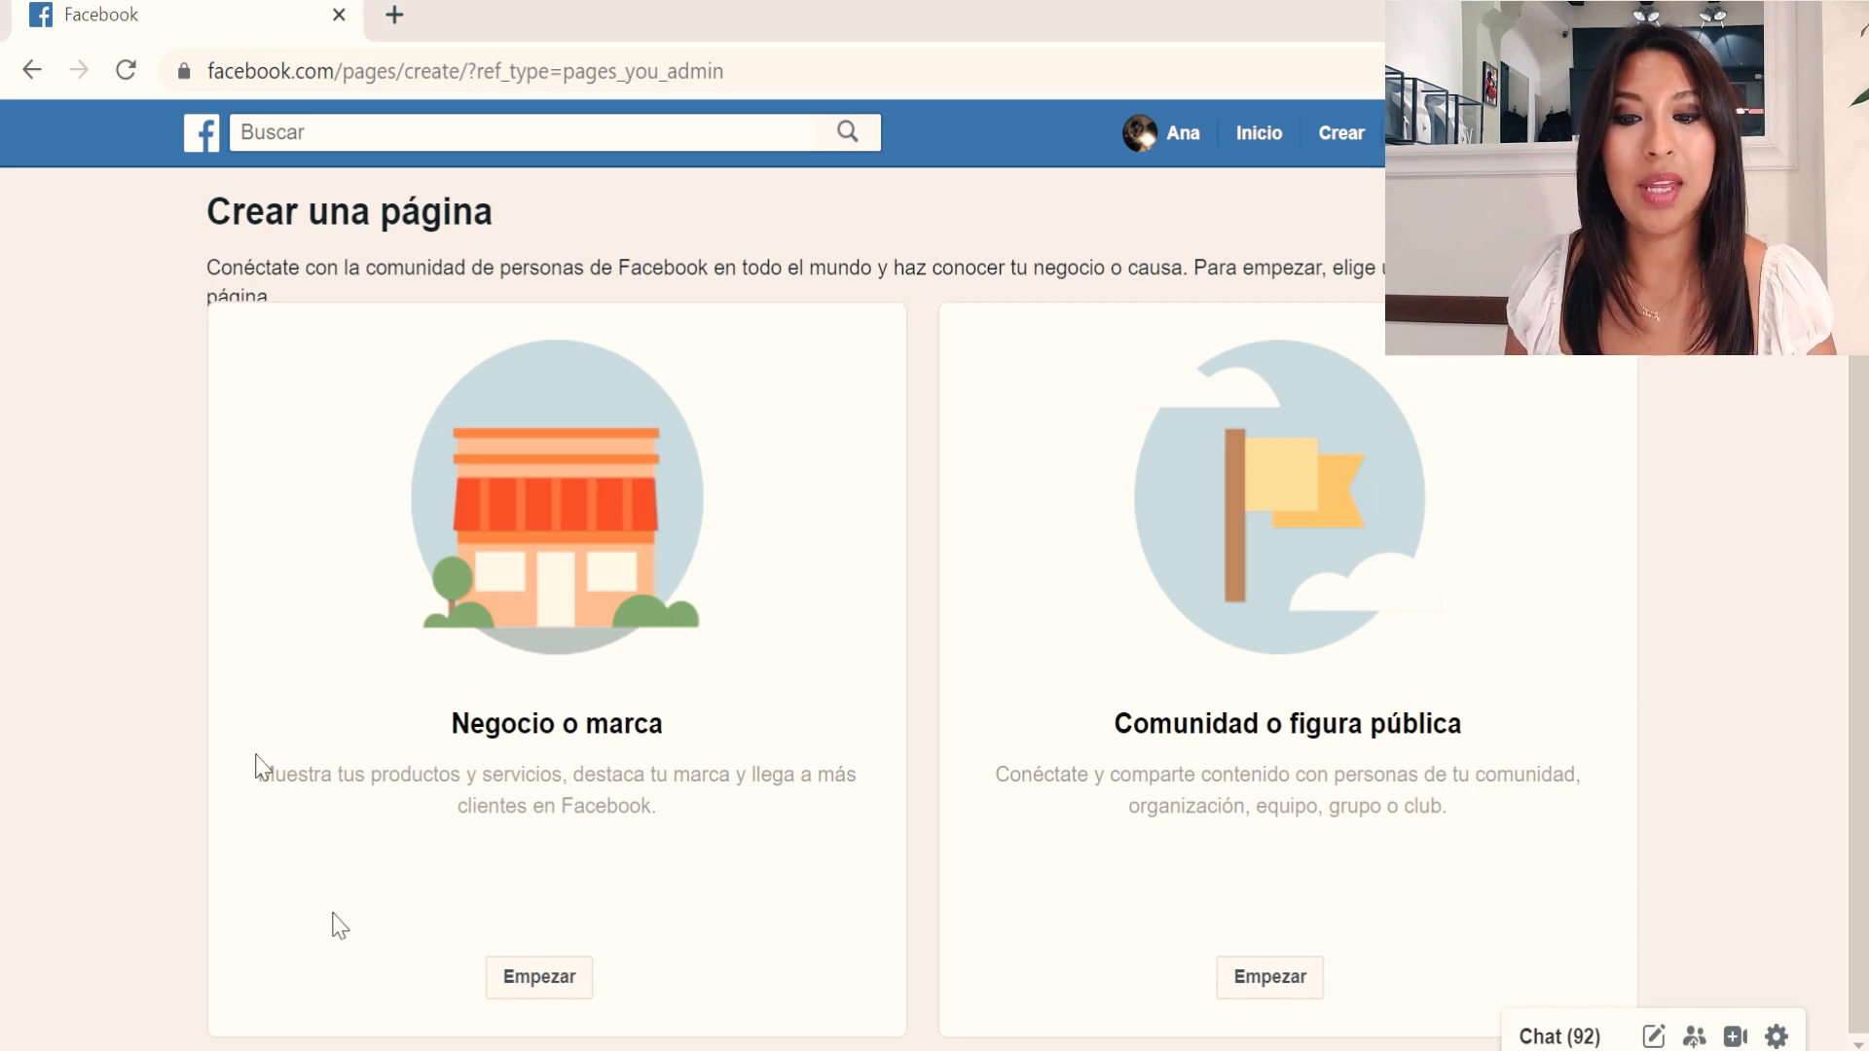
Start a business or brand page and name it "La Bella Vita Restaurante y Bar".
click(530, 984)
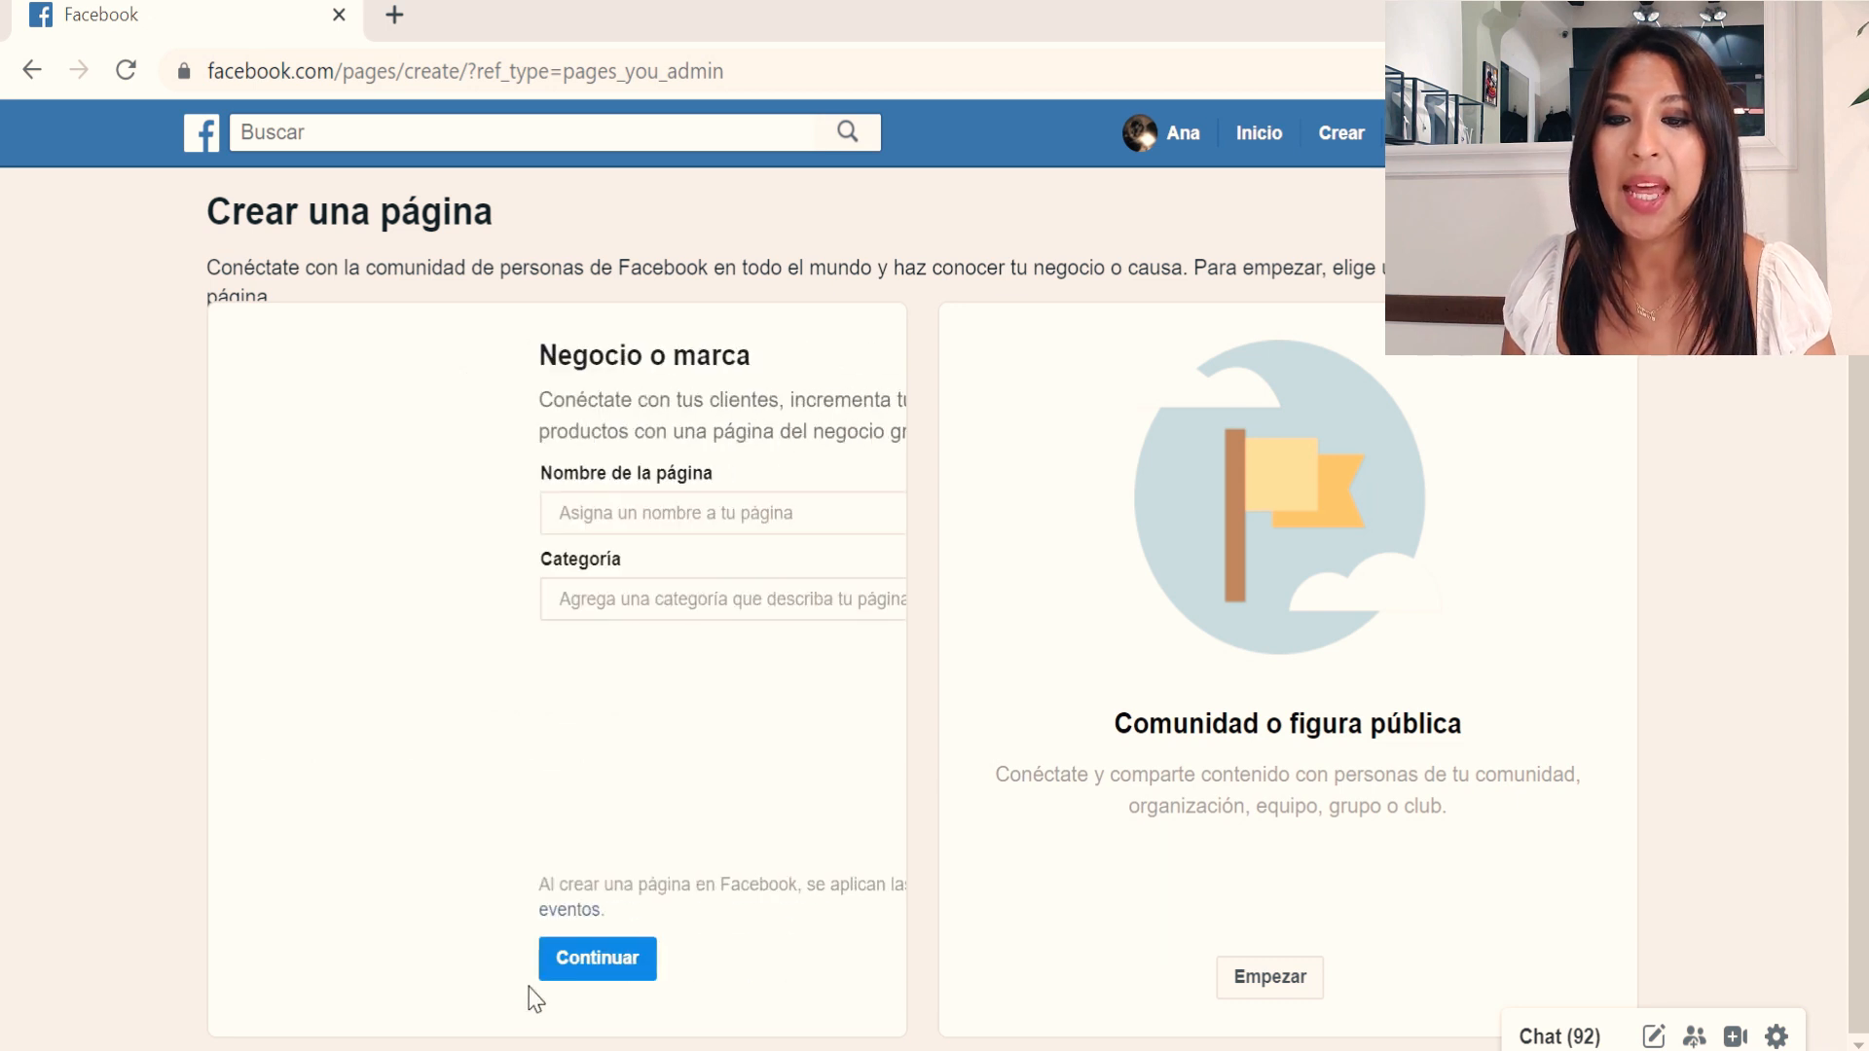
click(646, 511)
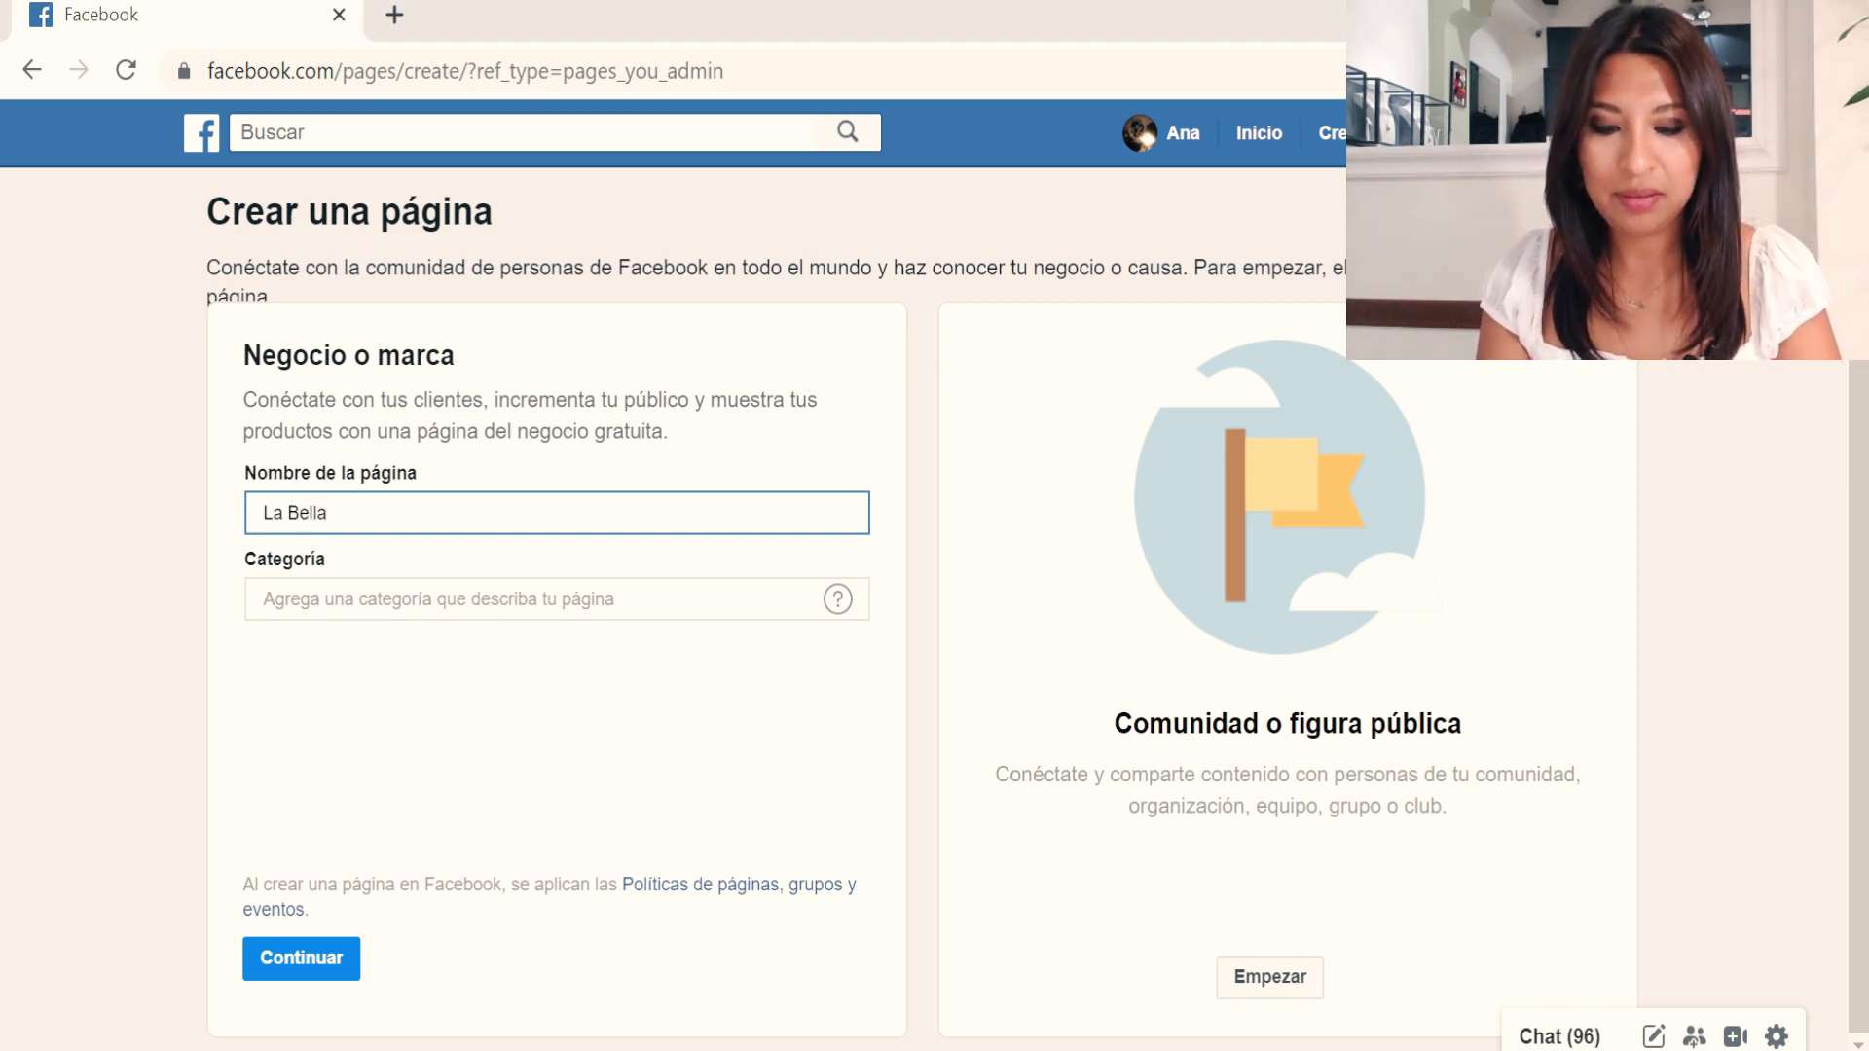
text(ta )
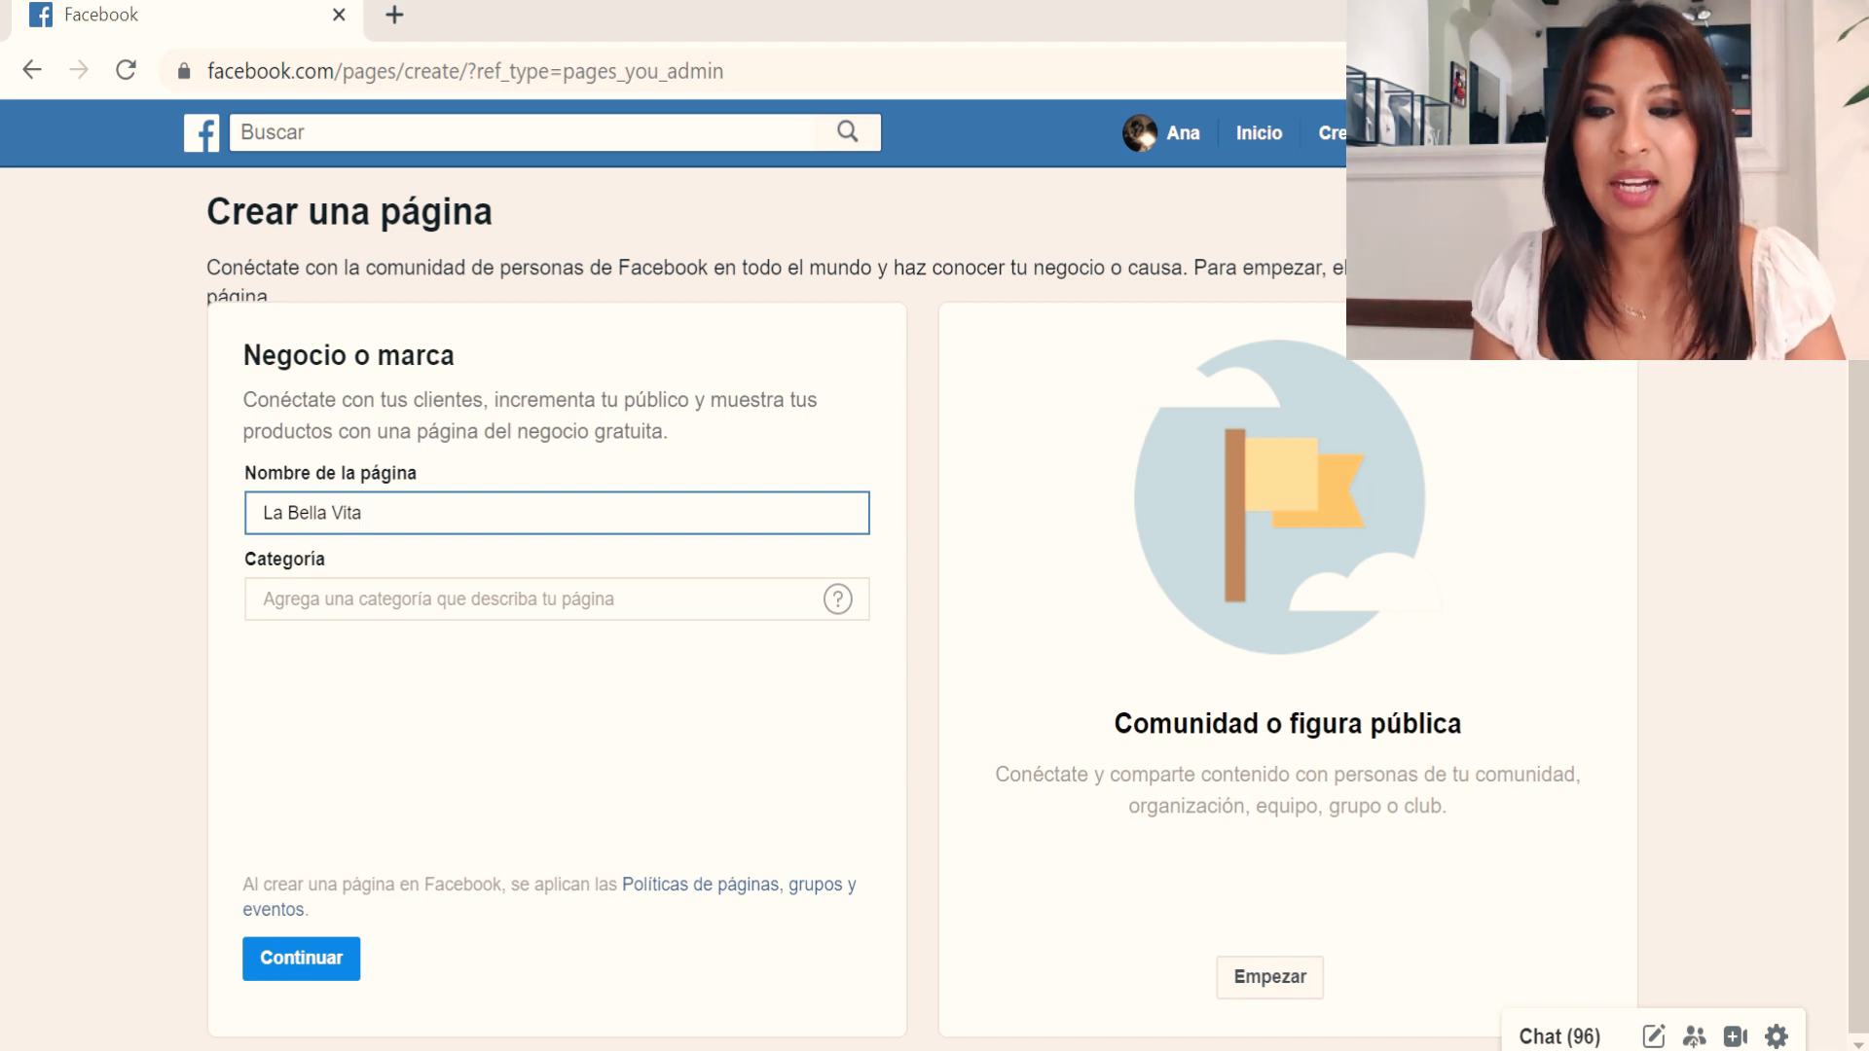
text(Restaurante y Bar)
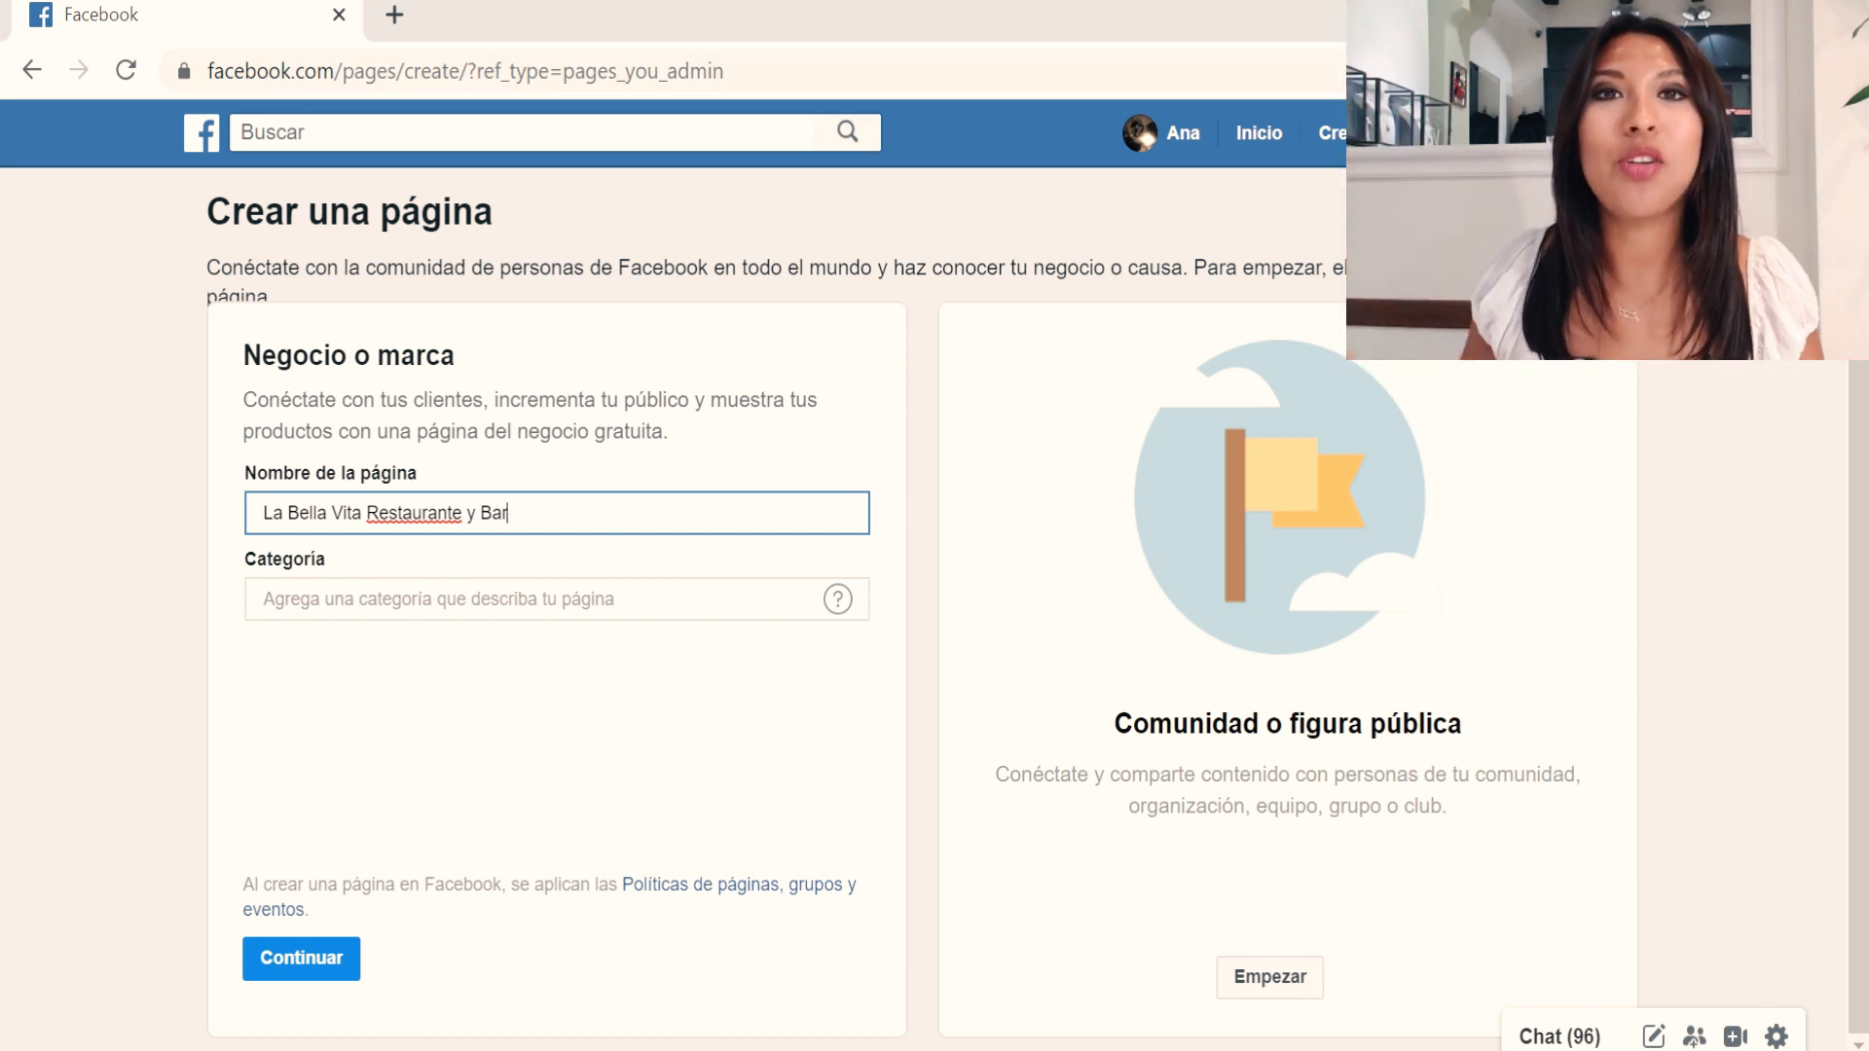
Set the page's category to Restaurante.
click(722, 593)
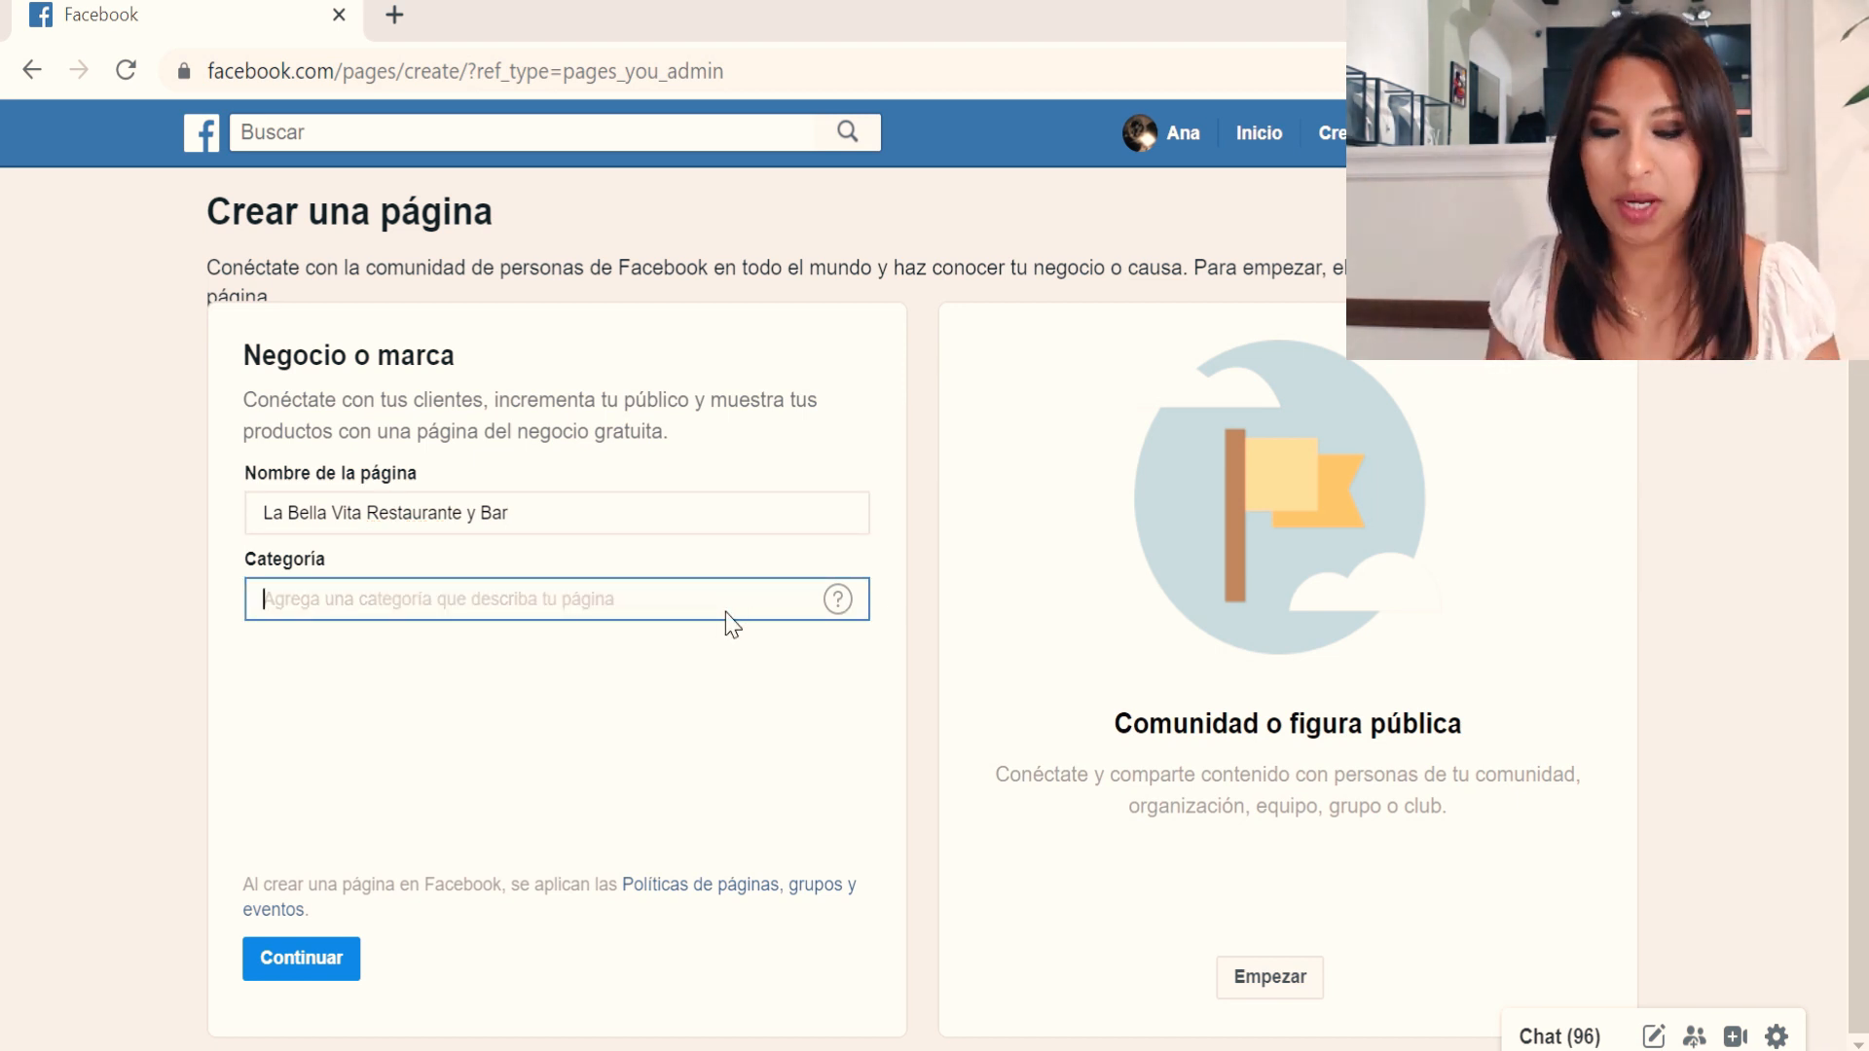
text(rets)
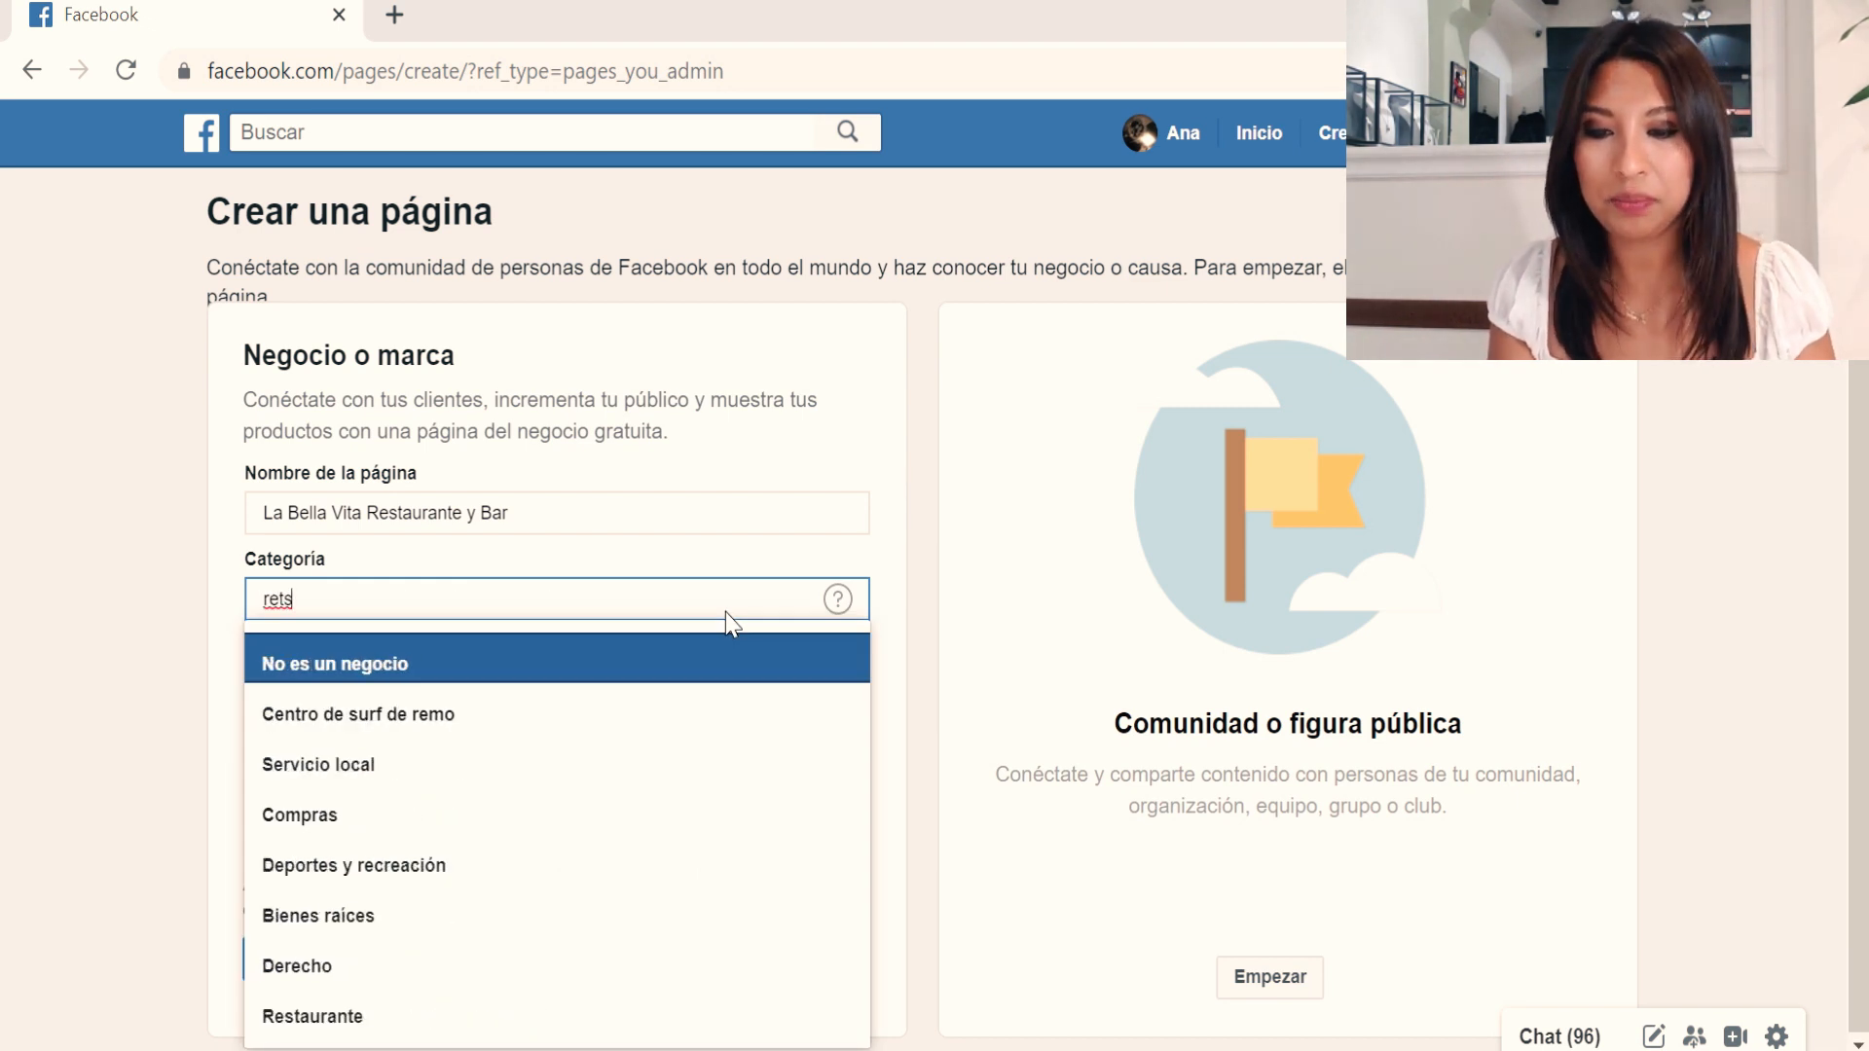
key(BackSpace)
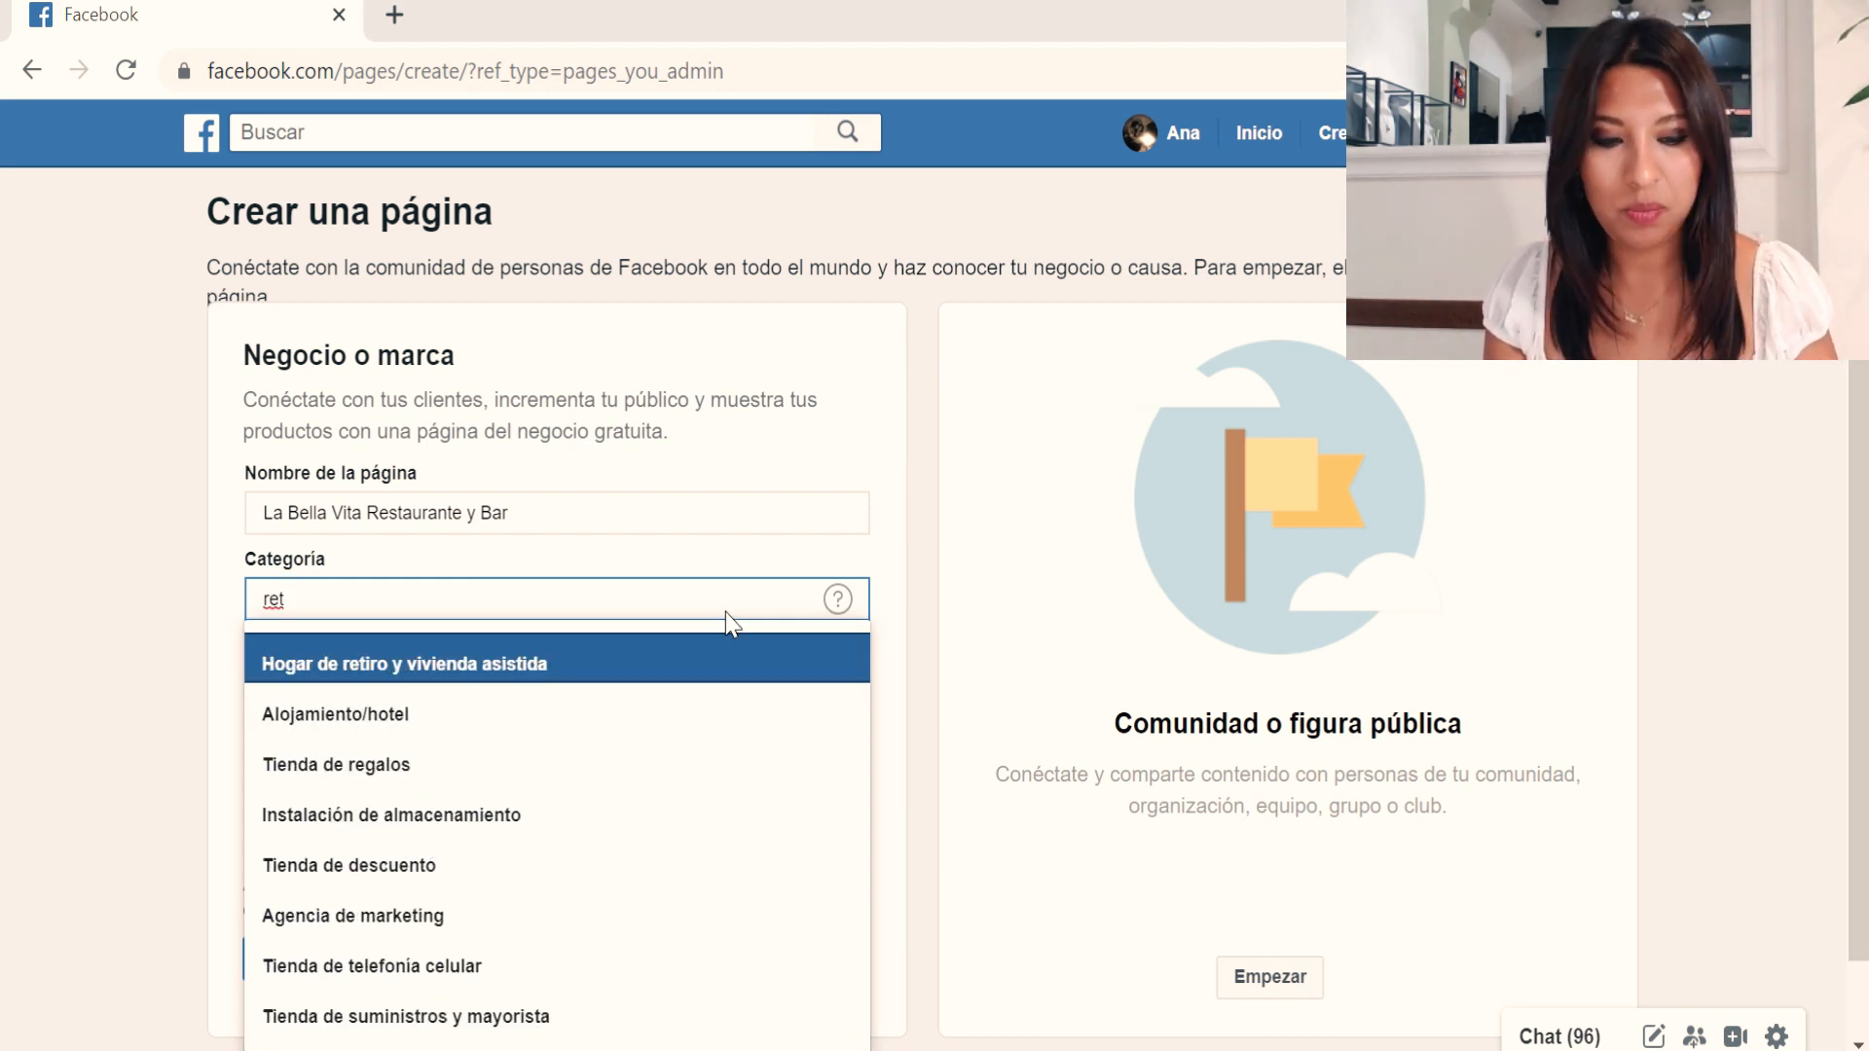
key(BackSpace)
text(st)
click(721, 671)
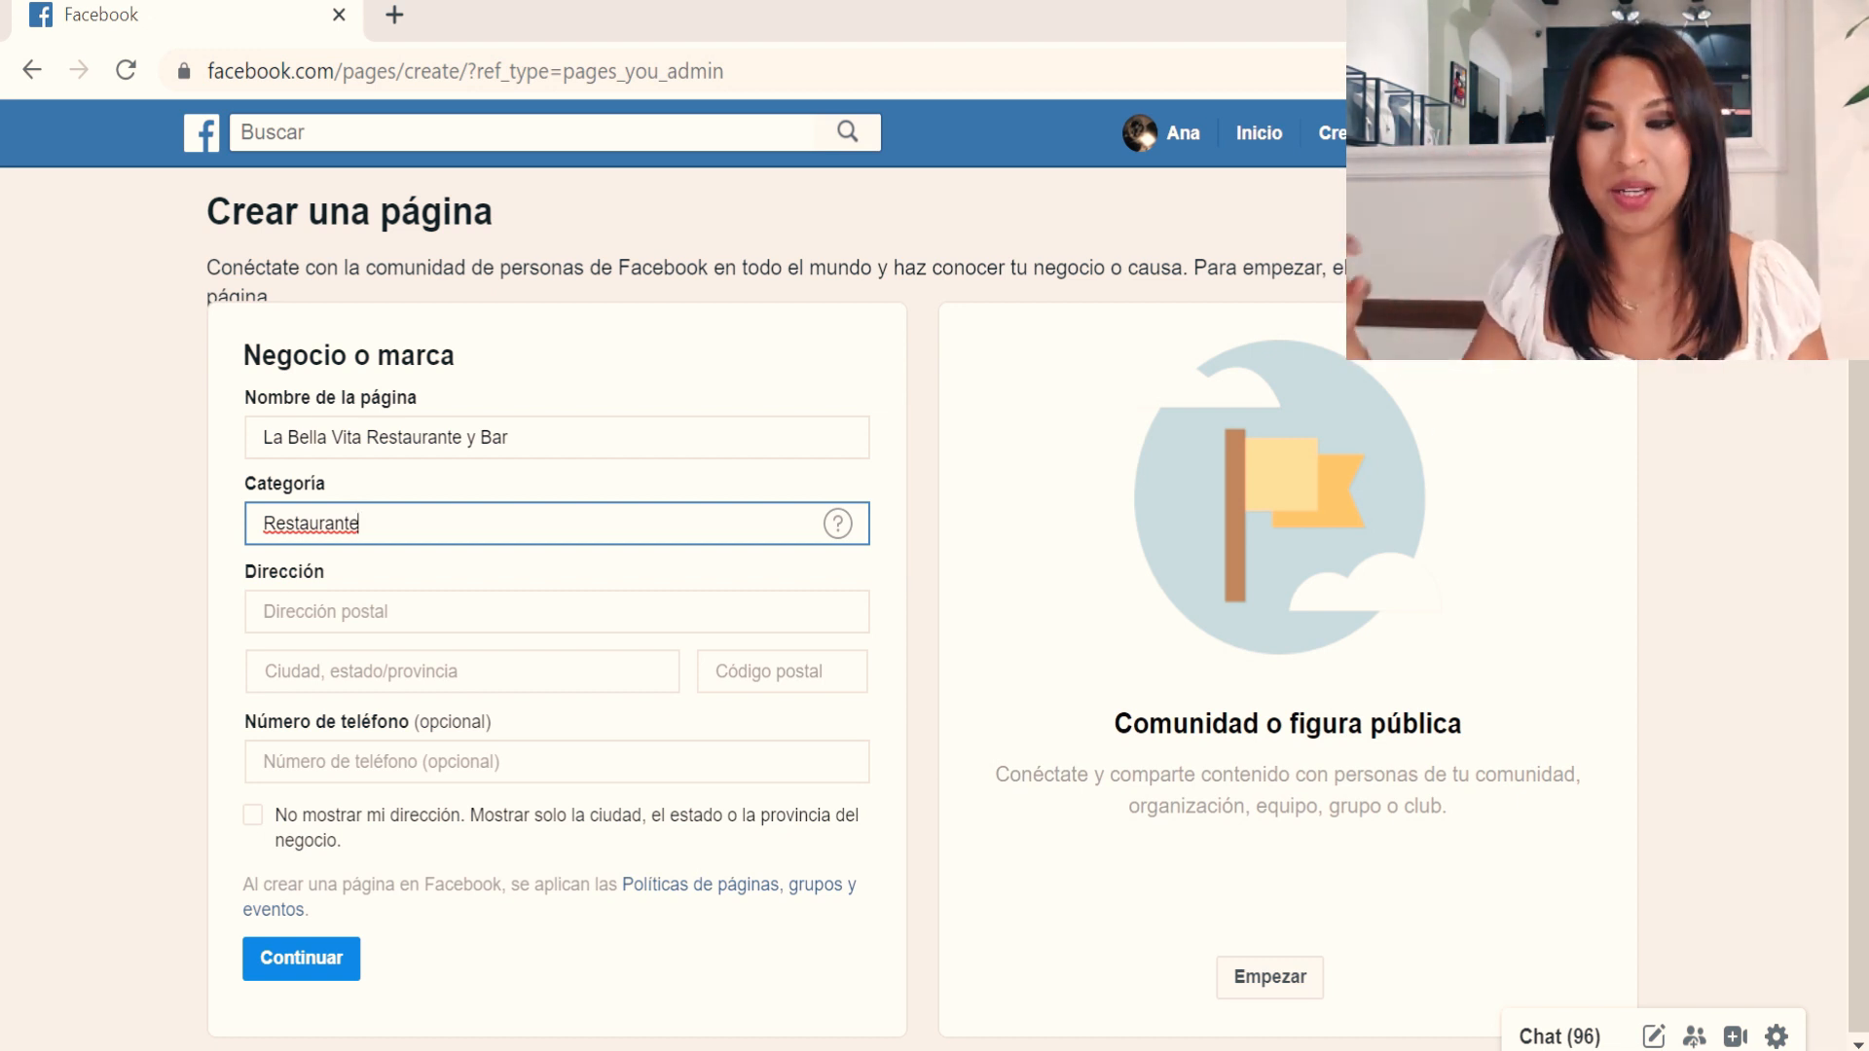
Fill in the business's street address from the first saved entry and replace the end of the phone number.
click(604, 609)
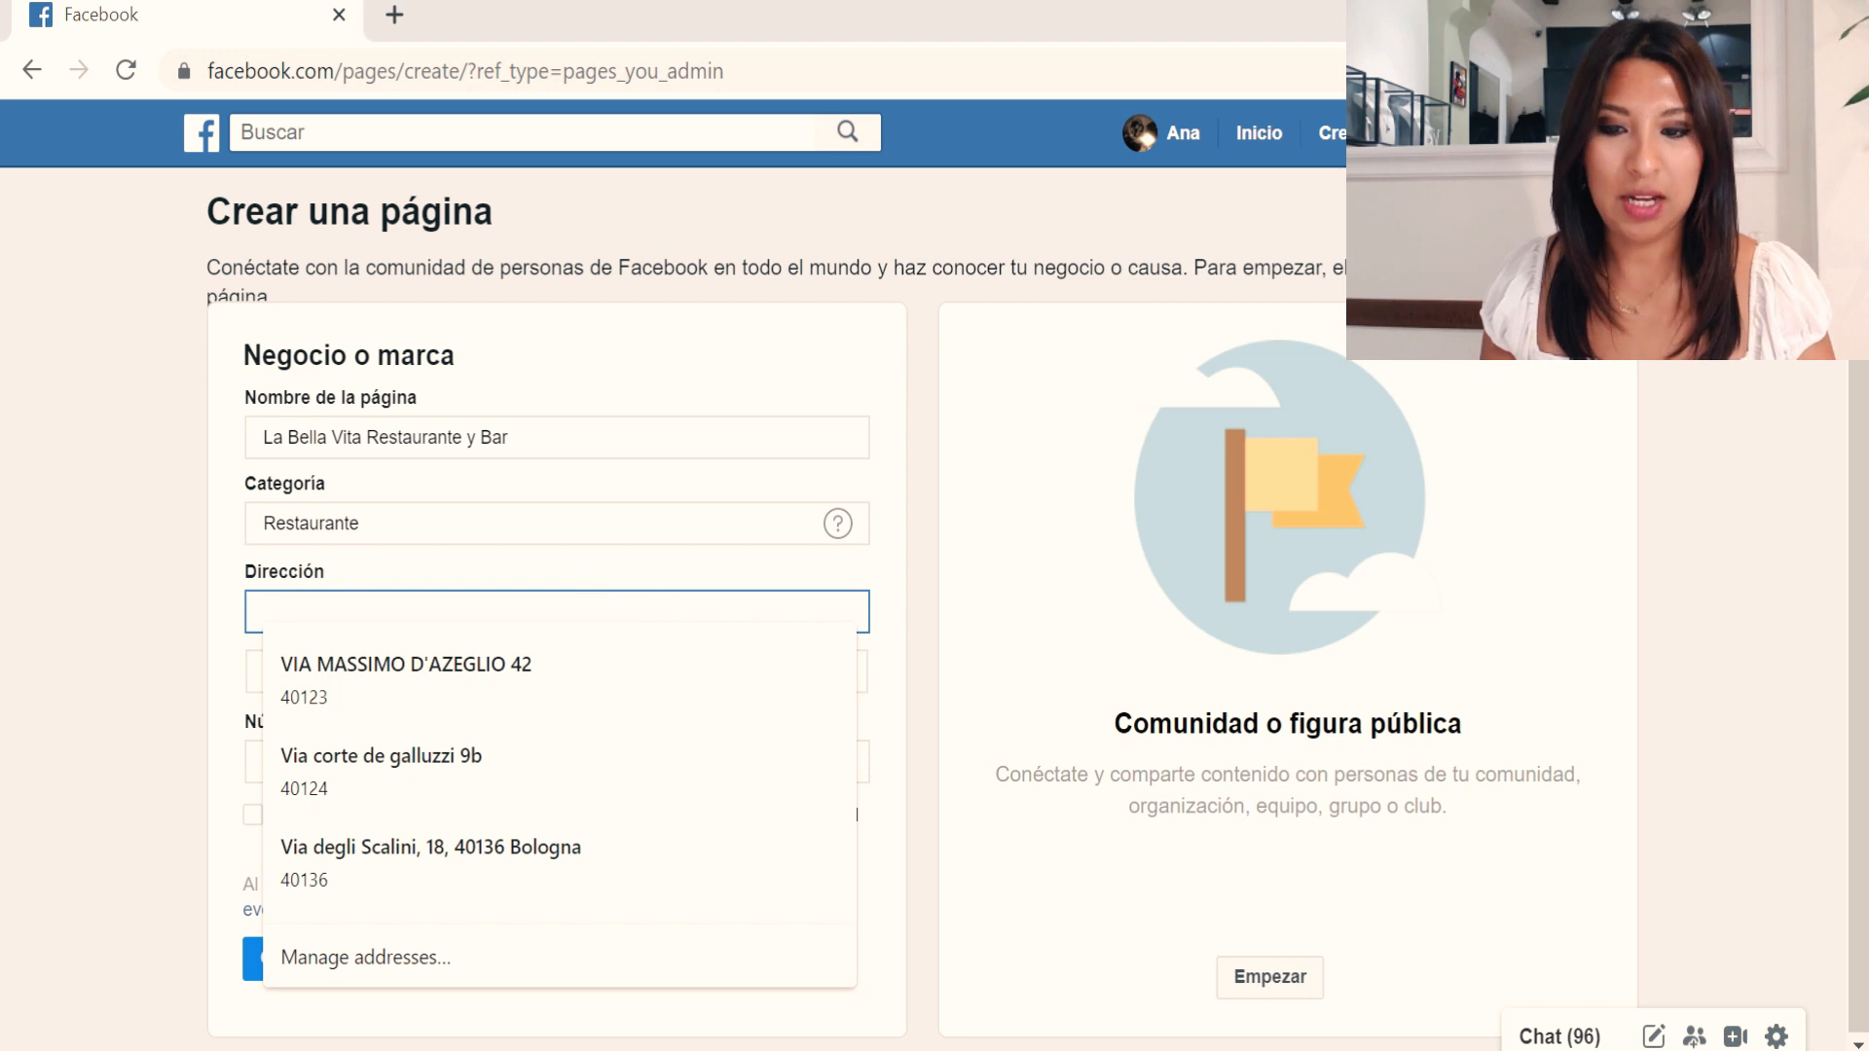
click(574, 675)
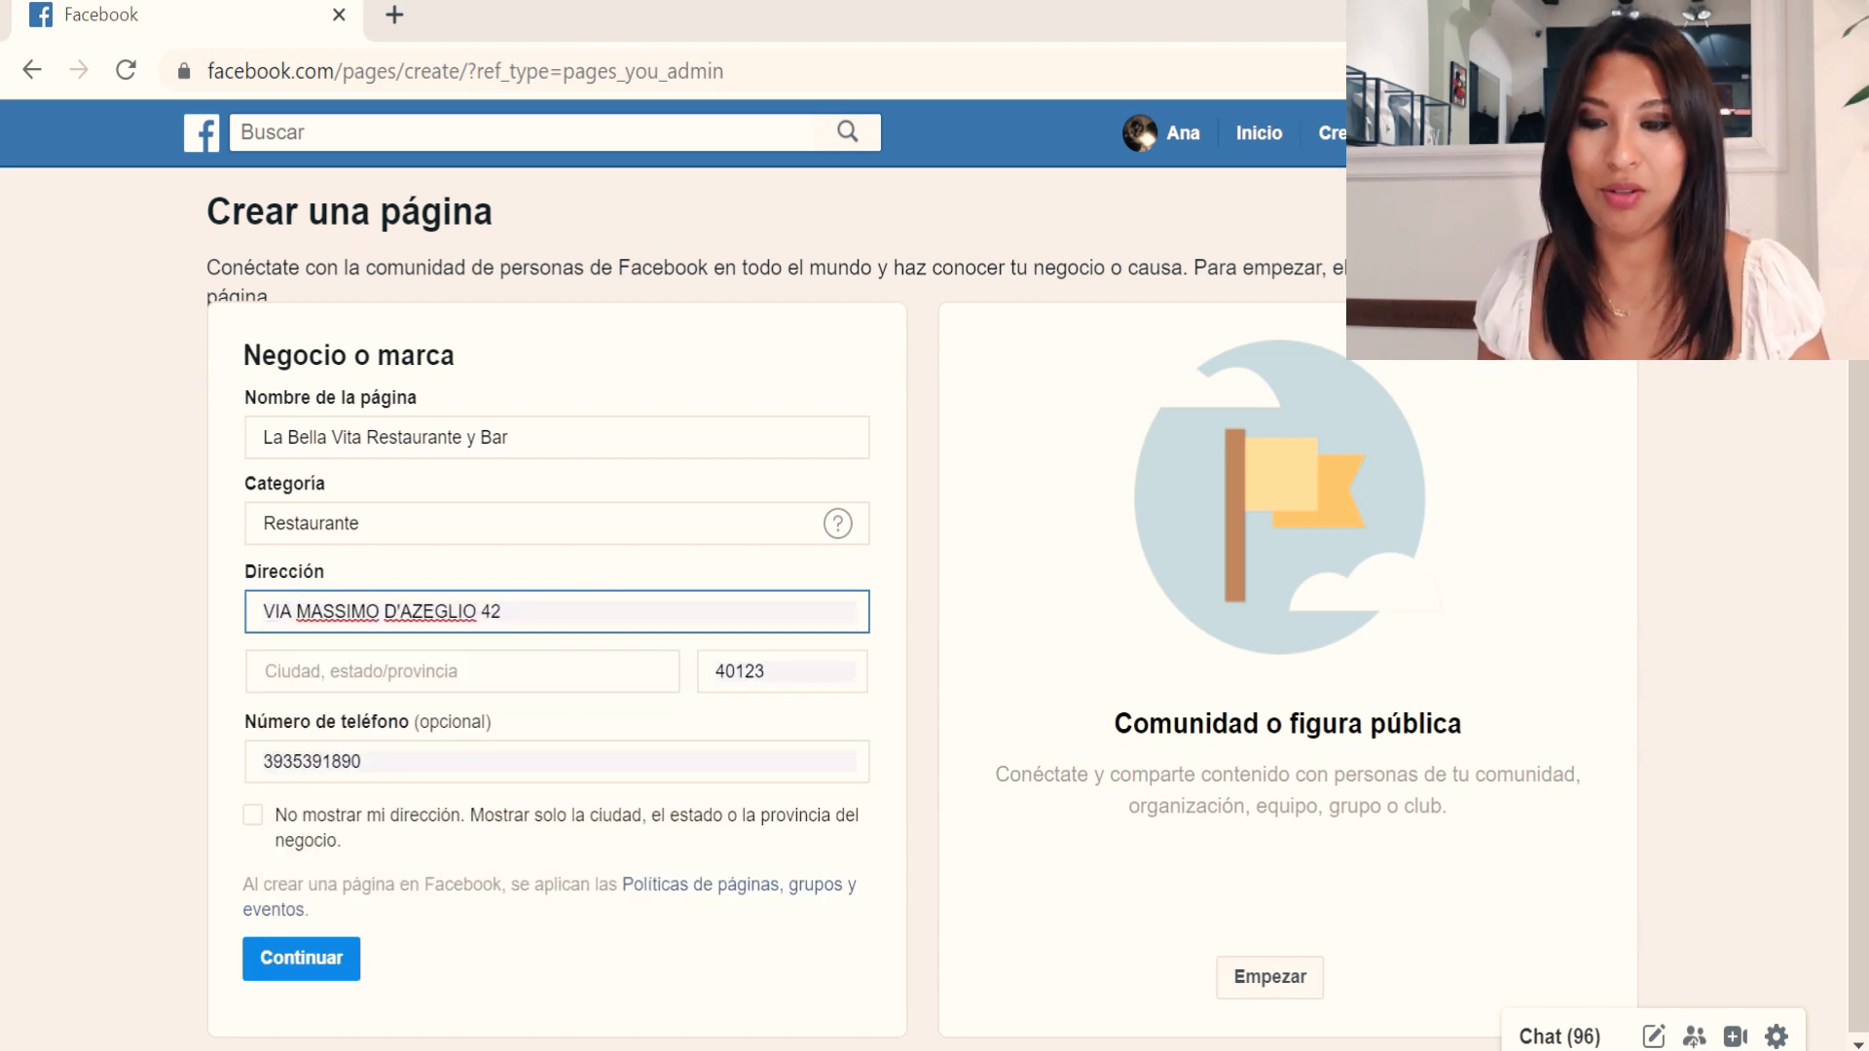
click(465, 773)
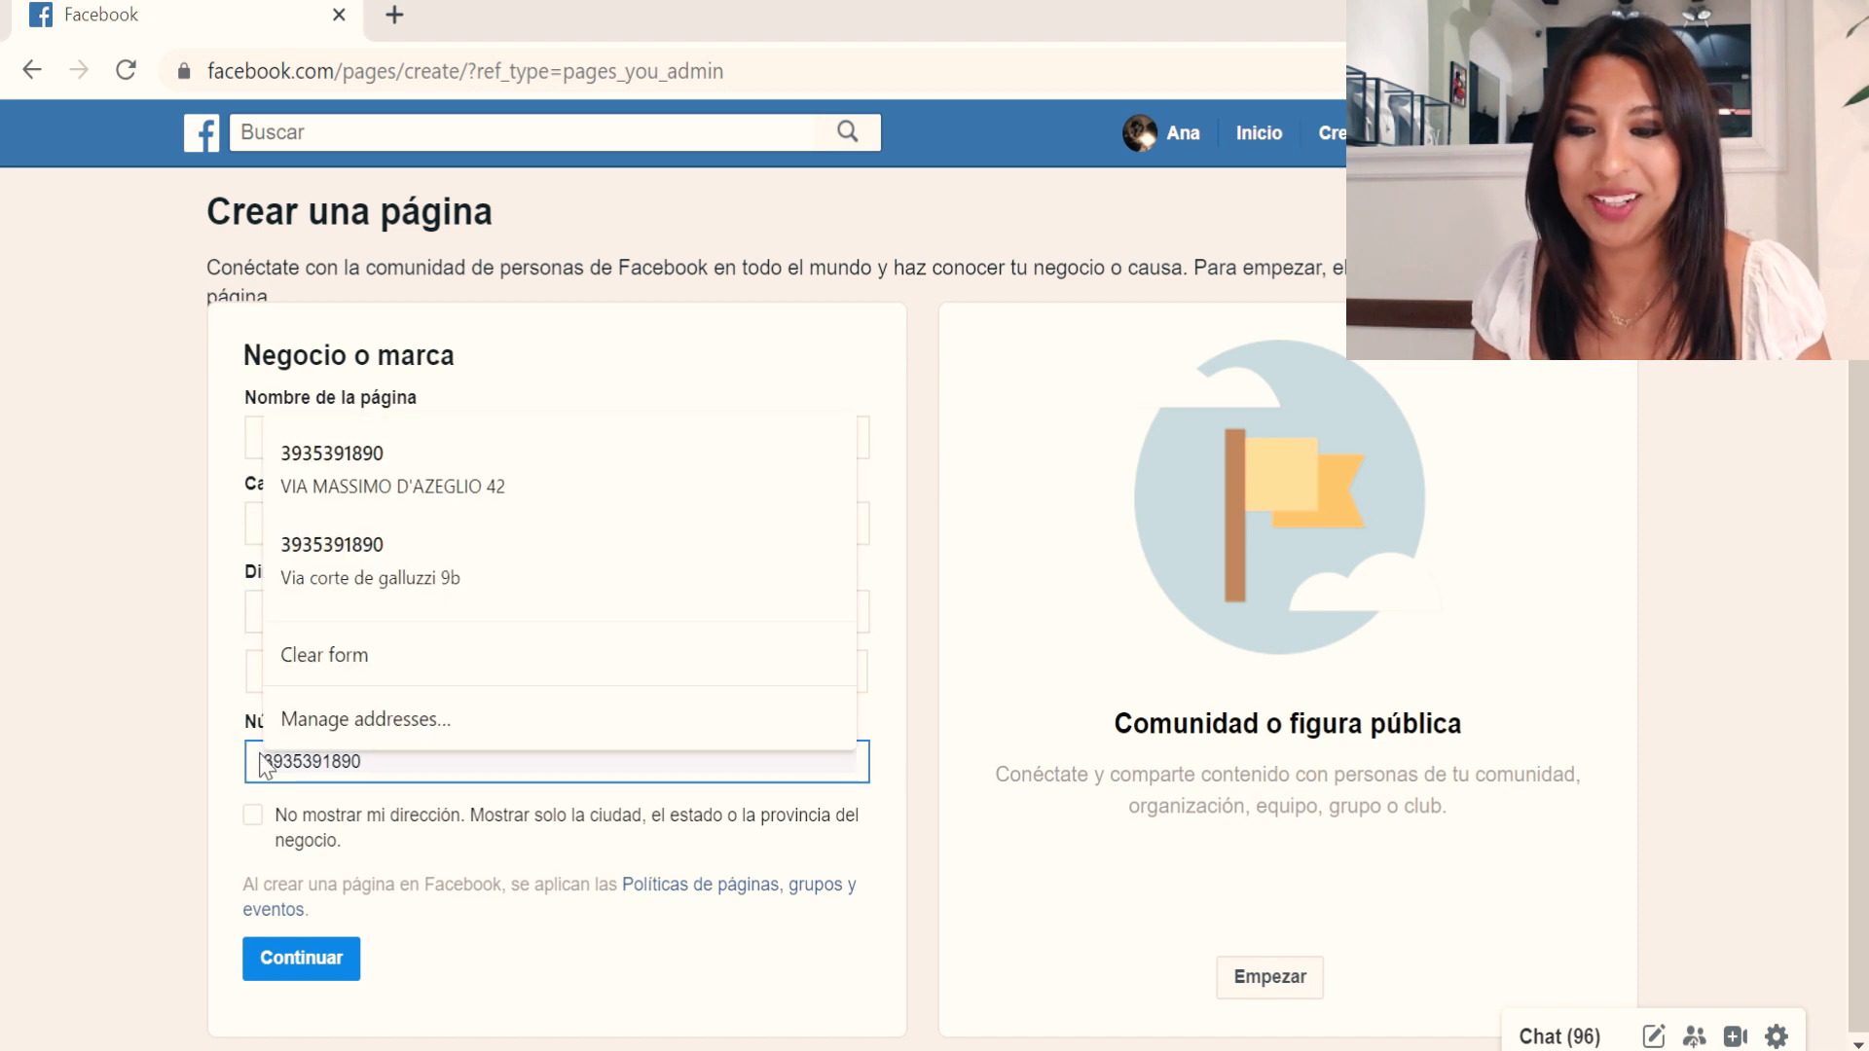
key(BackSpace)
key(BackSpace)
key(BackSpace)
text(6877w)
Set the city to Milano Marittima, Emilia-Romagna, Italy, and remove the stray last letter from the phone number.
click(584, 667)
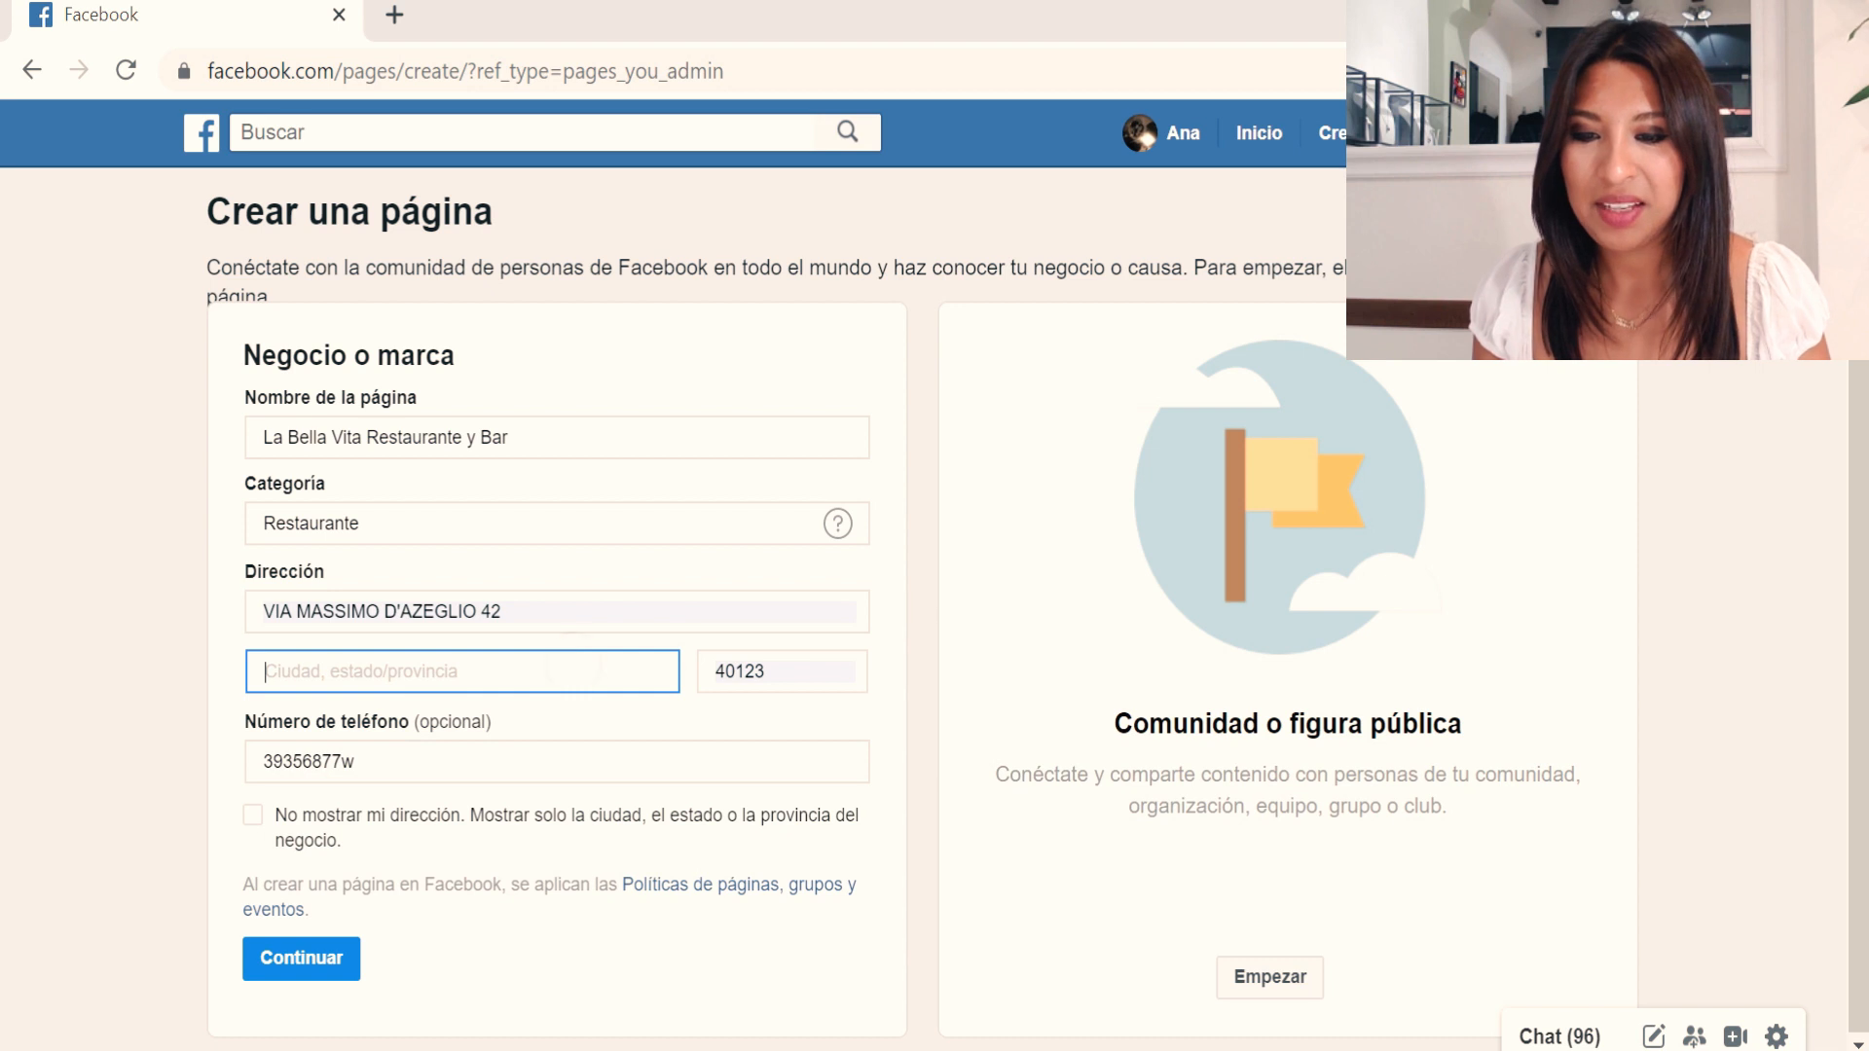
text(milano)
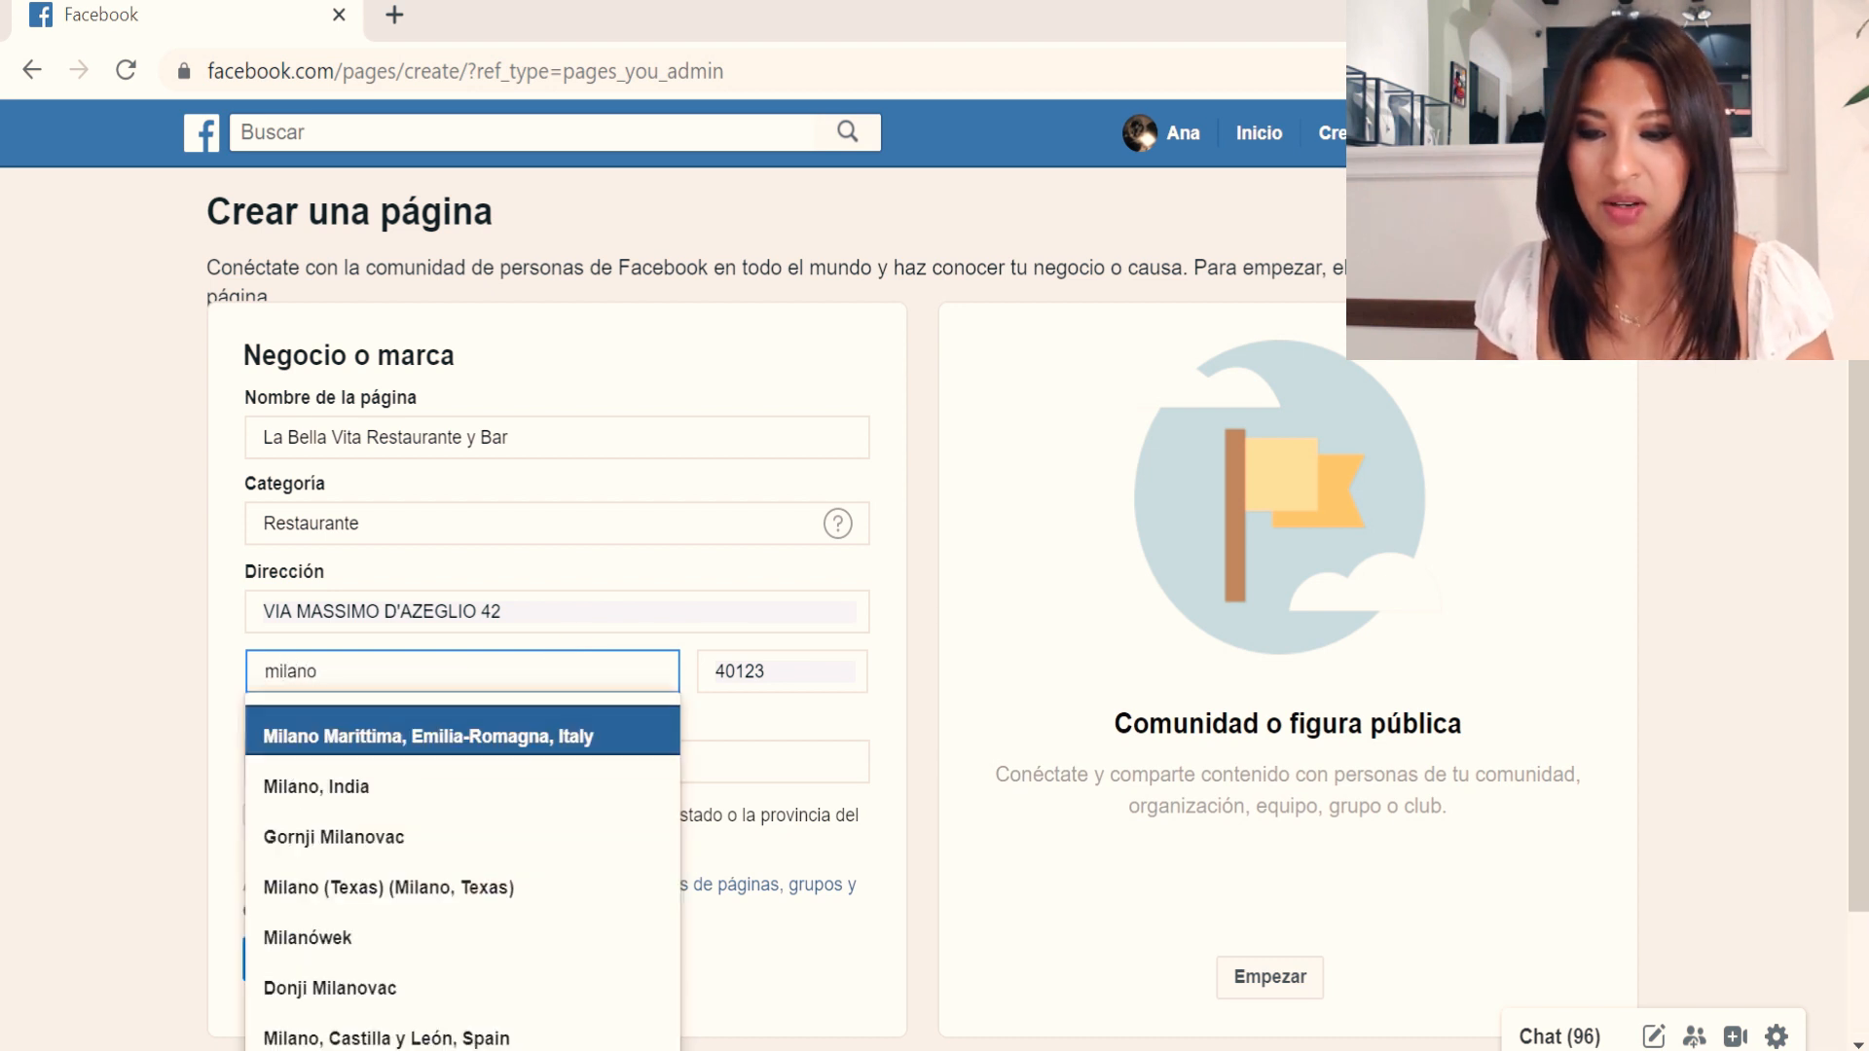
click(325, 734)
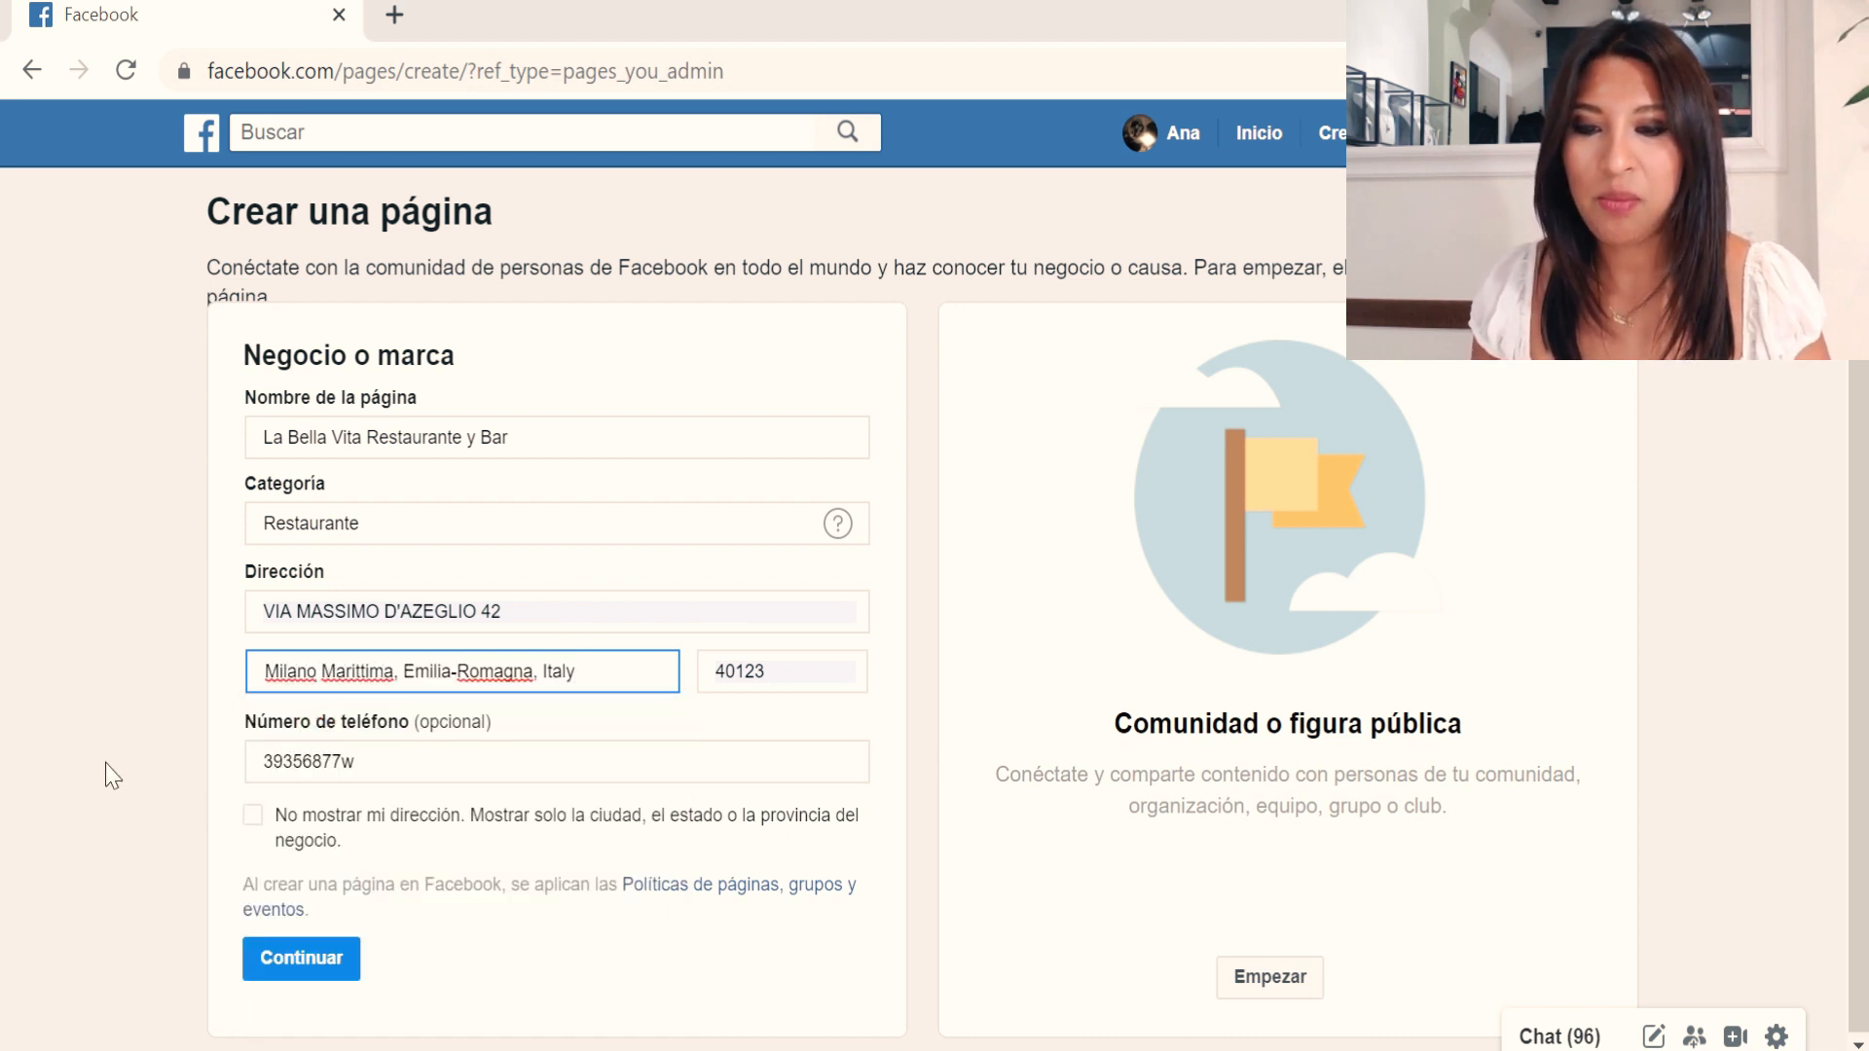
click(368, 760)
key(BackSpace)
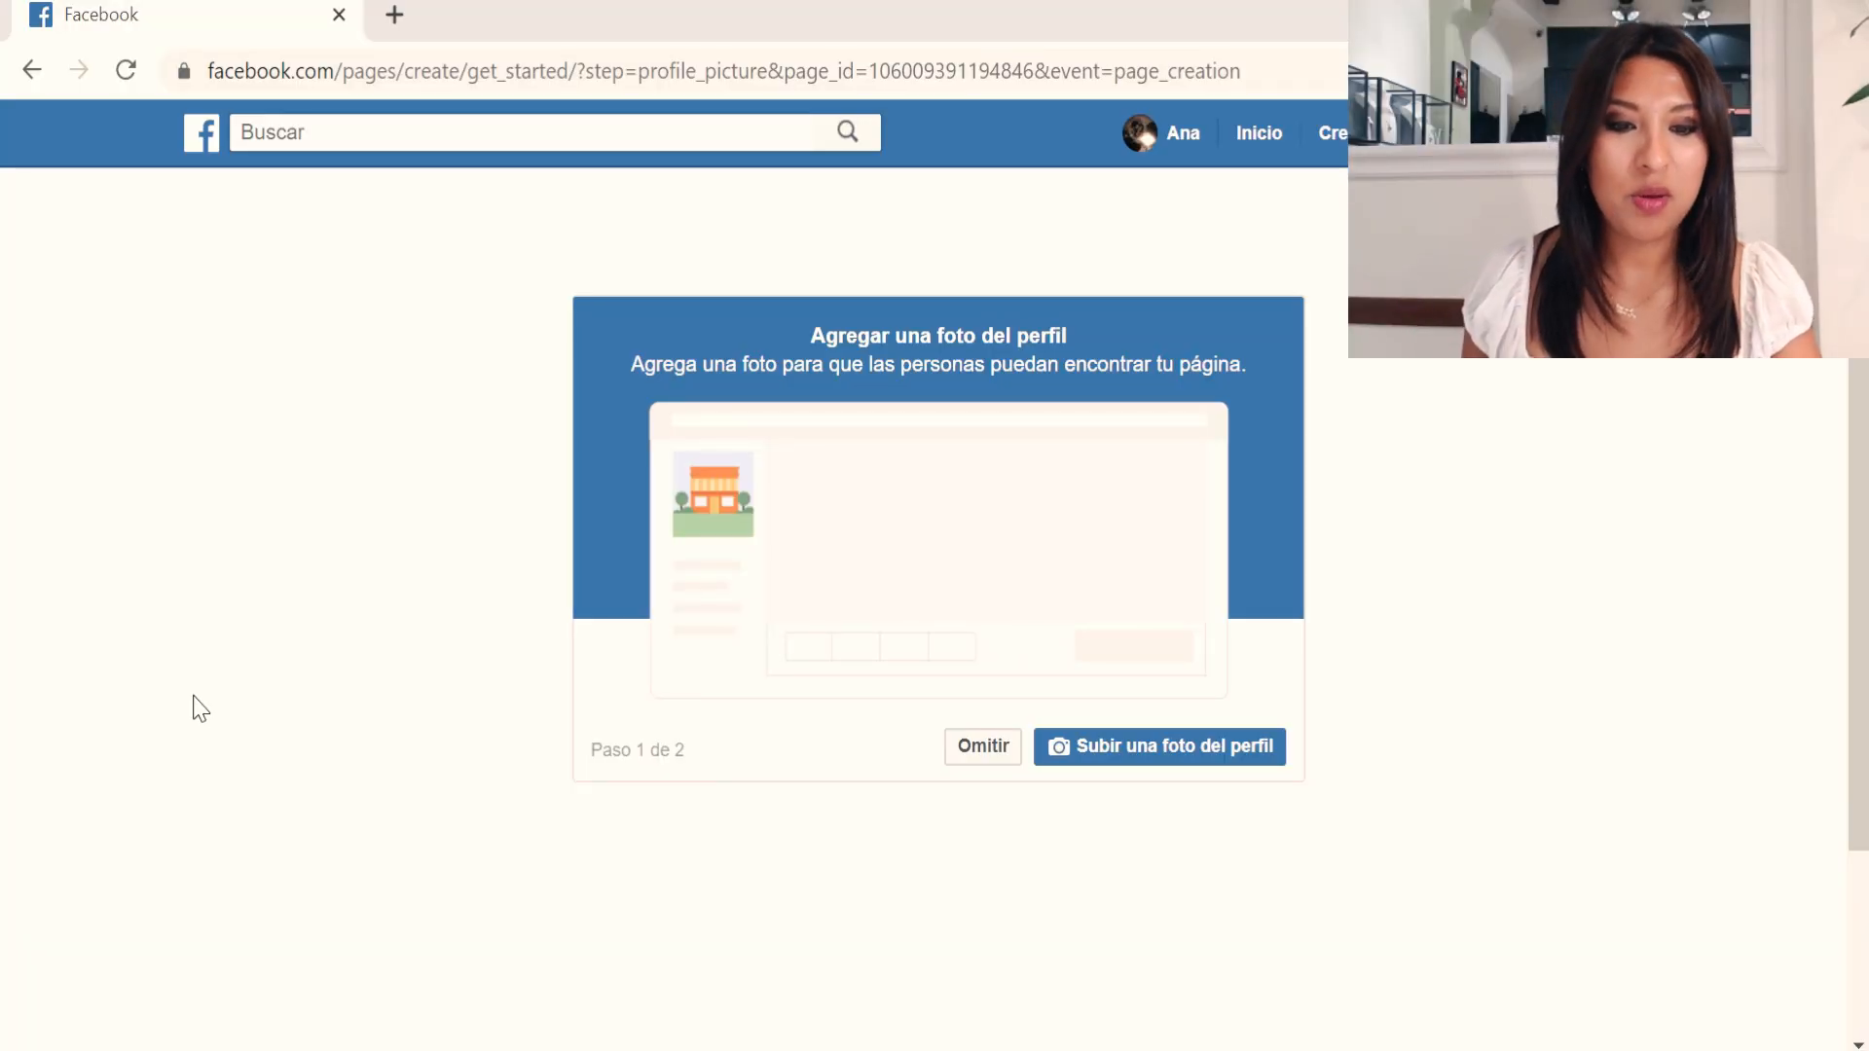
Upload the La Bella Italia logo as the profile photo and the matching restaurant banner as the cover photo.
click(1126, 750)
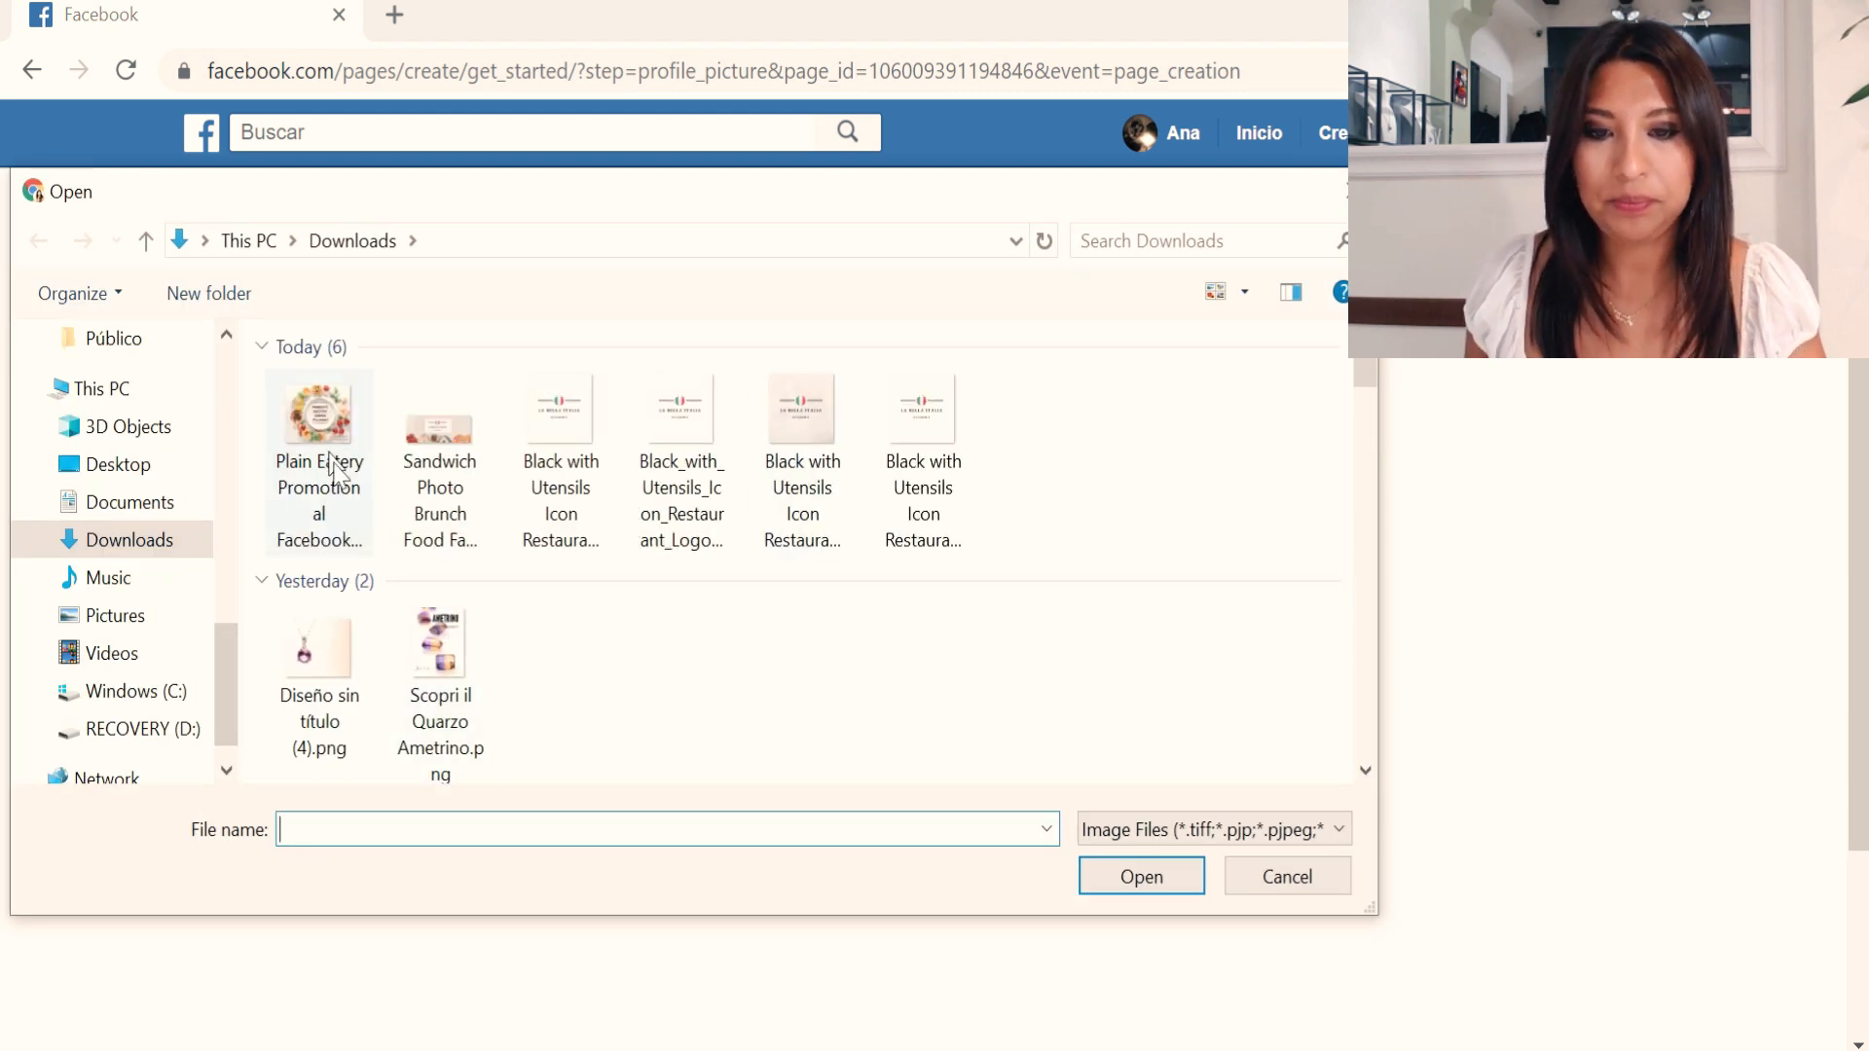
double_click(319, 414)
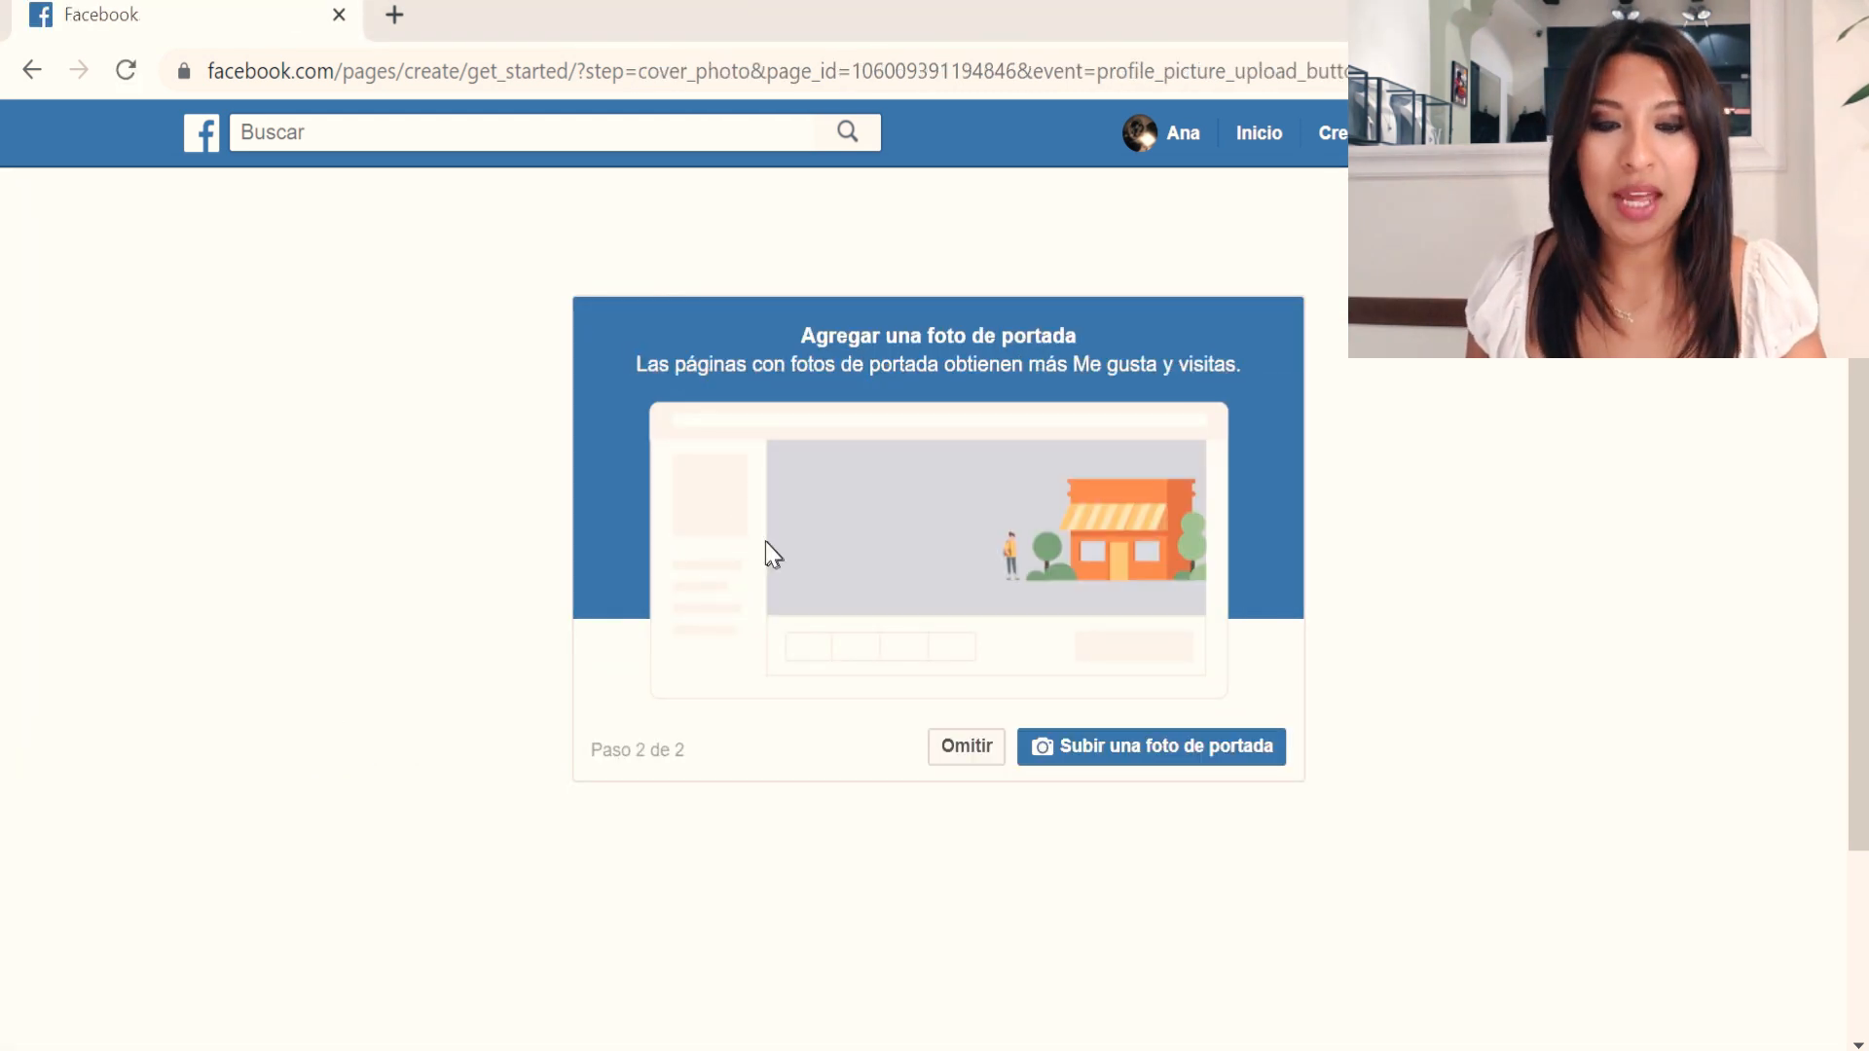
click(1161, 748)
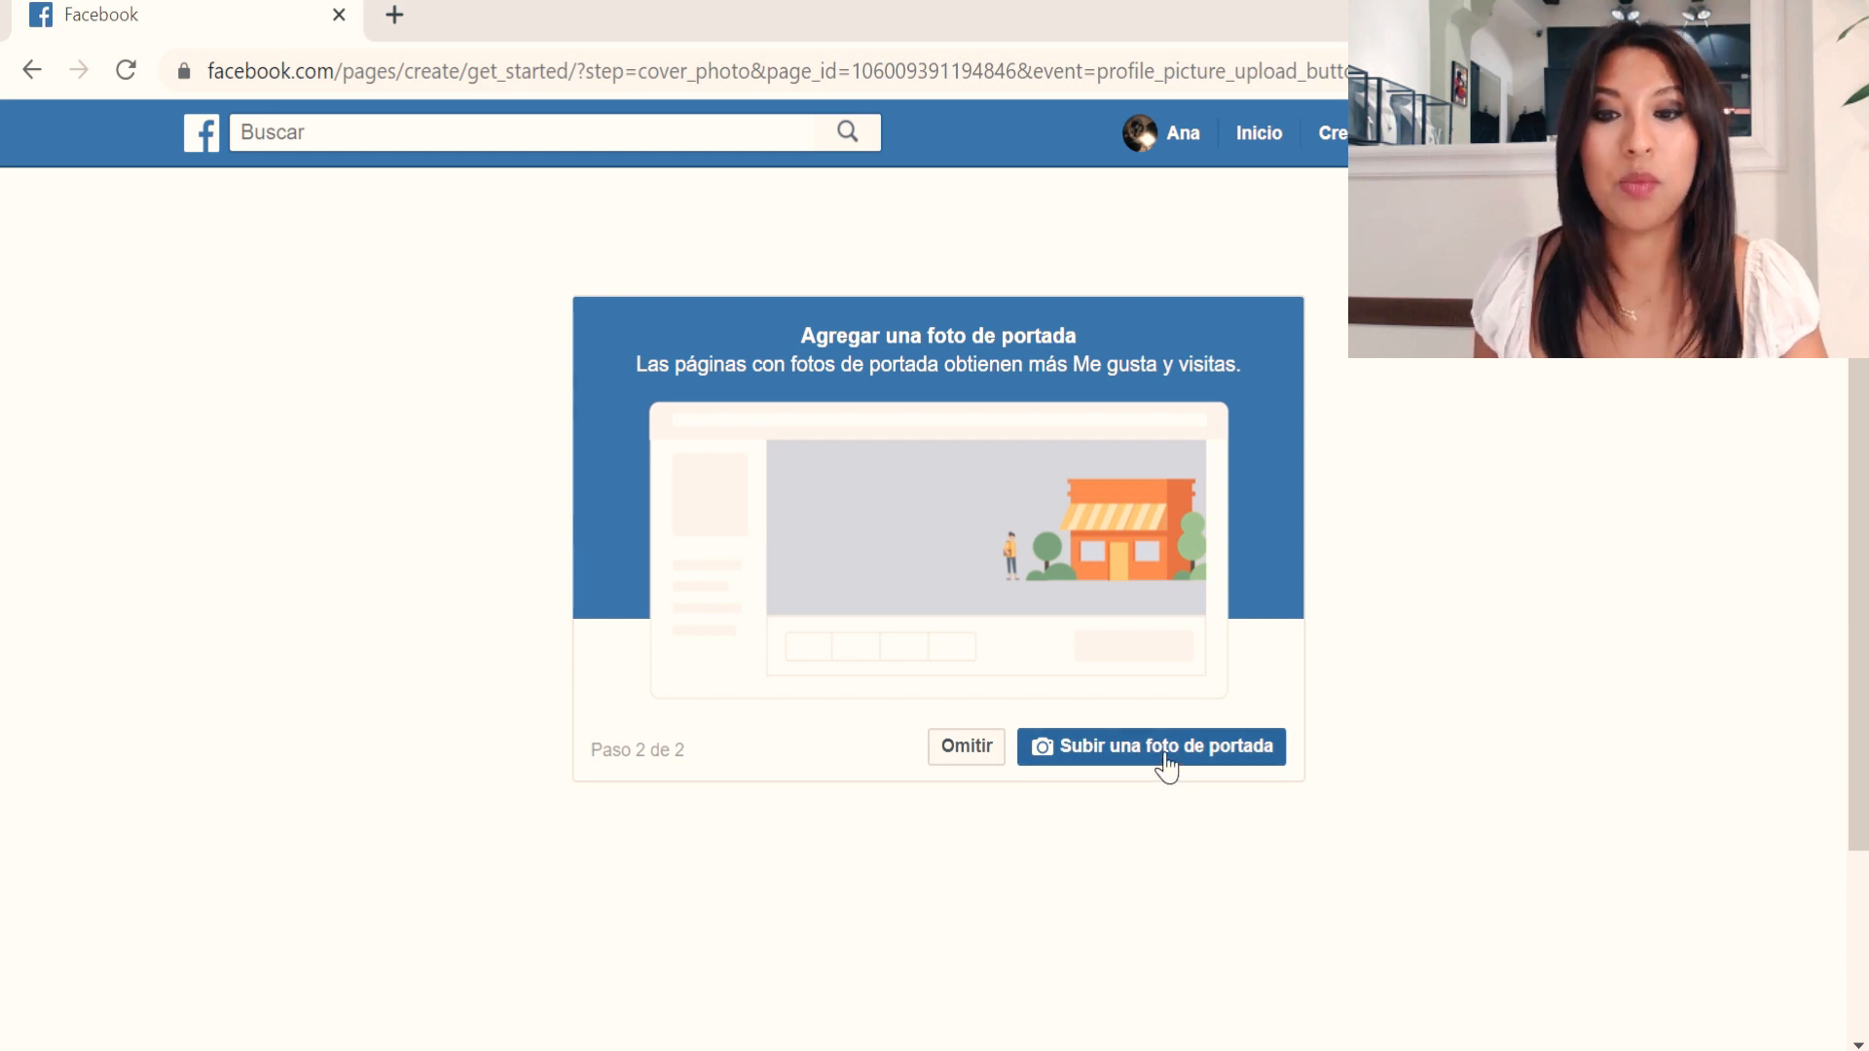
double_click(448, 456)
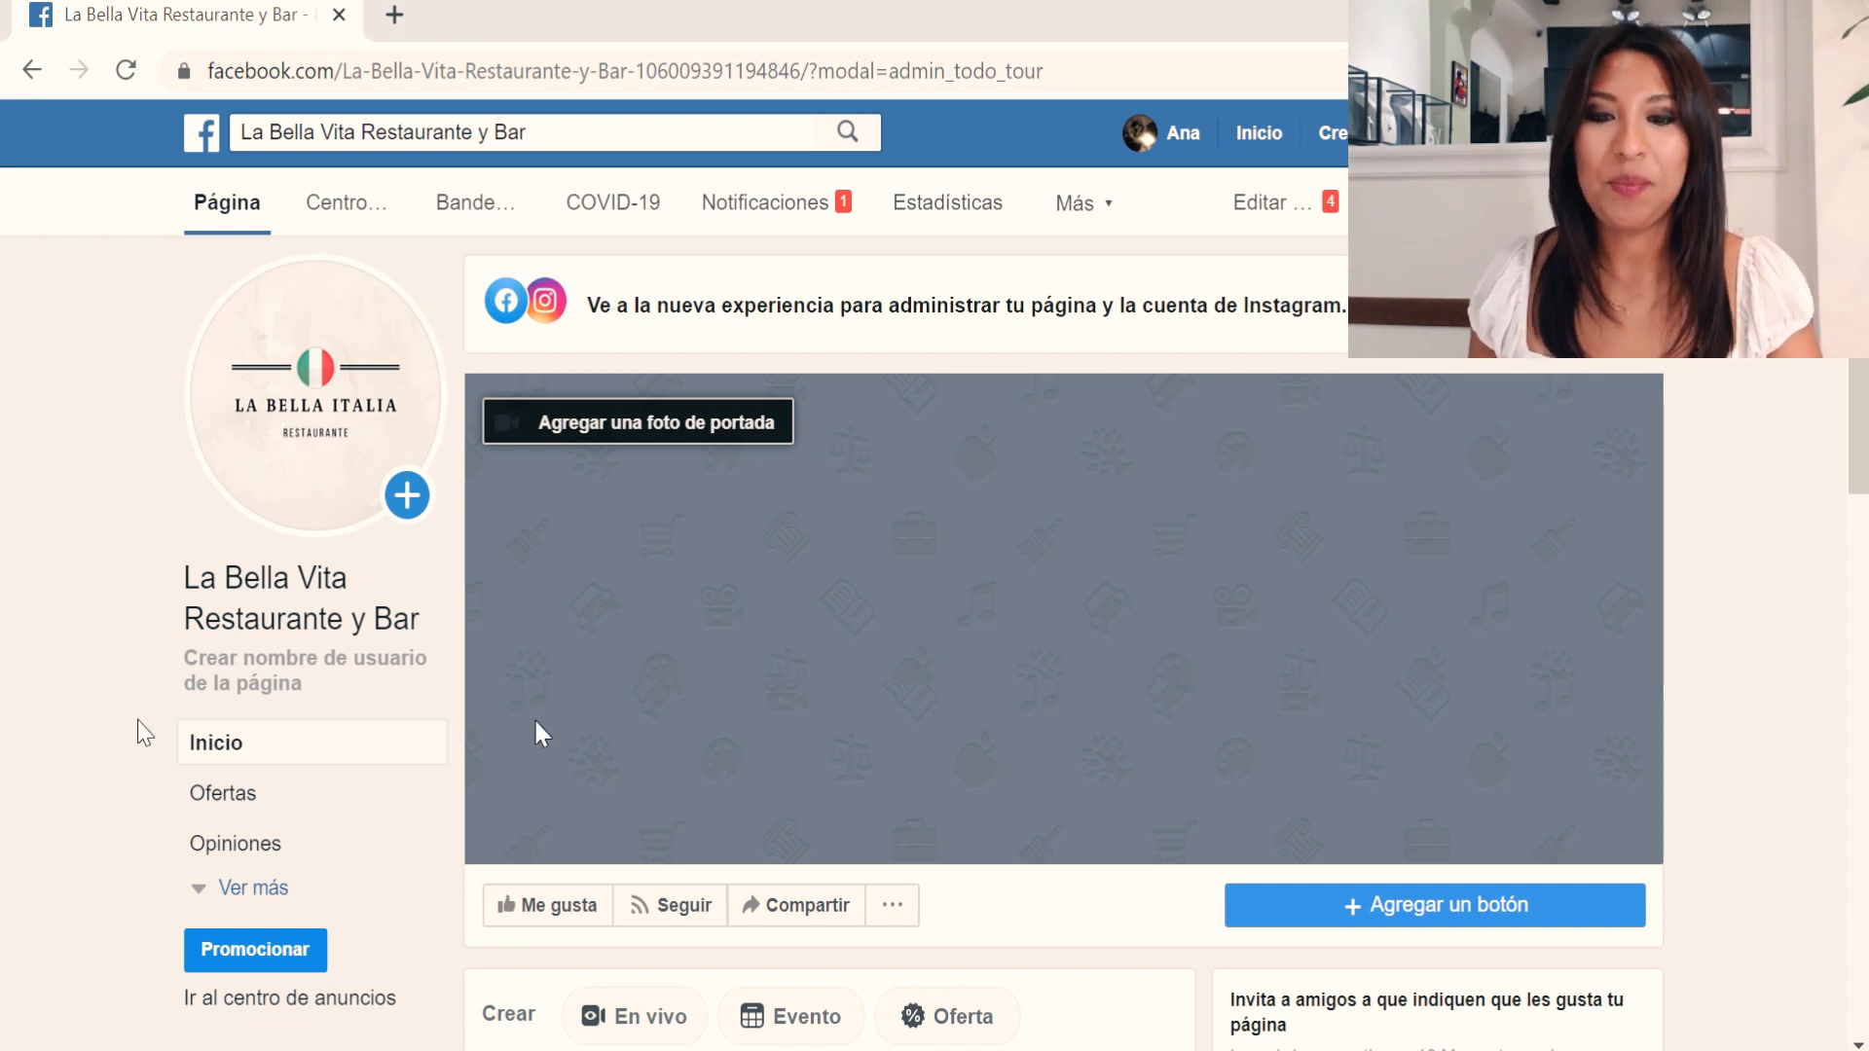
Add a welcome description beginning "Bienvenidos a nuestro" to the page's profile photo, save it and close the photo.
mouse_move(249, 433)
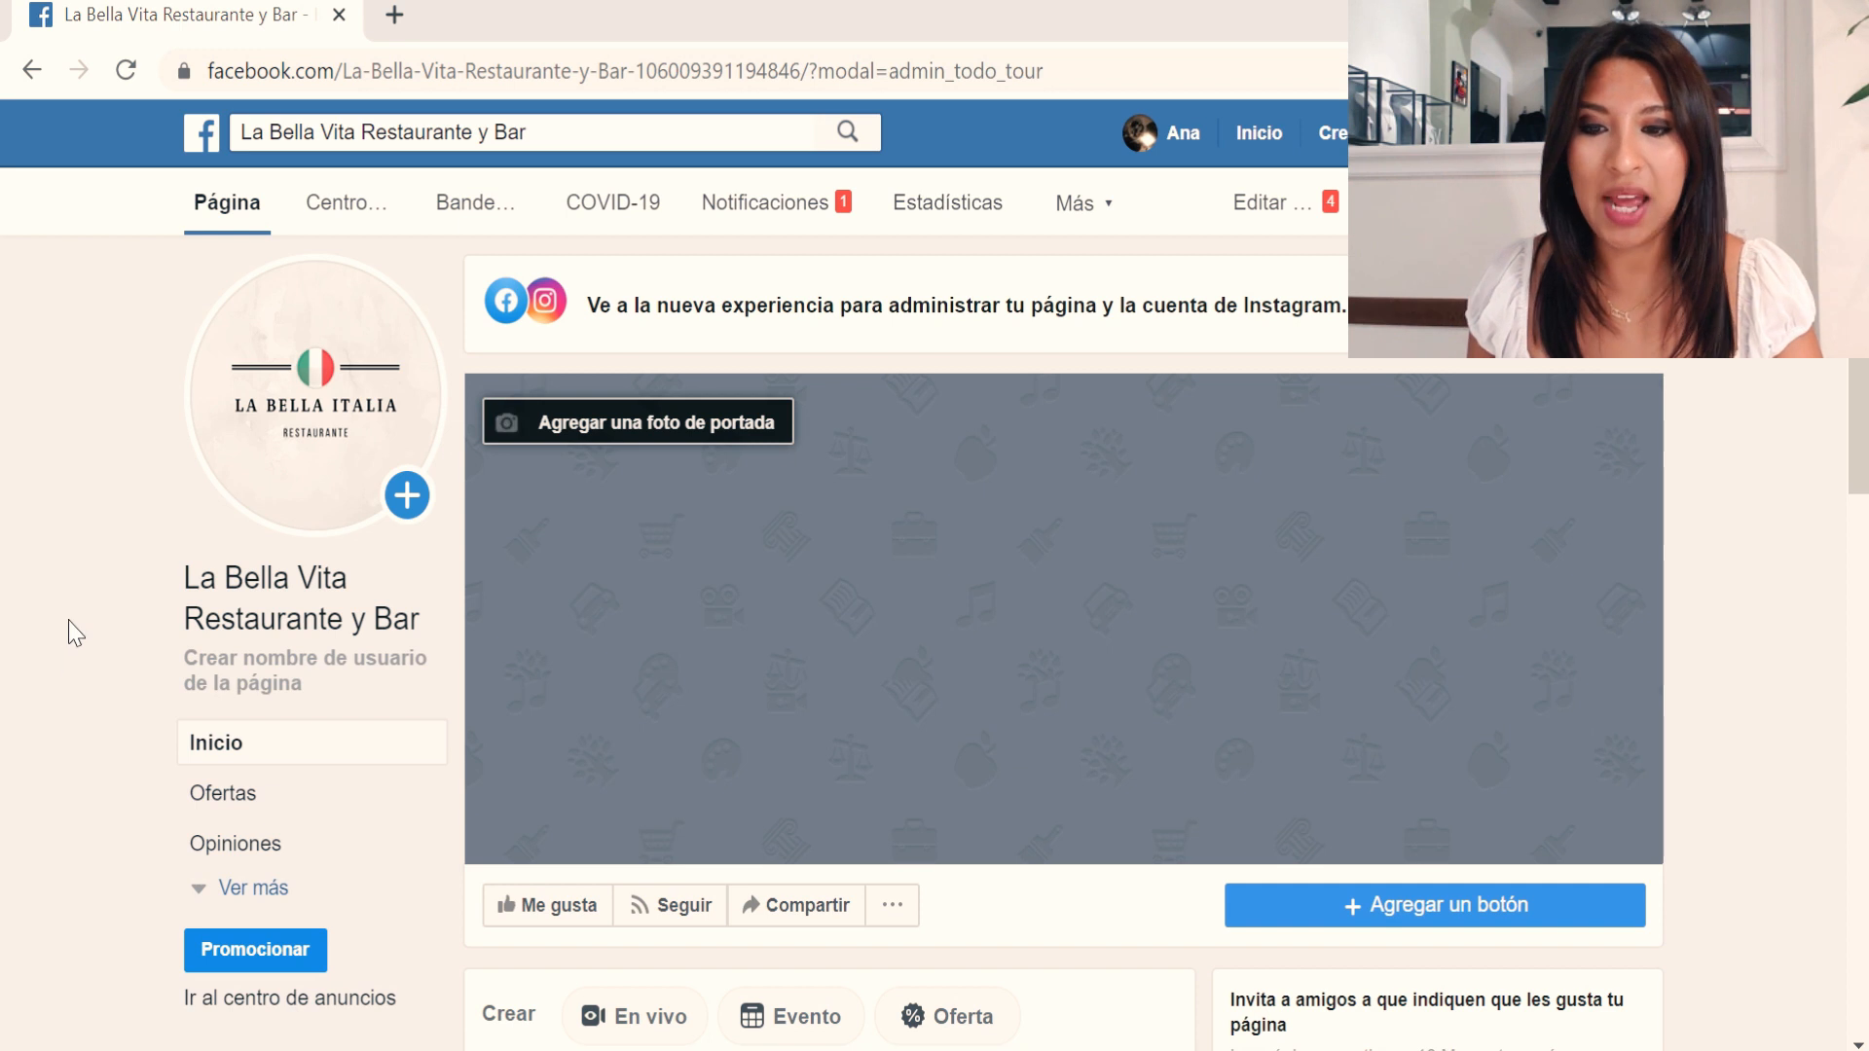
click(320, 309)
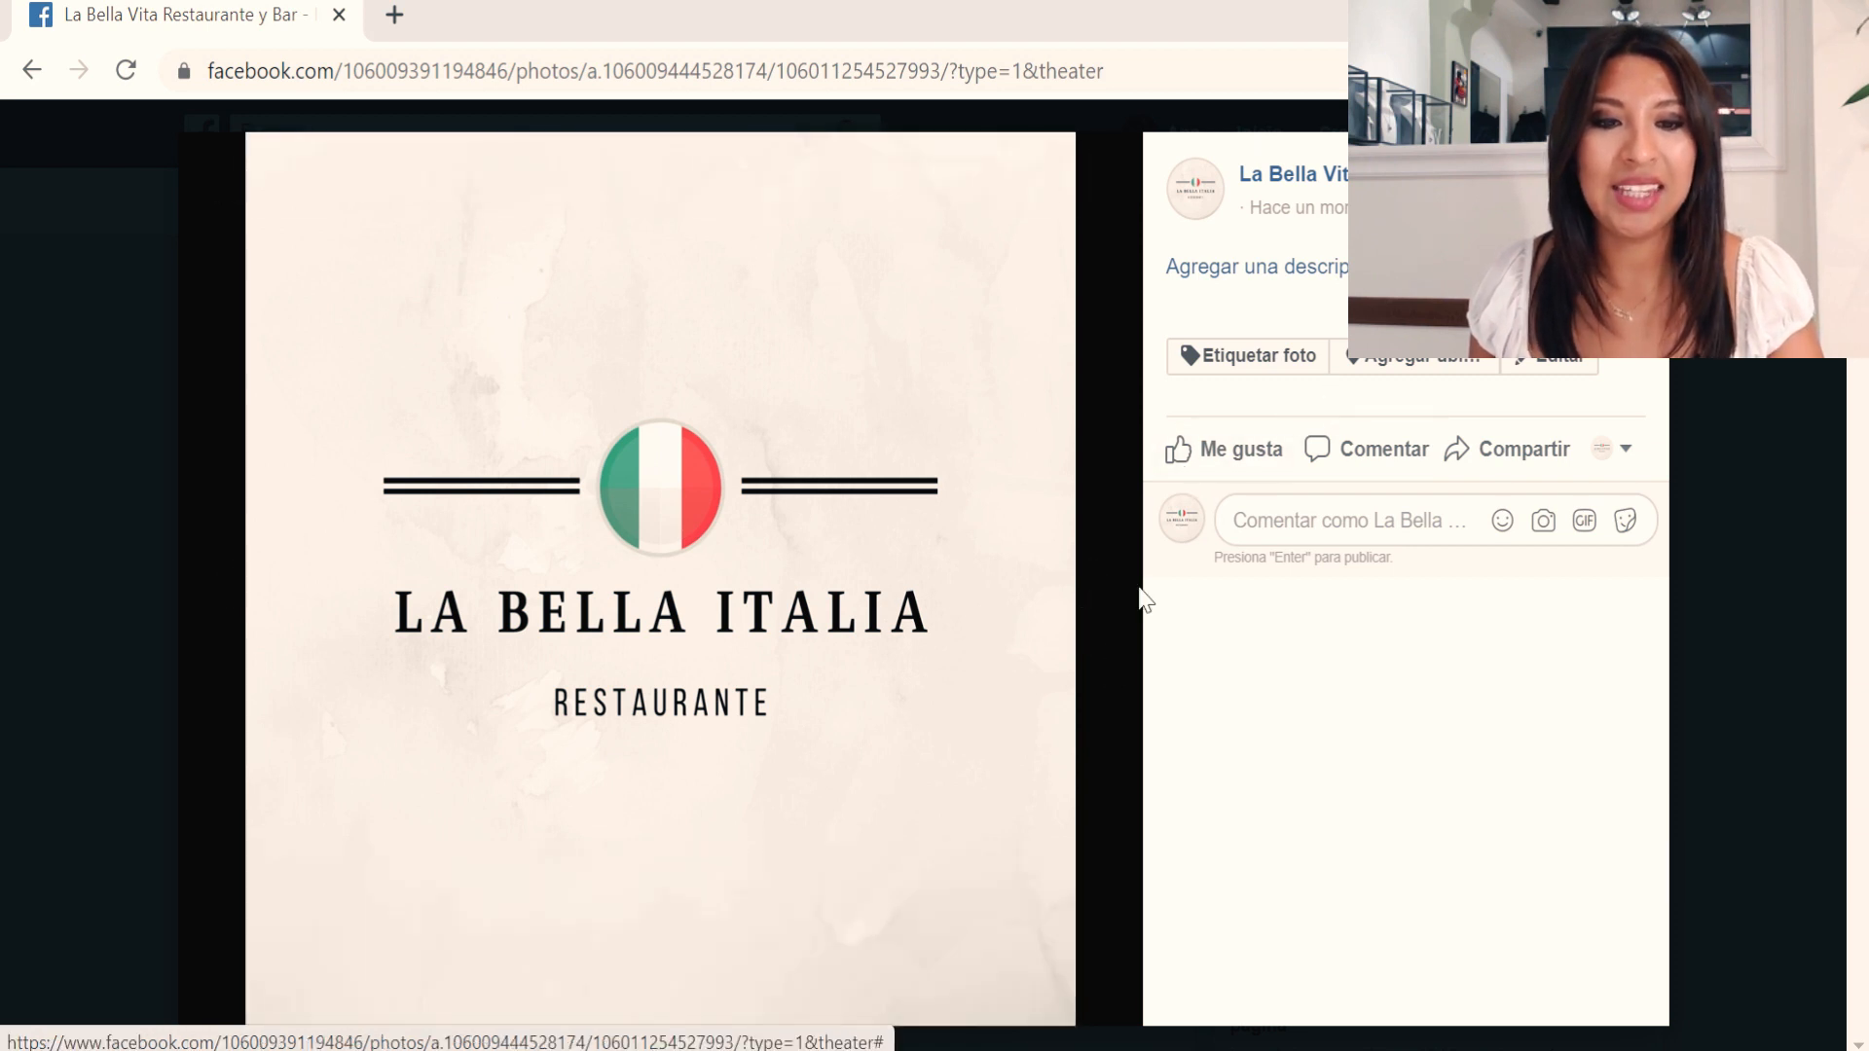
click(1549, 356)
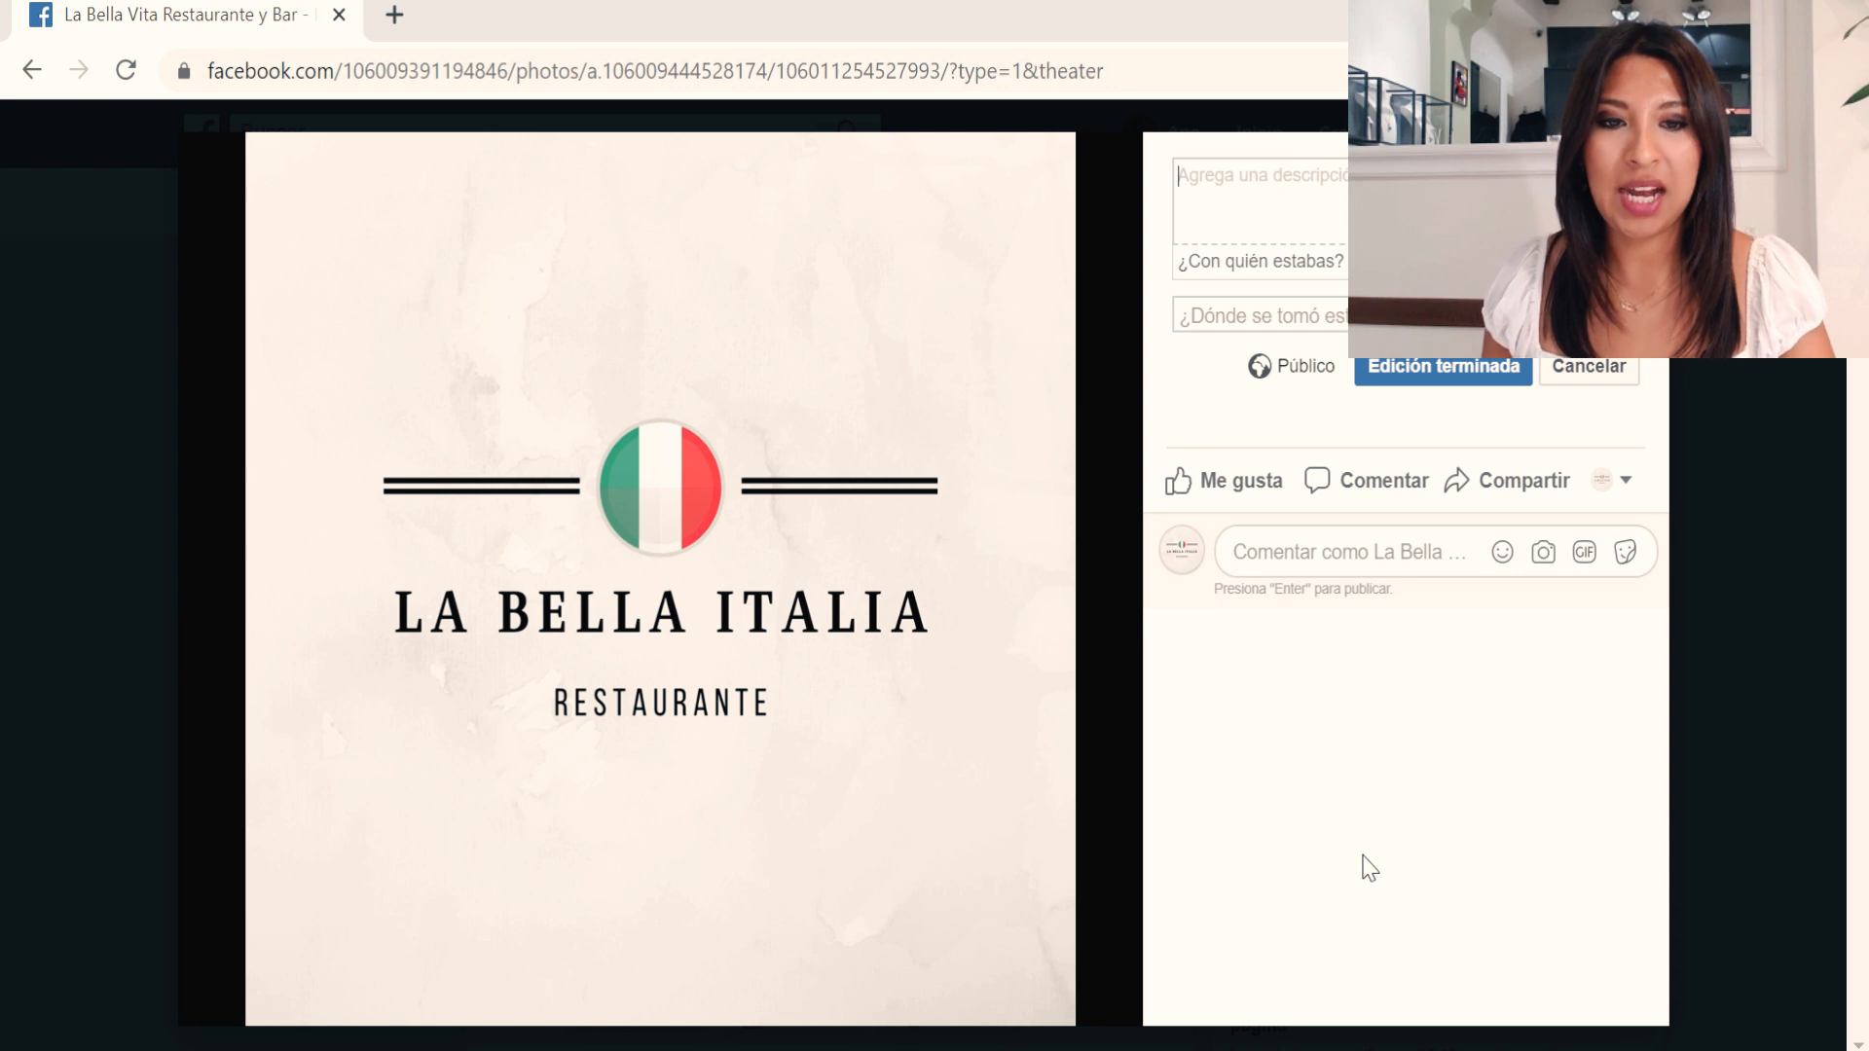
text(Bienvenidos)
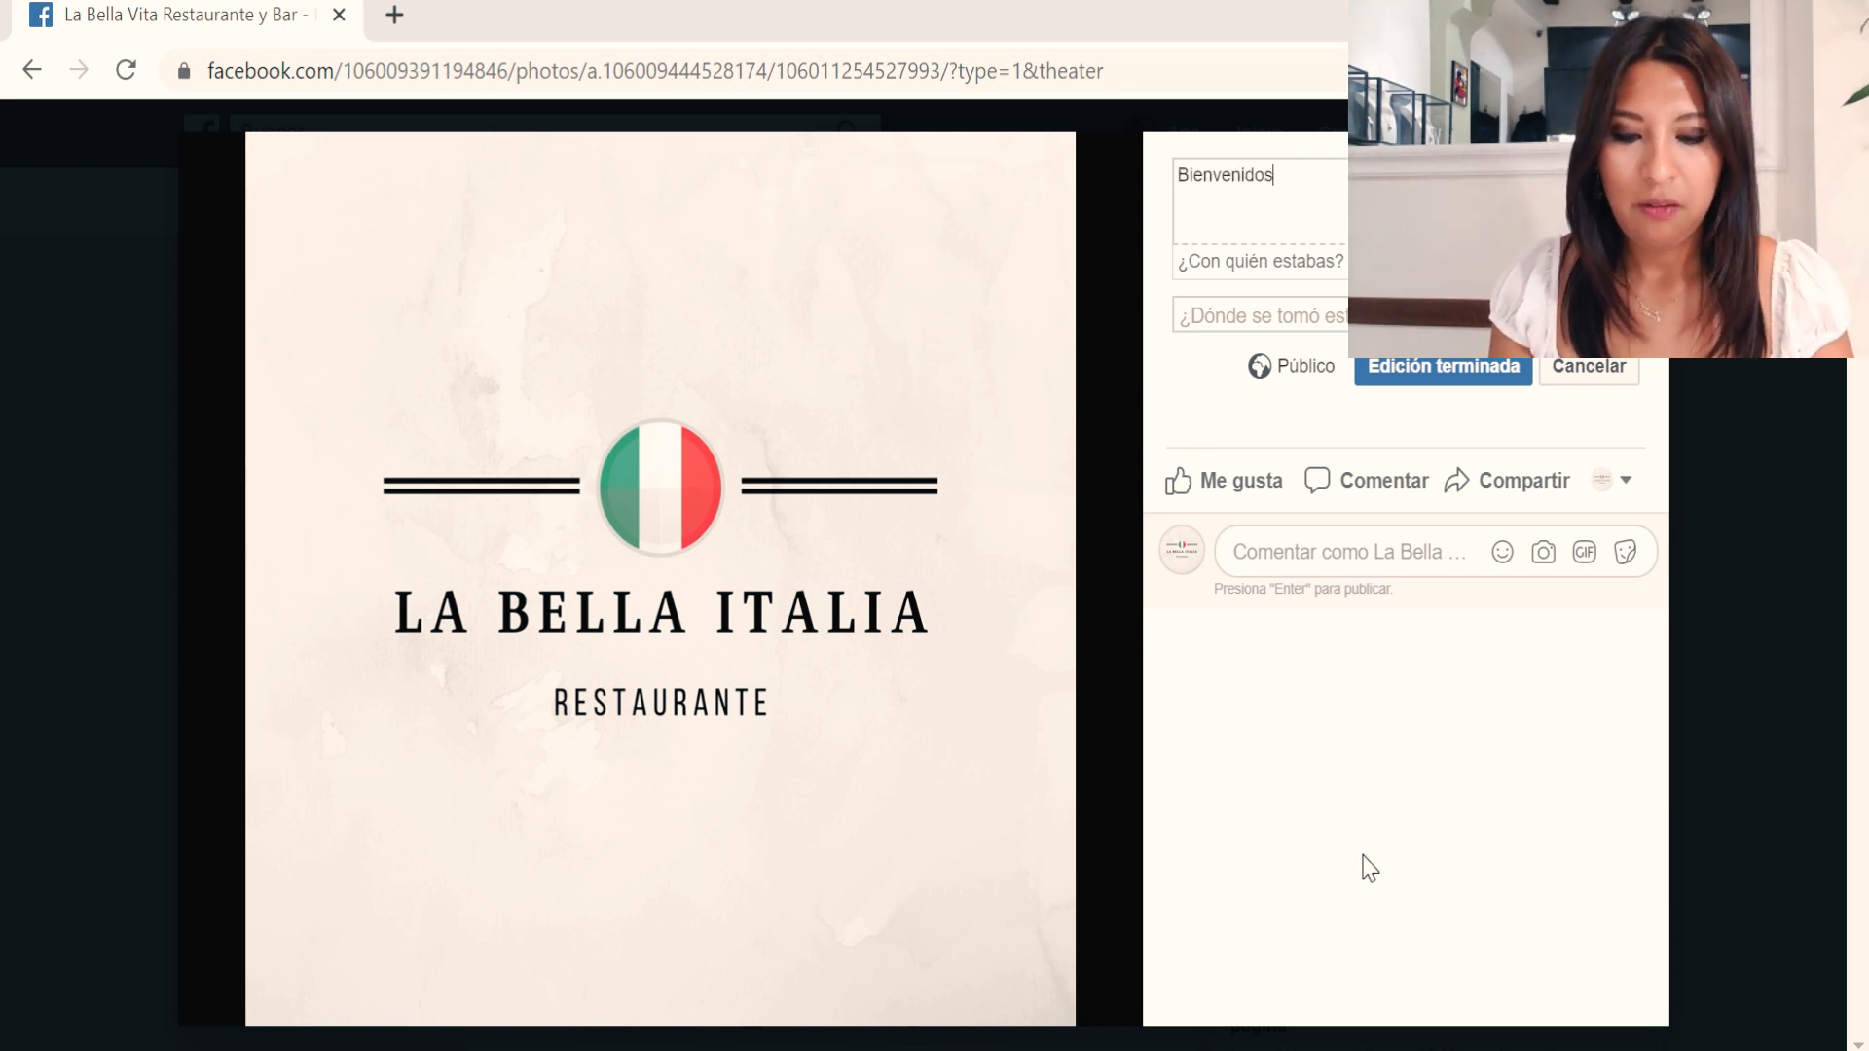
text( a nuestra)
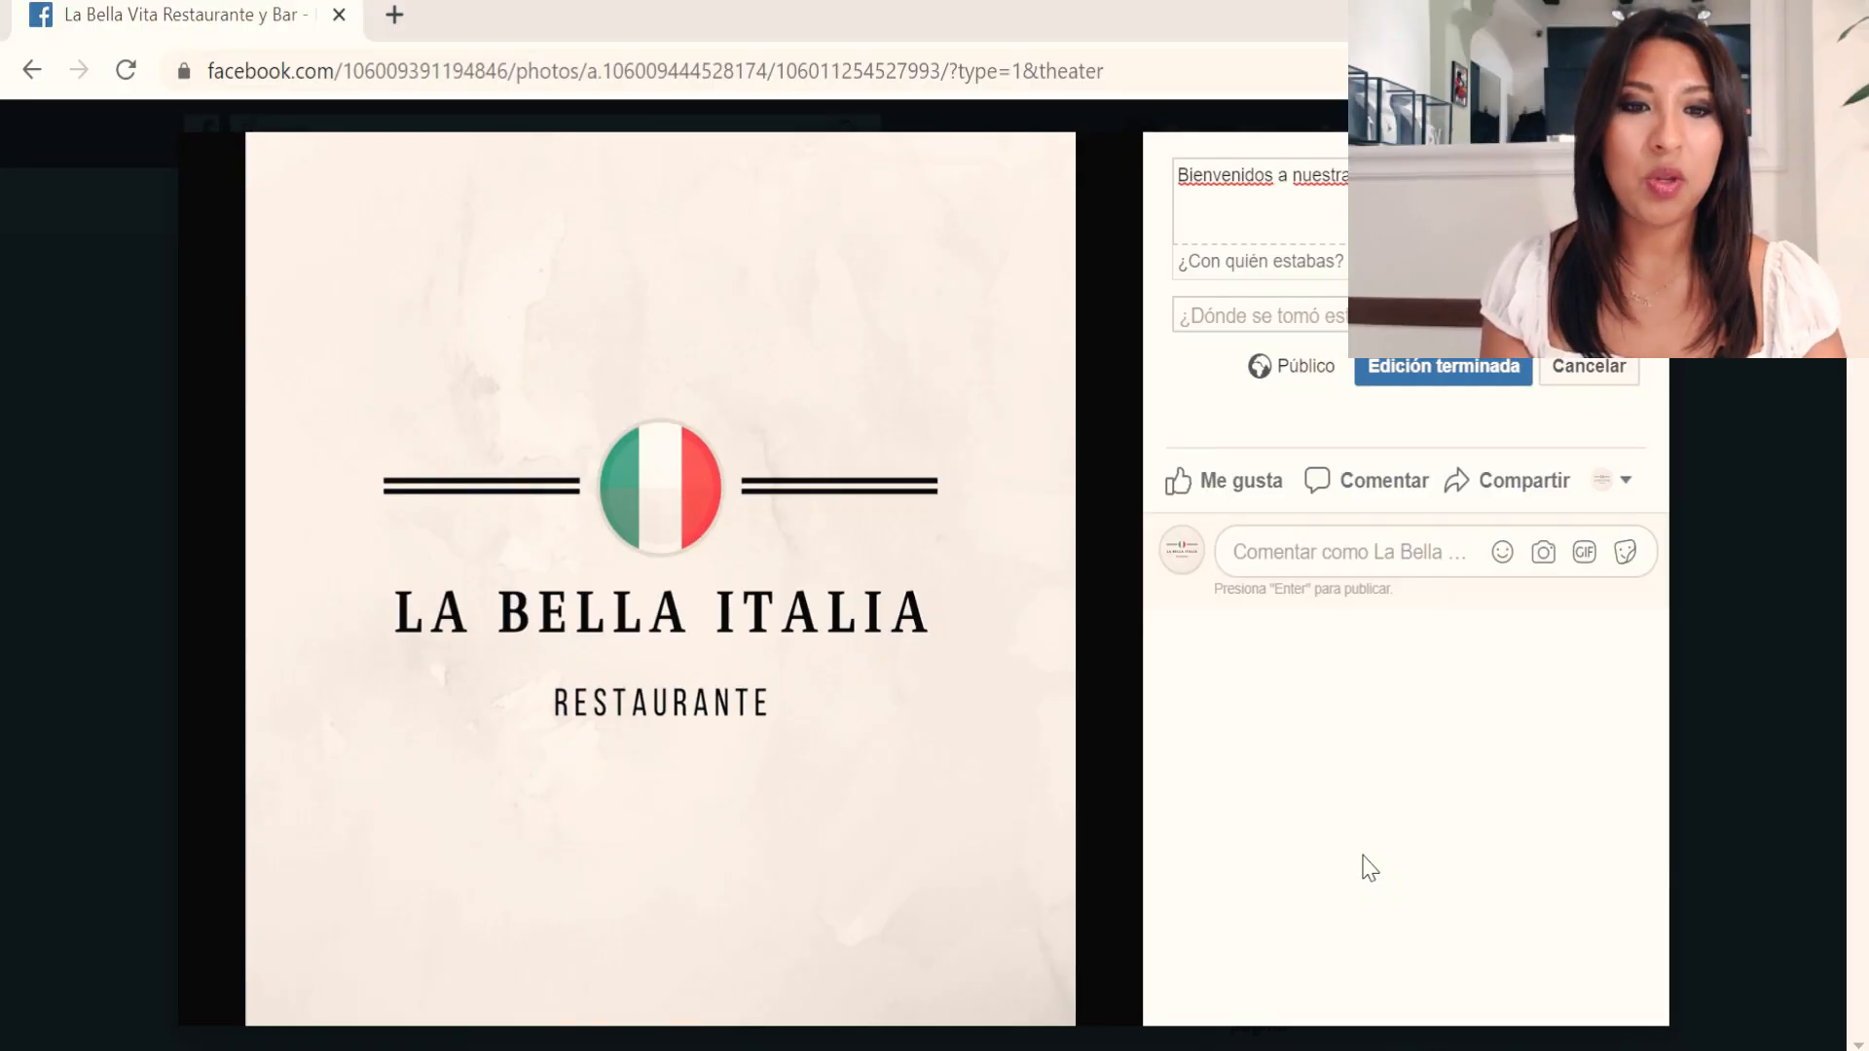
key(BackSpace)
text(o)
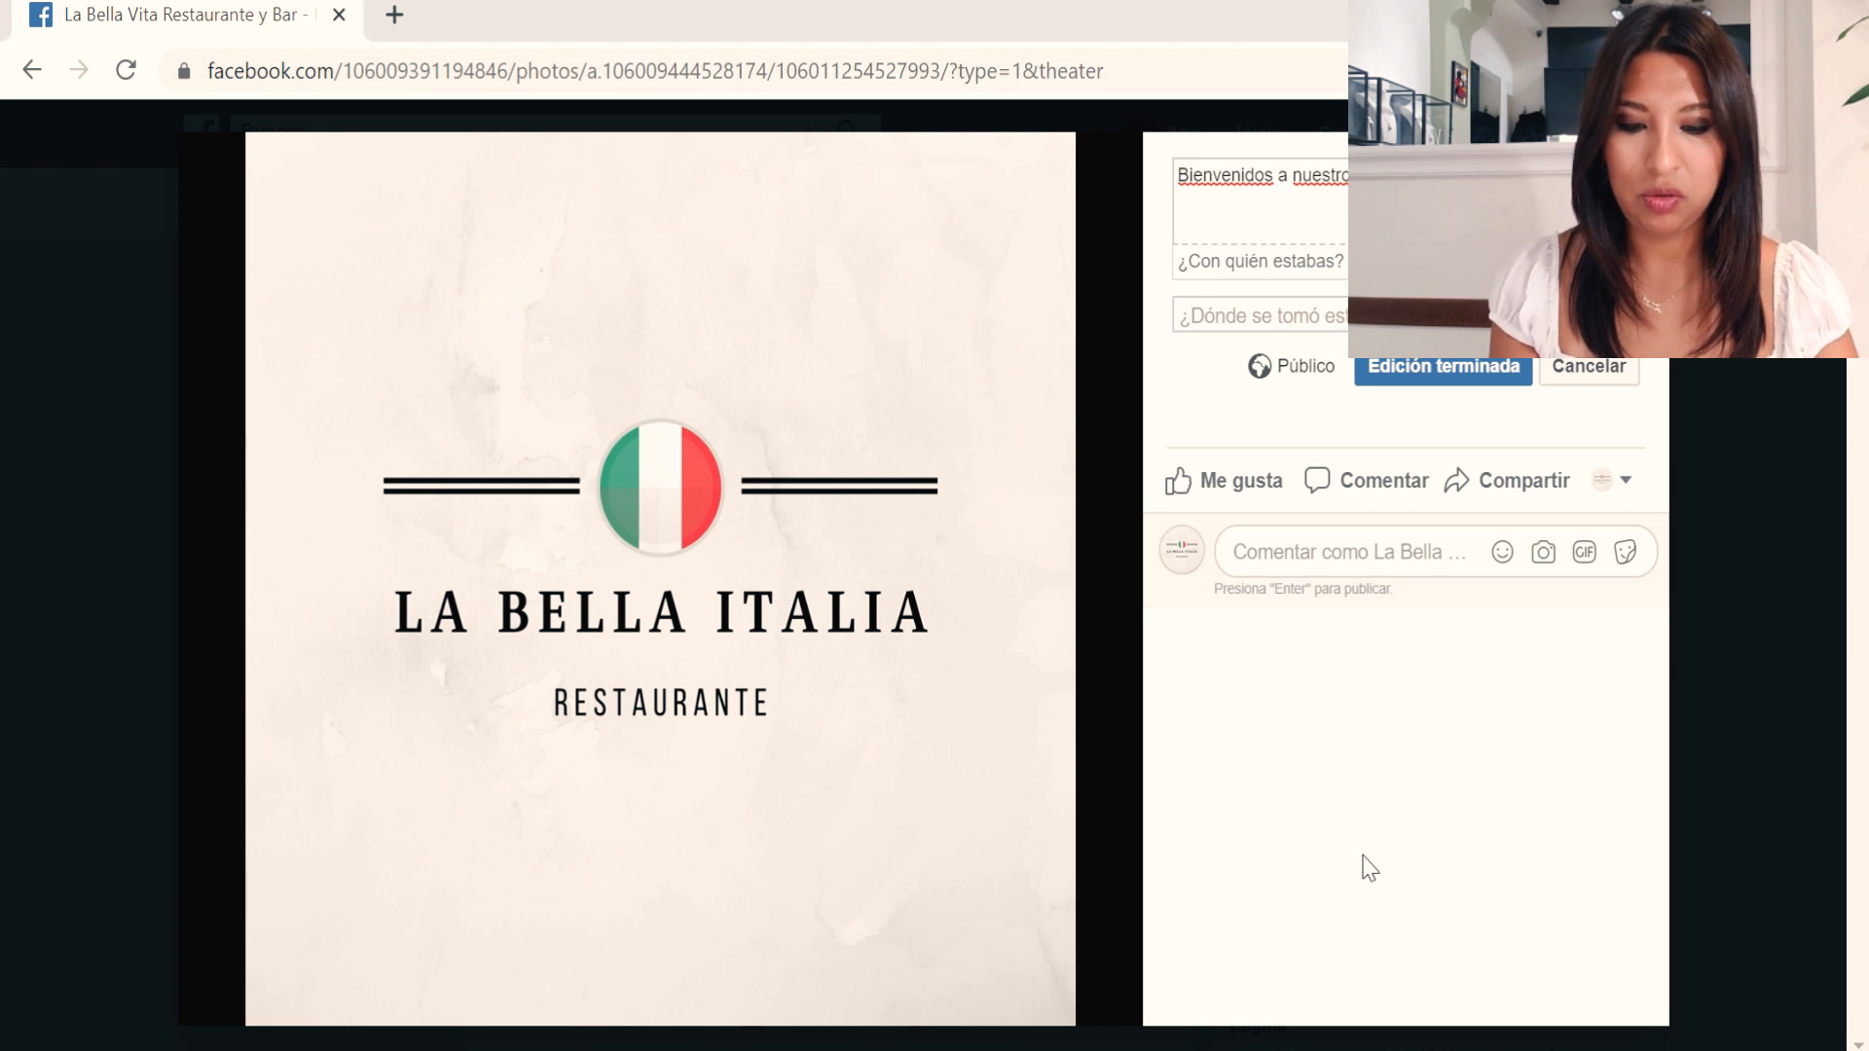
text(Ita)
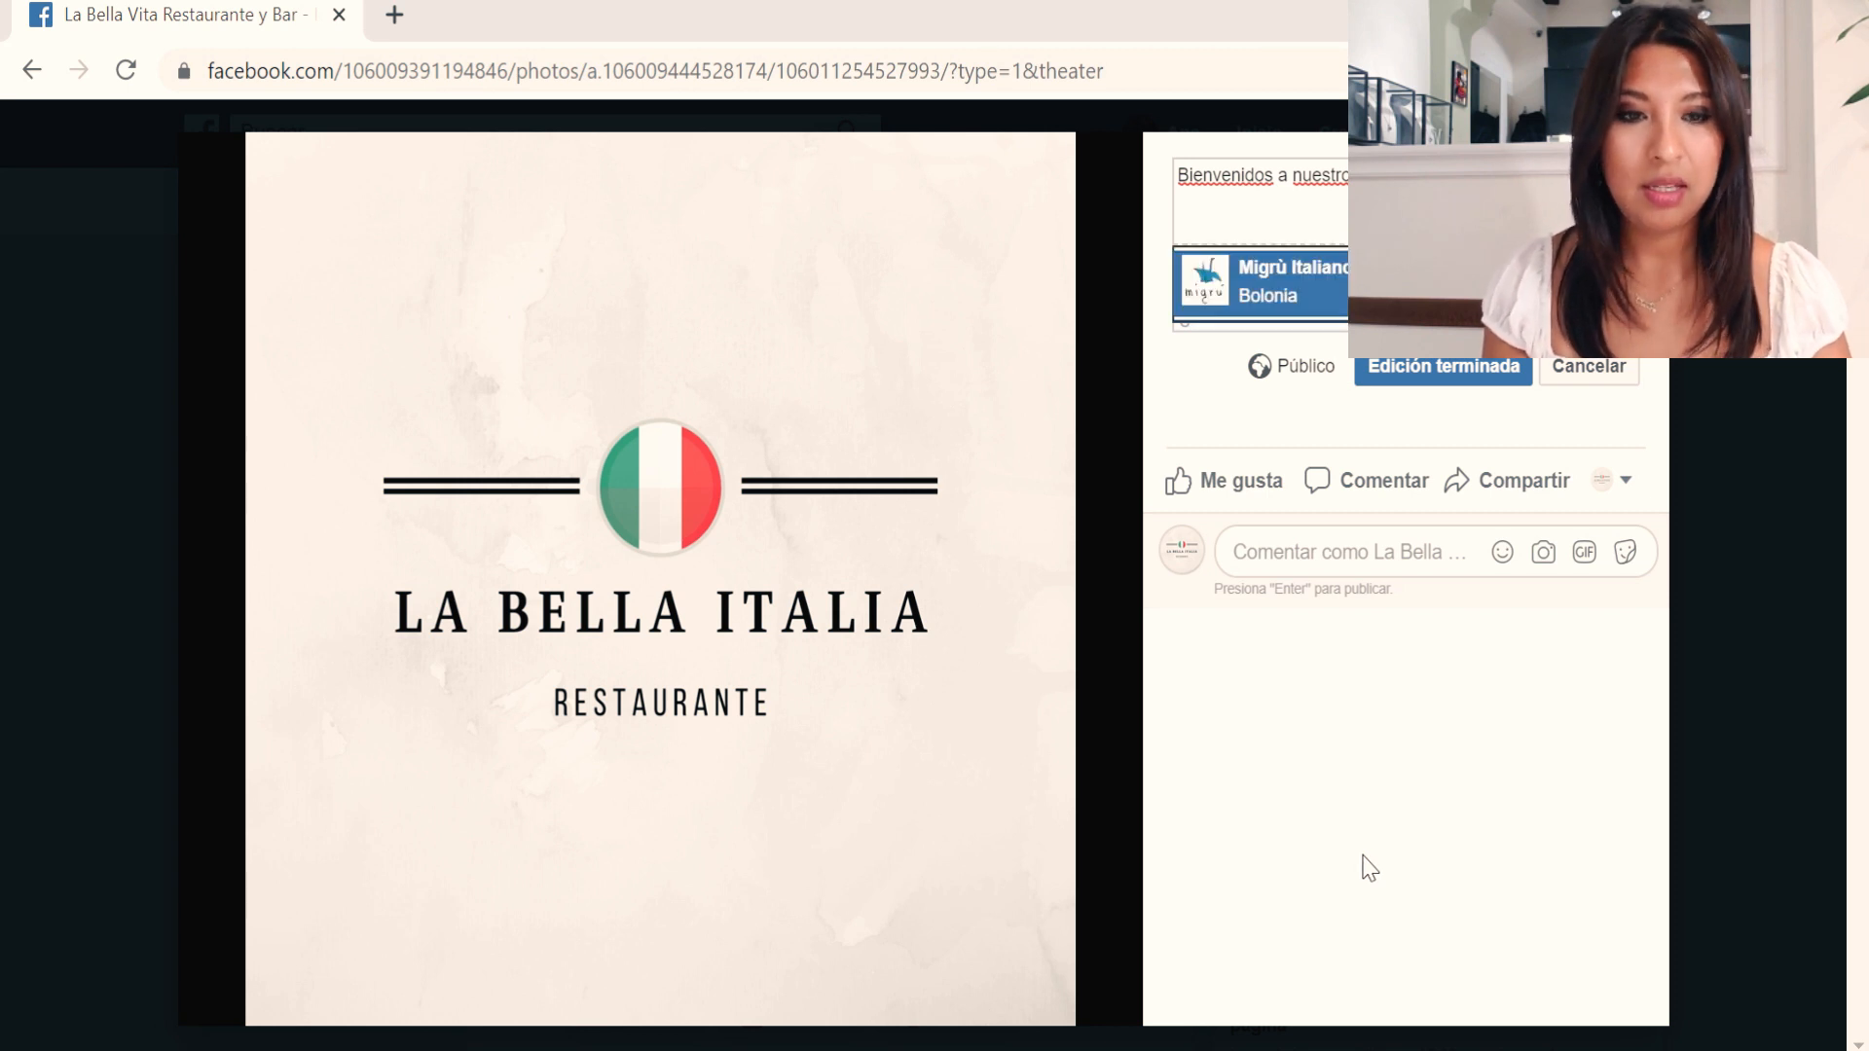
text( La )
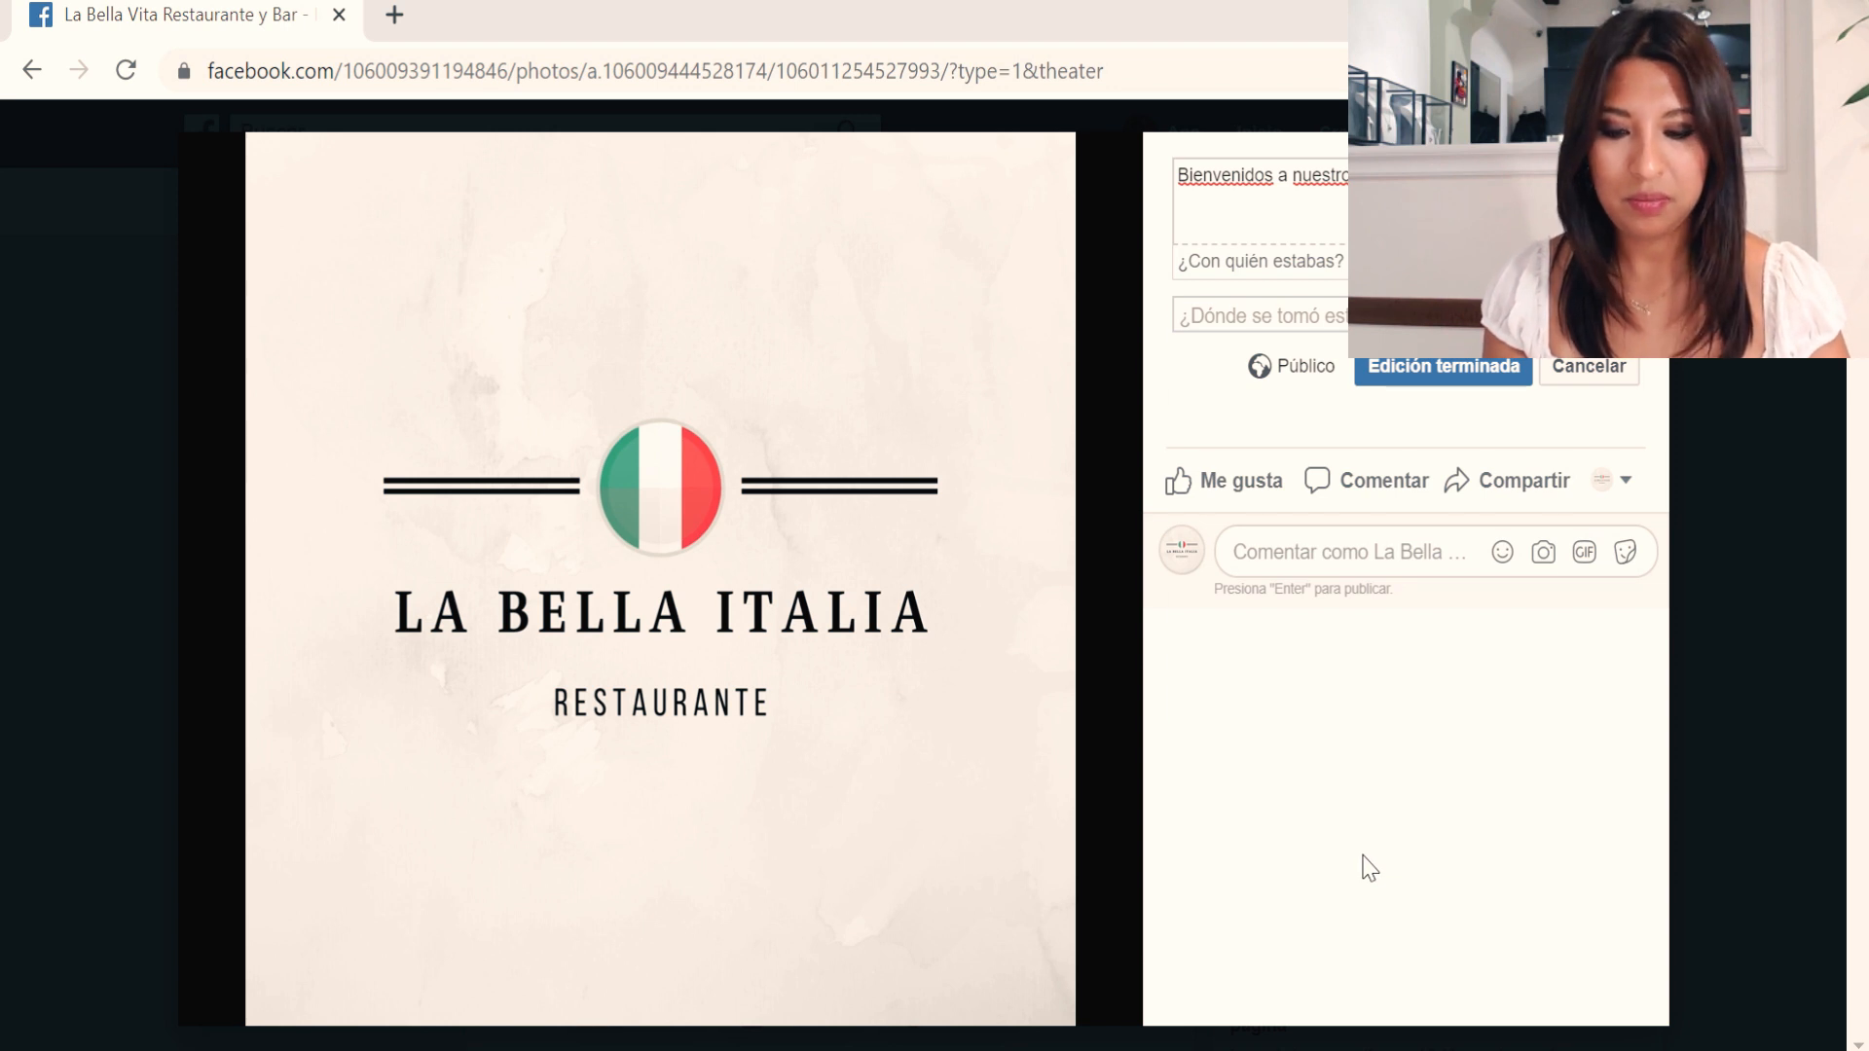
text(Vita)
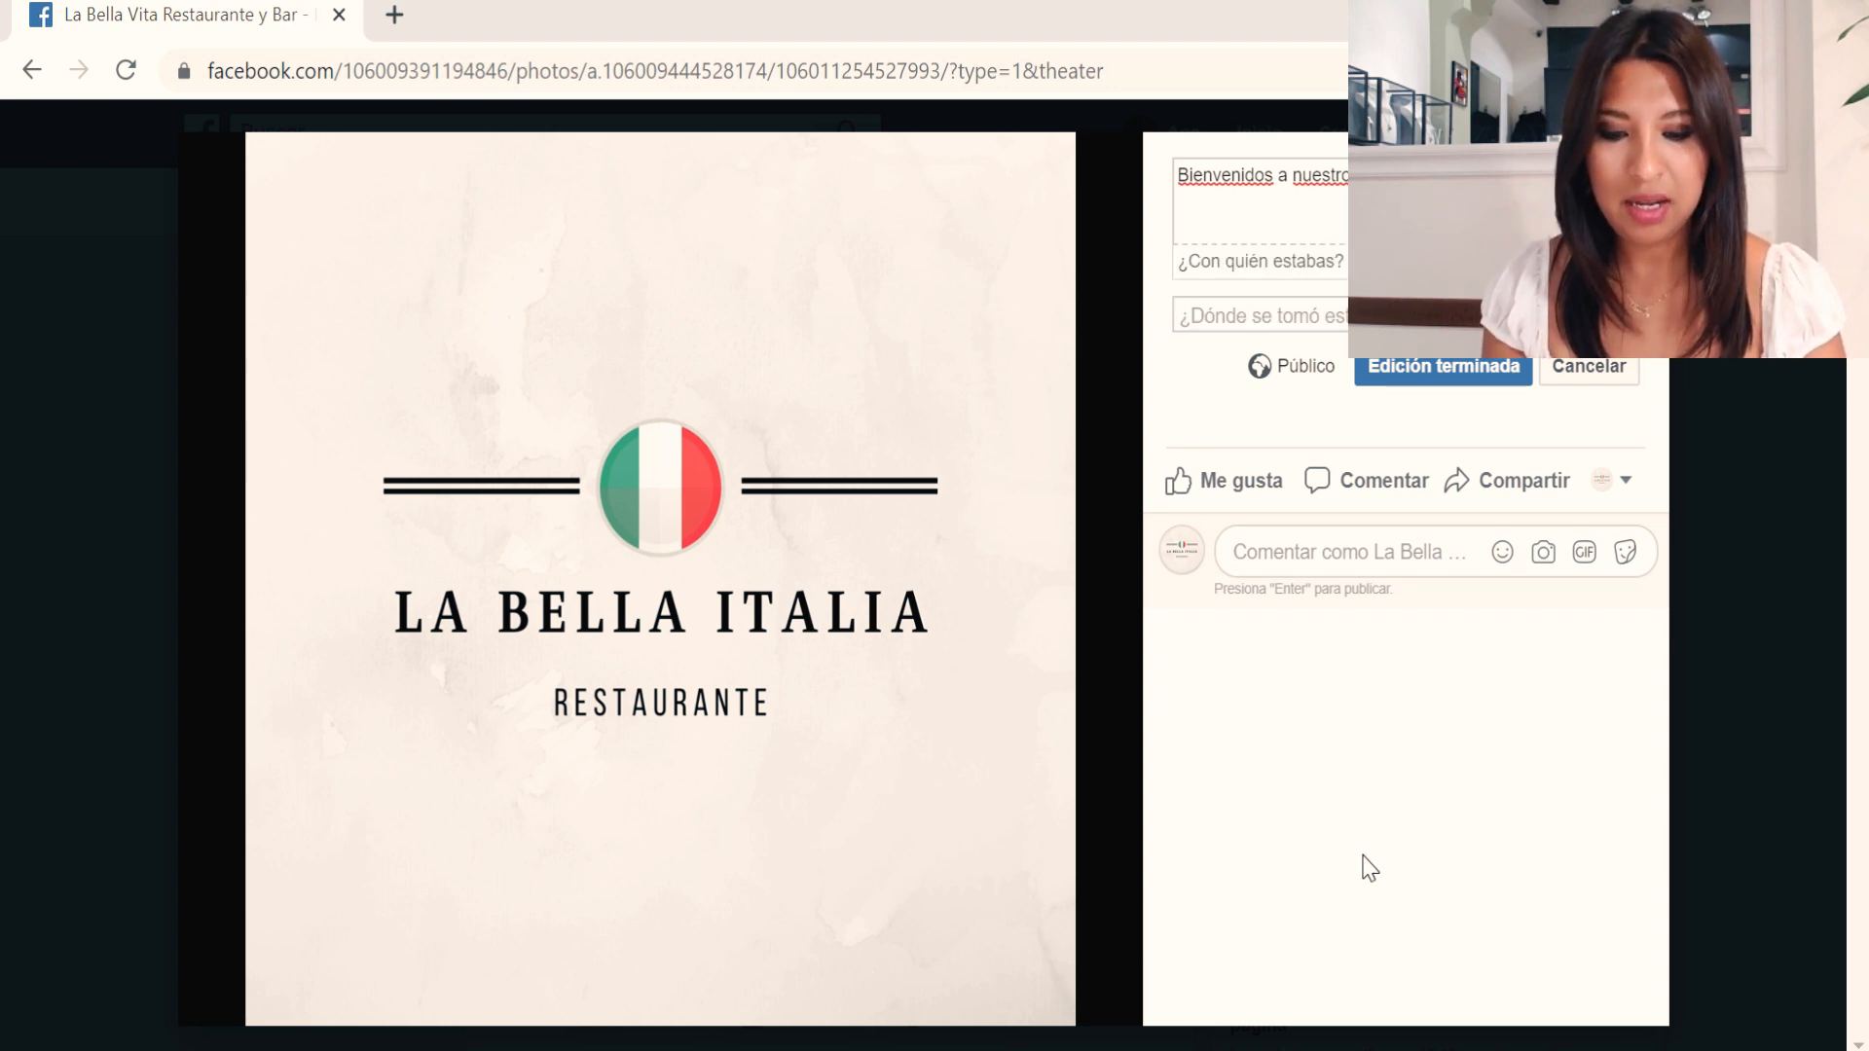
text(Ita)
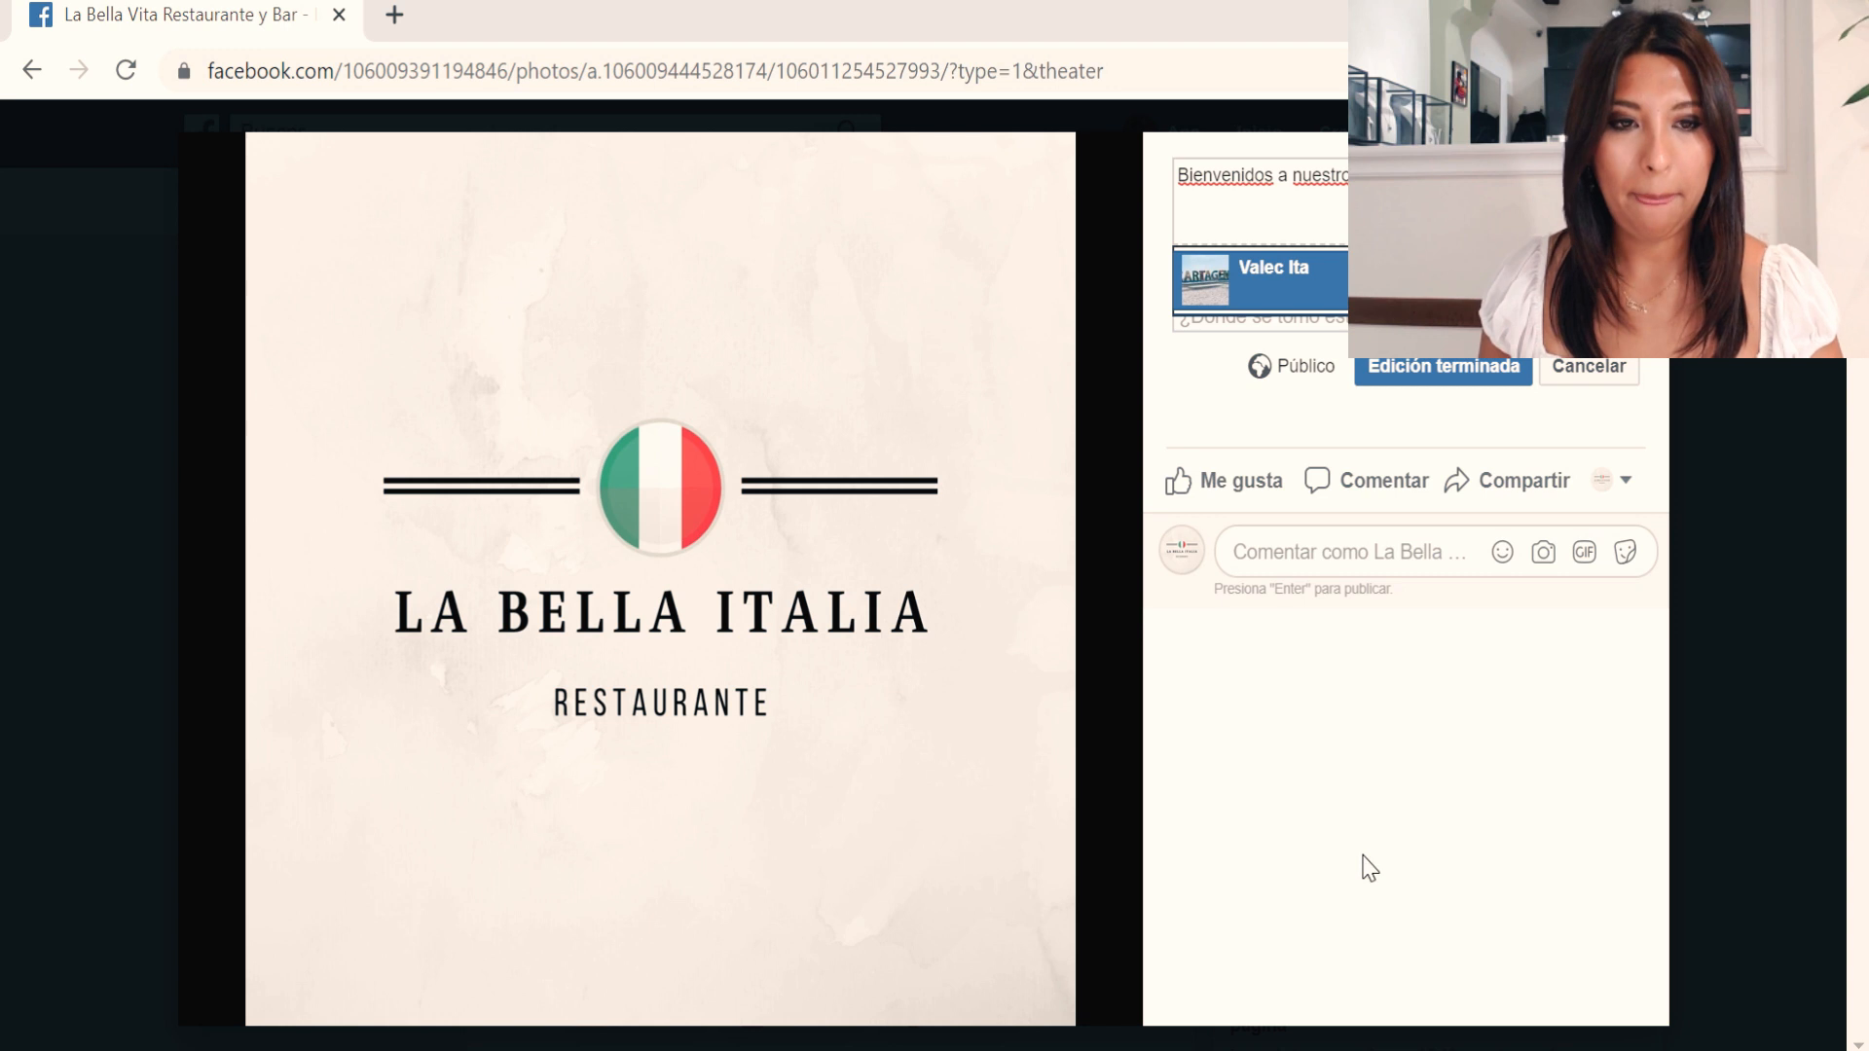
text(lia)
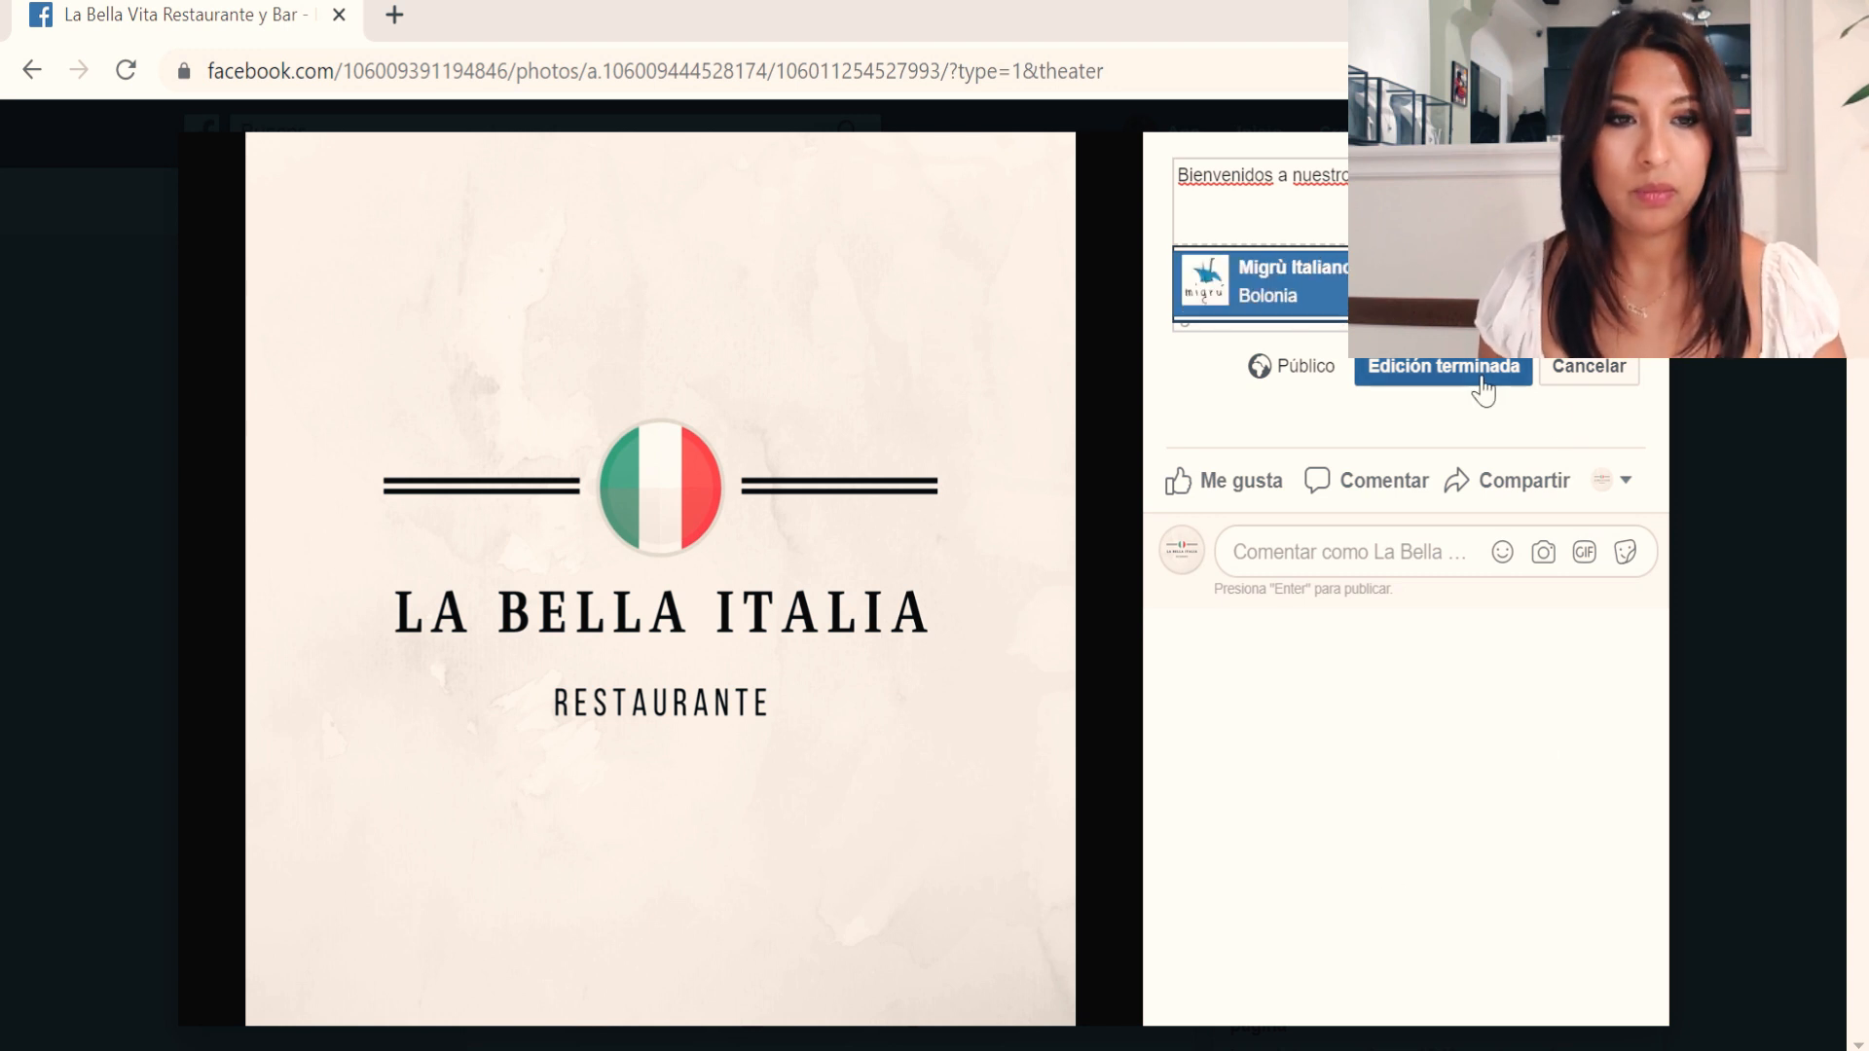
click(1479, 377)
click(1745, 530)
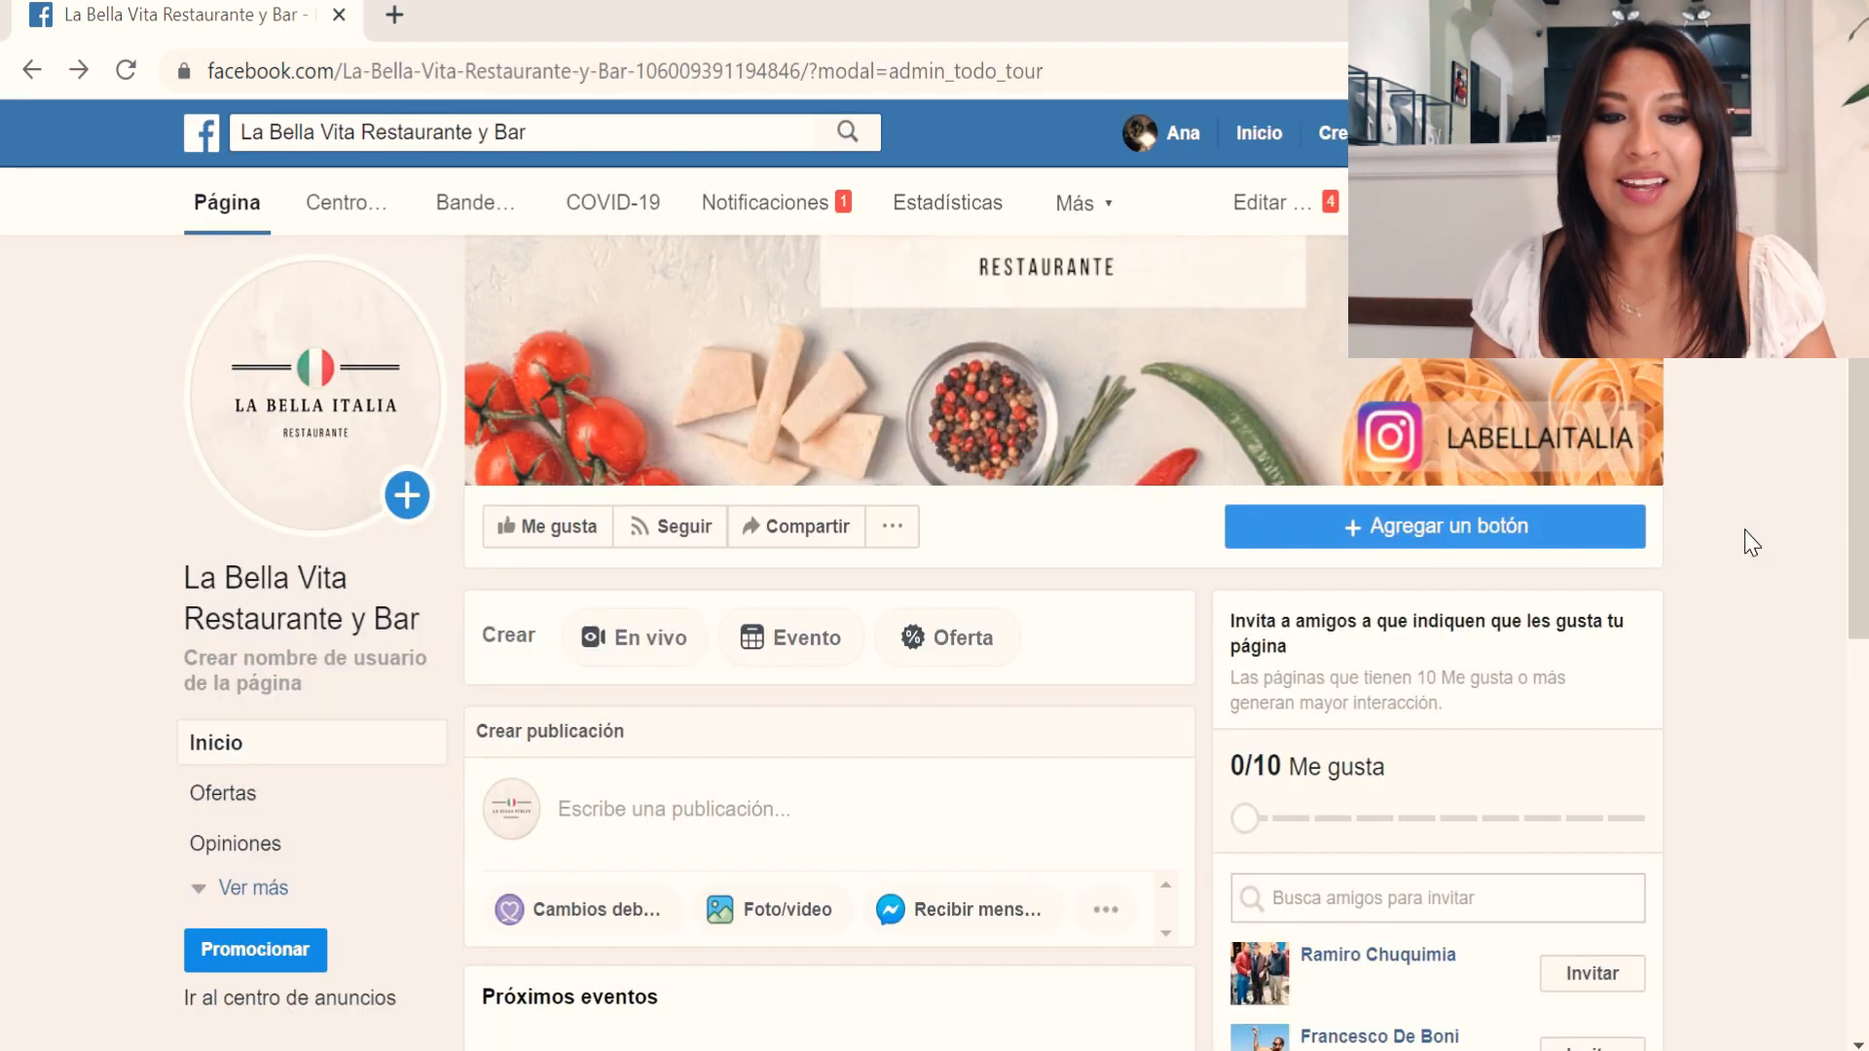
Look over the new restaurant page and open its information details for editing.
scroll(1752, 542, down, 3)
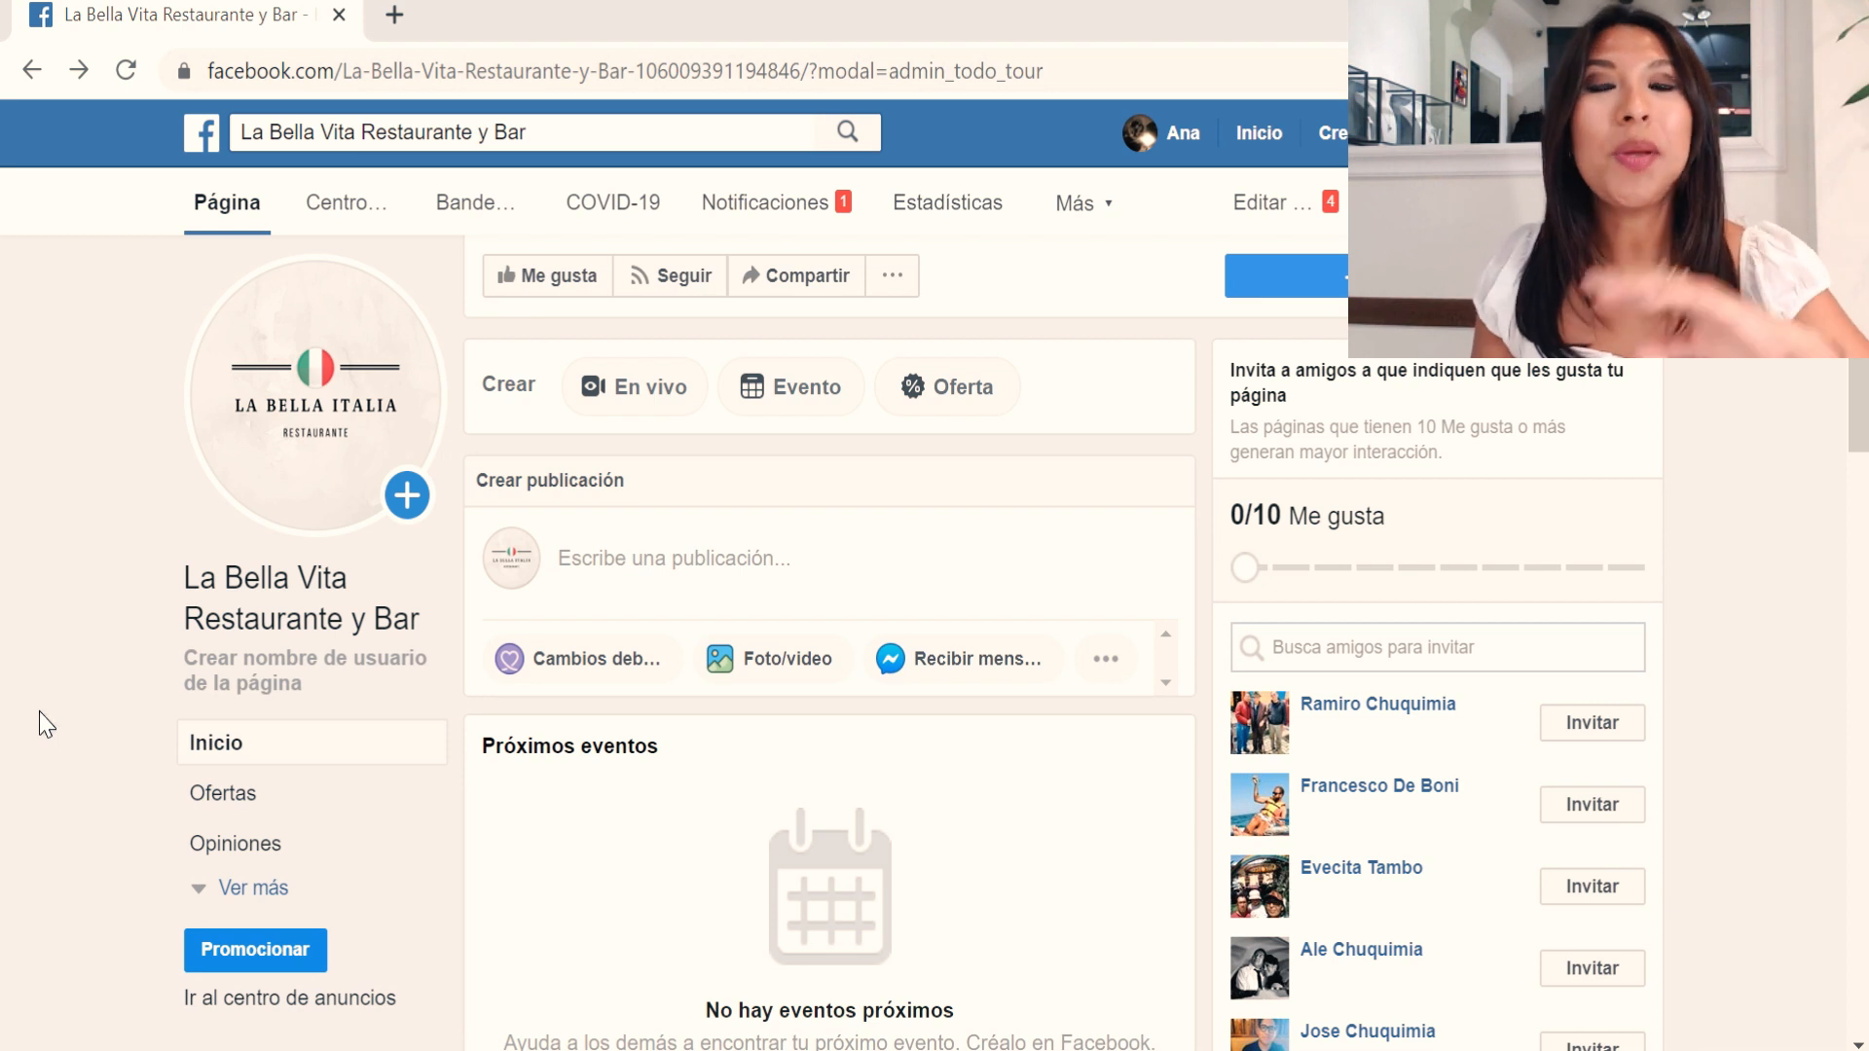
scroll(96, 718, down, 2)
scroll(984, 725, down, 2)
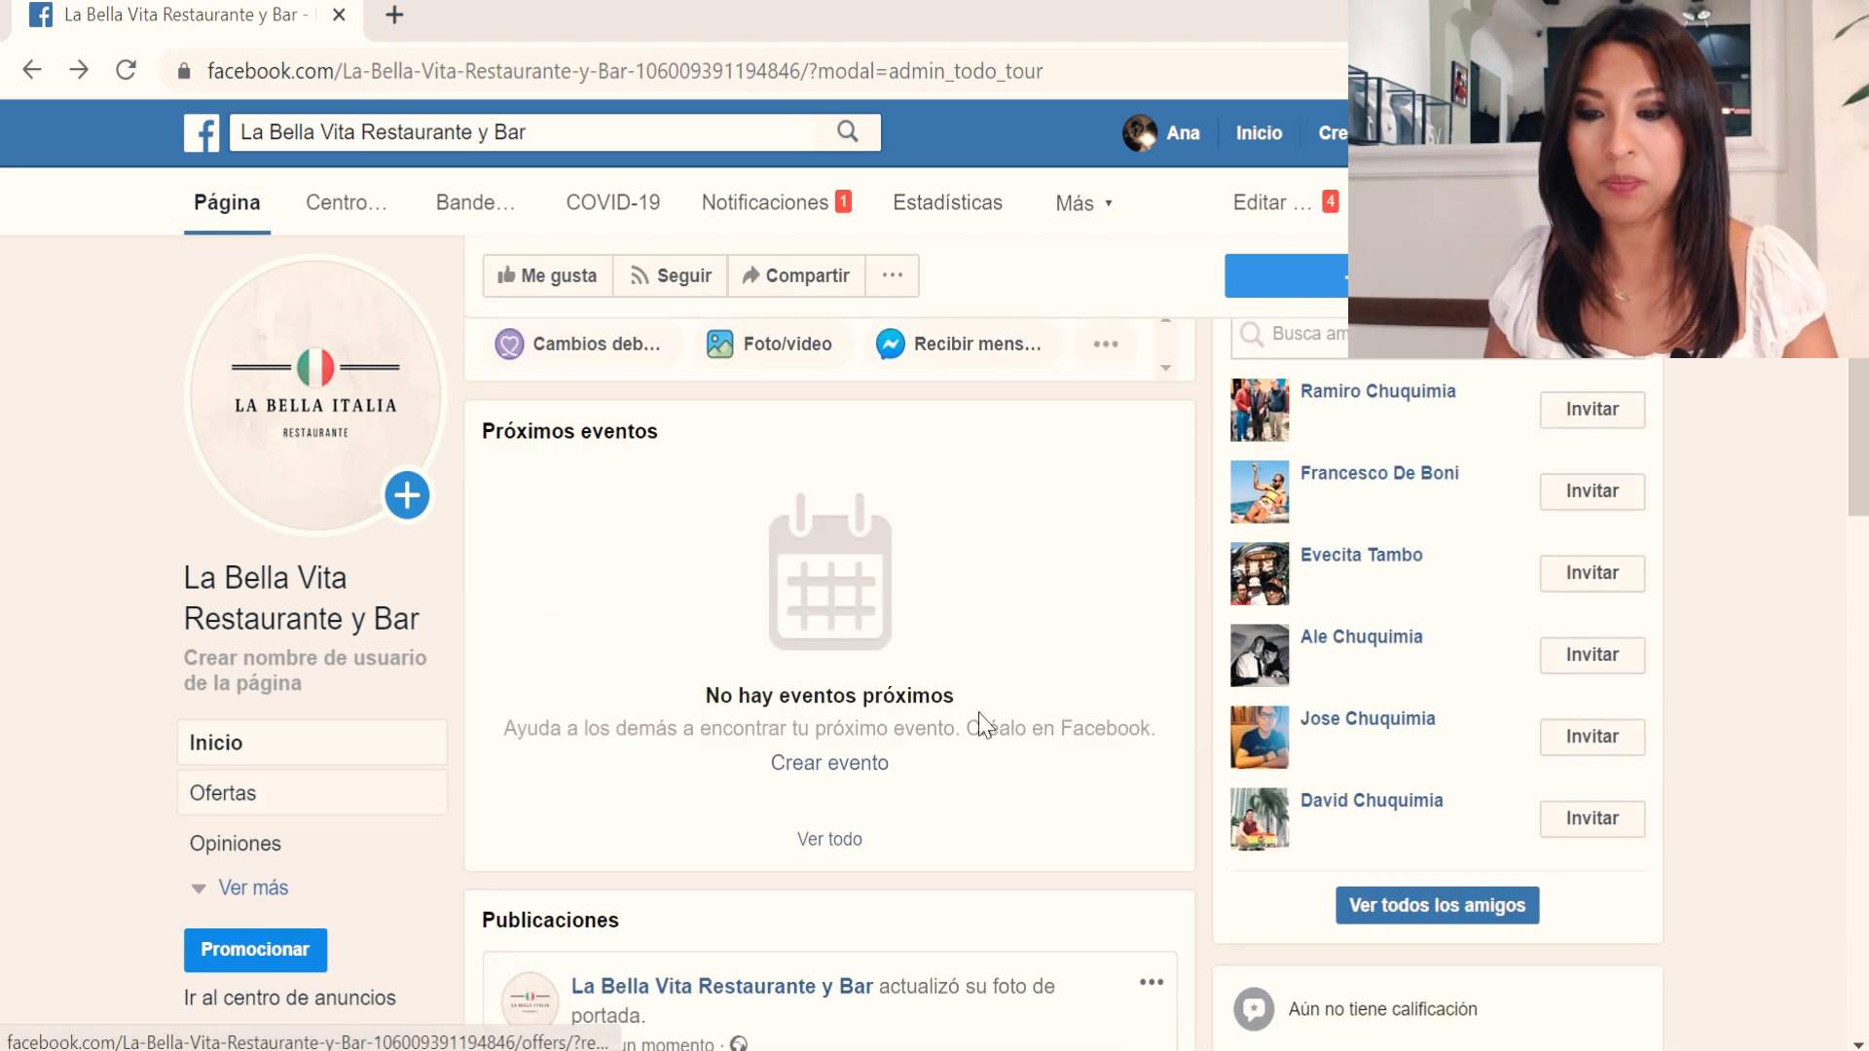
scroll(983, 725, up, 5)
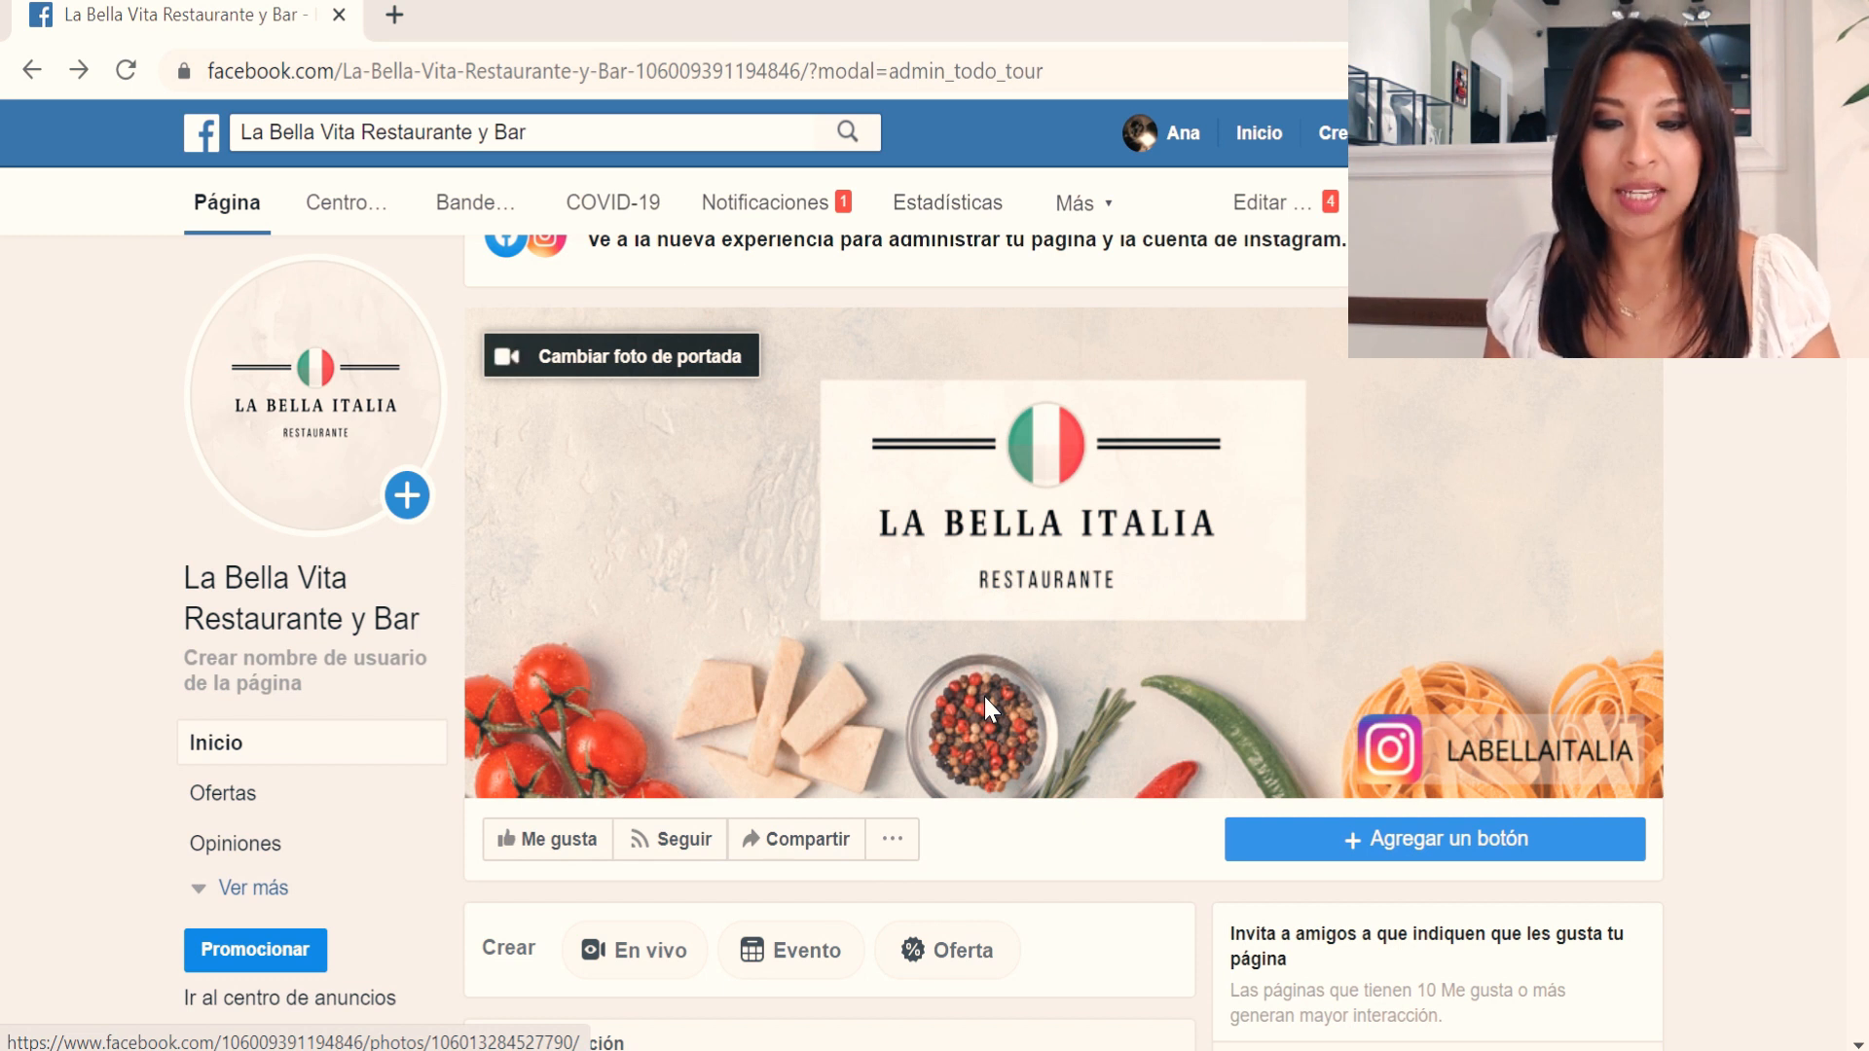
scroll(984, 693, down, 2)
click(901, 688)
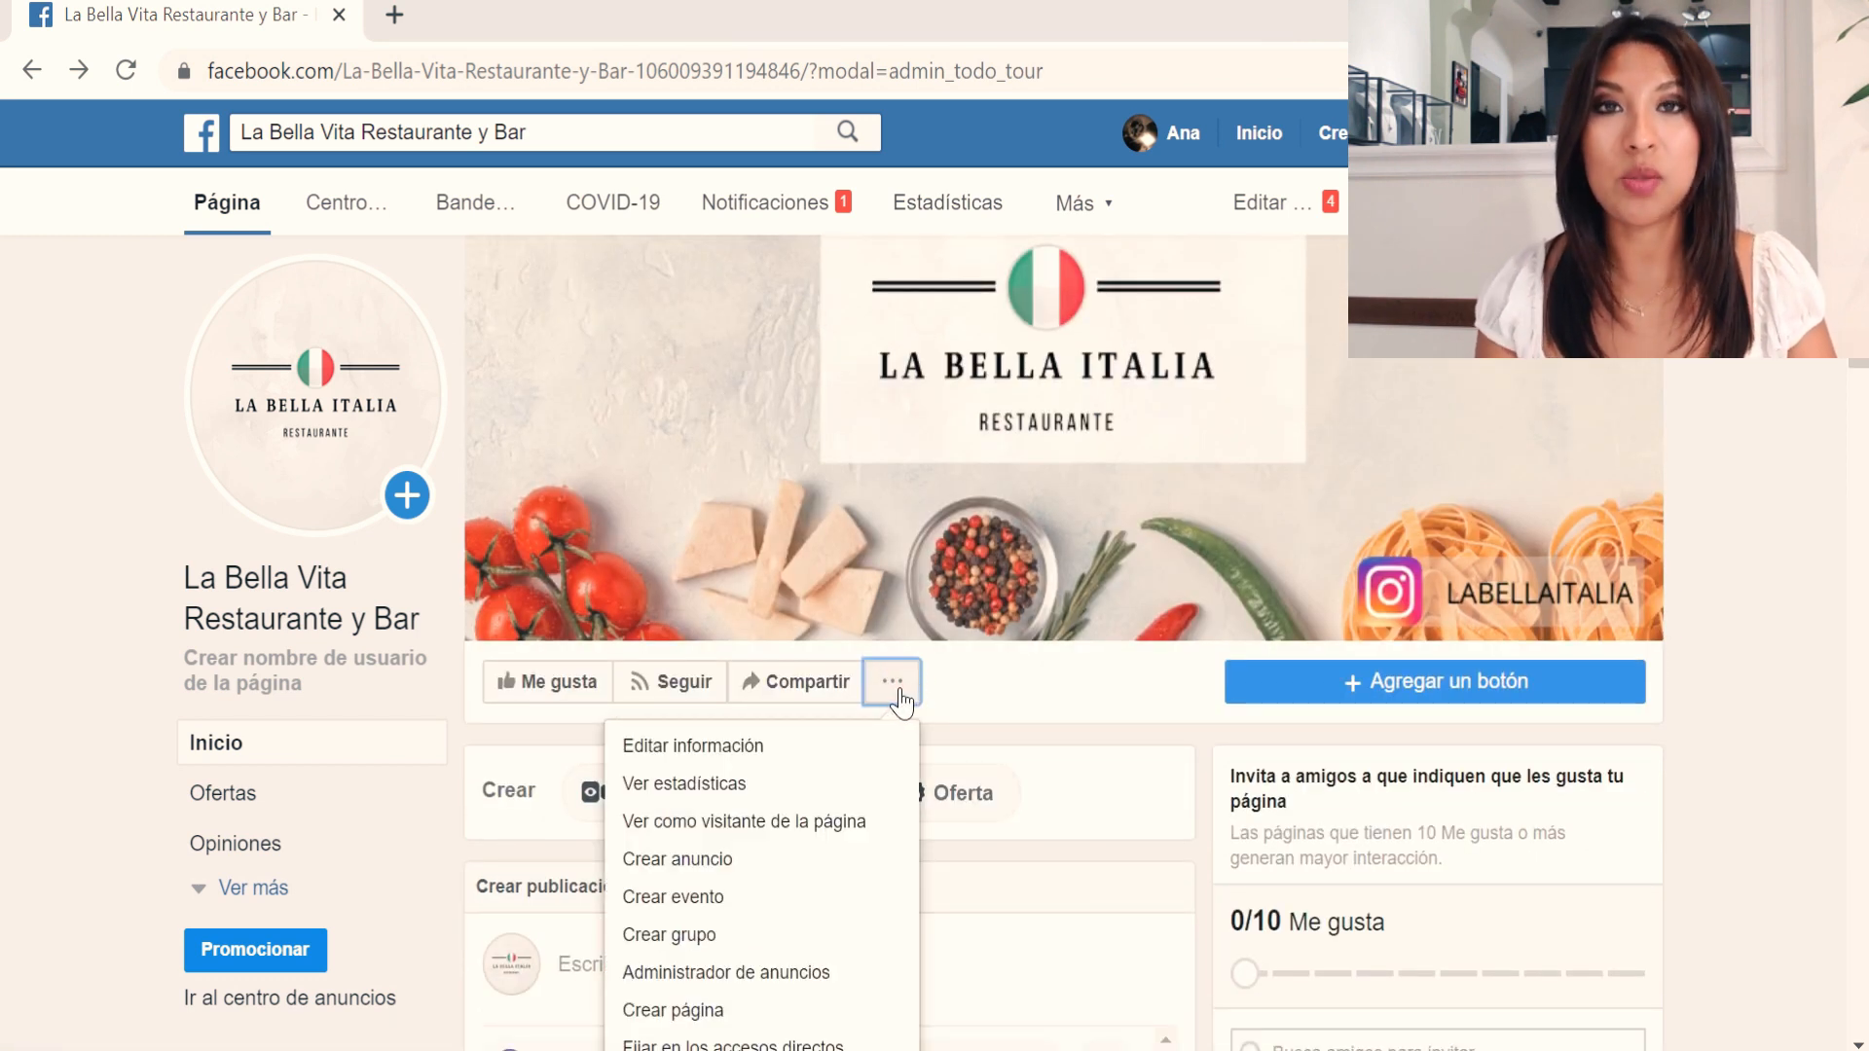
click(784, 753)
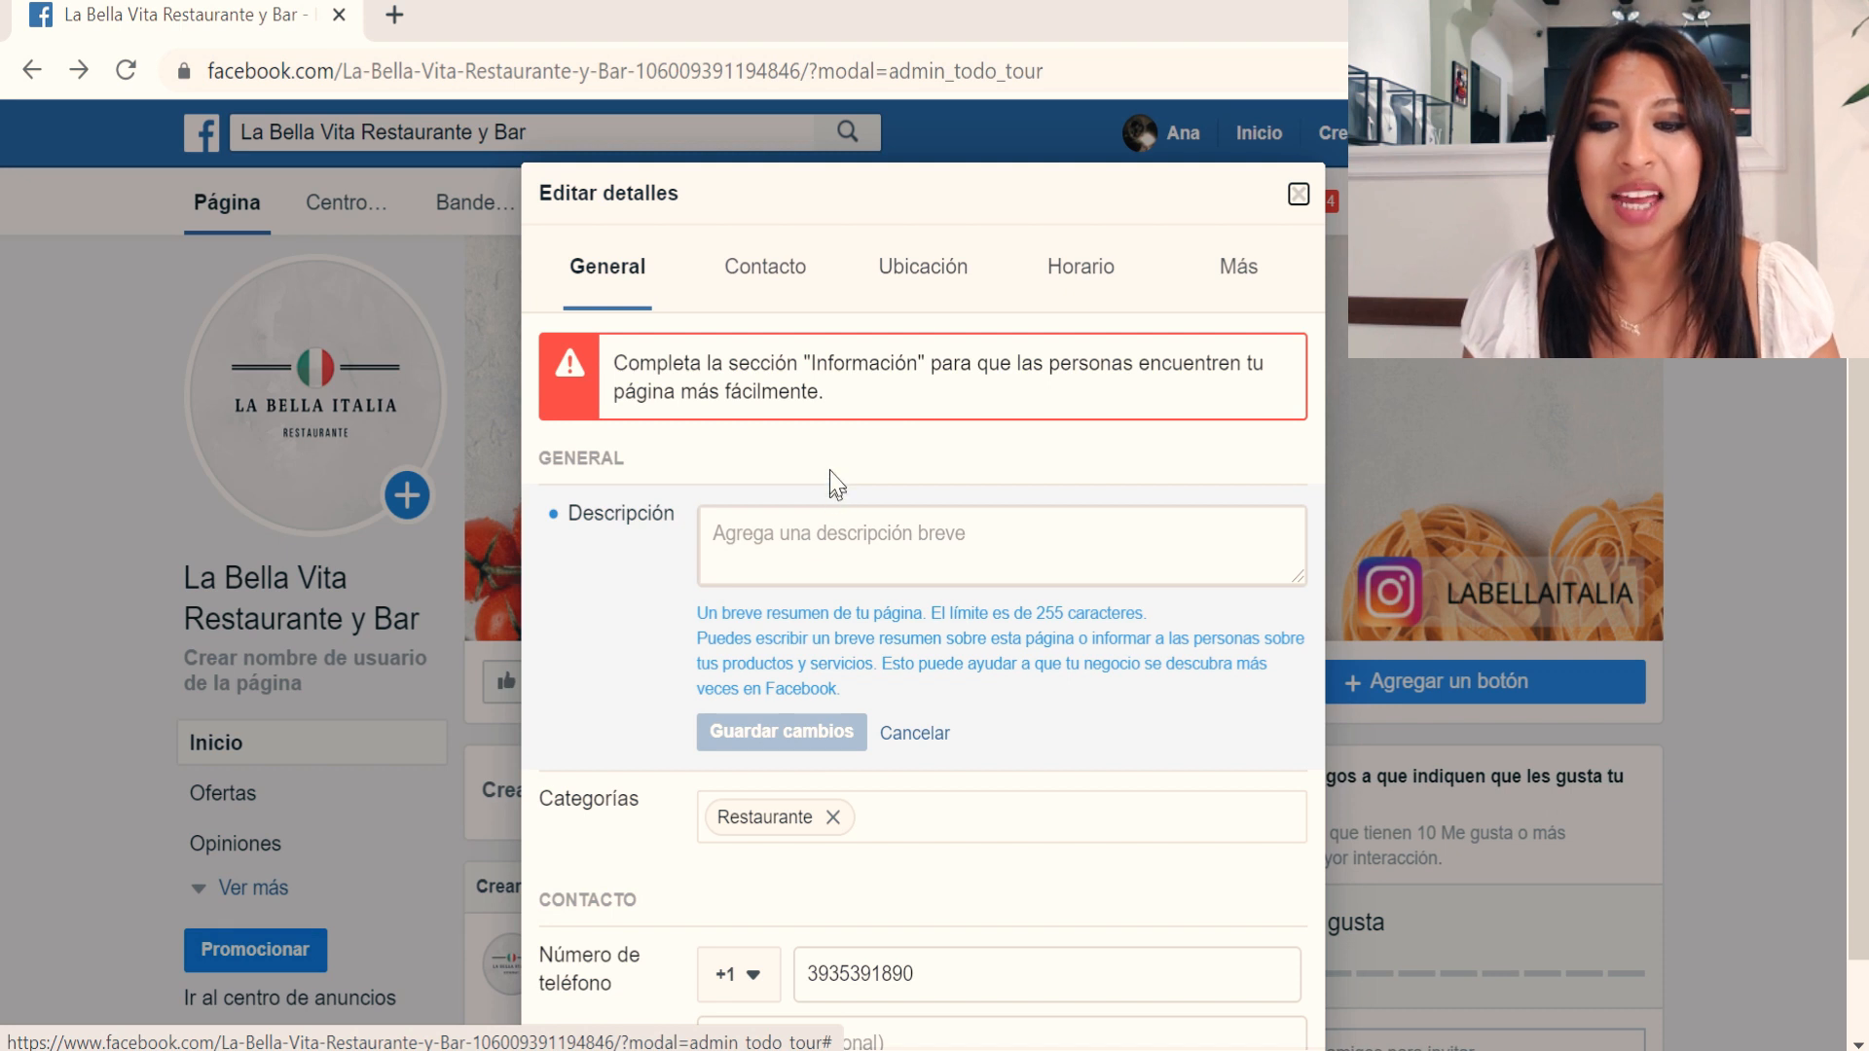
Paste the description beginning "Bienvenidos a nuestra Pagina de Facebook La Bella Italia restaurante" into the page's details and save it.
click(818, 528)
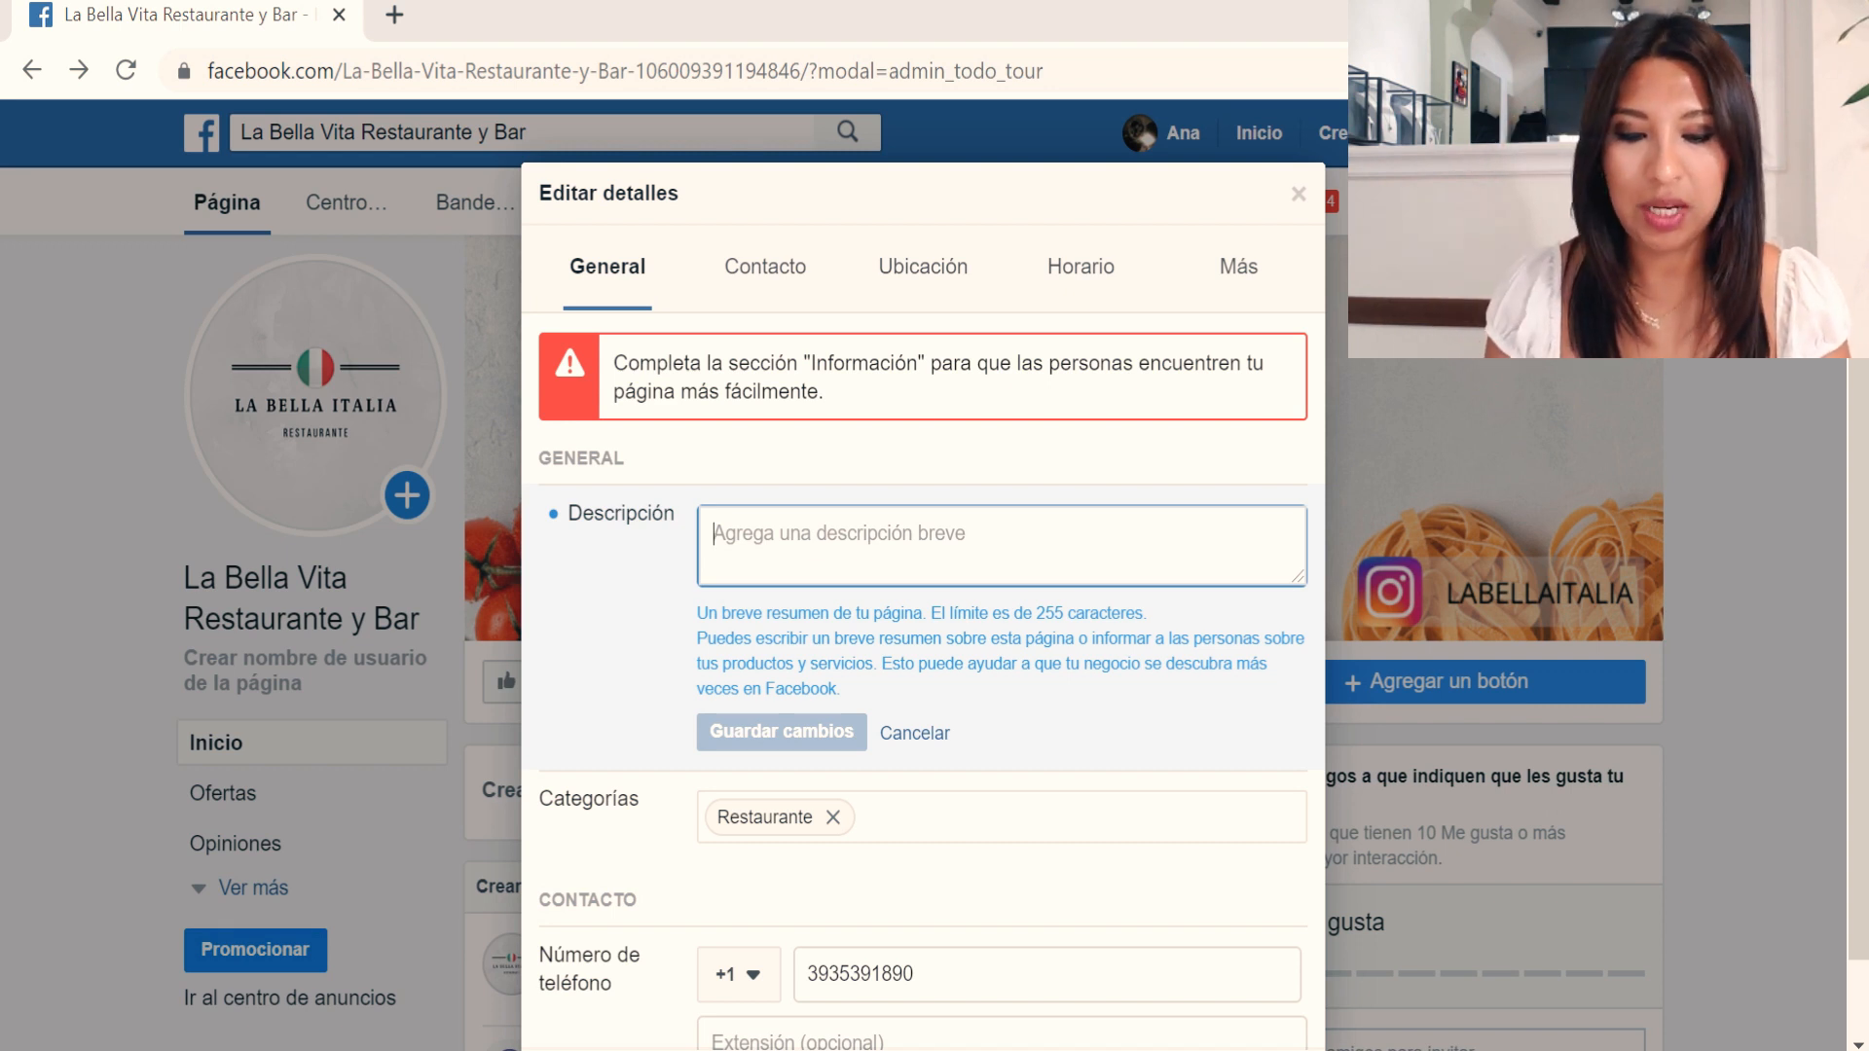
key(ctrl+v)
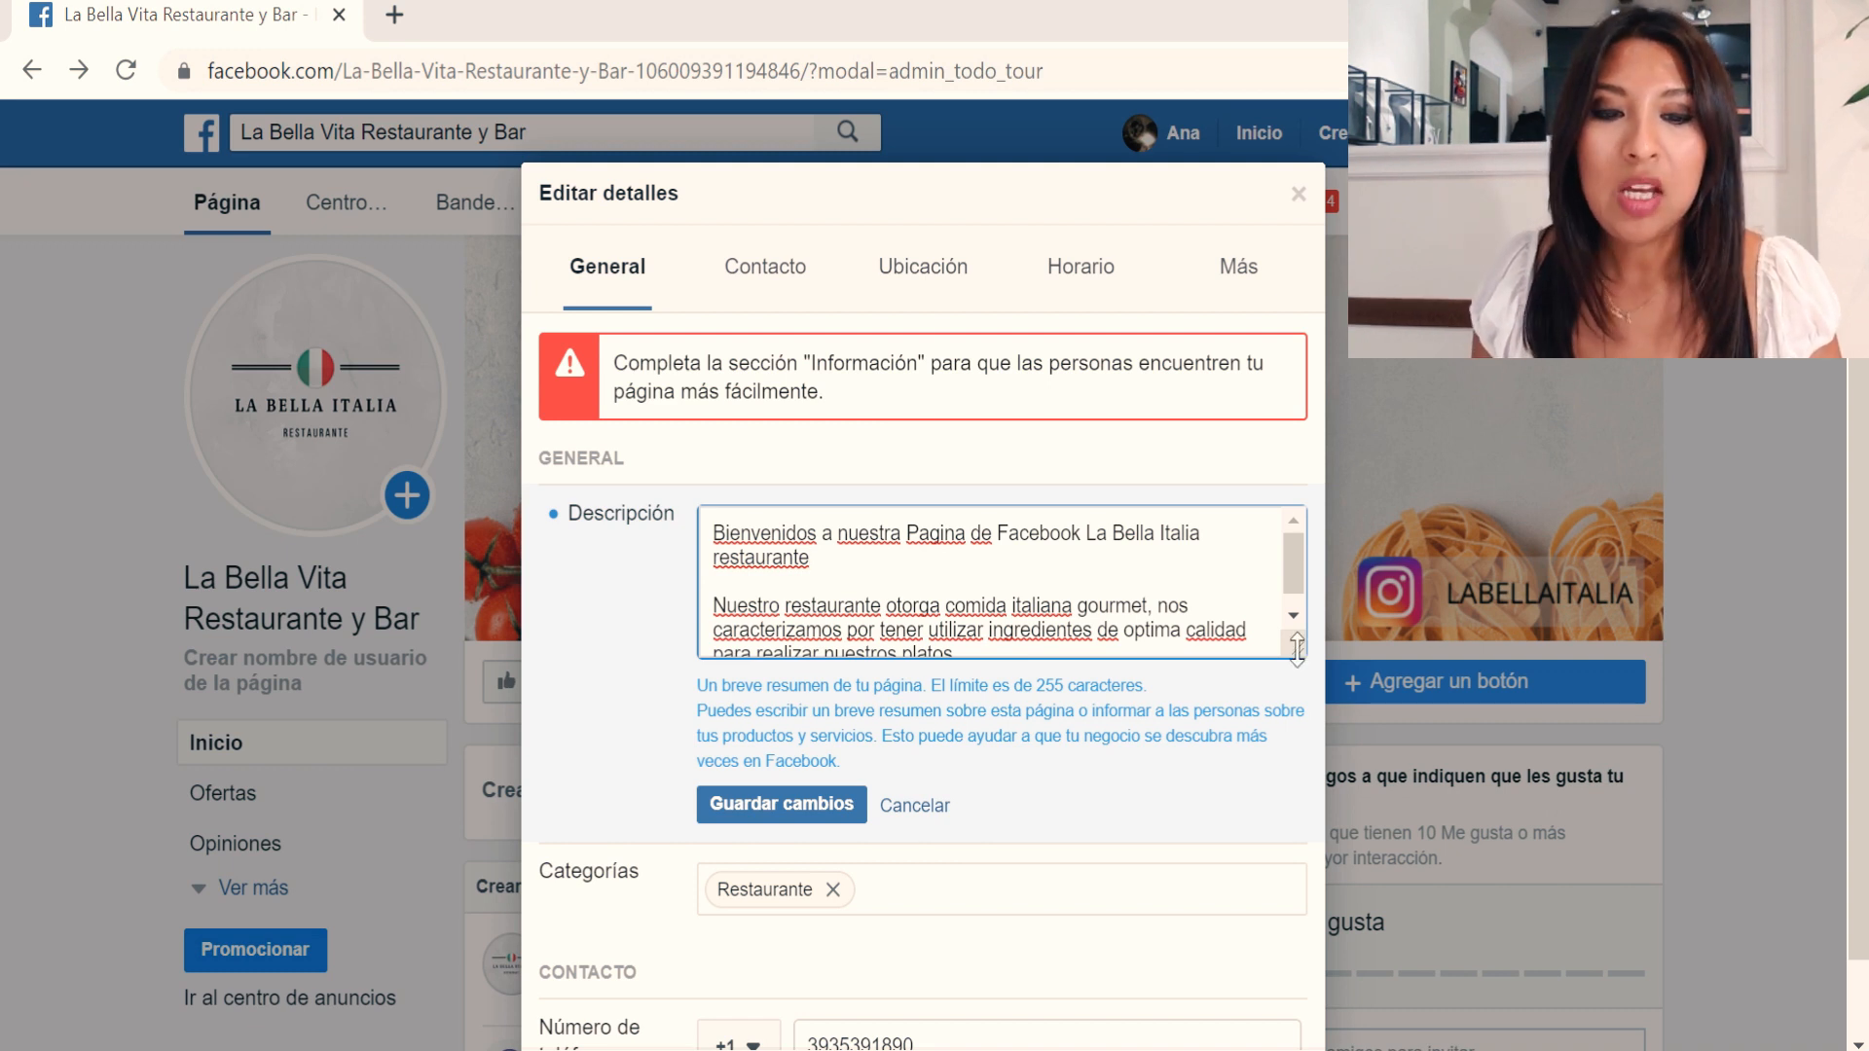
drag(1298, 599, 1297, 606)
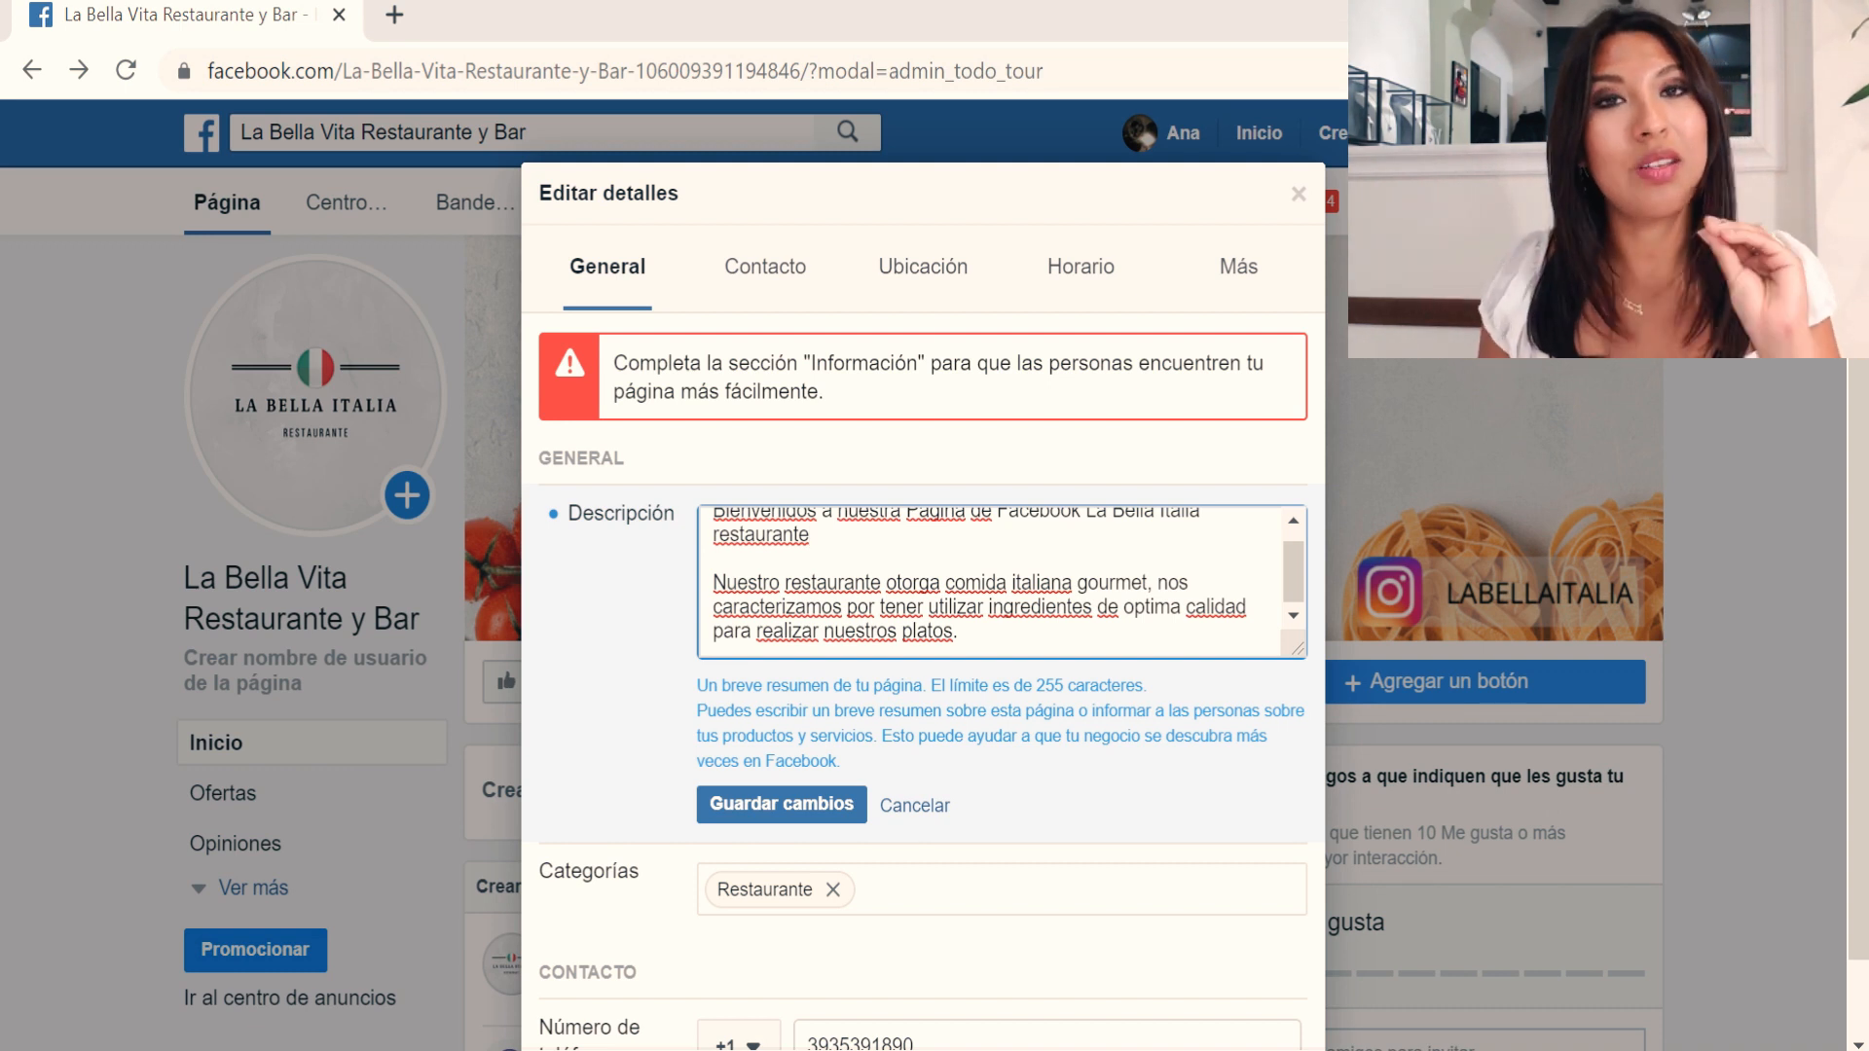
click(782, 804)
Add the categories Bar and Pizzería to the page alongside Restaurante, searching for "bar" and "italia".
scroll(604, 769, down, 2)
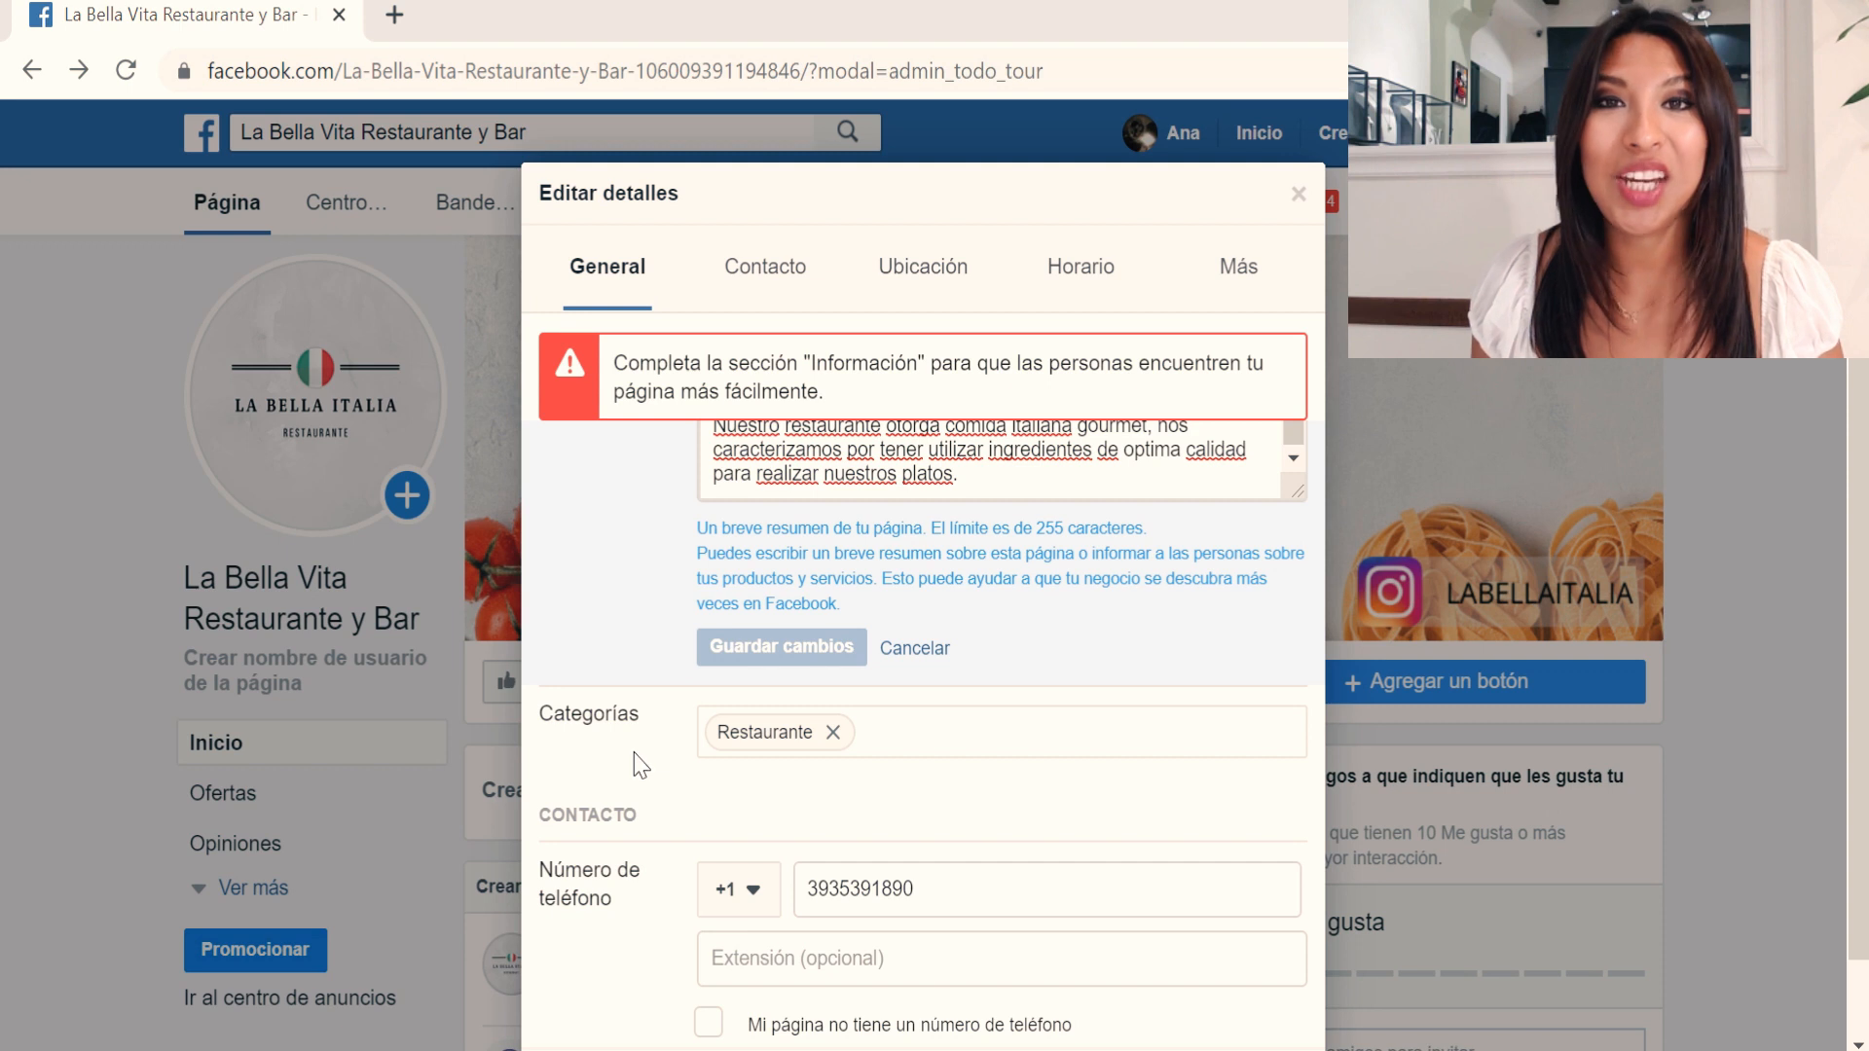
click(896, 735)
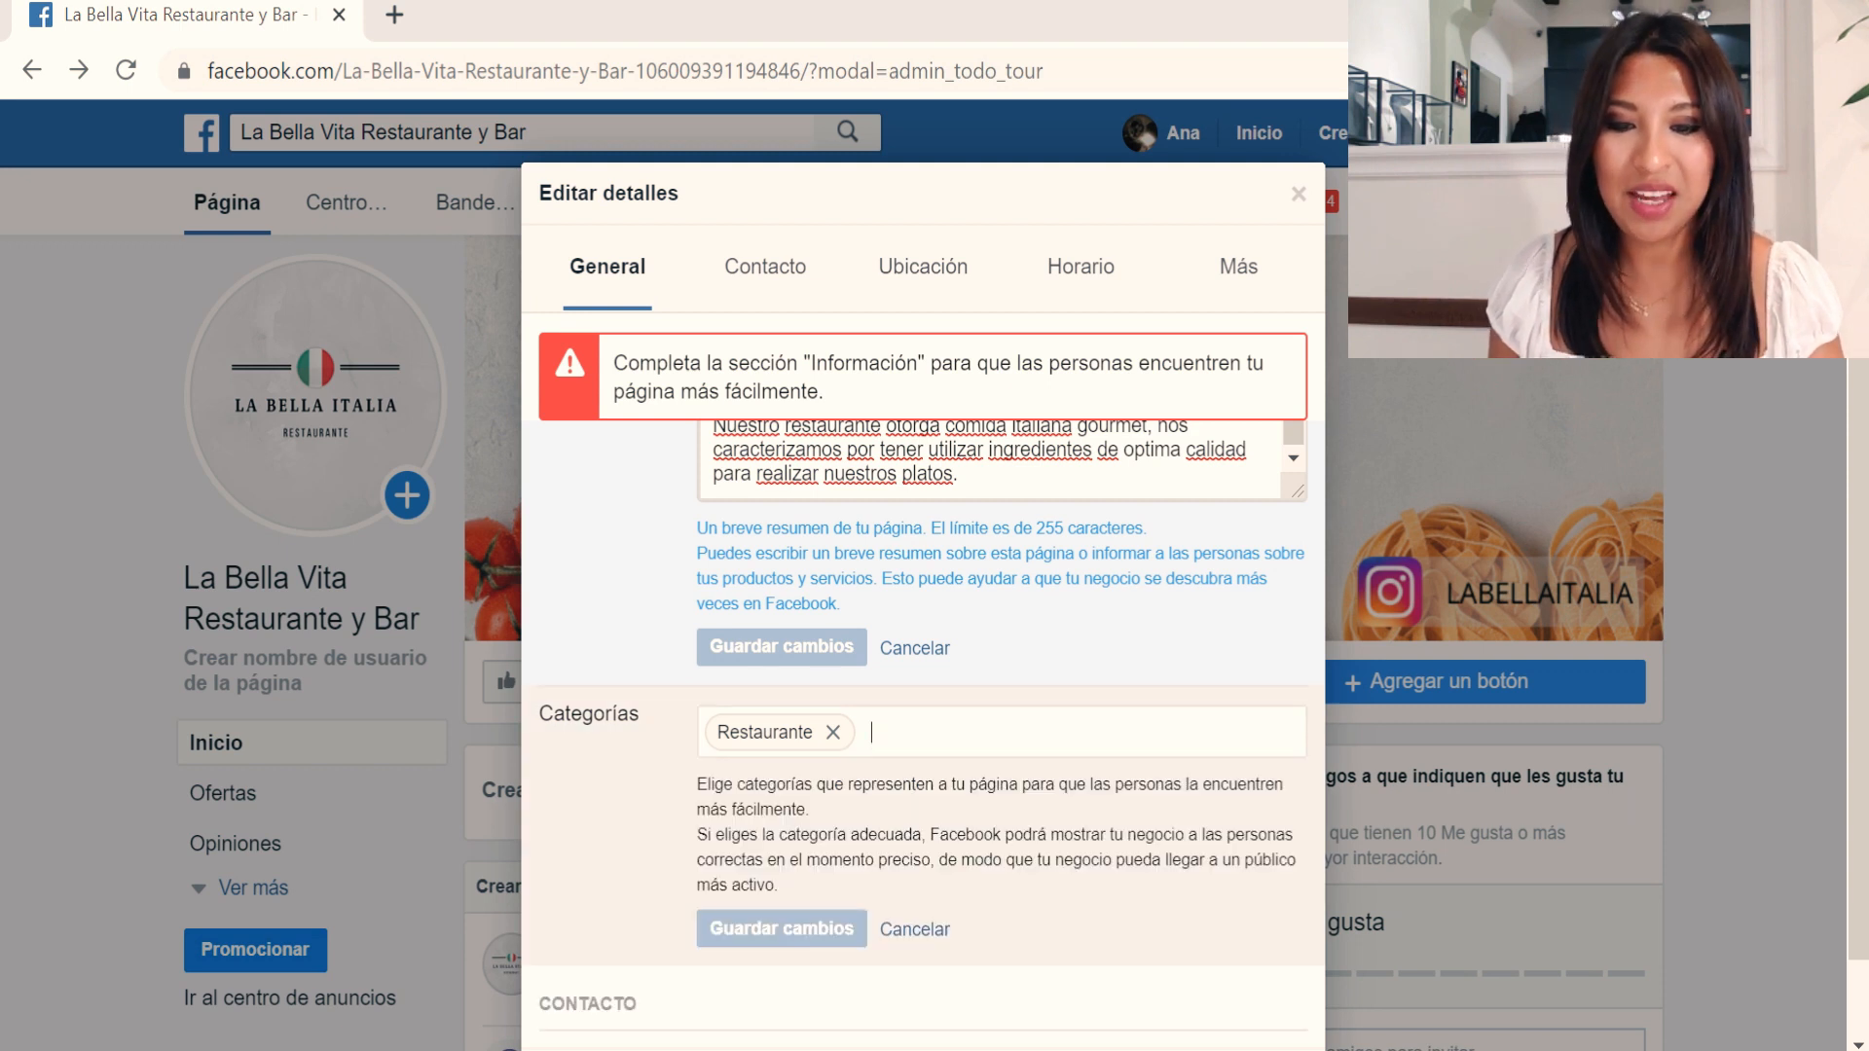
text(bar,)
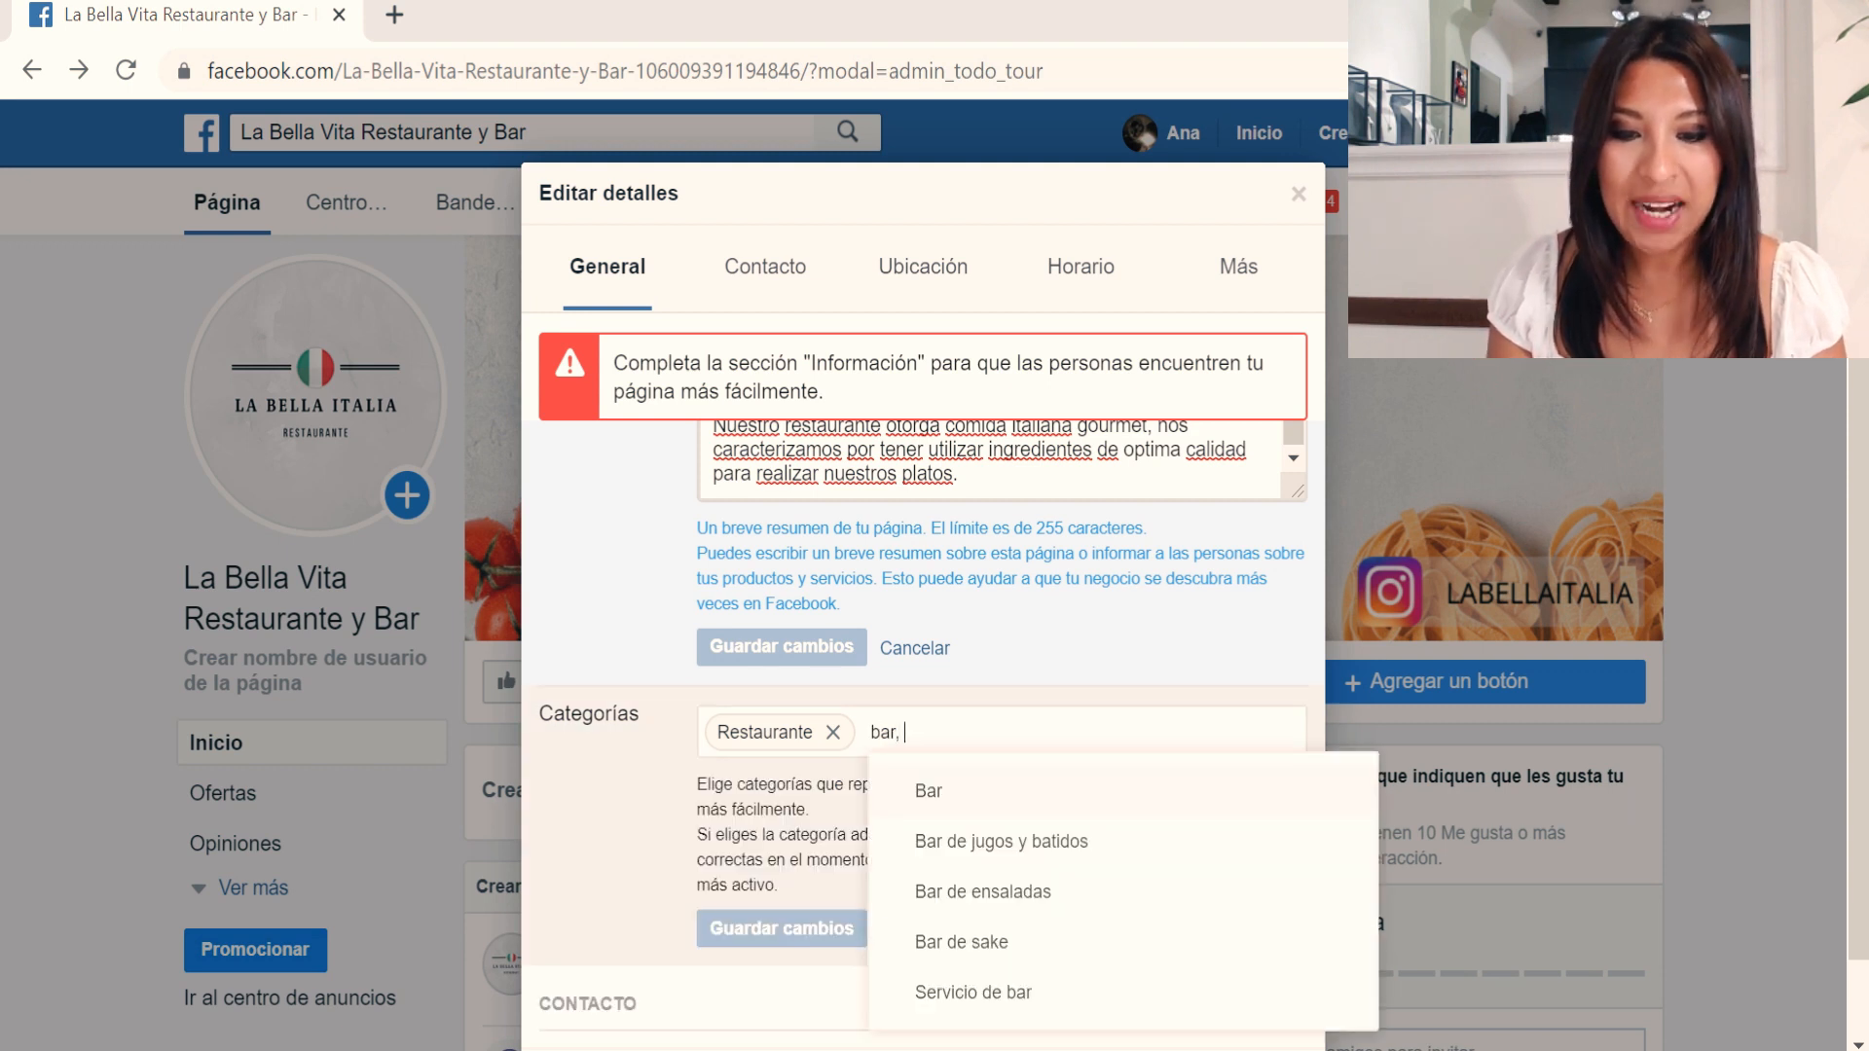
click(923, 346)
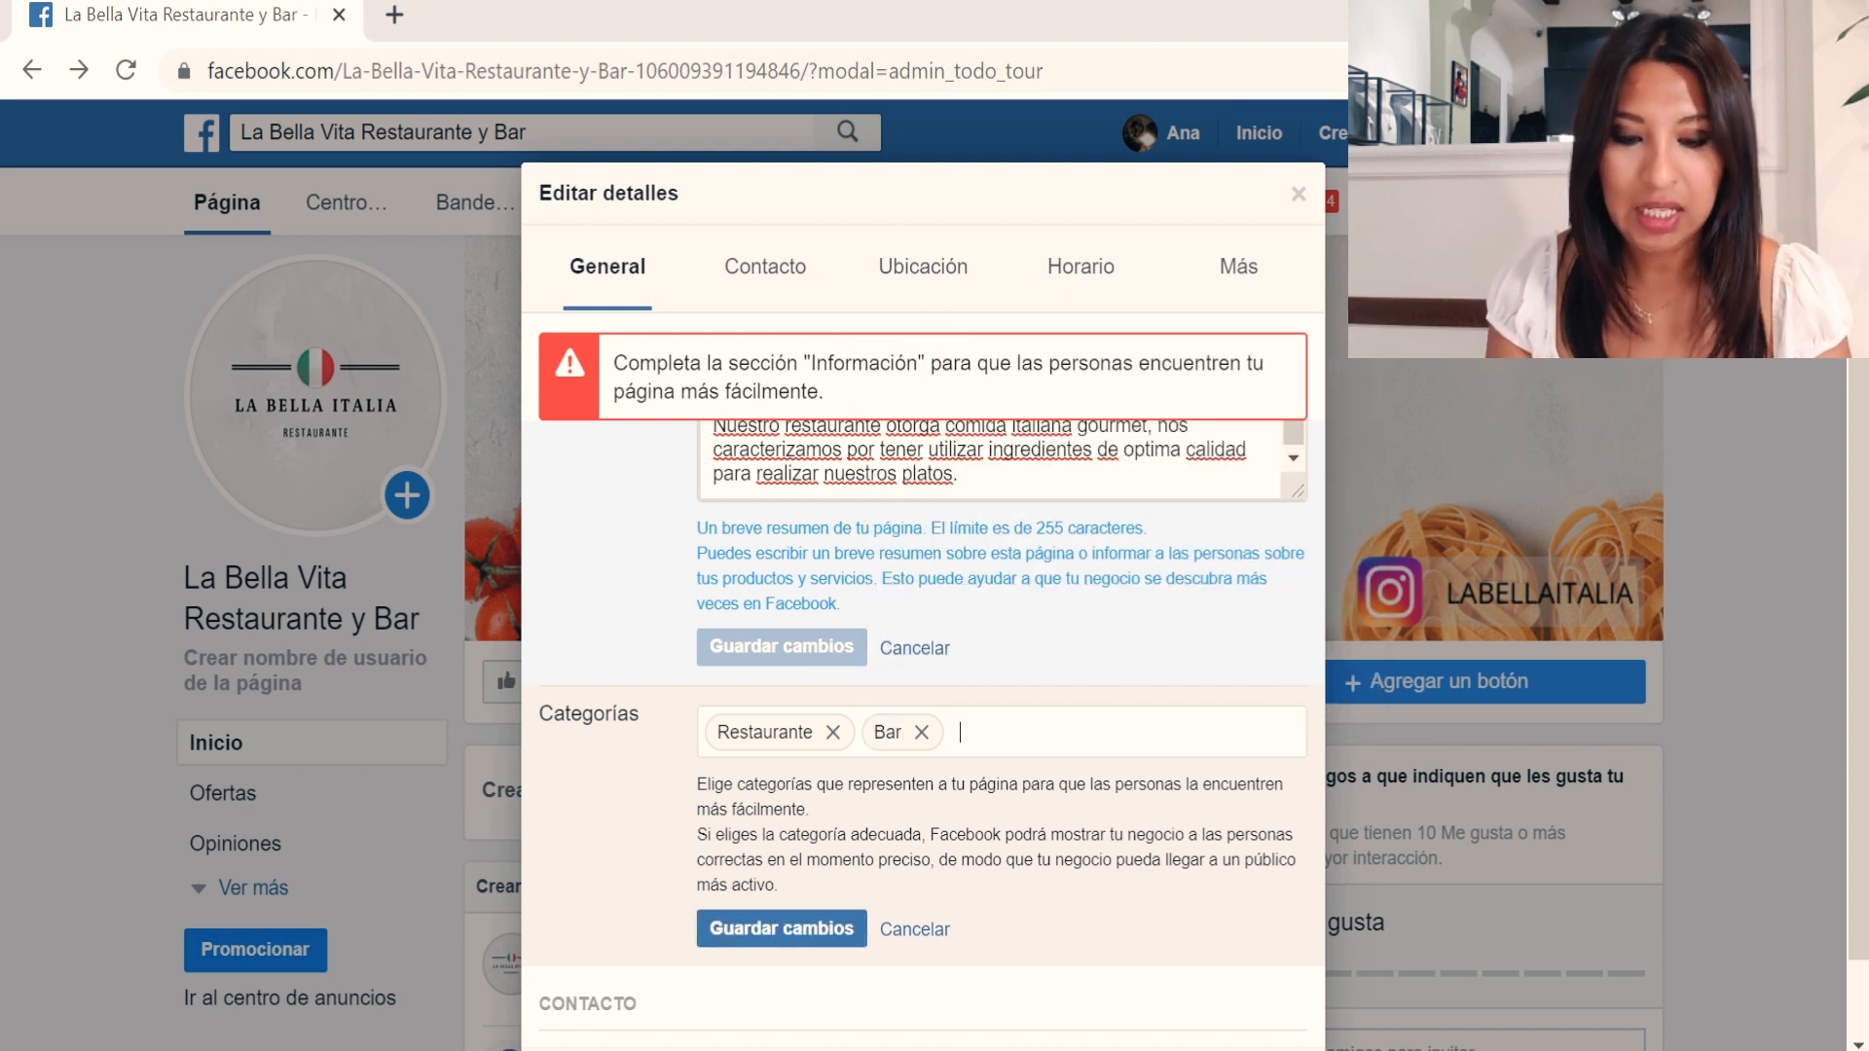
text(italia)
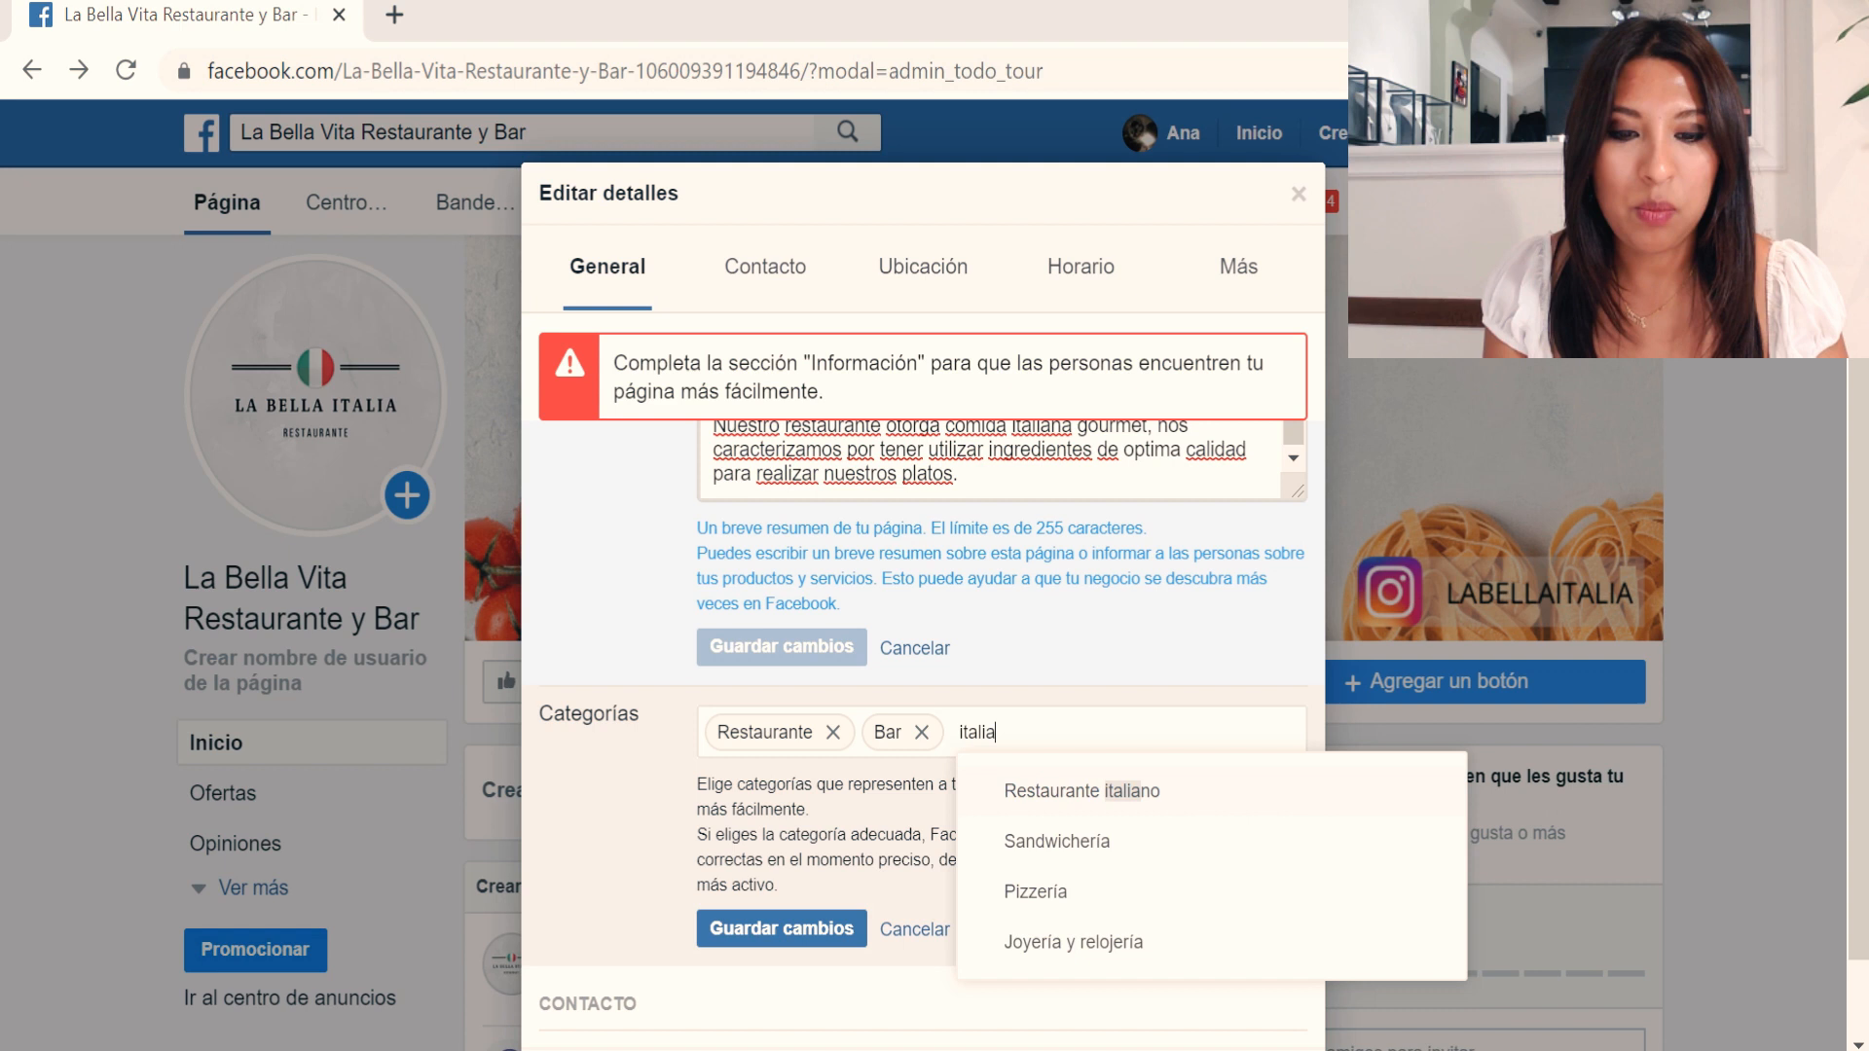
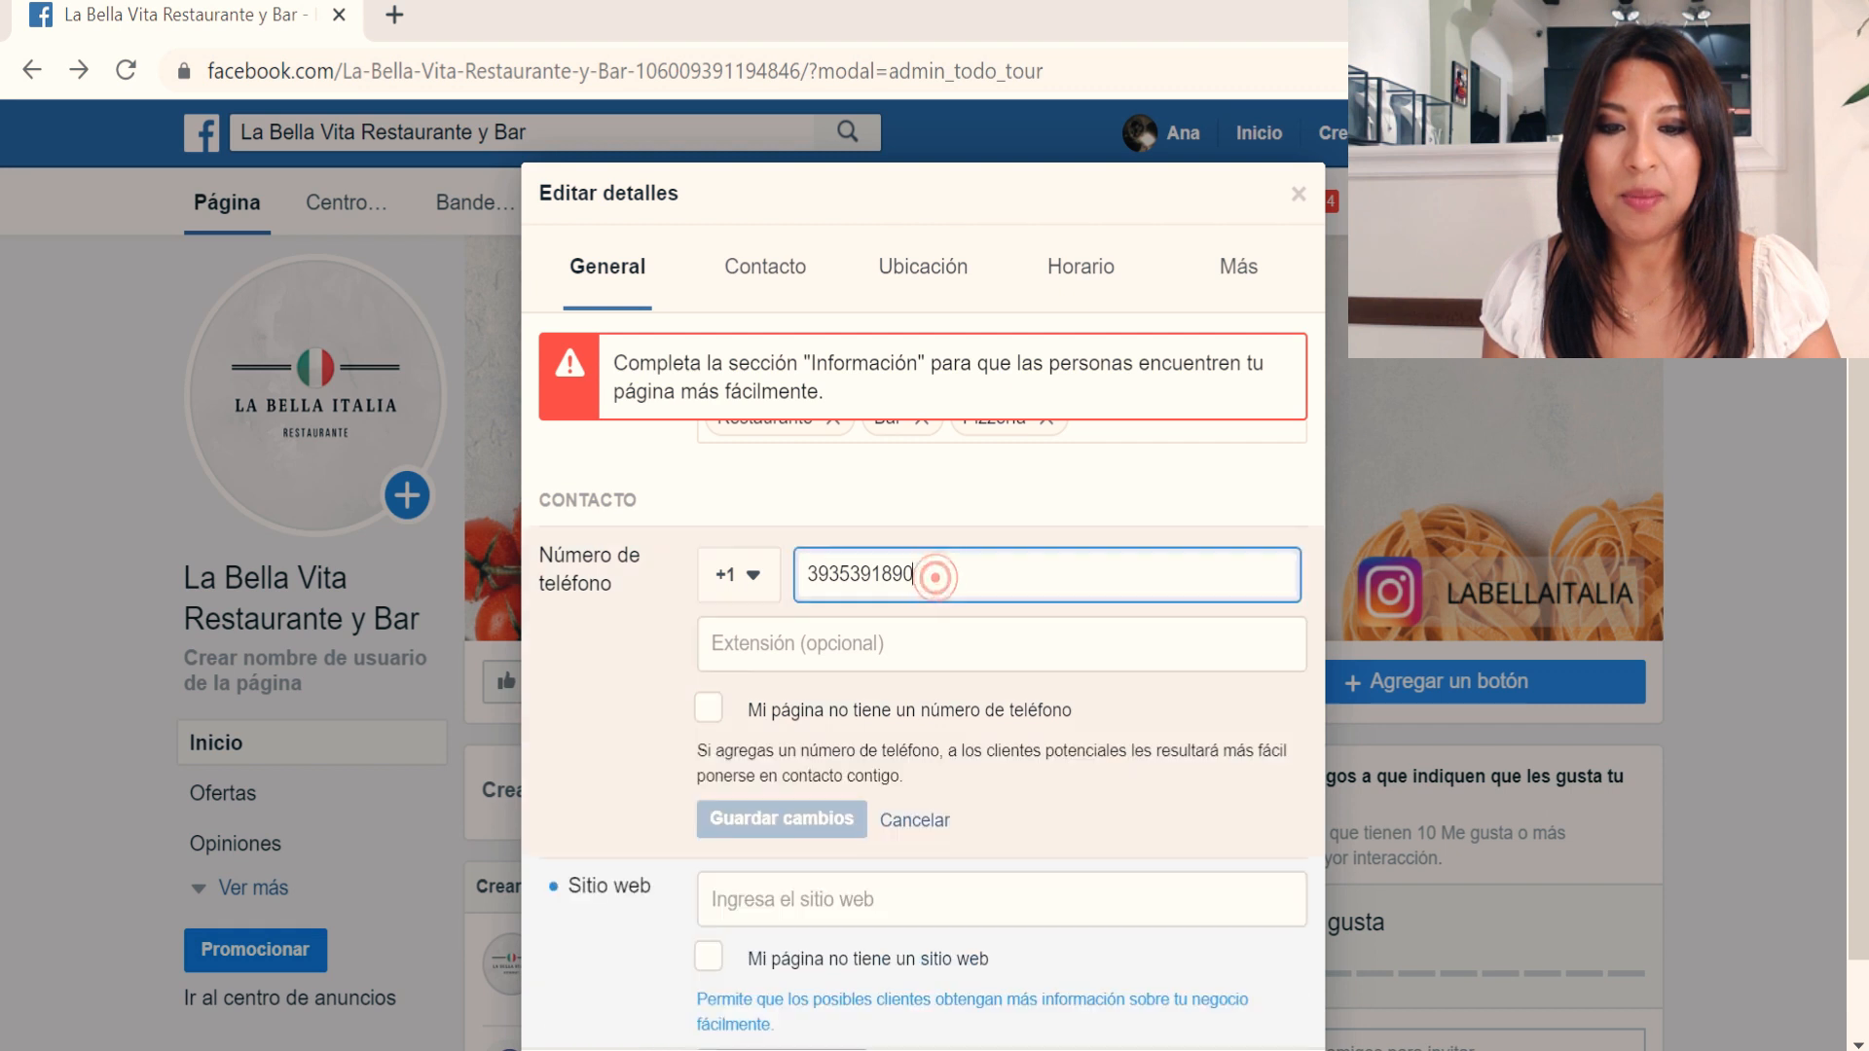
Replace one digit of the contact phone number and check the available country codes.
key(BackSpace)
text(4)
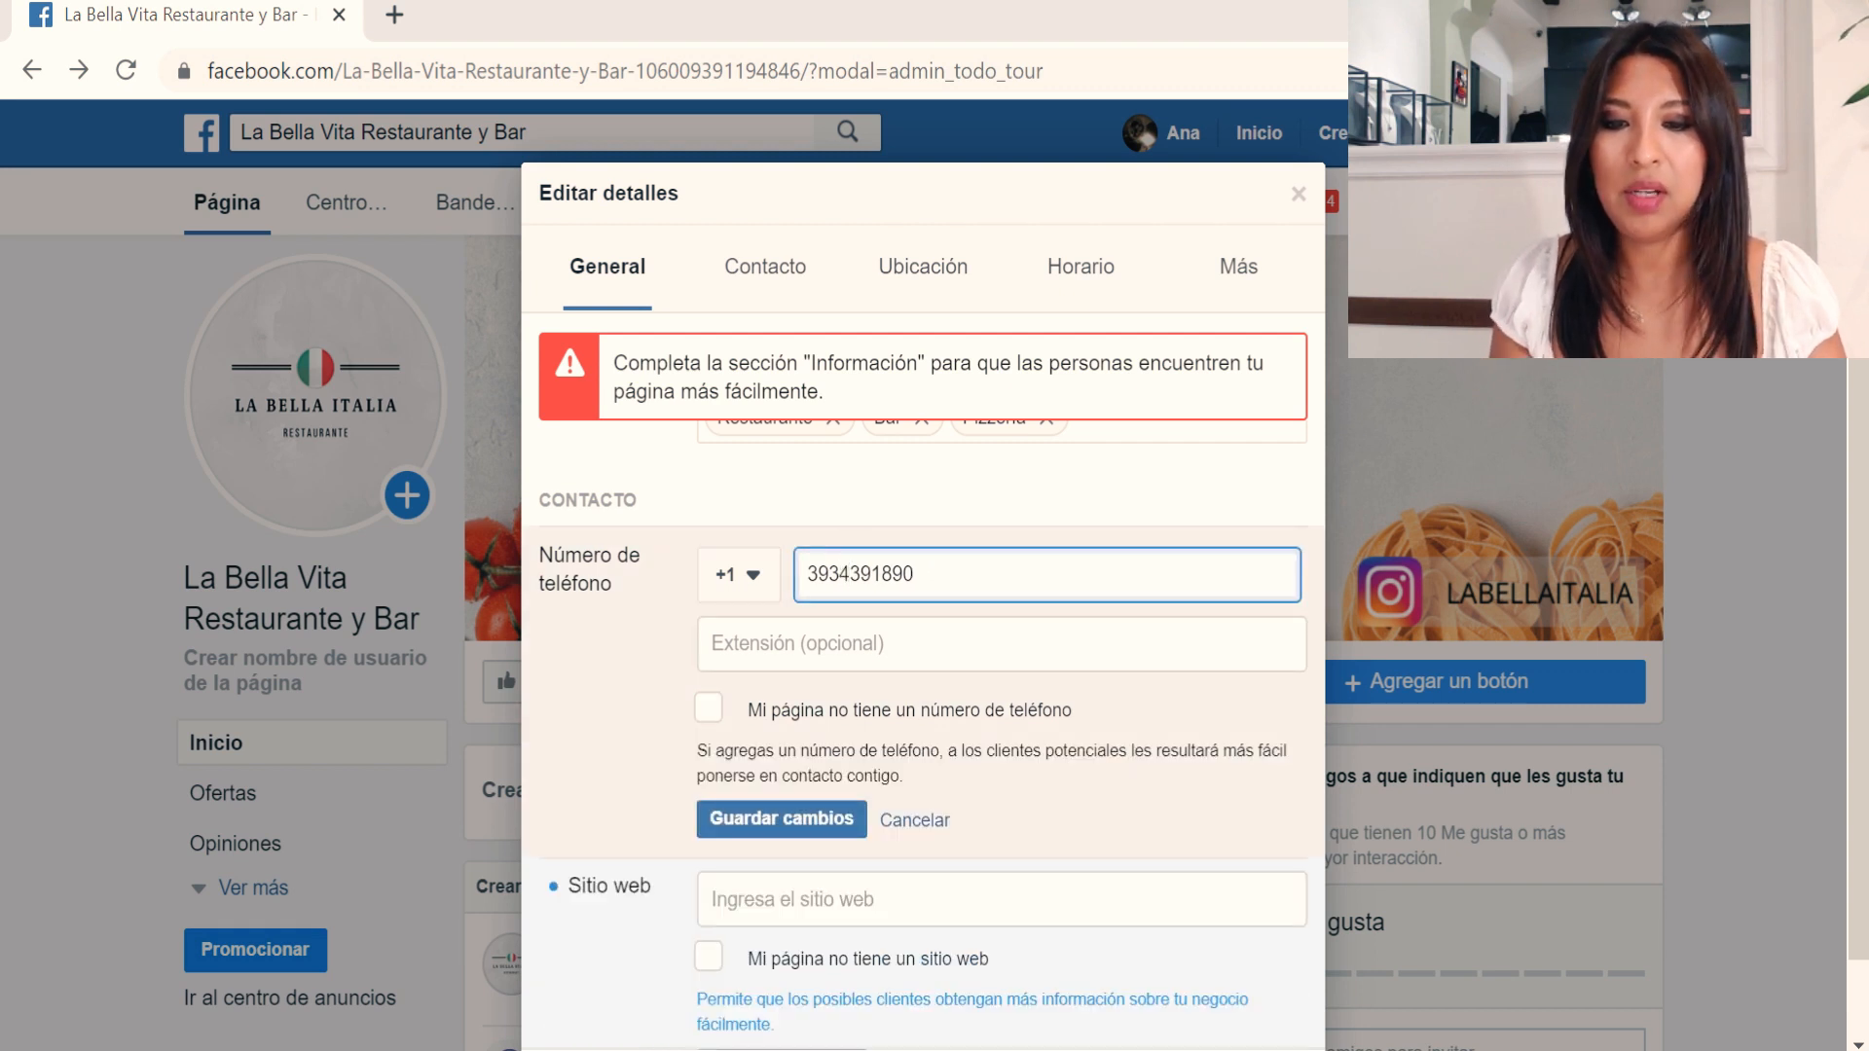
click(755, 577)
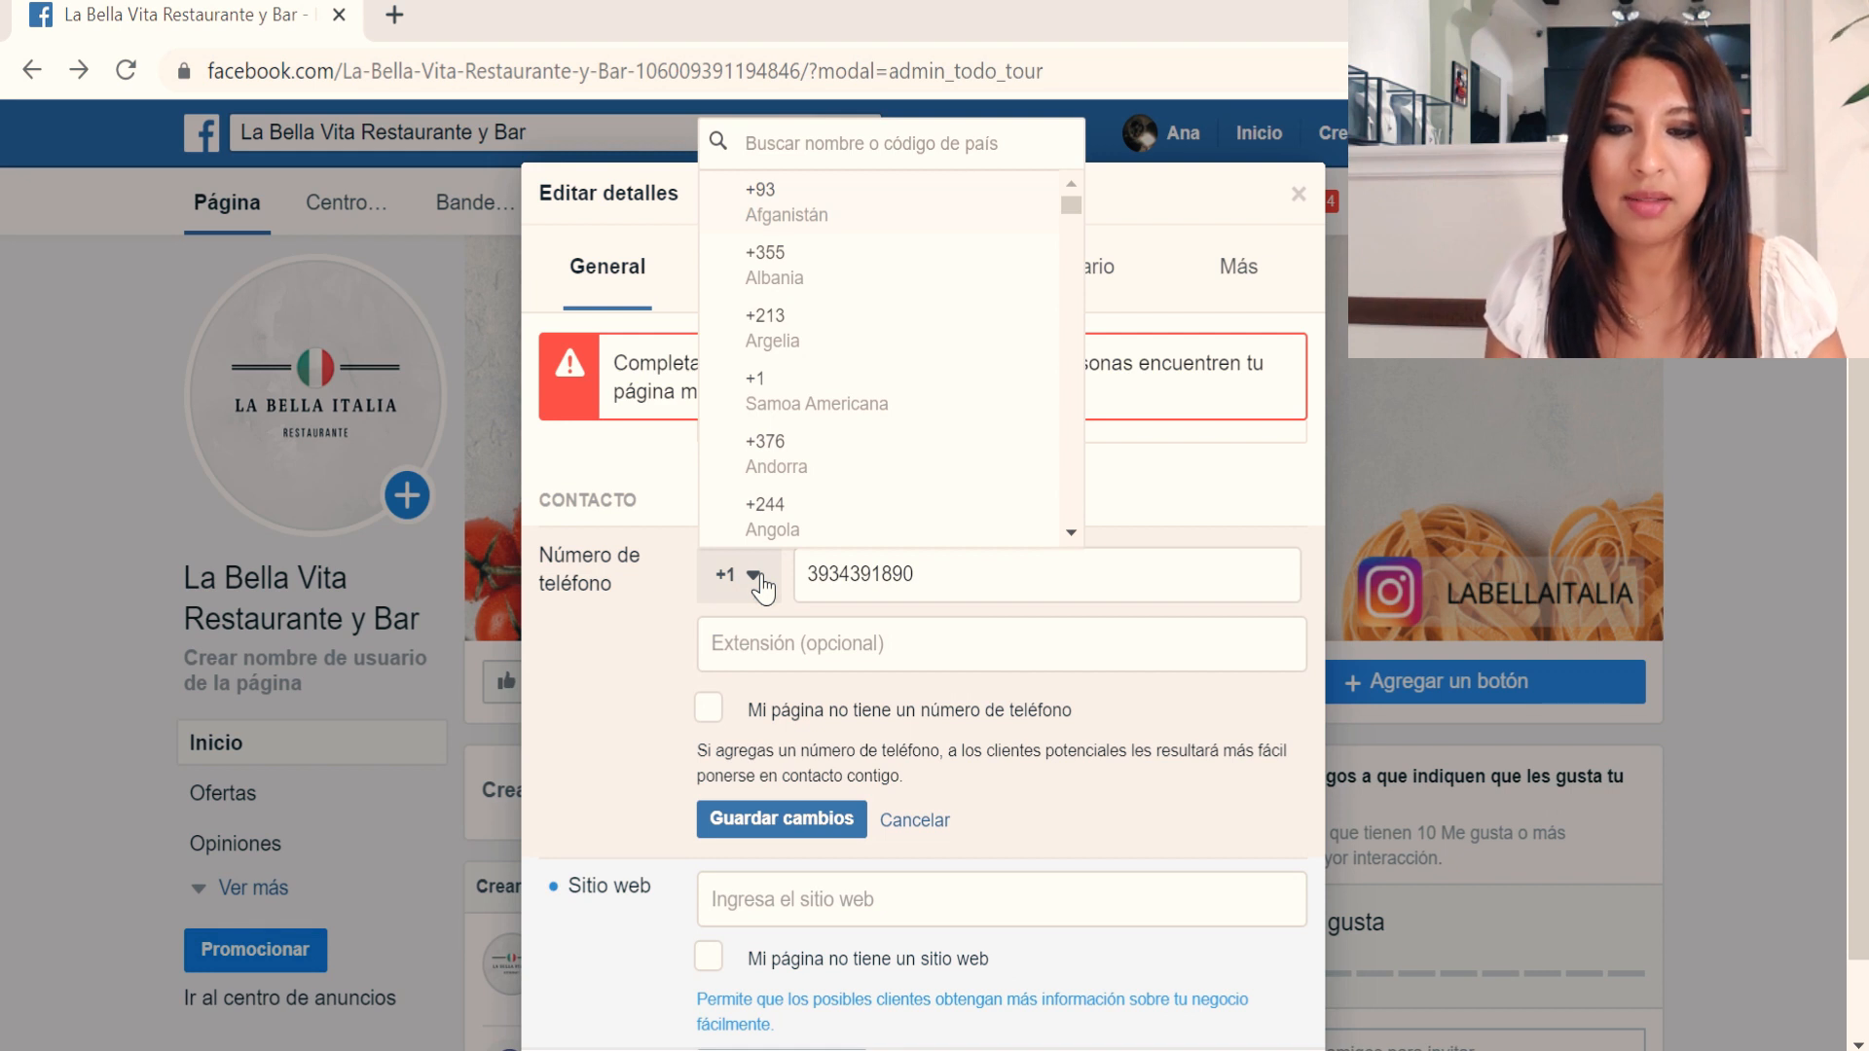
click(762, 581)
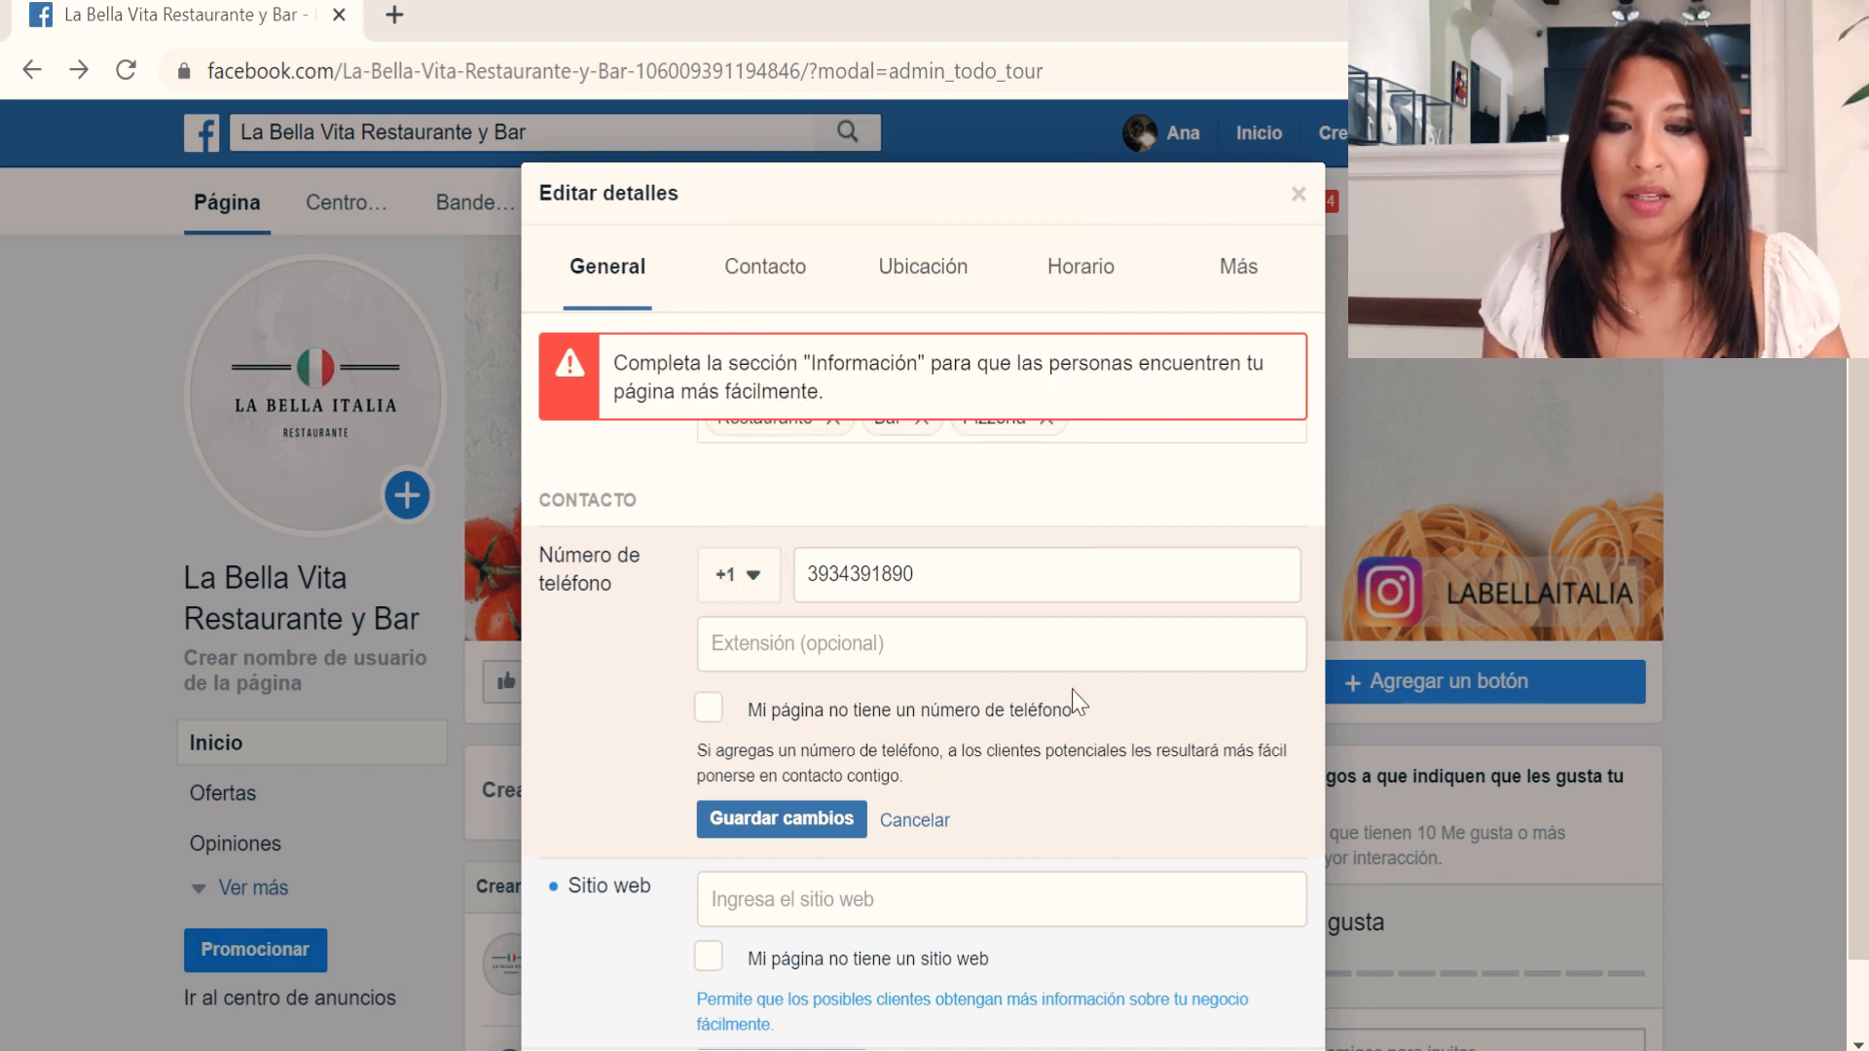
Mark the page as having no phone number, and review the website, email and address sections including the location map.
scroll(1091, 740, down, 2)
click(709, 548)
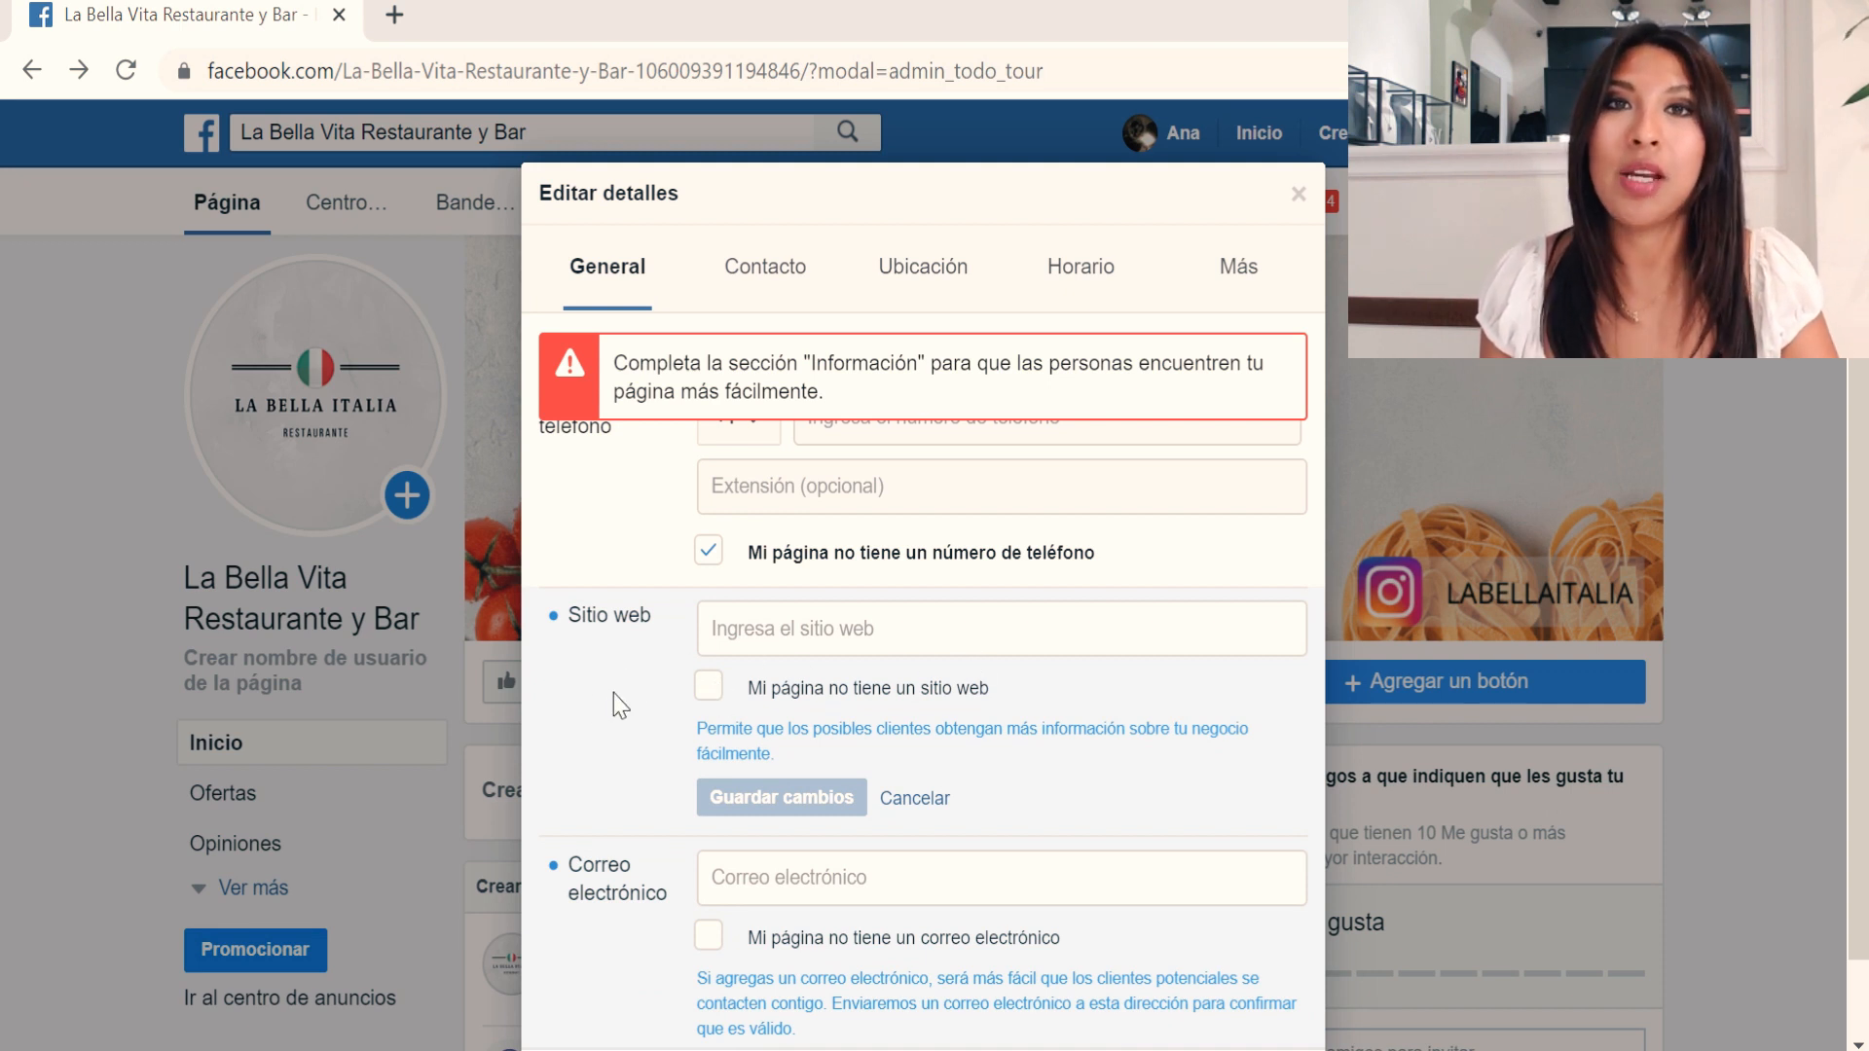
scroll(613, 693, down, 2)
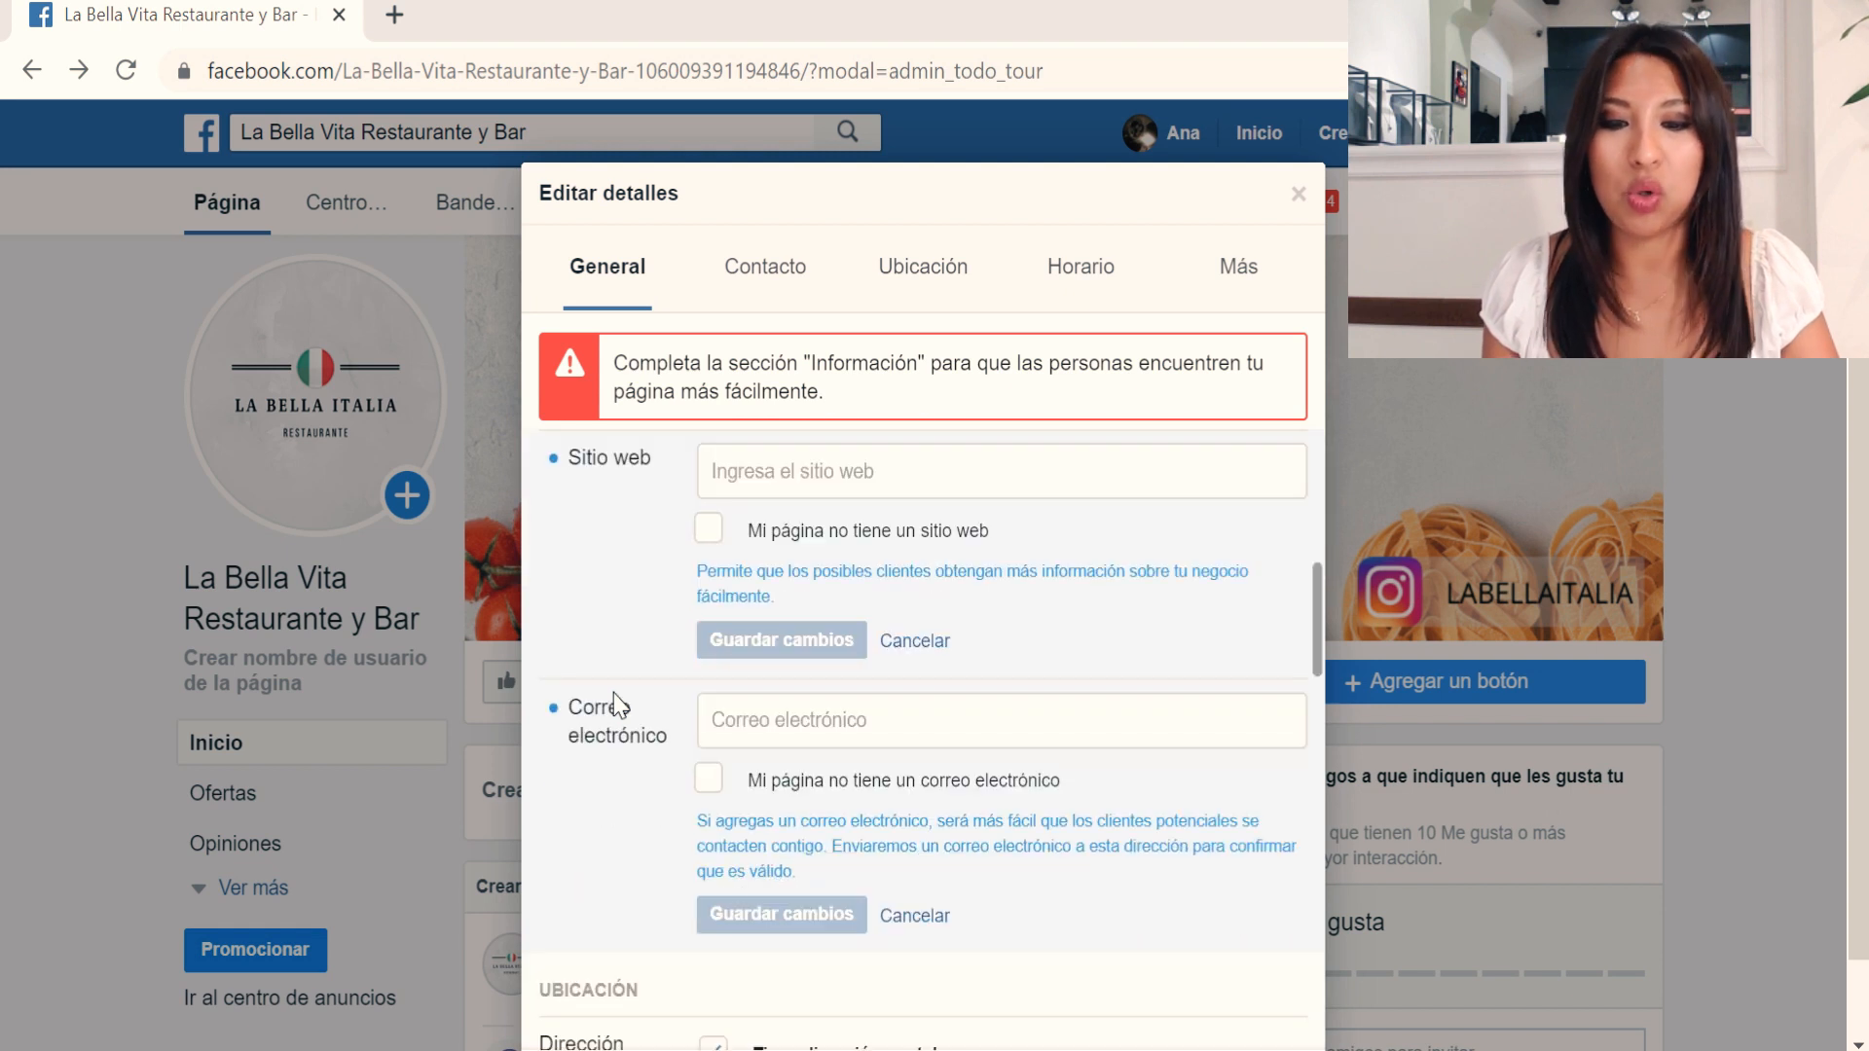
scroll(615, 708, down, 1)
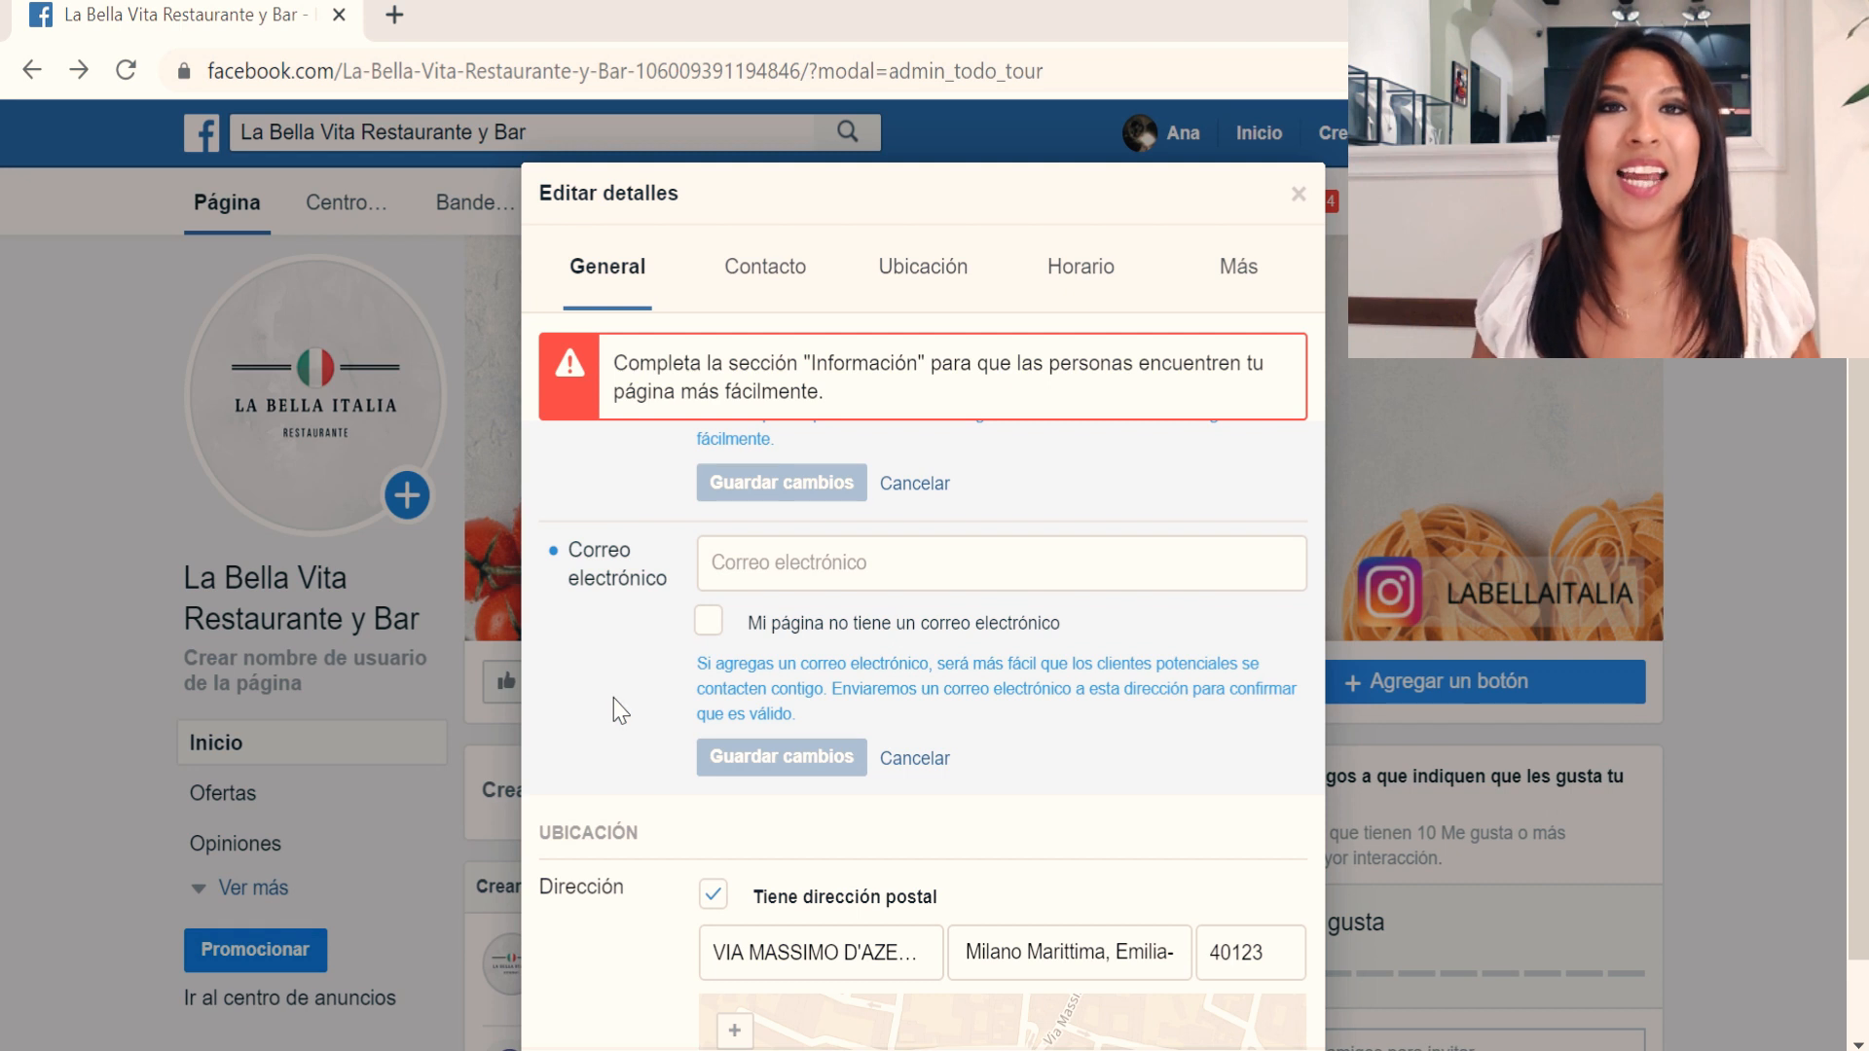
scroll(620, 711, down, 5)
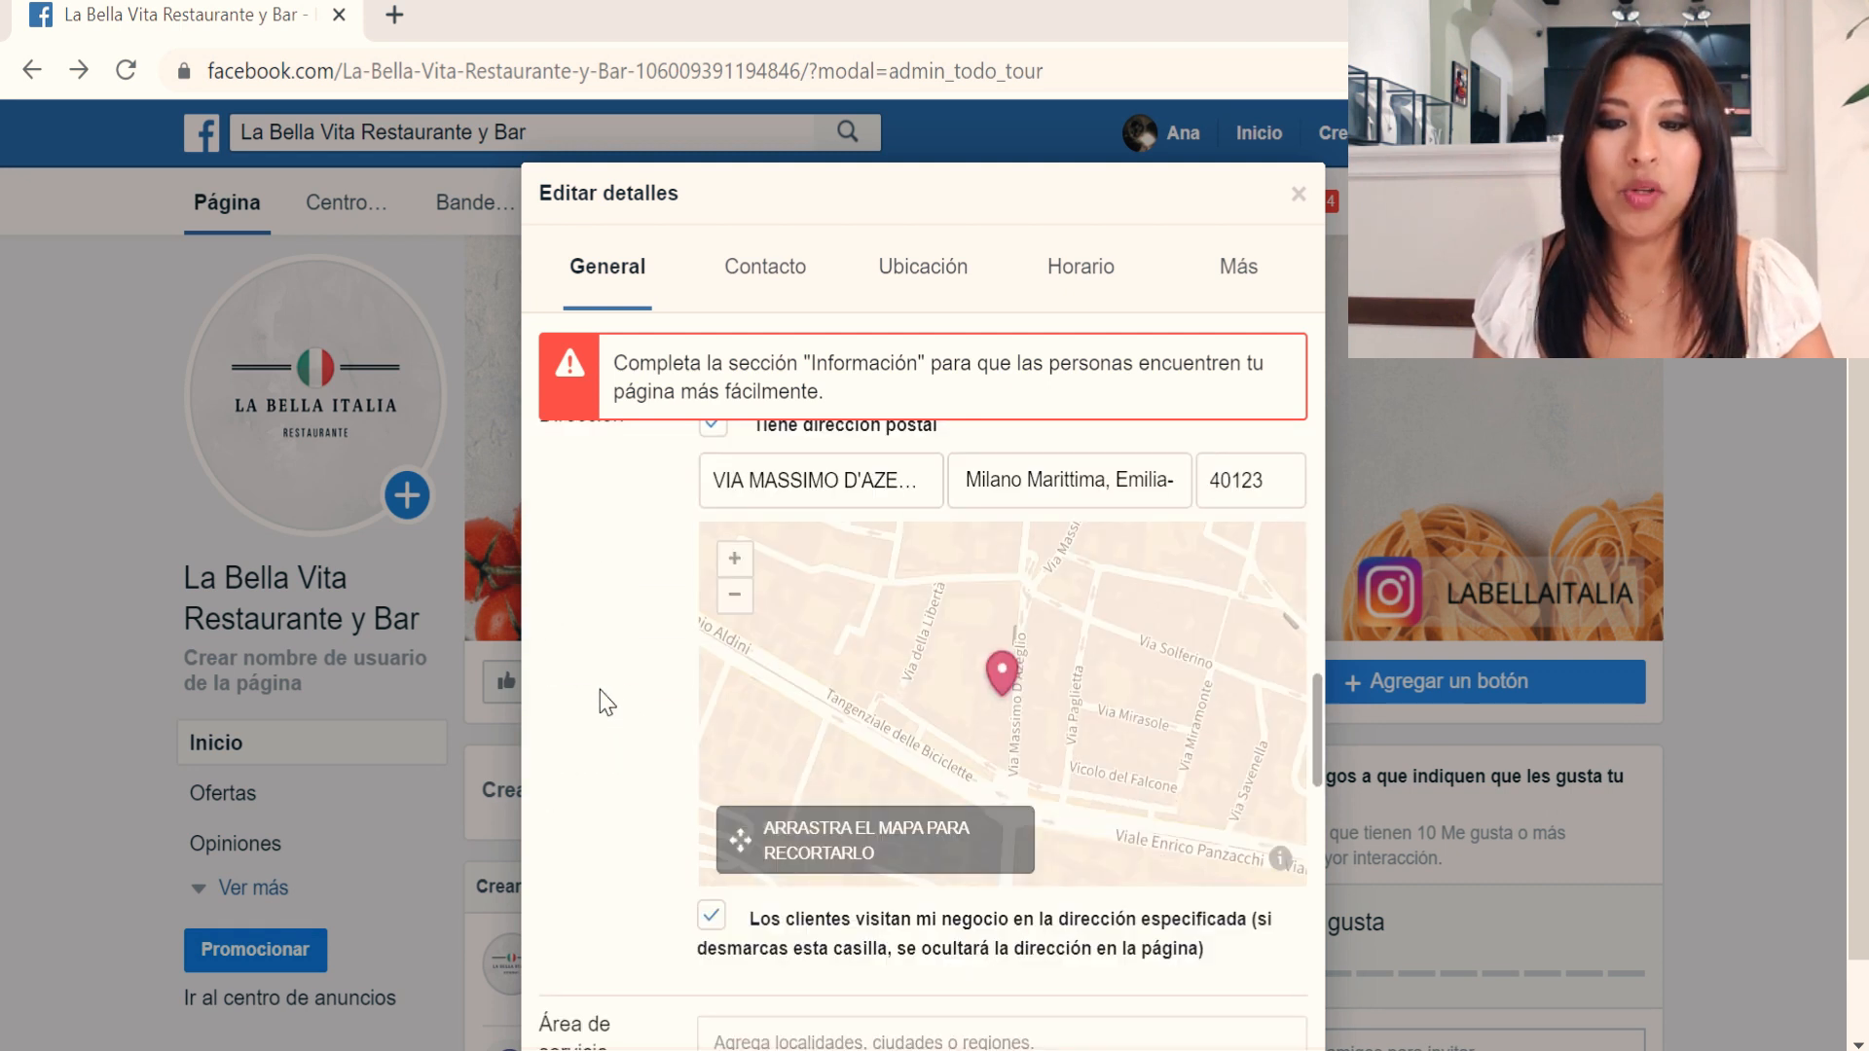
scroll(606, 701, up, 2)
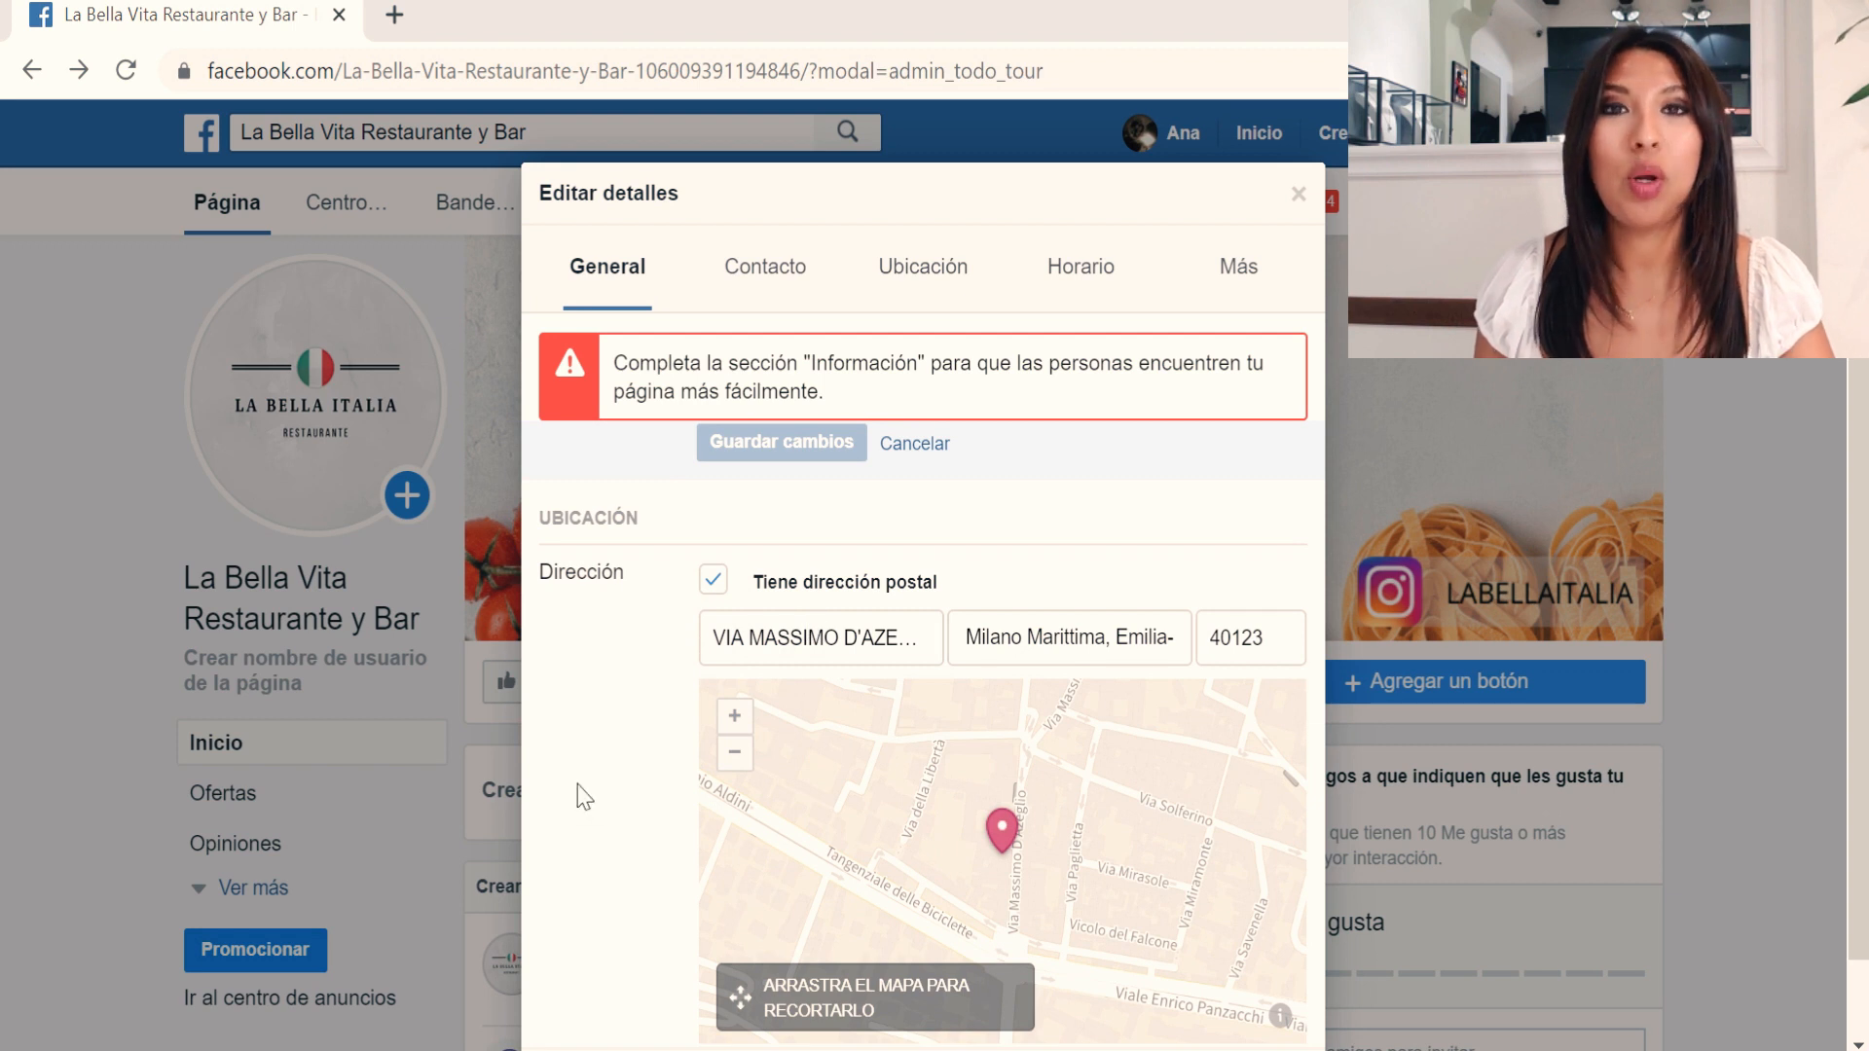
scroll(626, 751, down, 2)
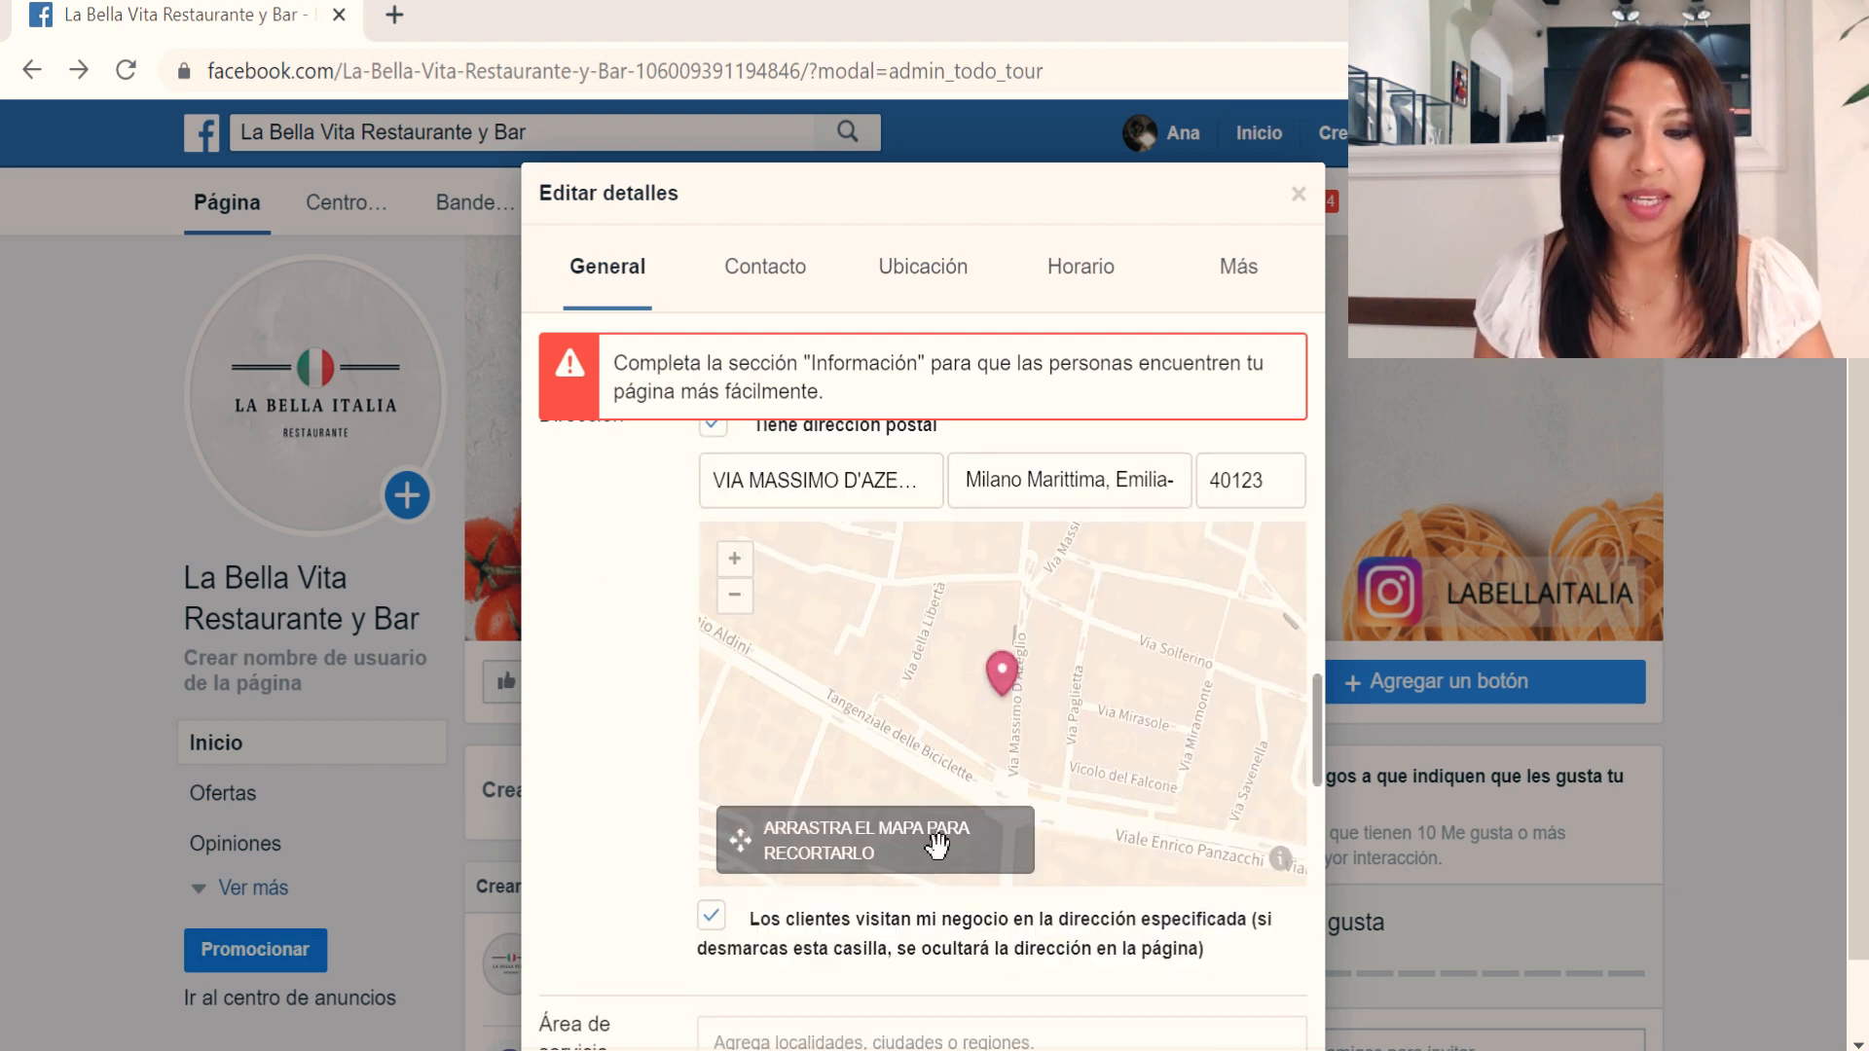
click(960, 705)
drag(932, 715, 905, 688)
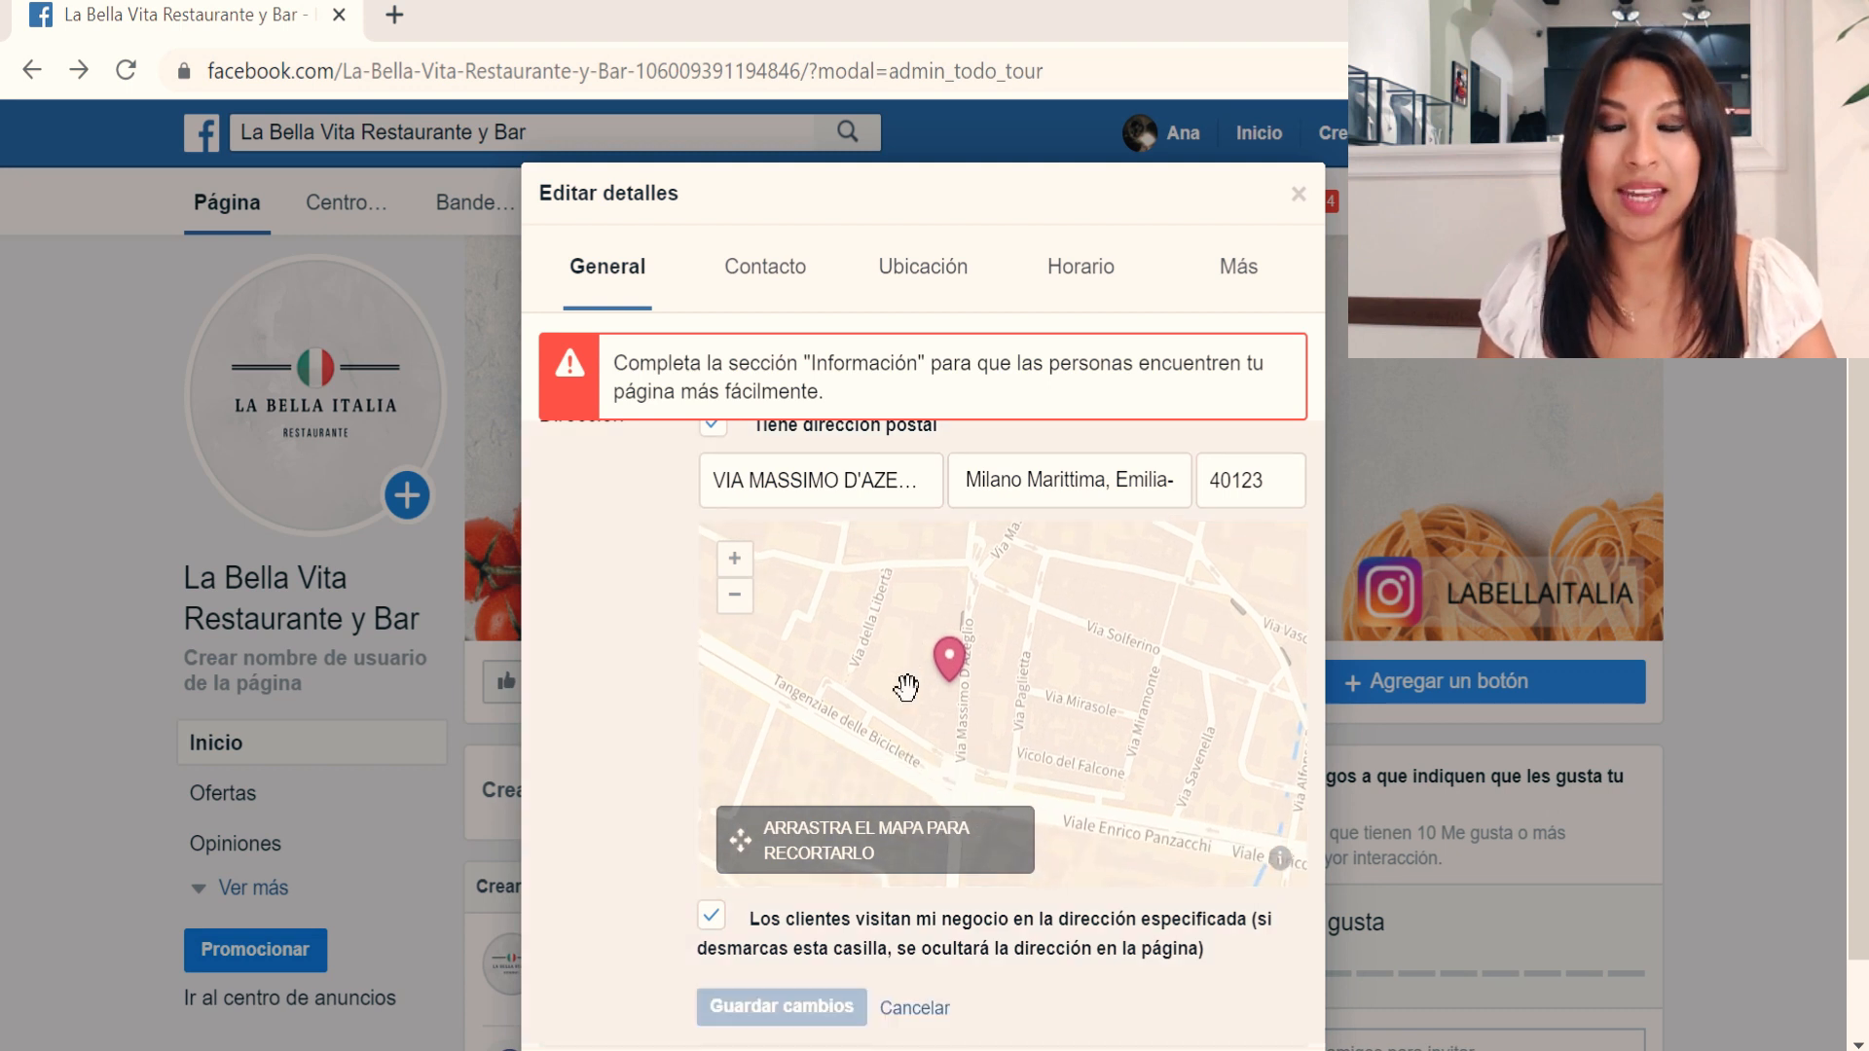
Set the opening hours to Siempre abierto and the temporary service changes to Opera con normalidad.
scroll(631, 748, down, 5)
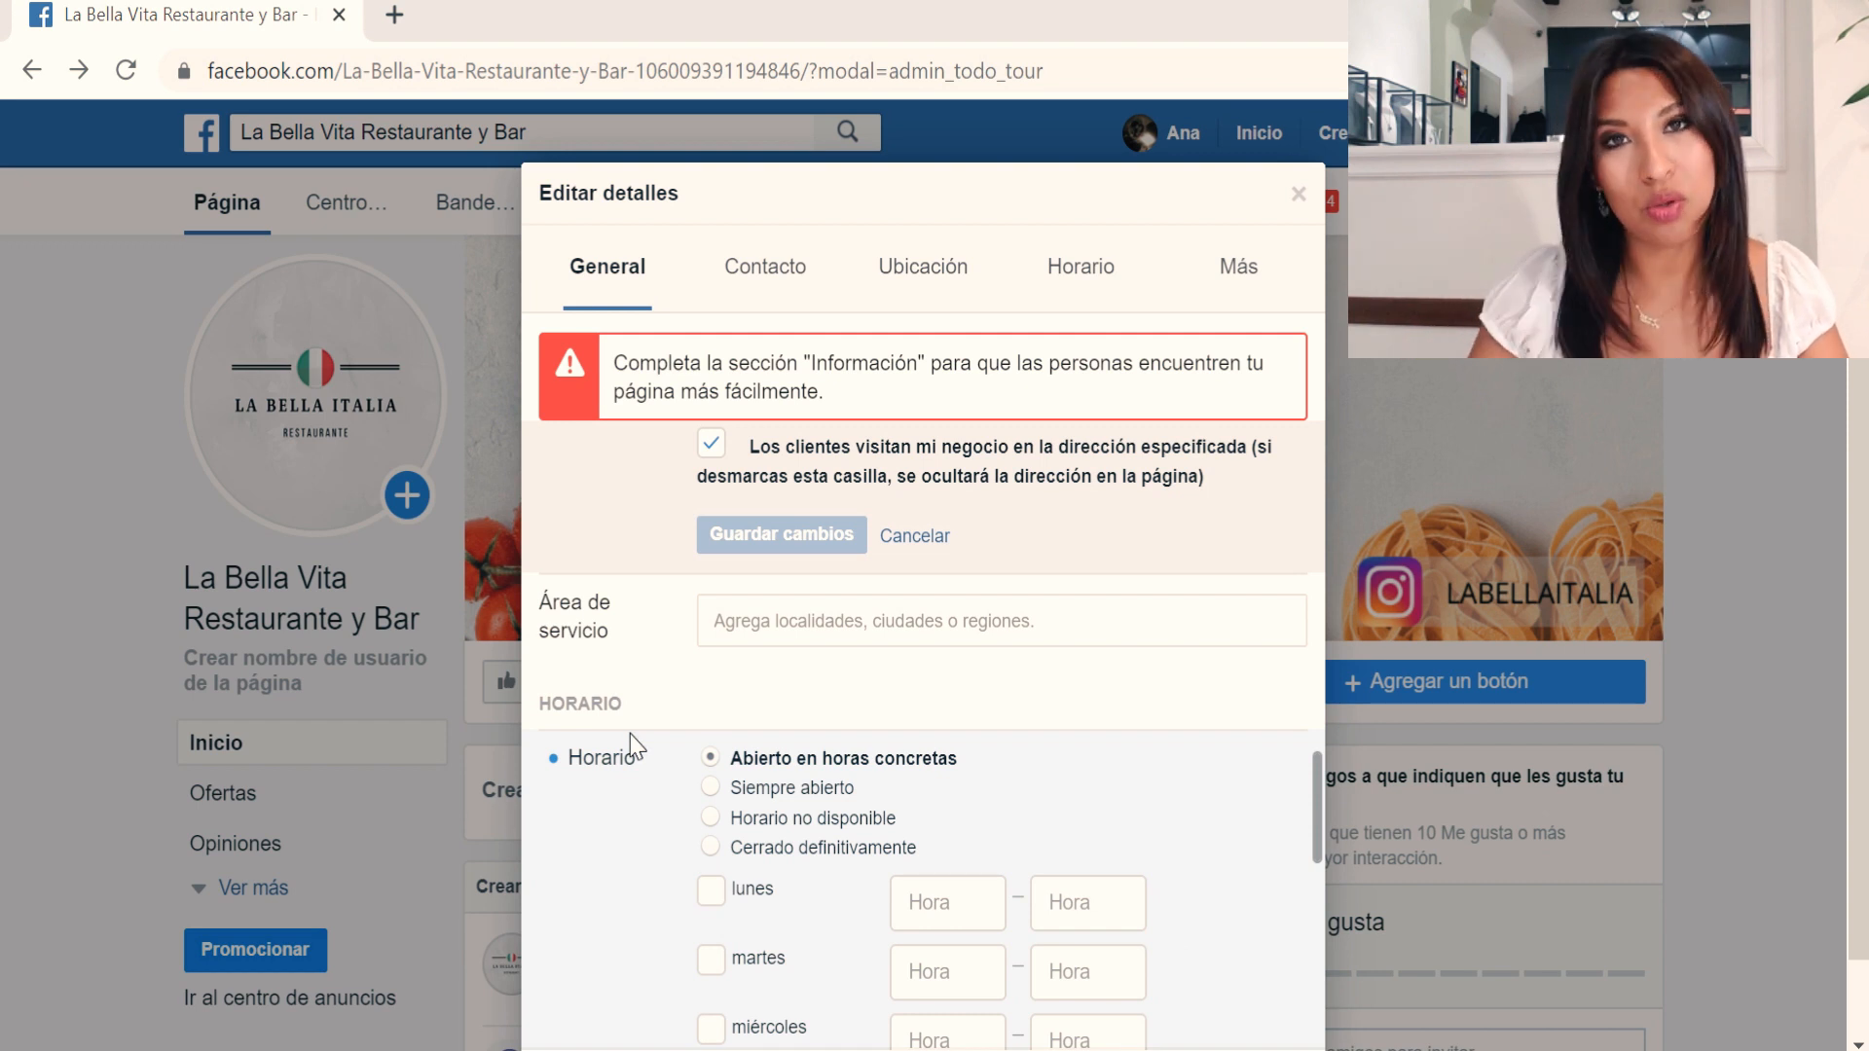
scroll(634, 747, down, 2)
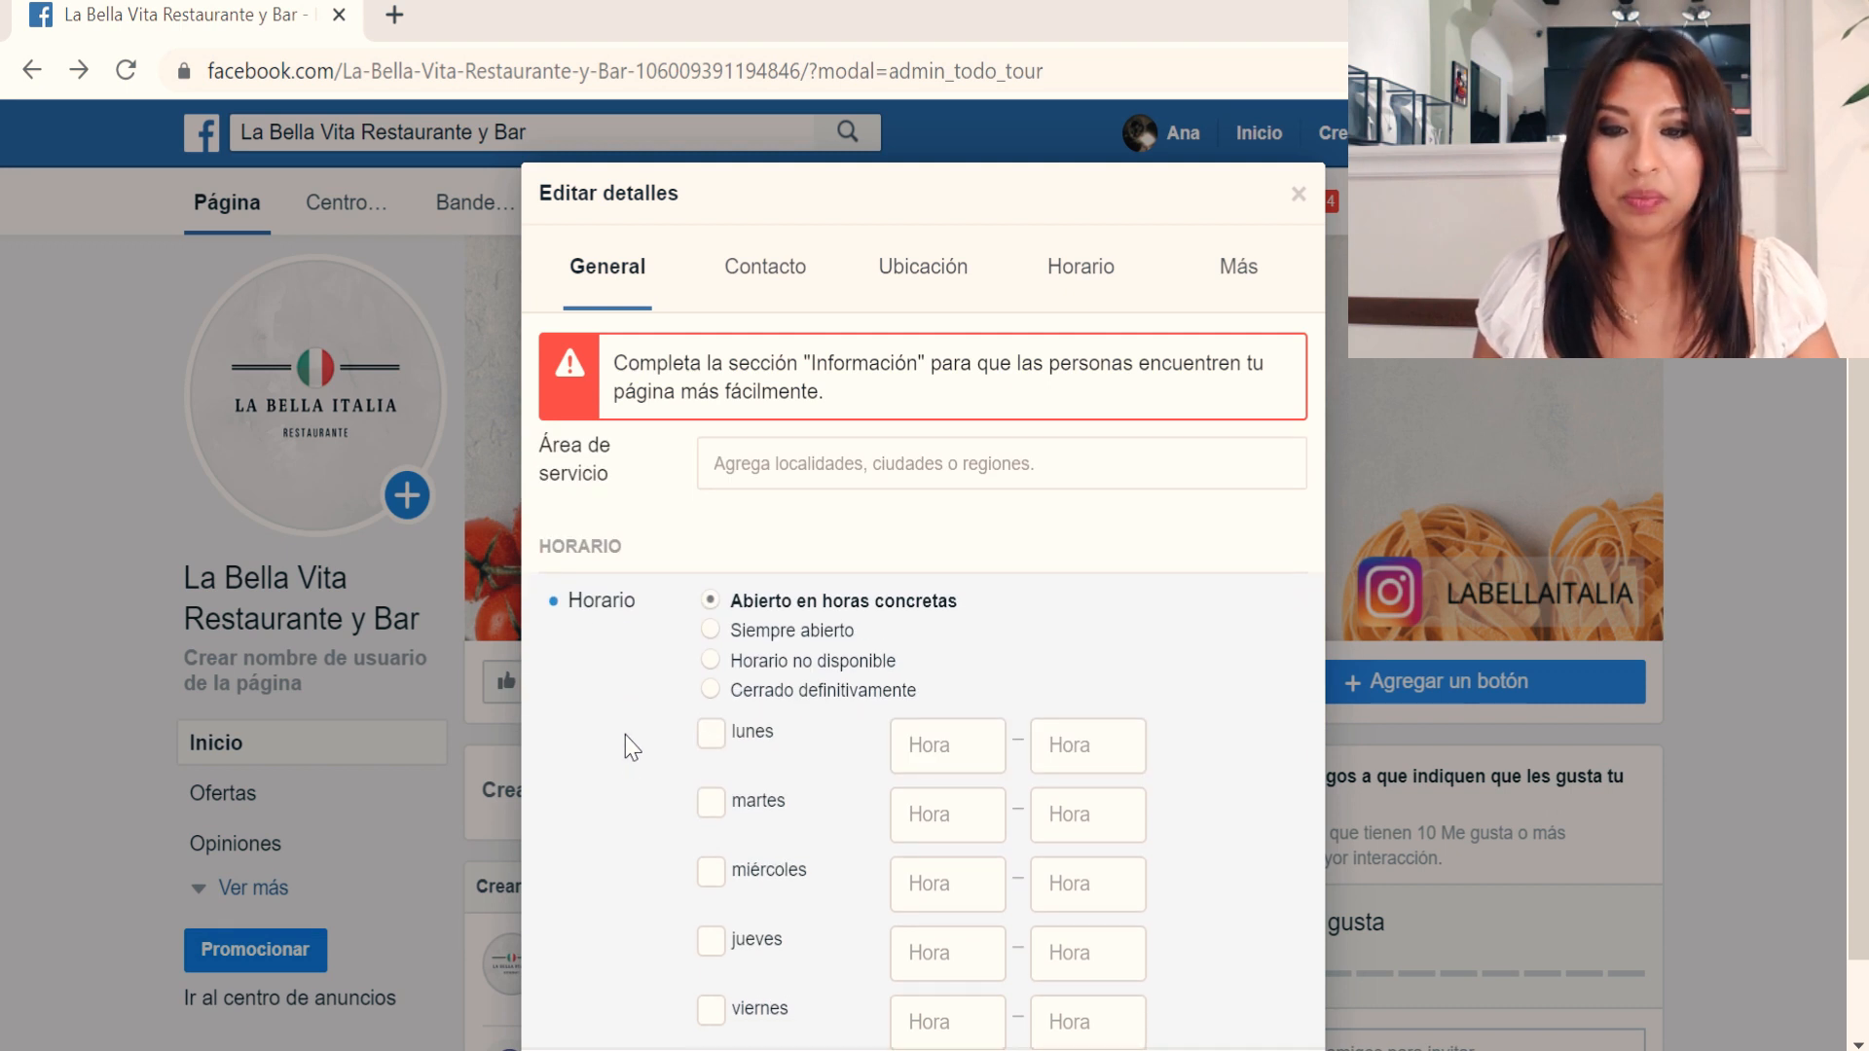
scroll(630, 747, down, 2)
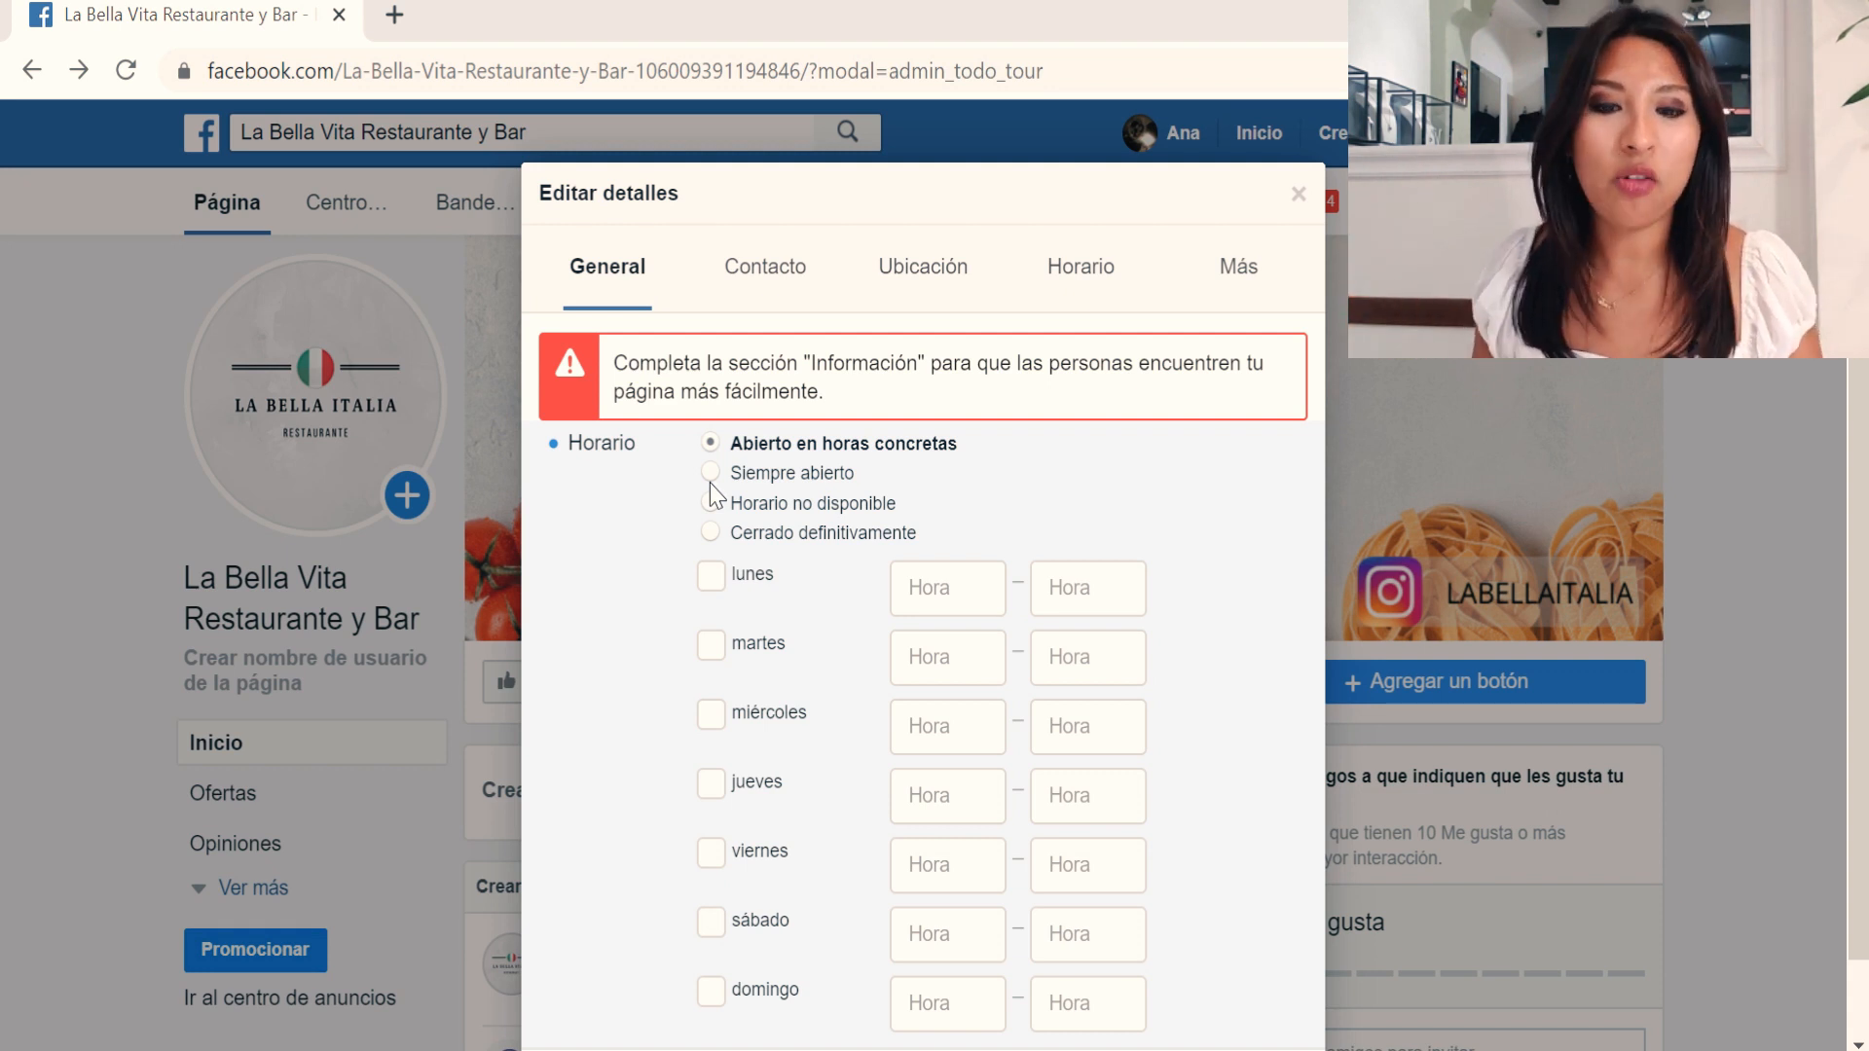
click(710, 483)
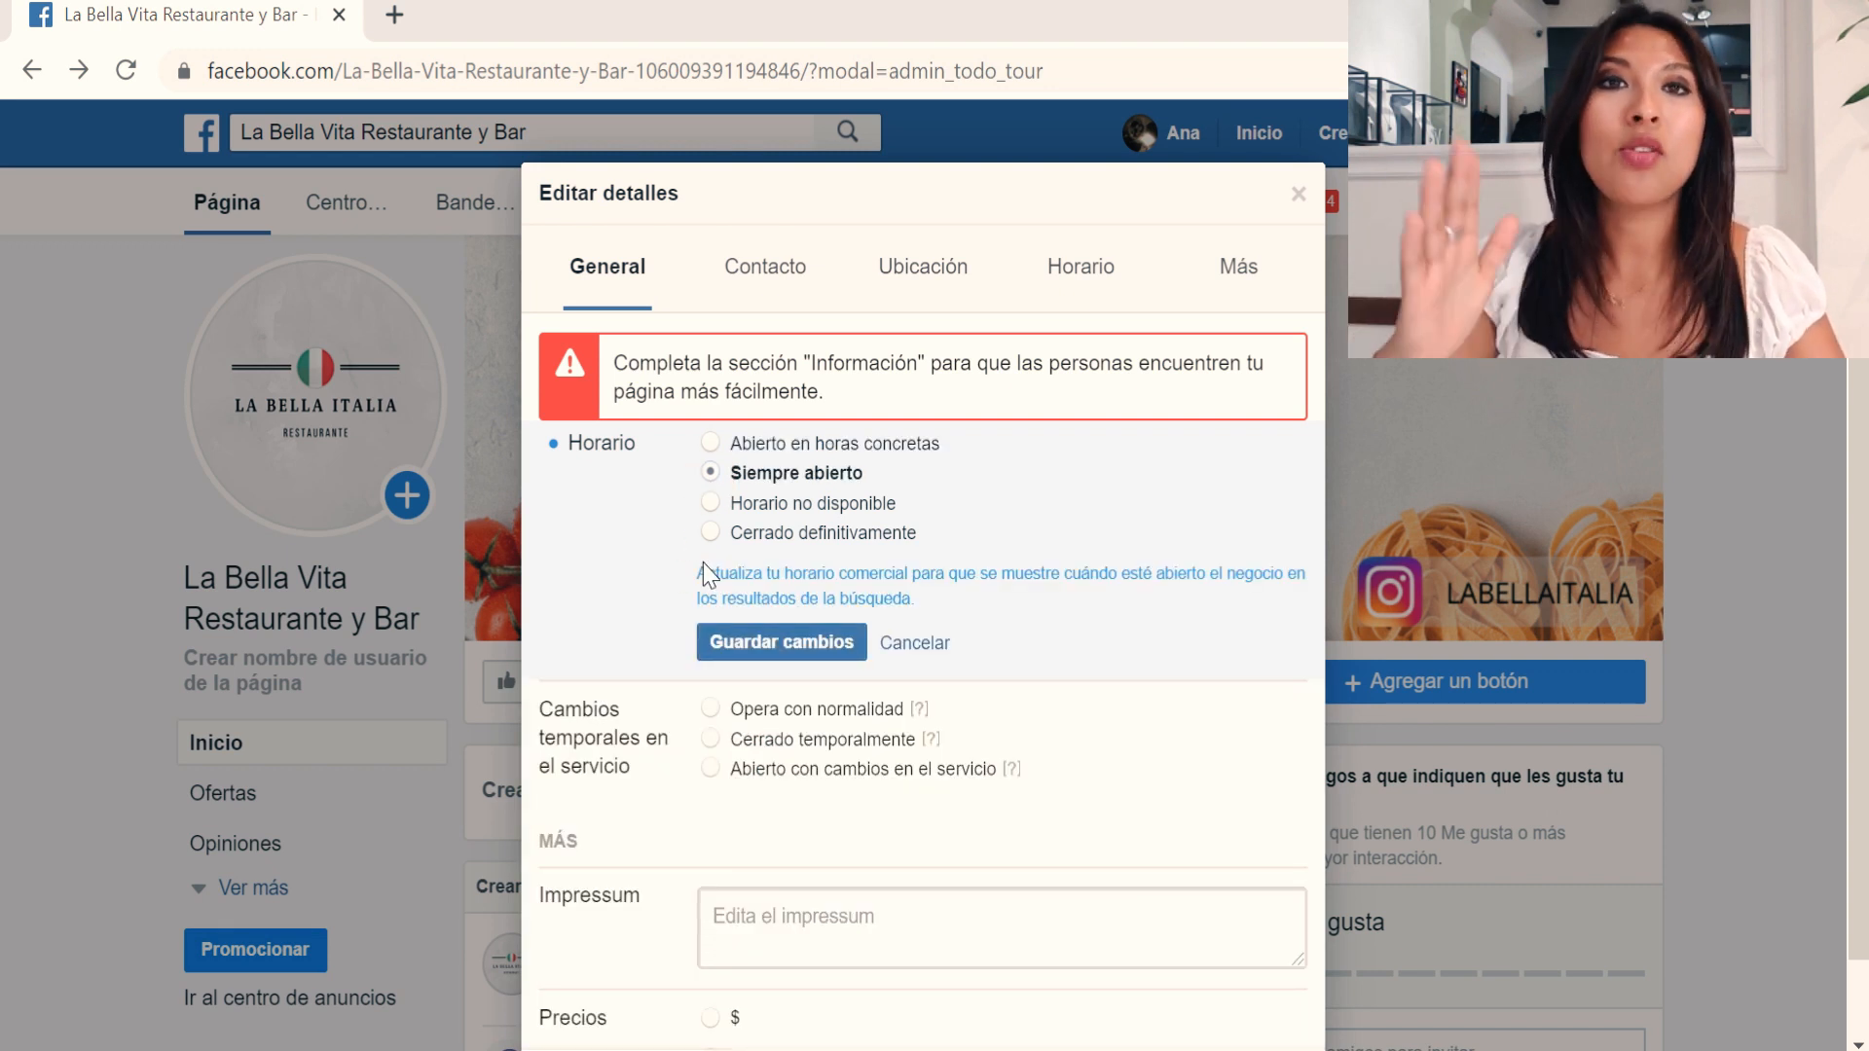
scroll(705, 575, down, 2)
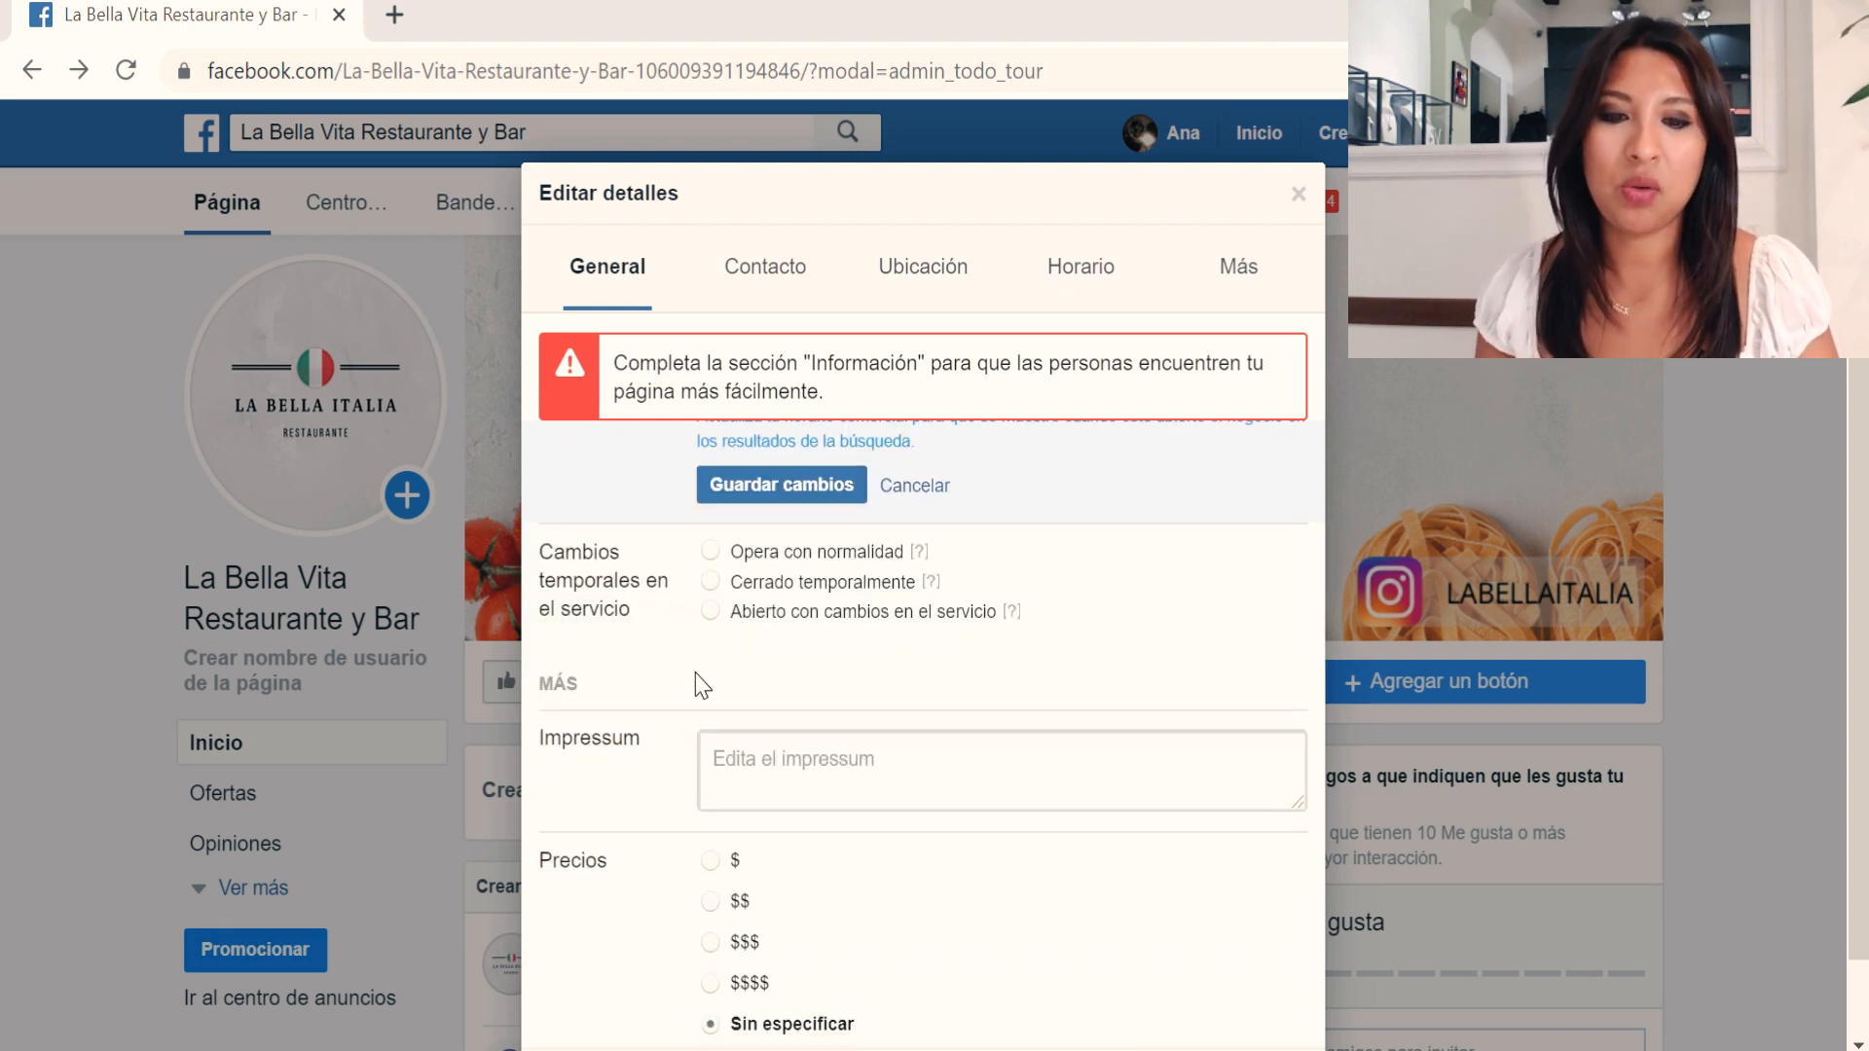
click(711, 552)
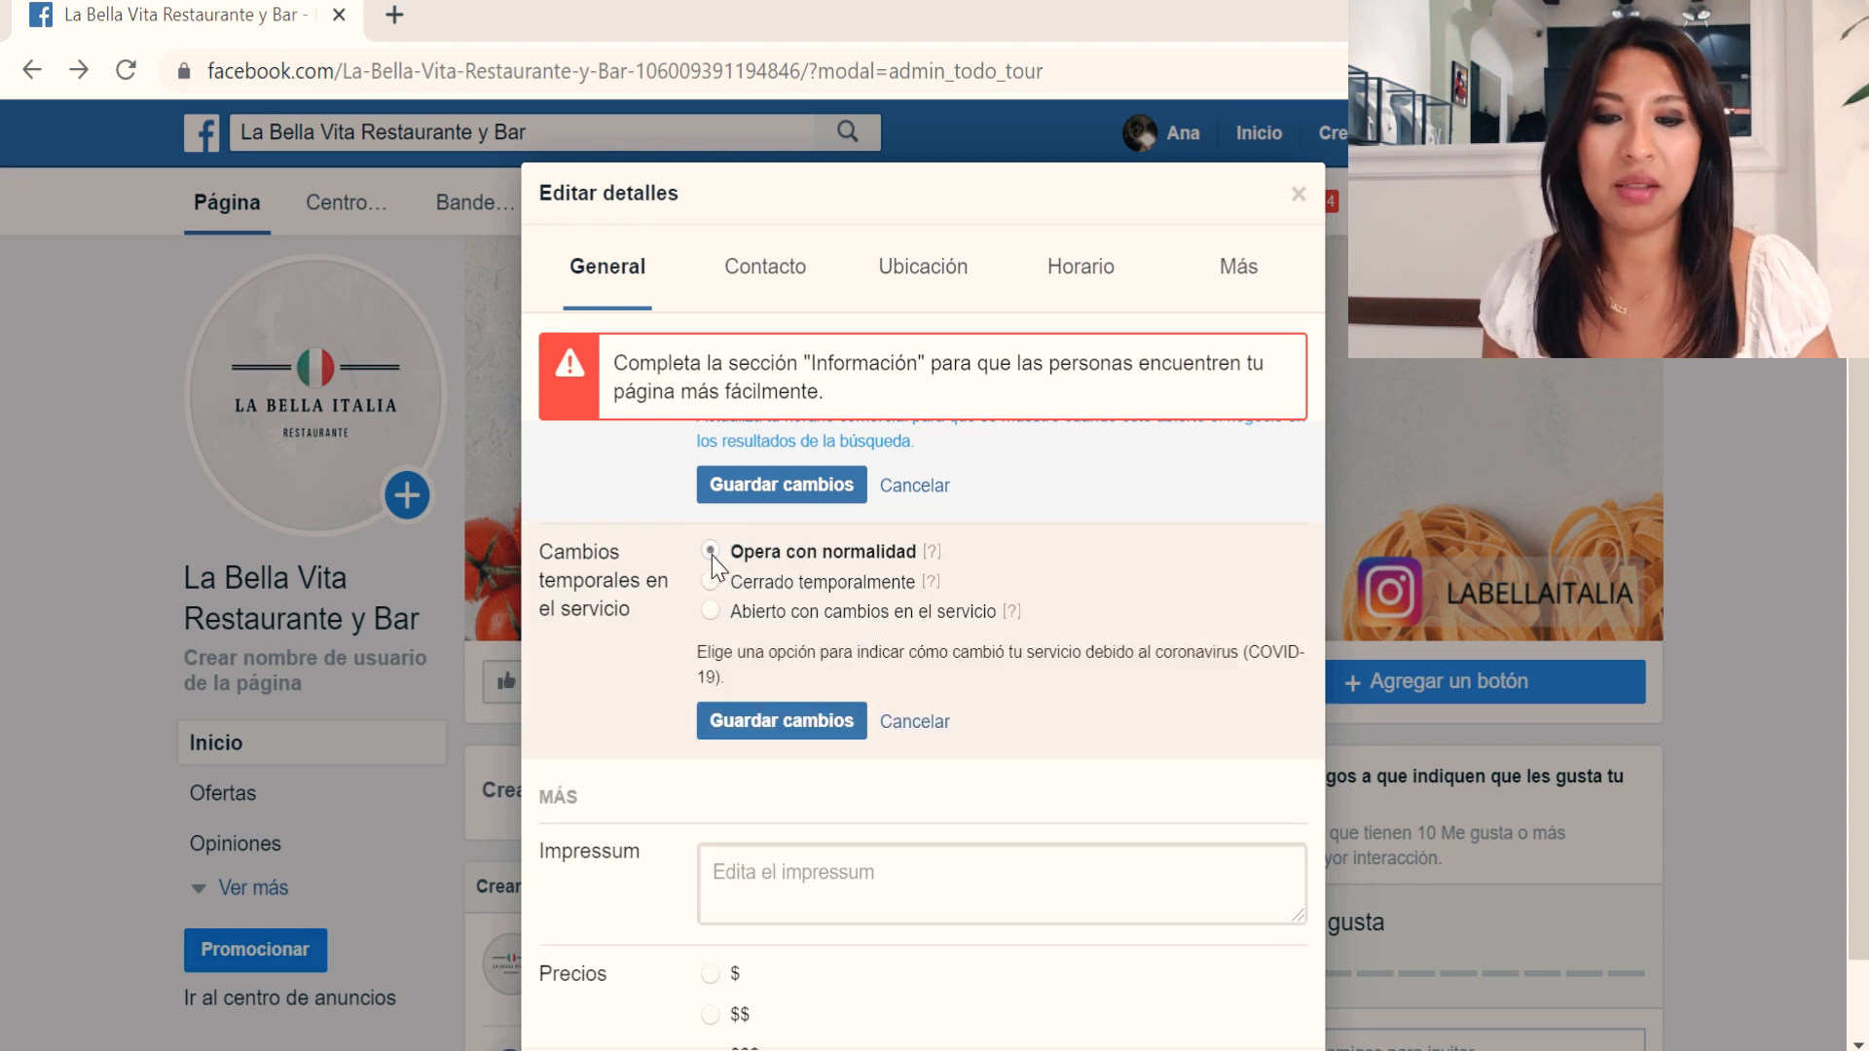
Review the imprint, price range and privacy policy options, and close the page details.
scroll(654, 685, down, 3)
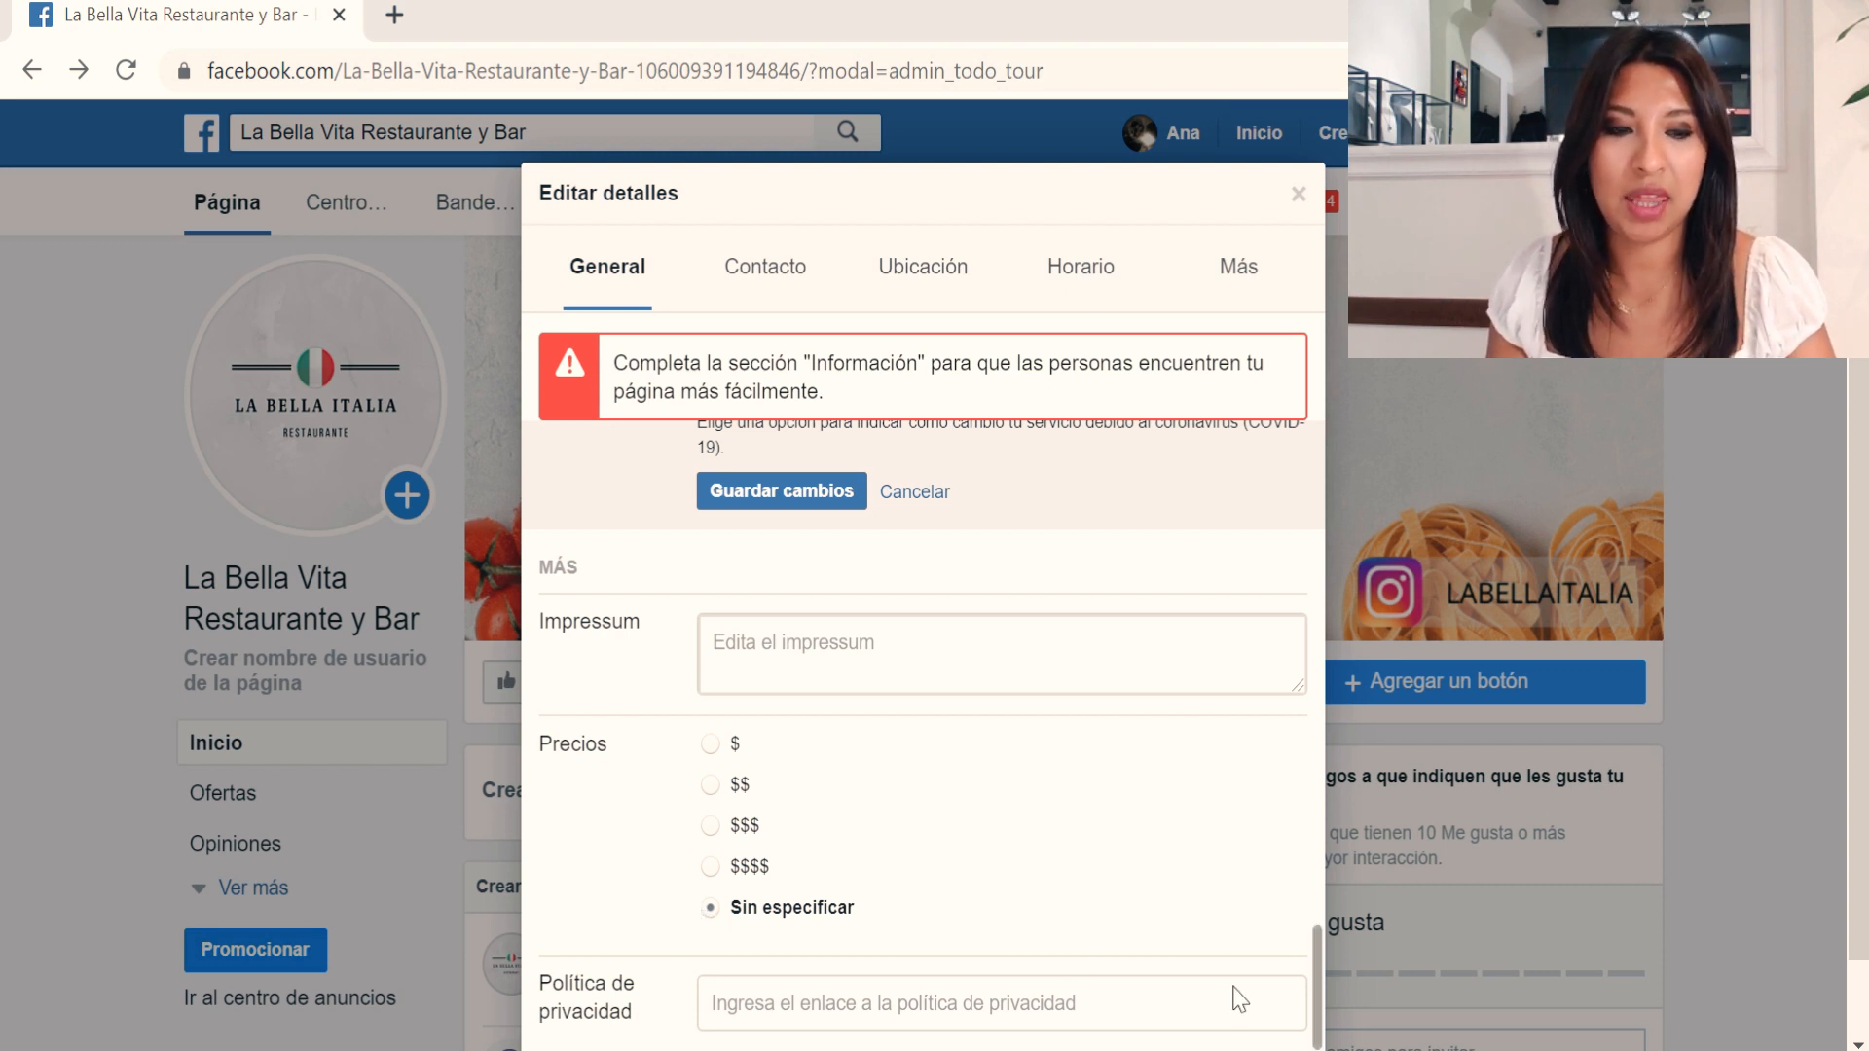
scroll(1020, 848, down, 1)
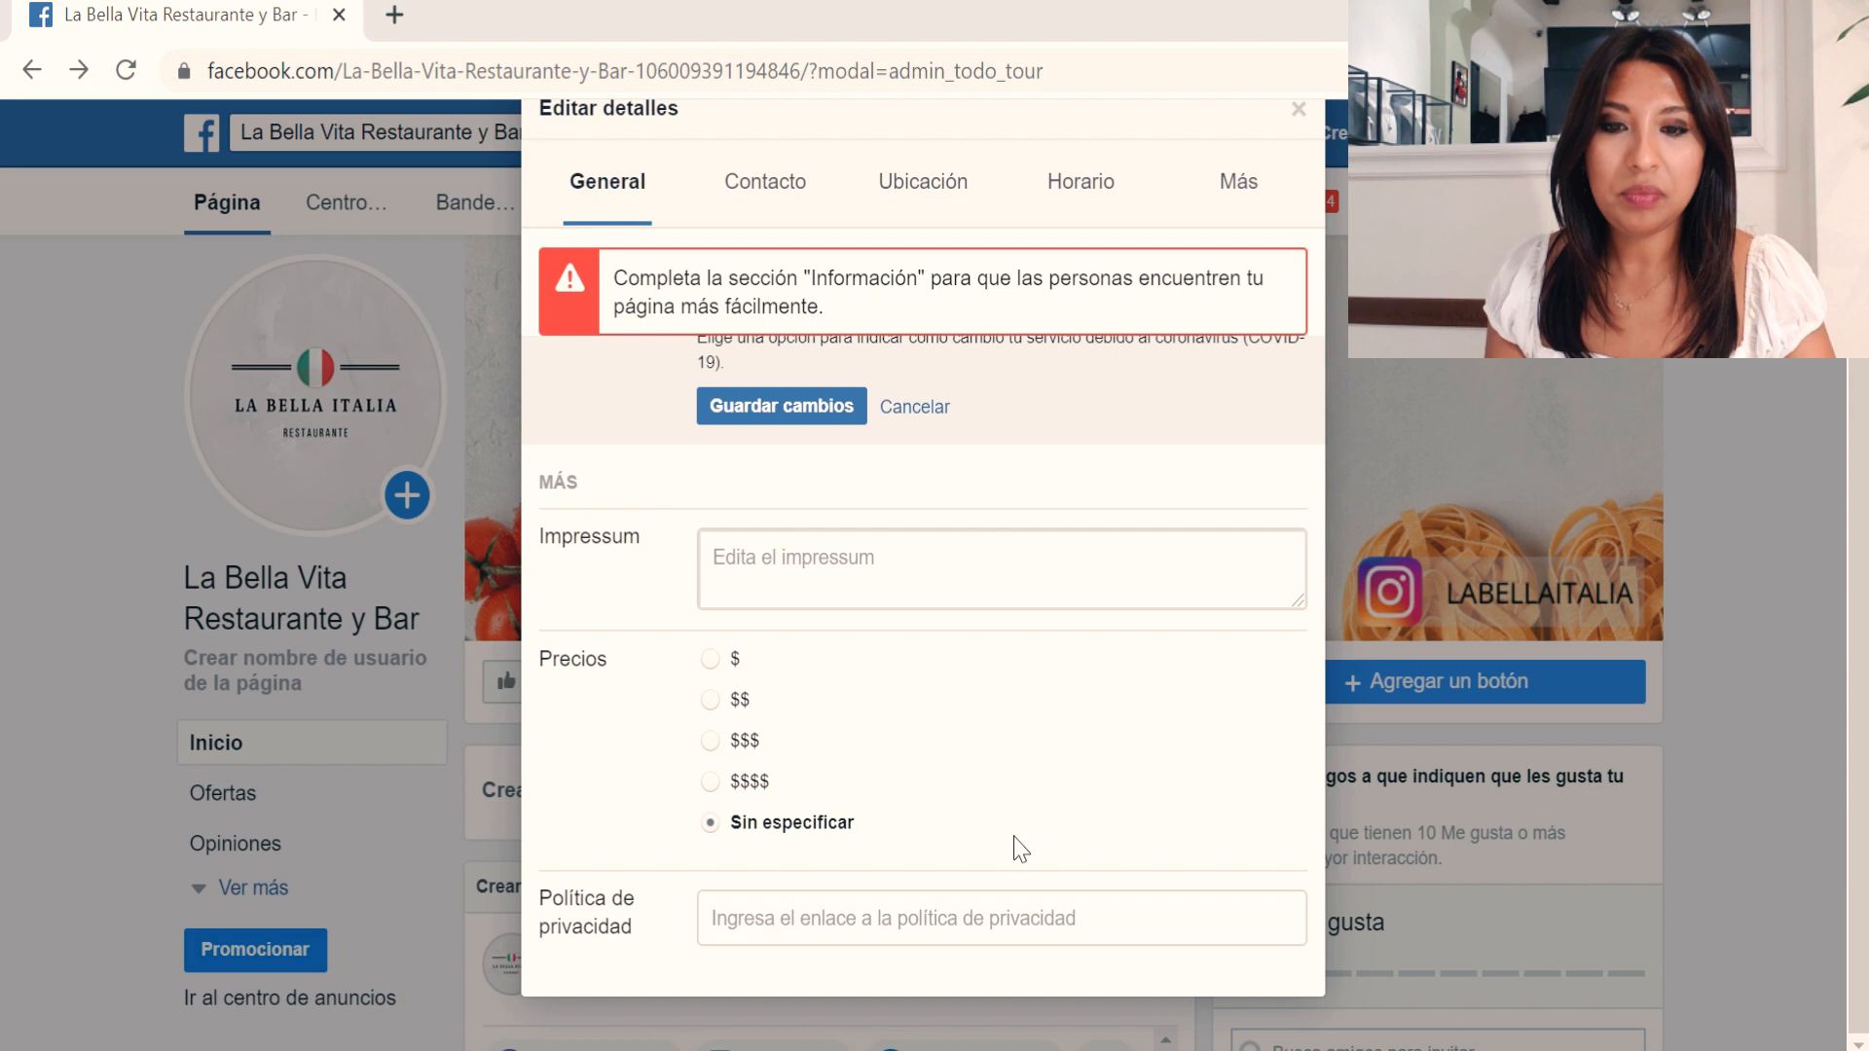
scroll(1337, 704, up, 1)
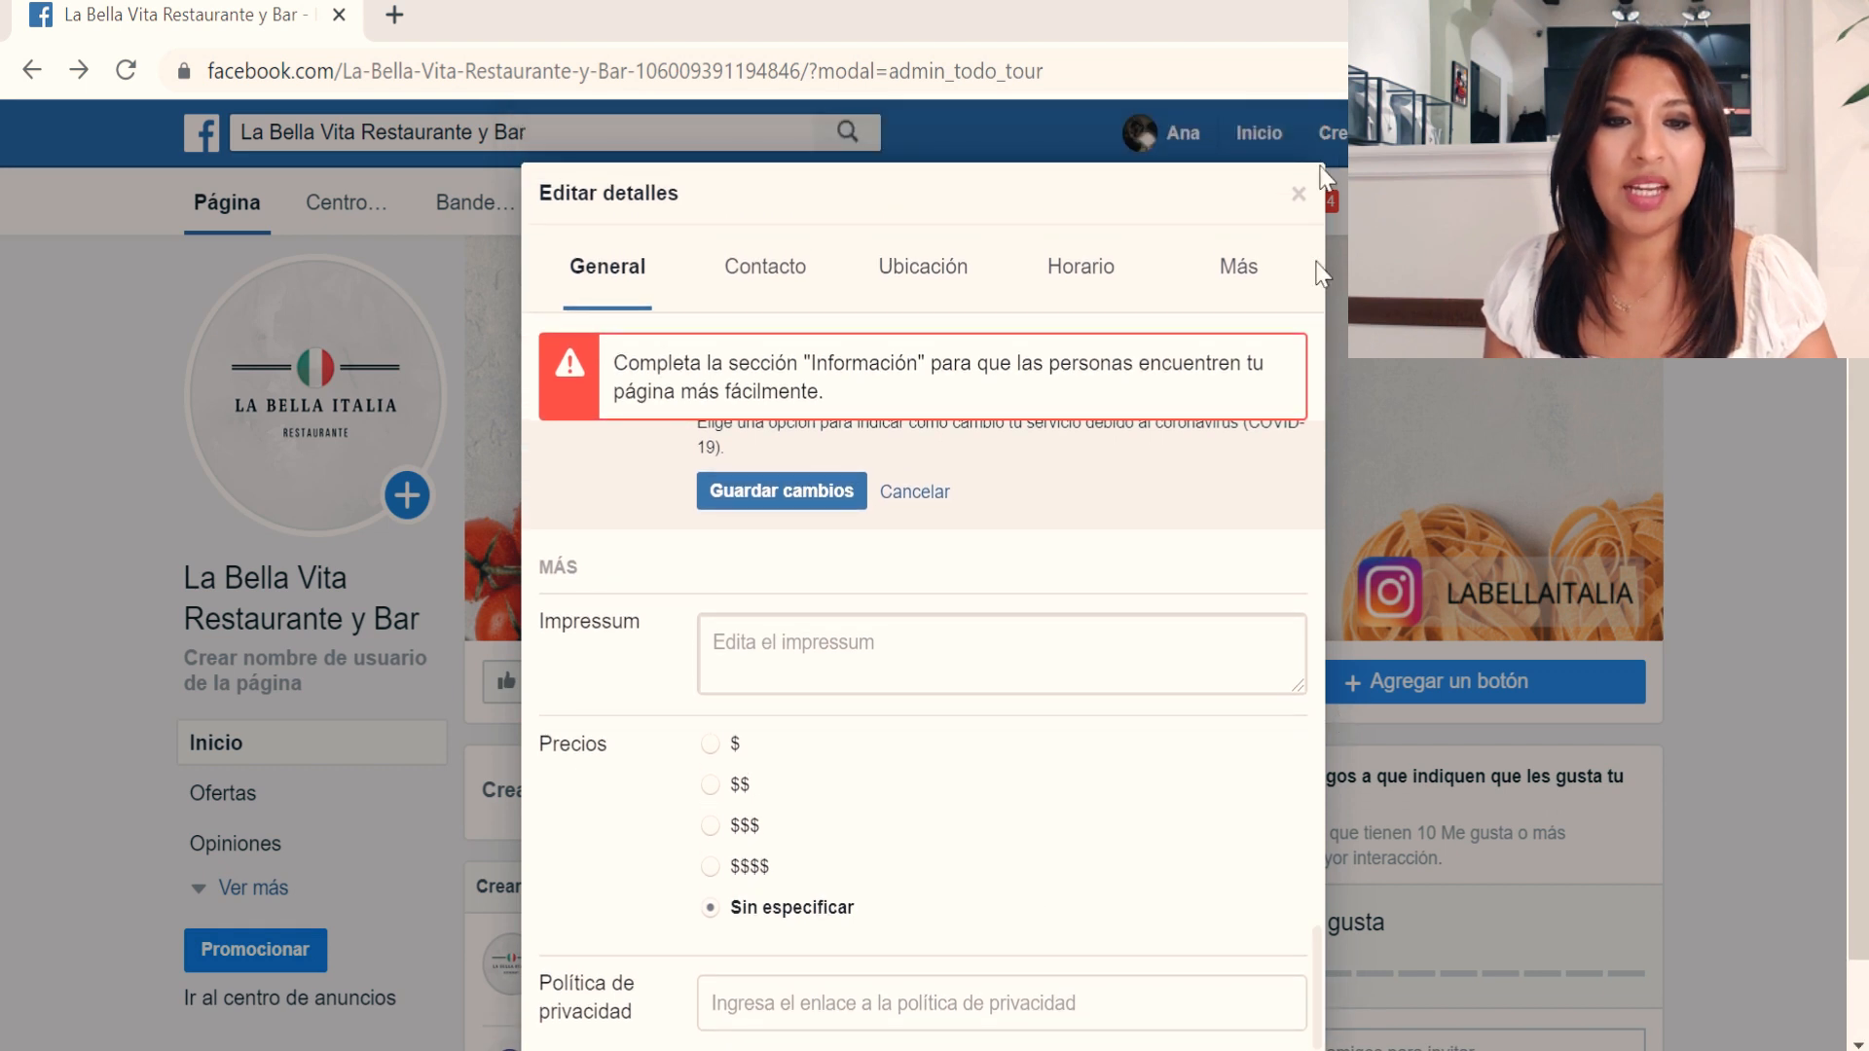
click(1299, 195)
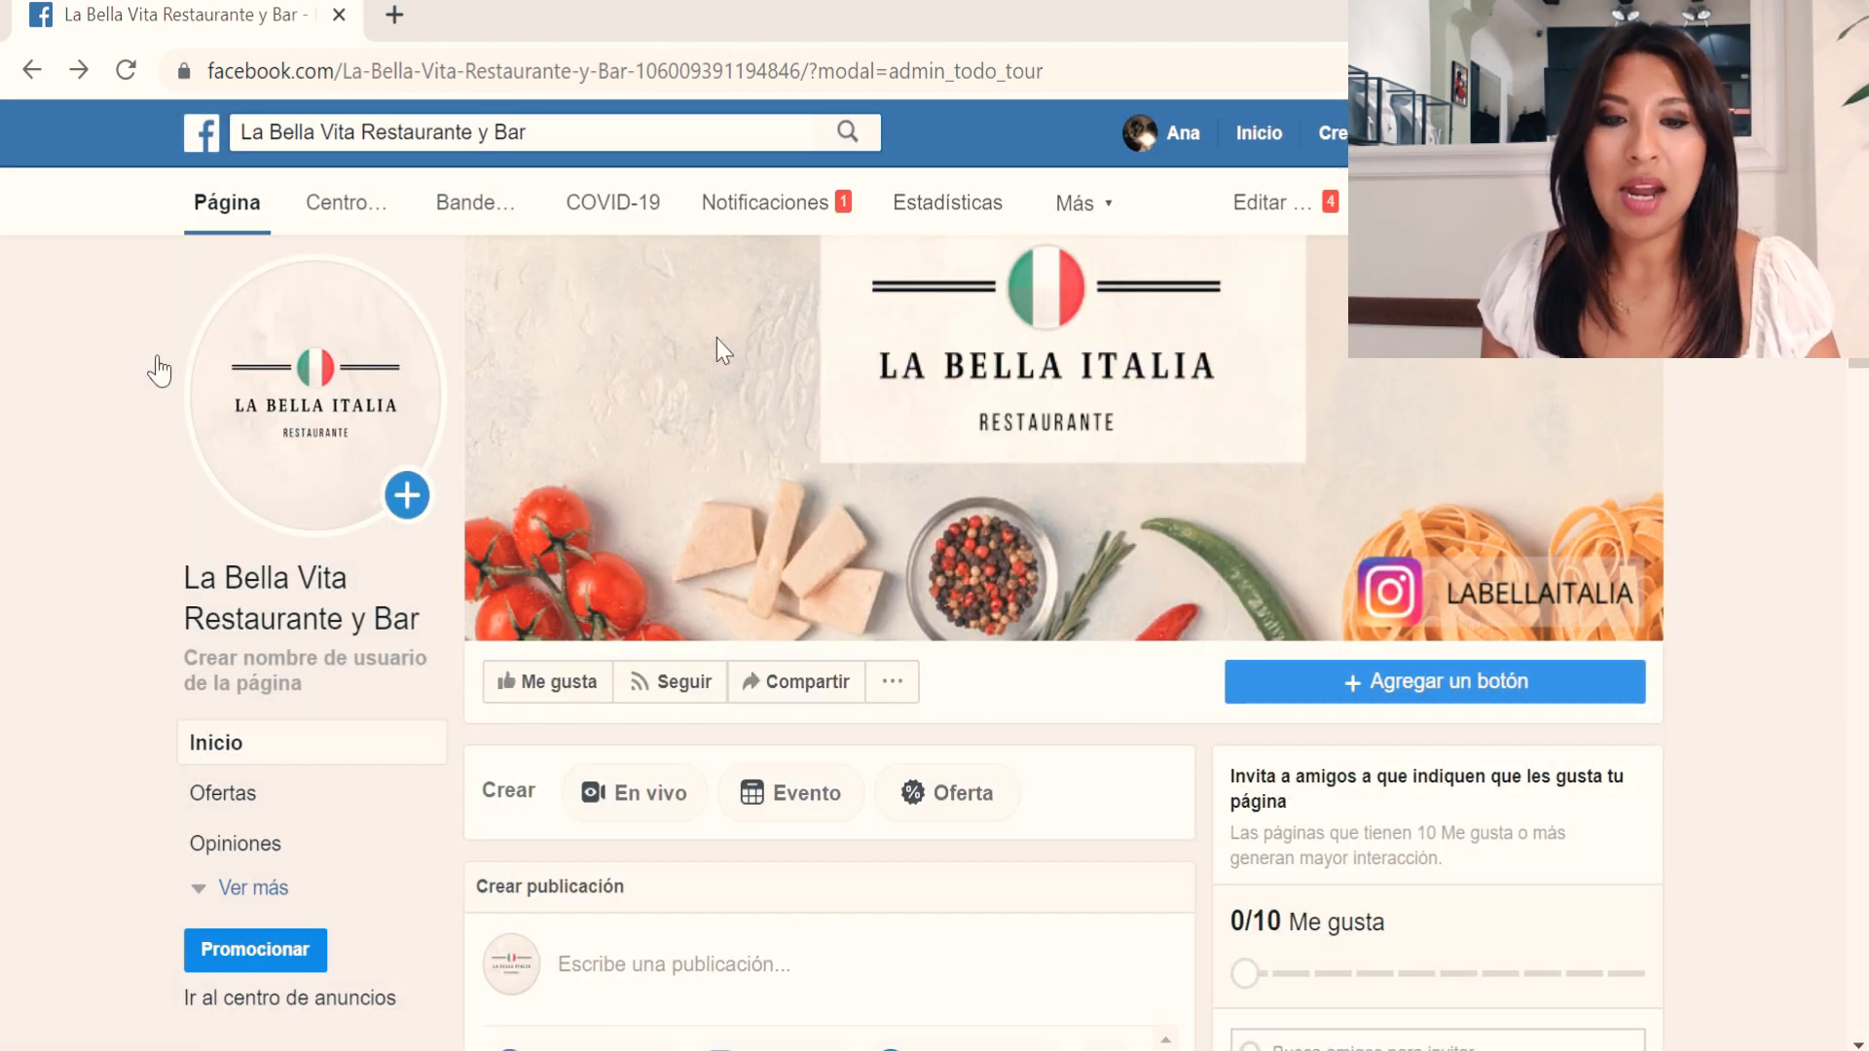
scroll(20, 643, down, 3)
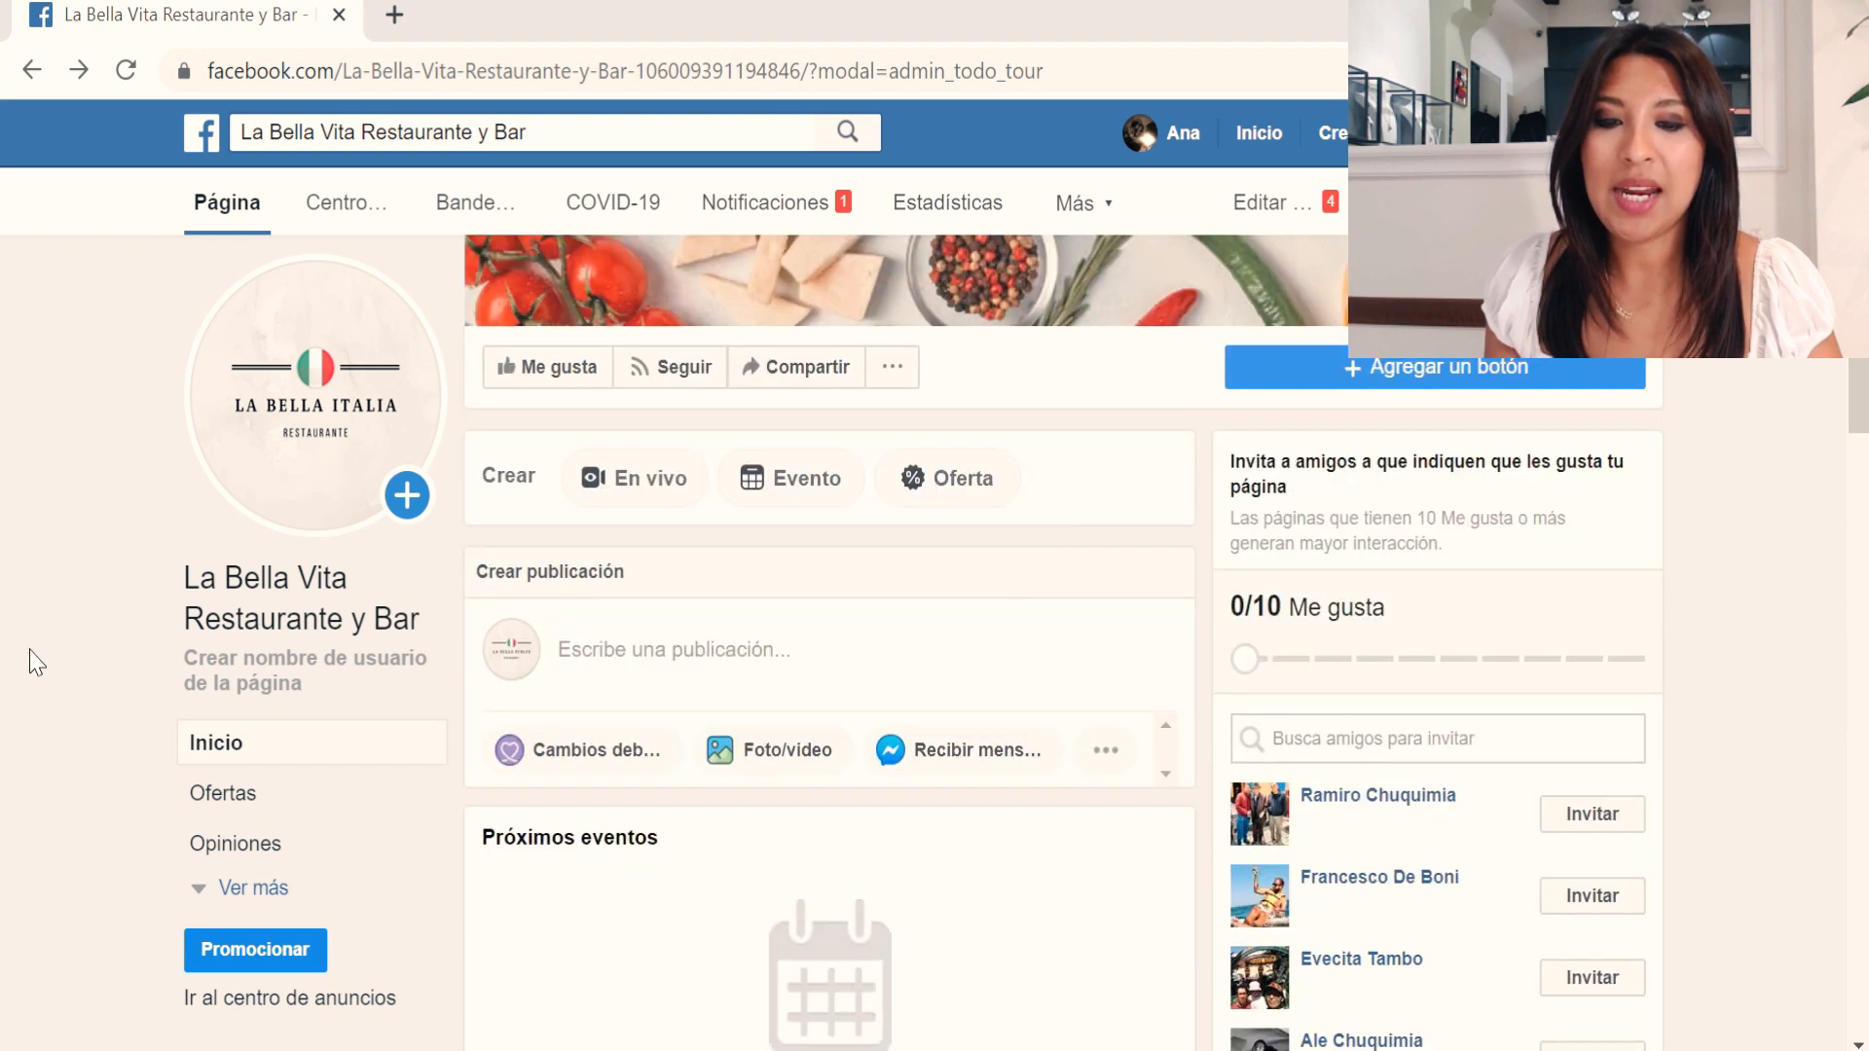
Start a photo post on the page with the image Plain Eatery Promotional Facebook Post.png.
click(796, 767)
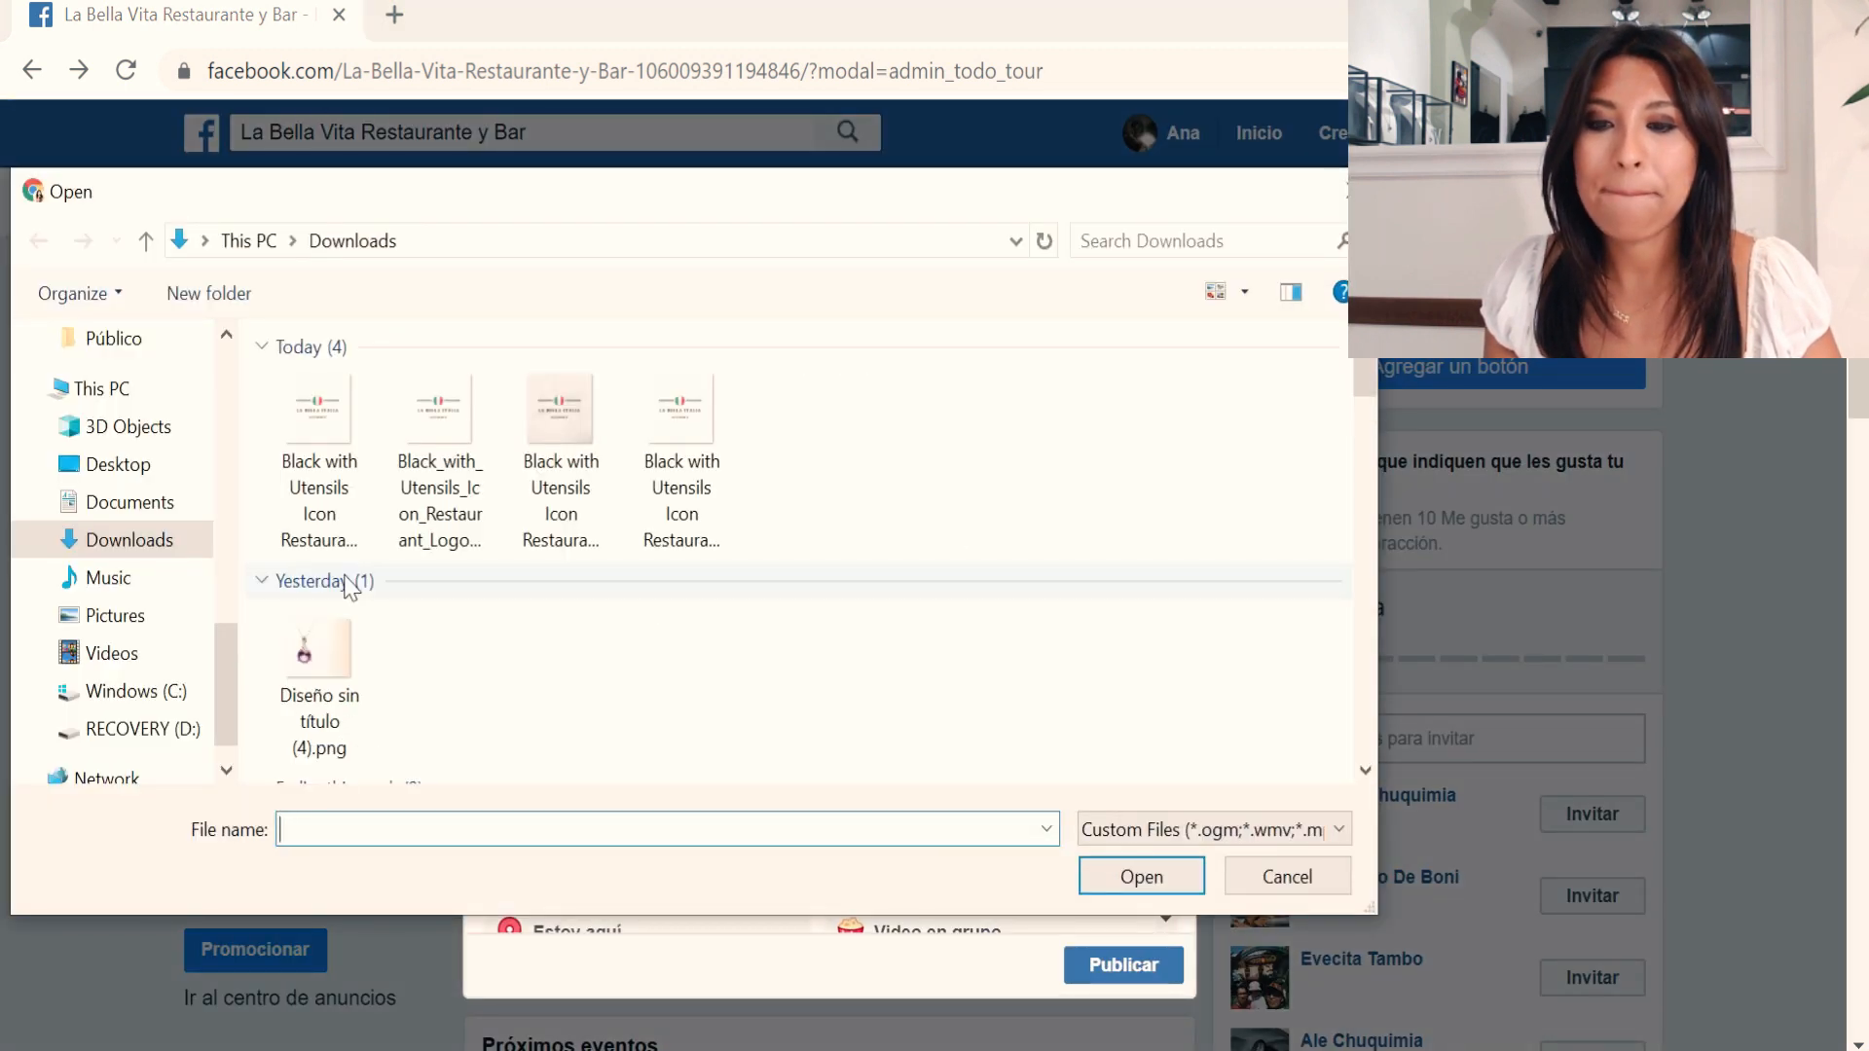
click(299, 392)
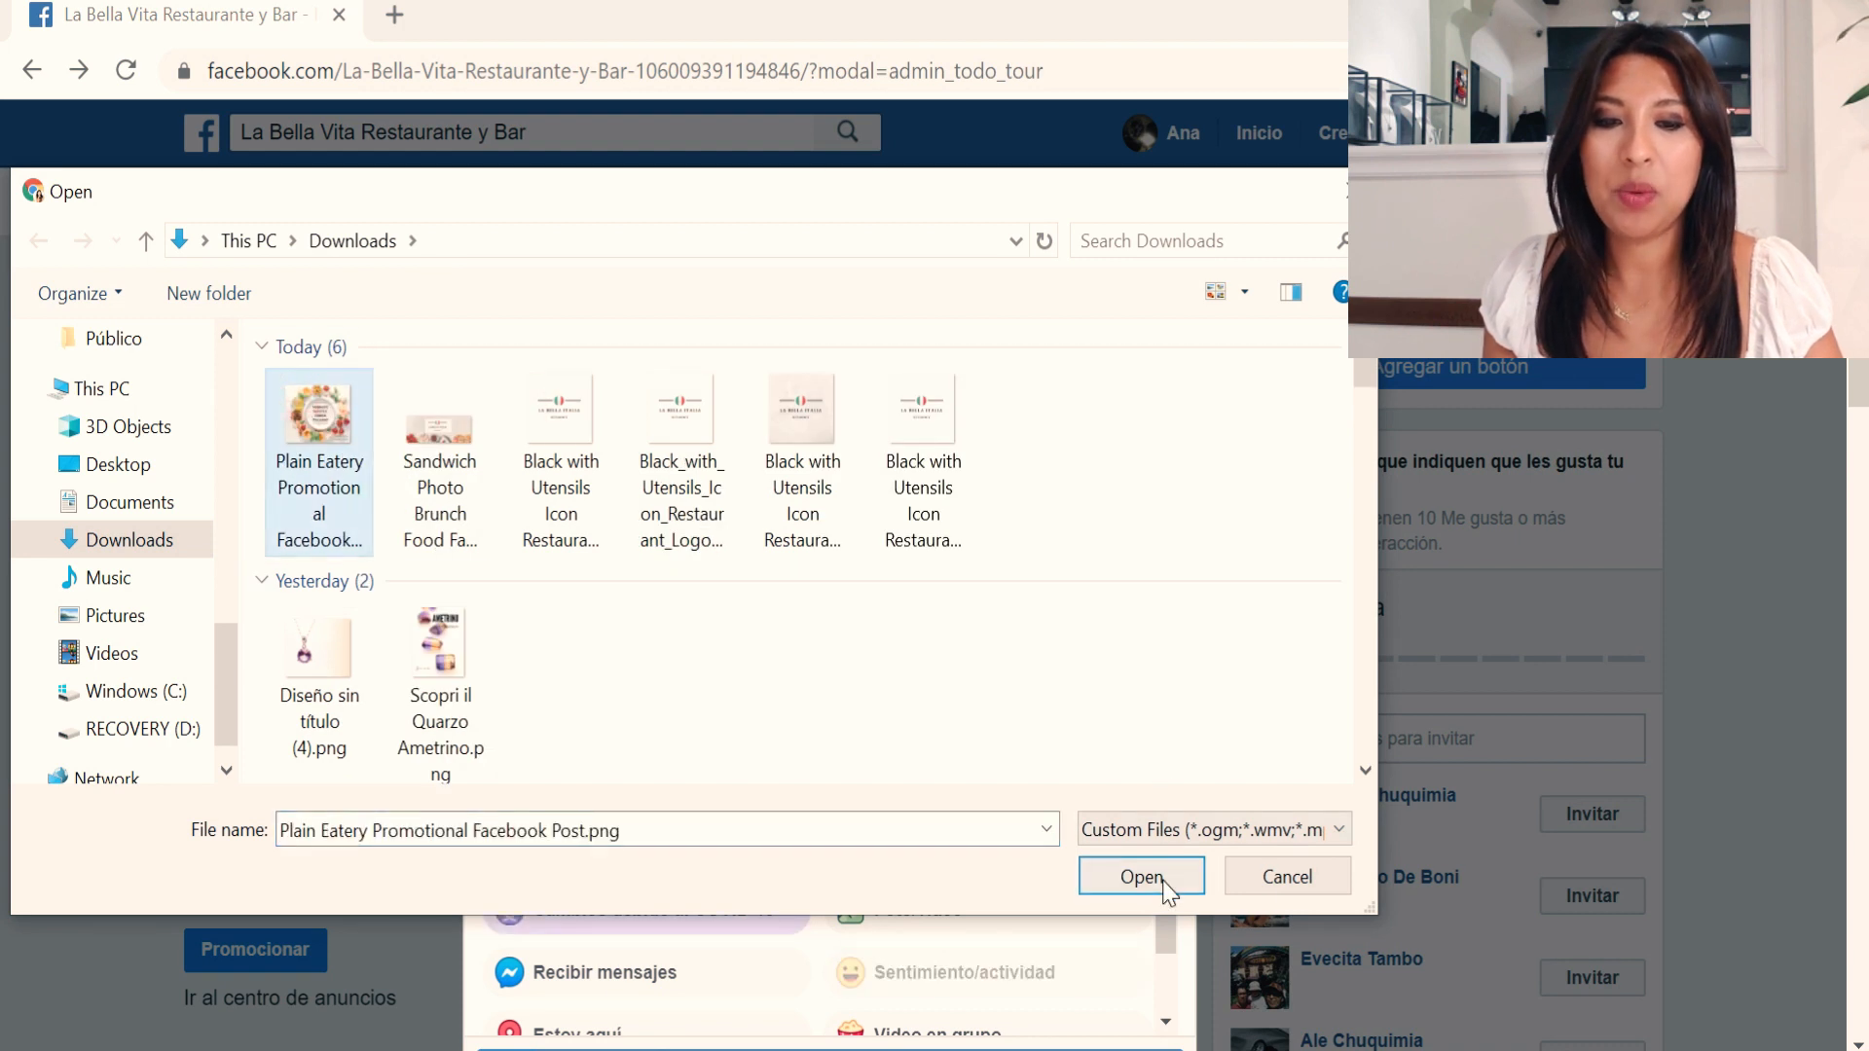
click(1139, 876)
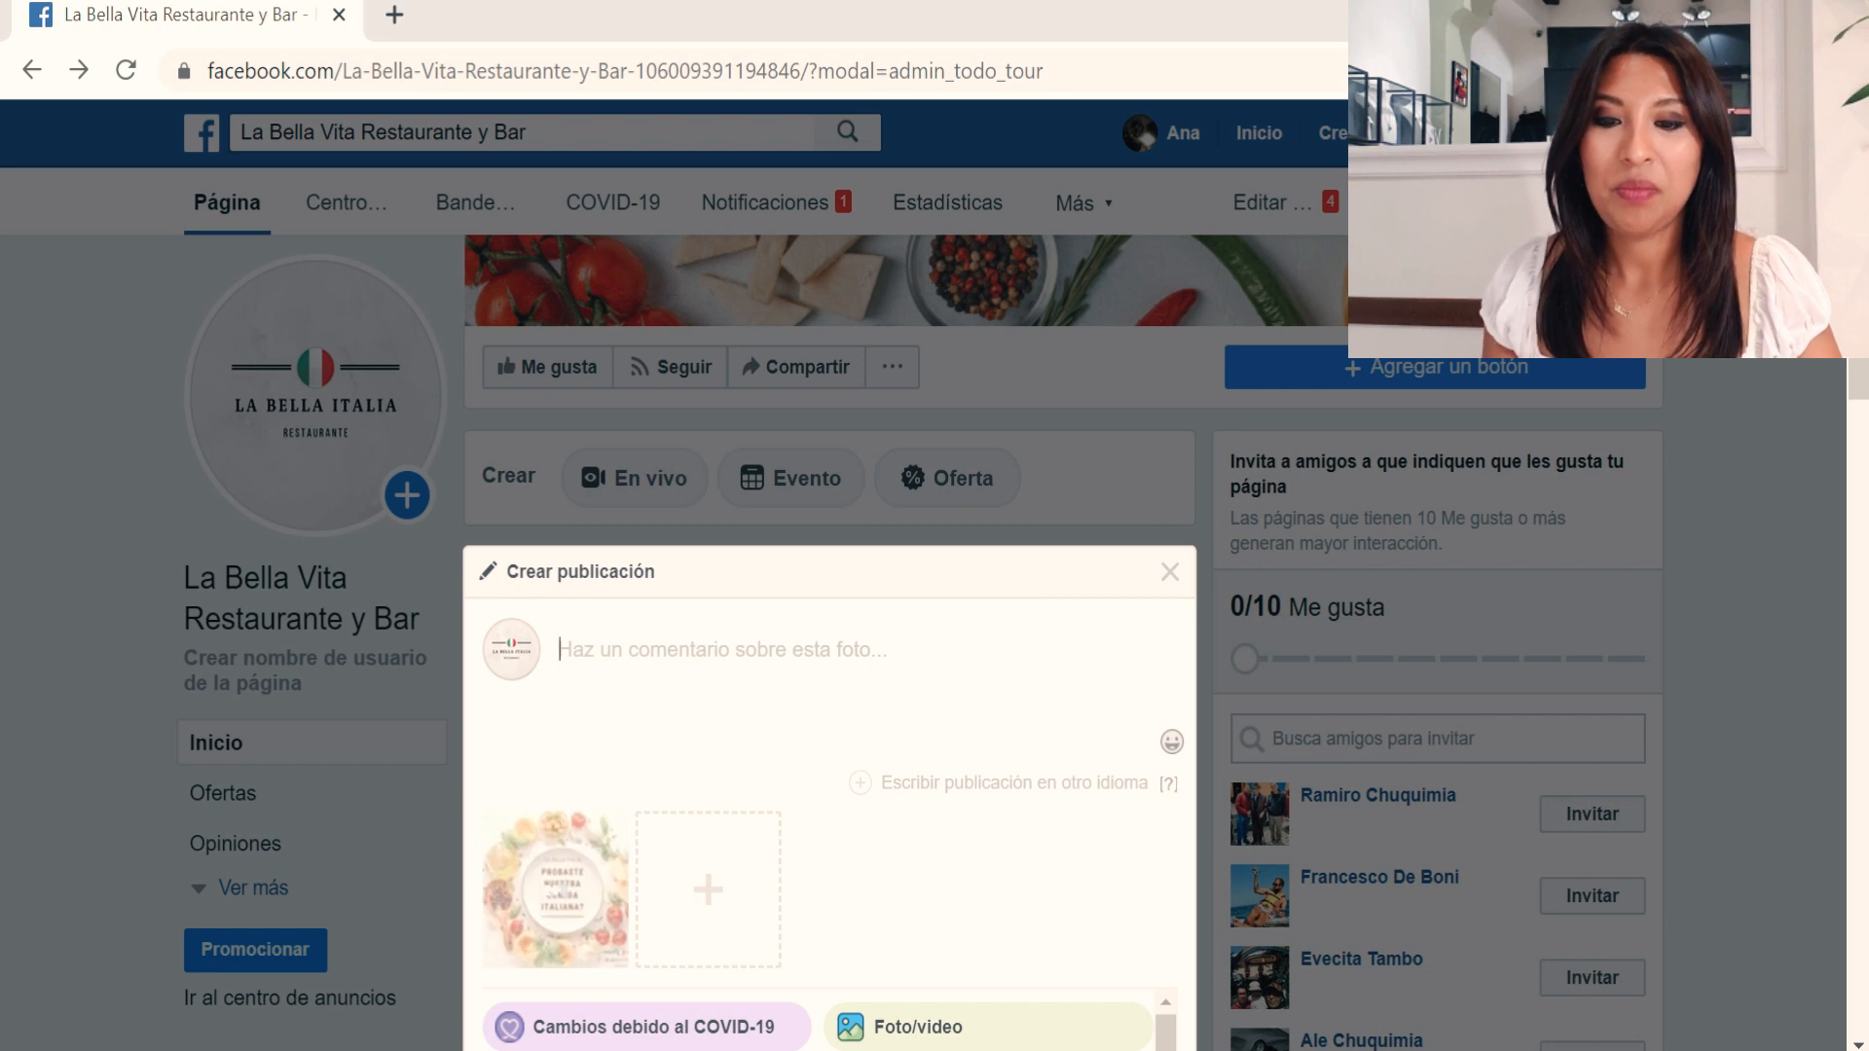
scroll(758, 651, down, 1)
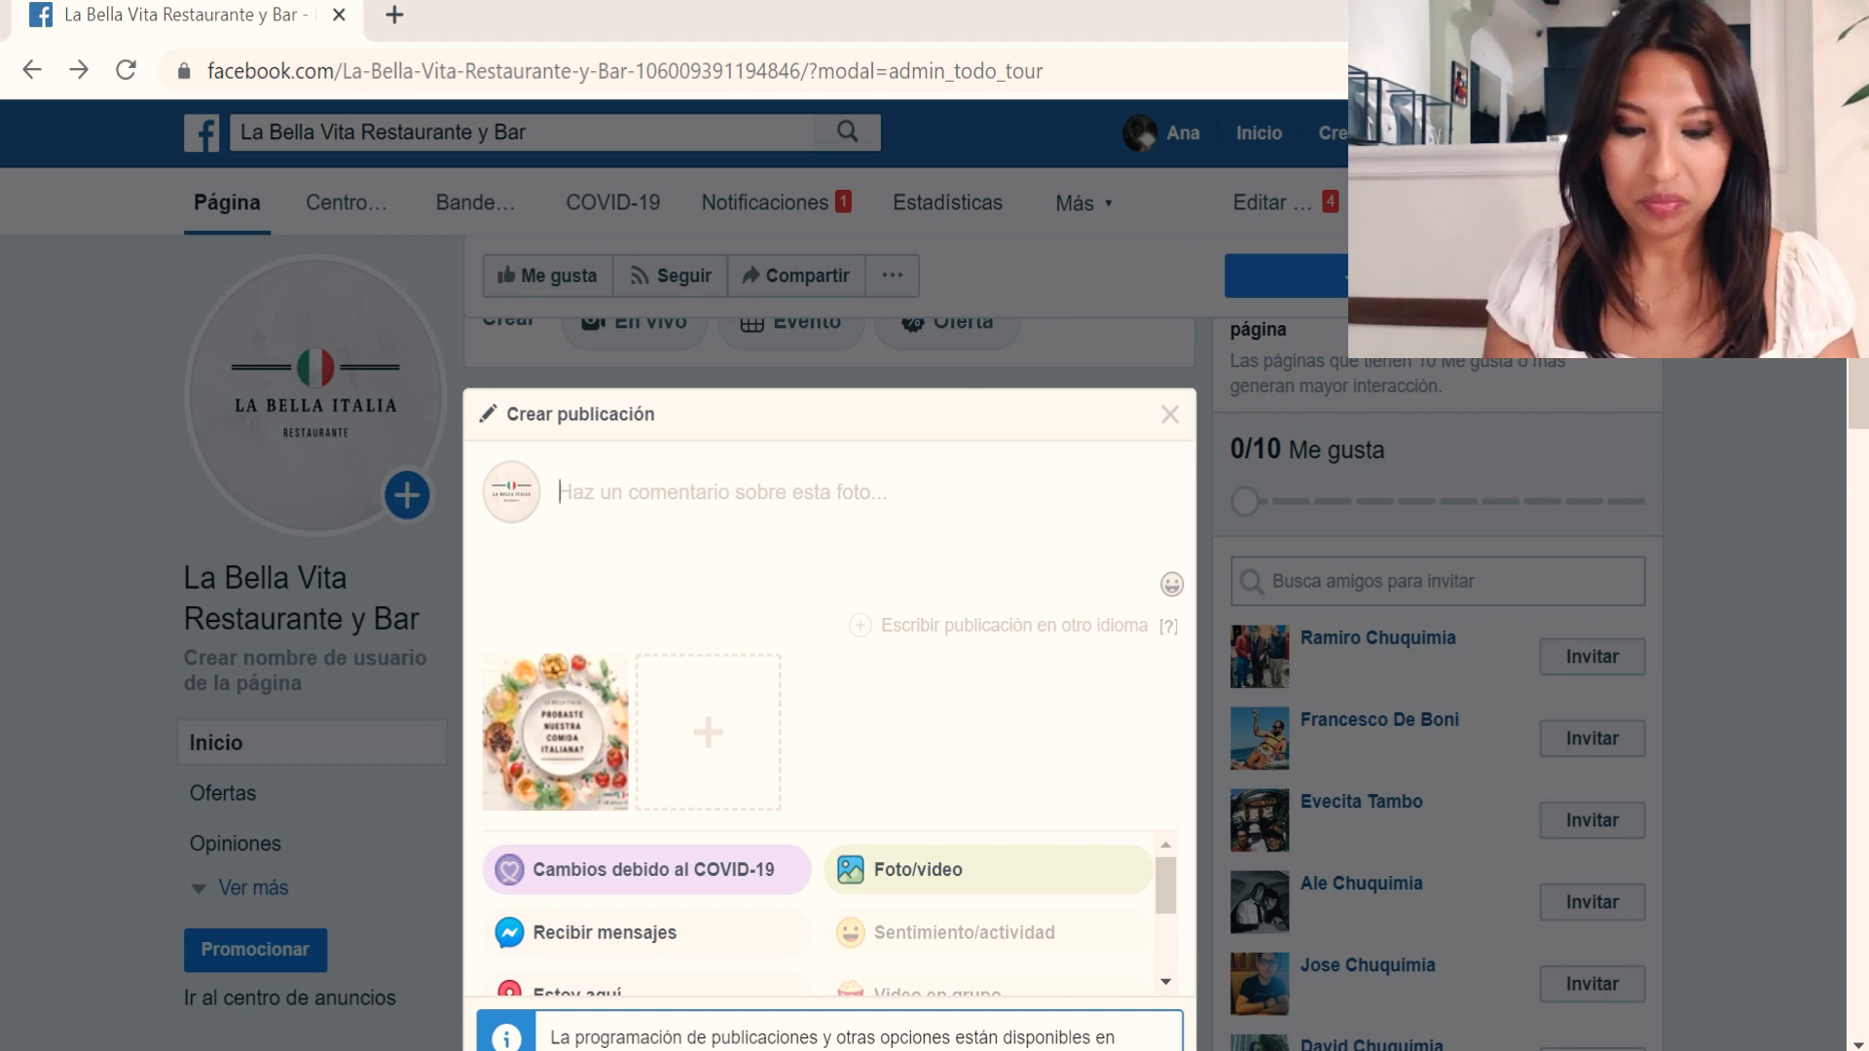
Write the post's headline "TE GUSTA LA COMIDA ITALIANA?" in capitals and leave a blank line below it.
text(Te gu)
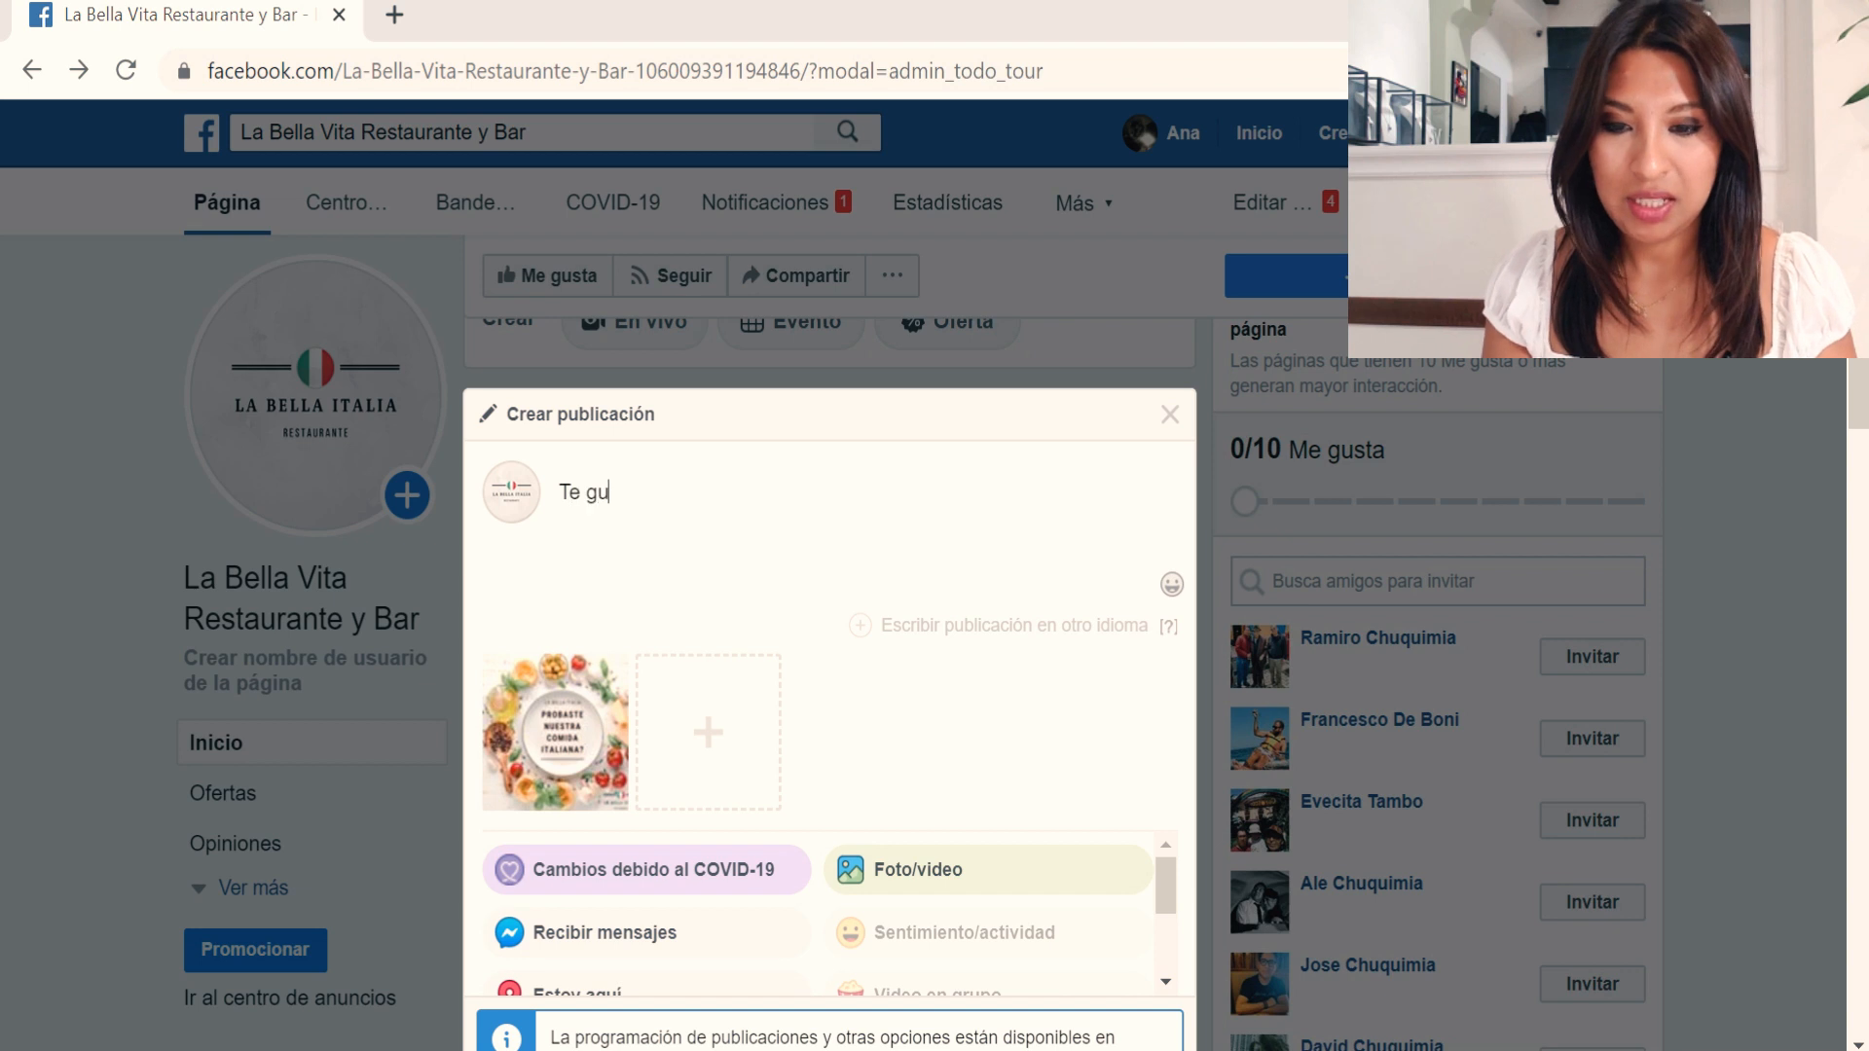
key(BackSpace)
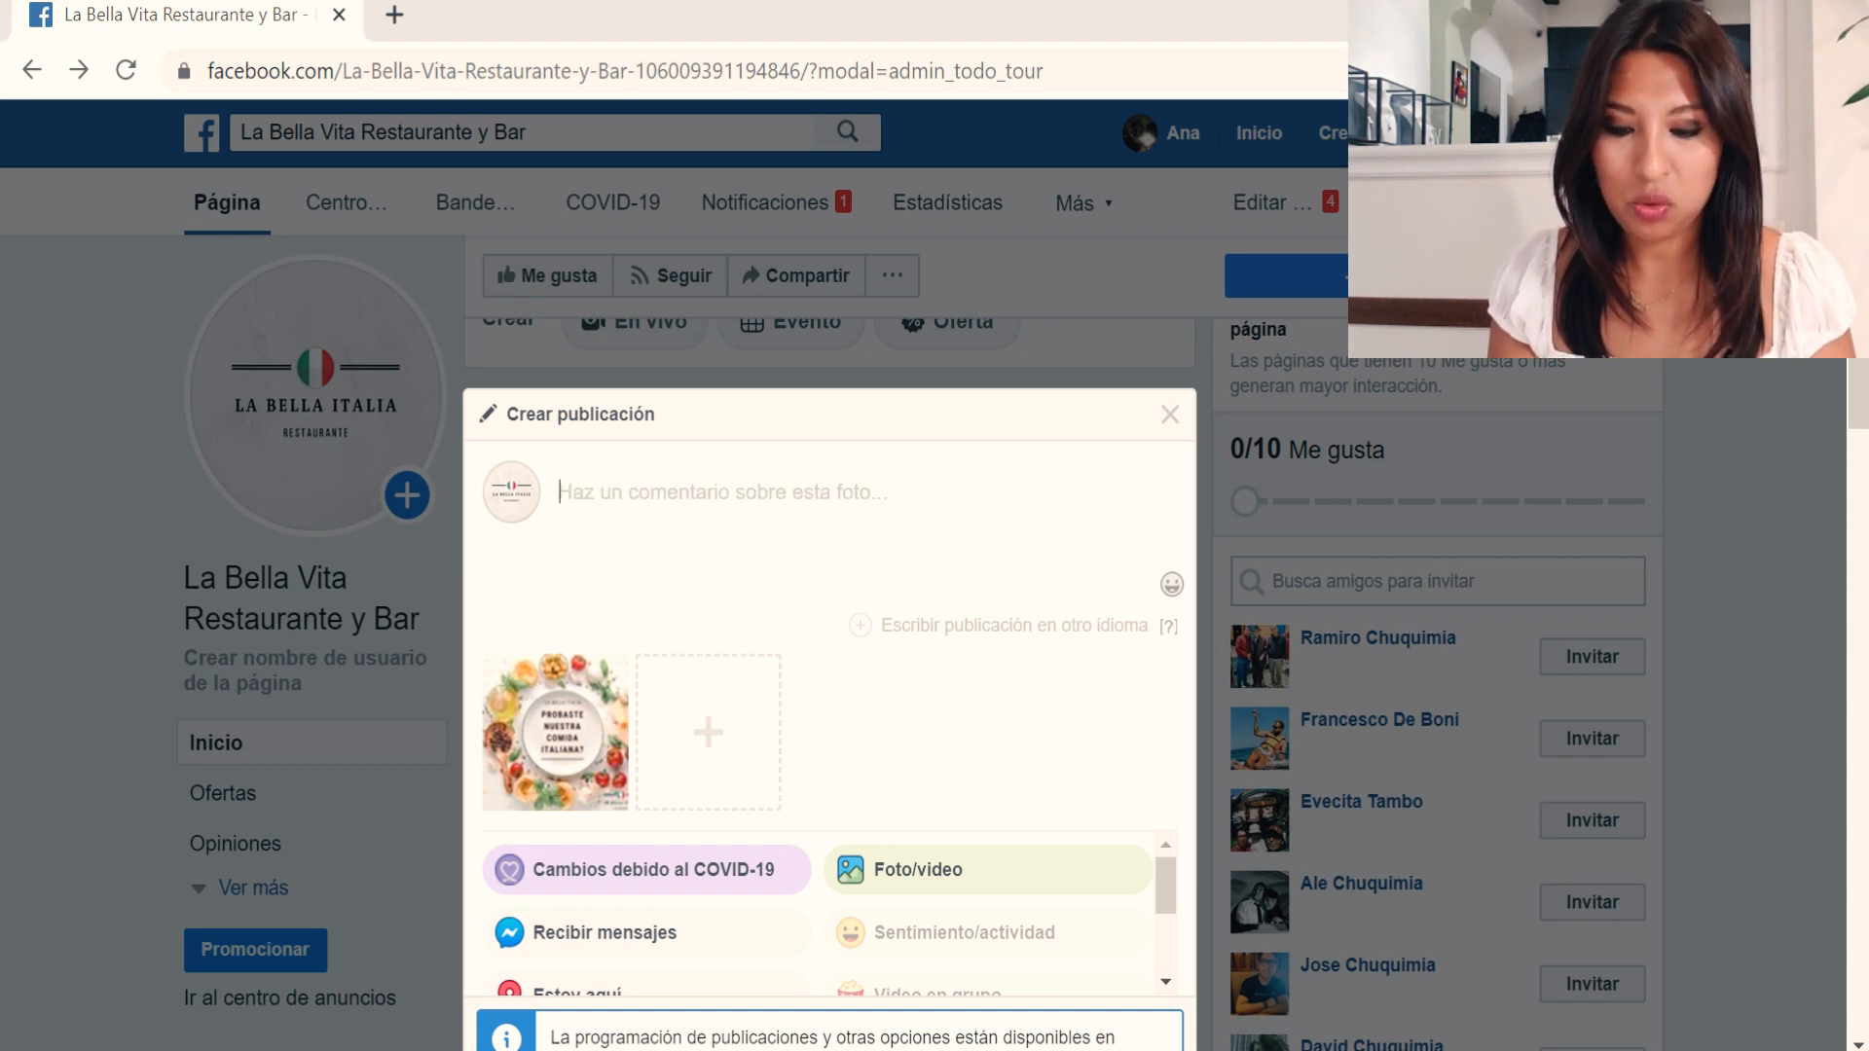
text(TE GUSTA )
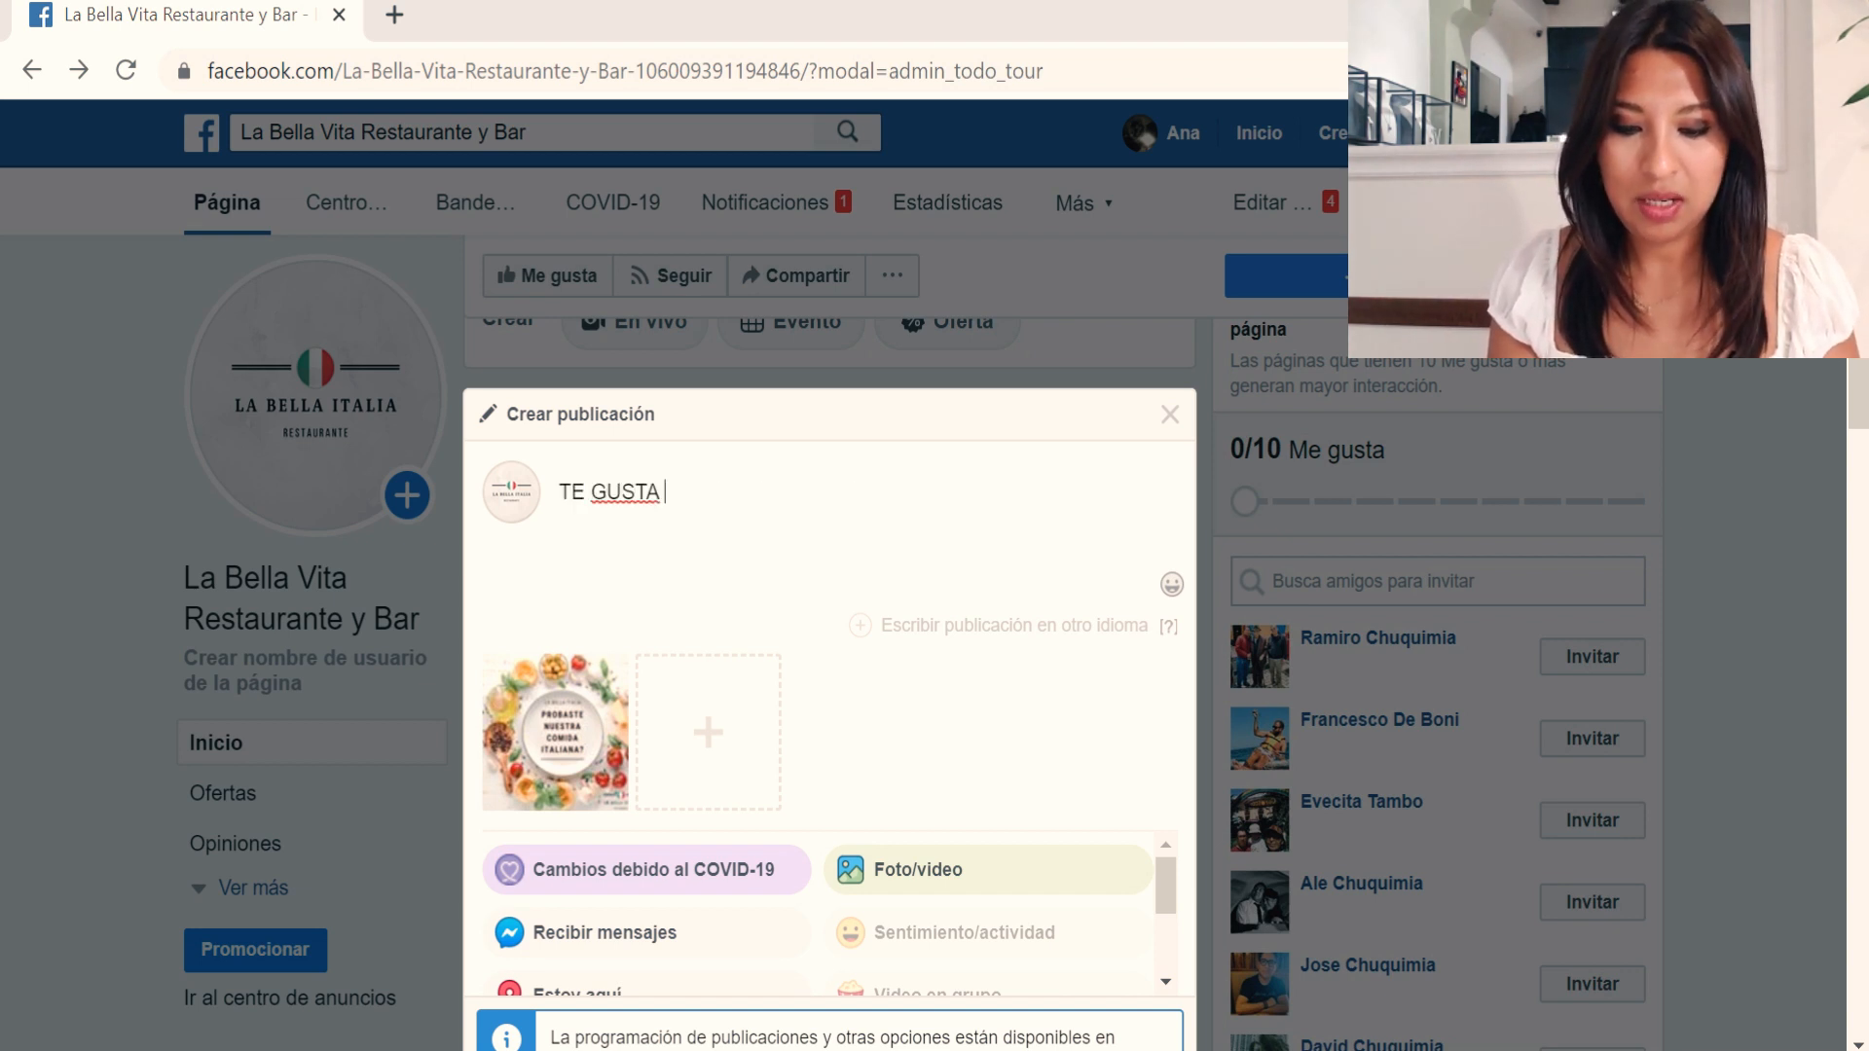
text(LA COMIDA IT)
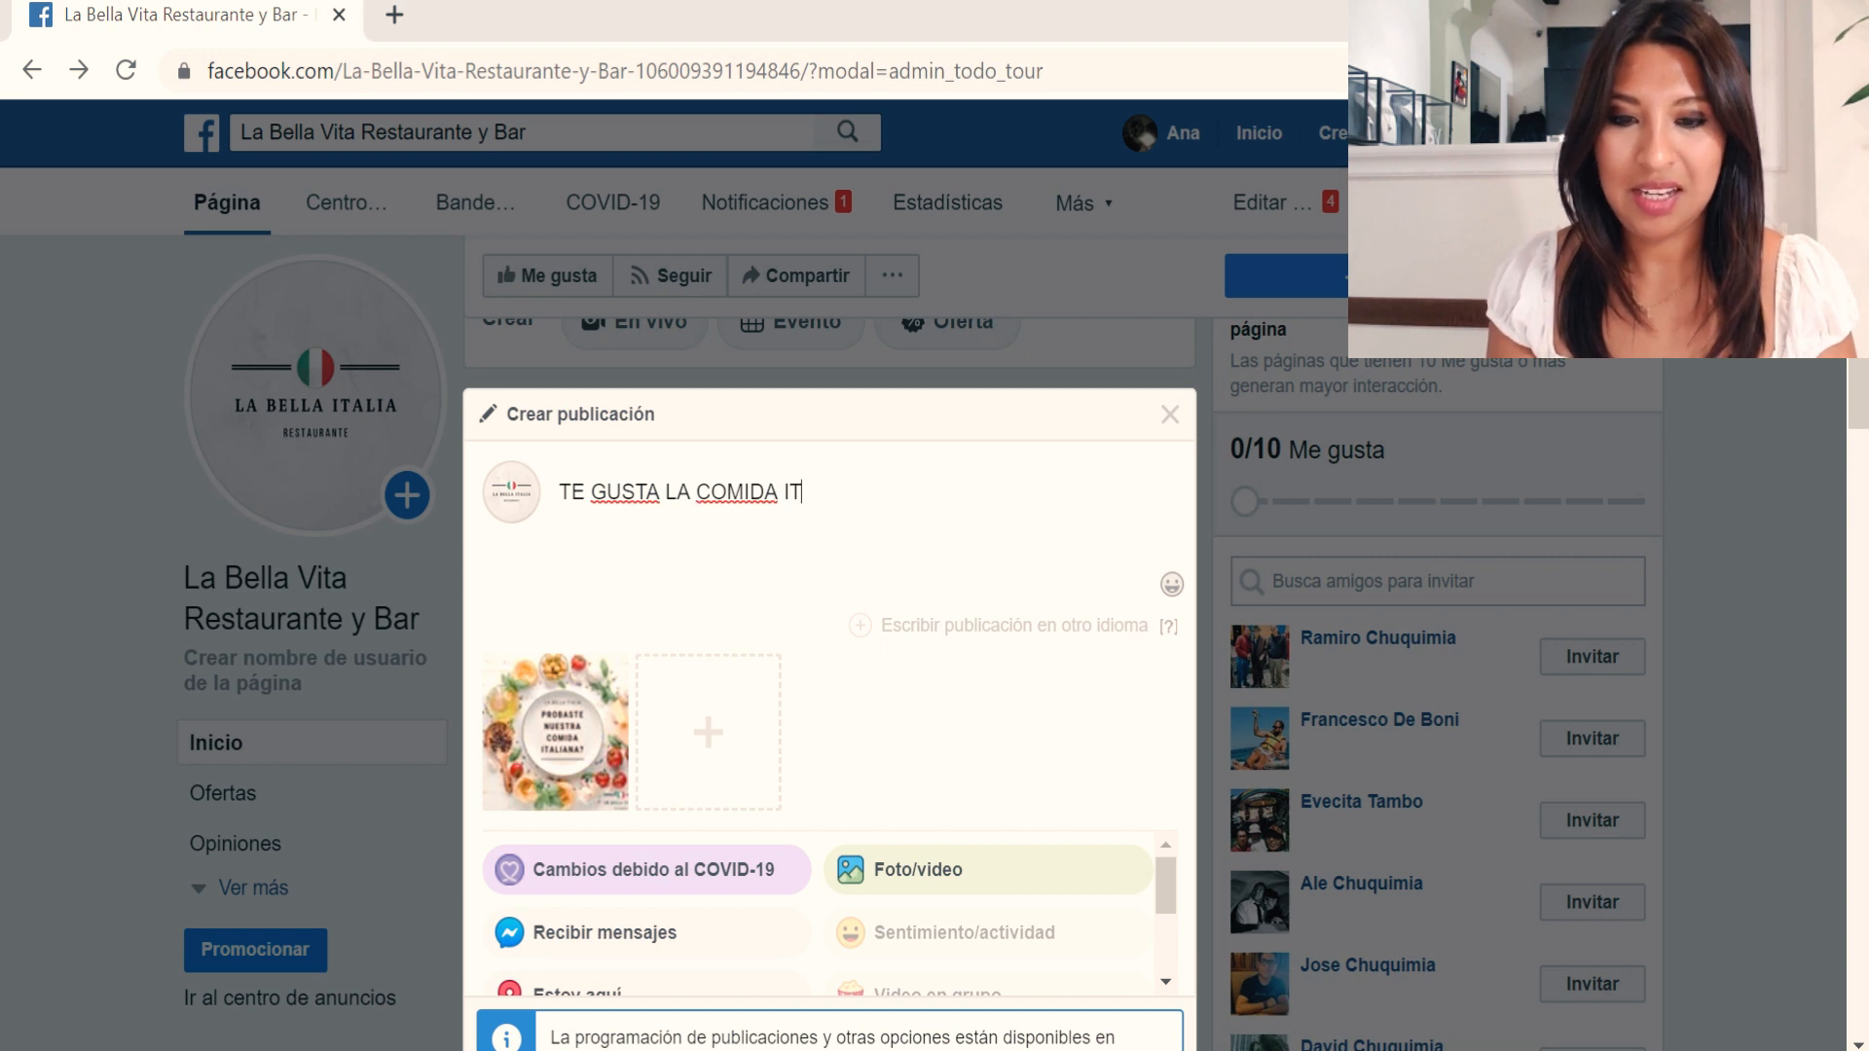
text(ALIANA=)
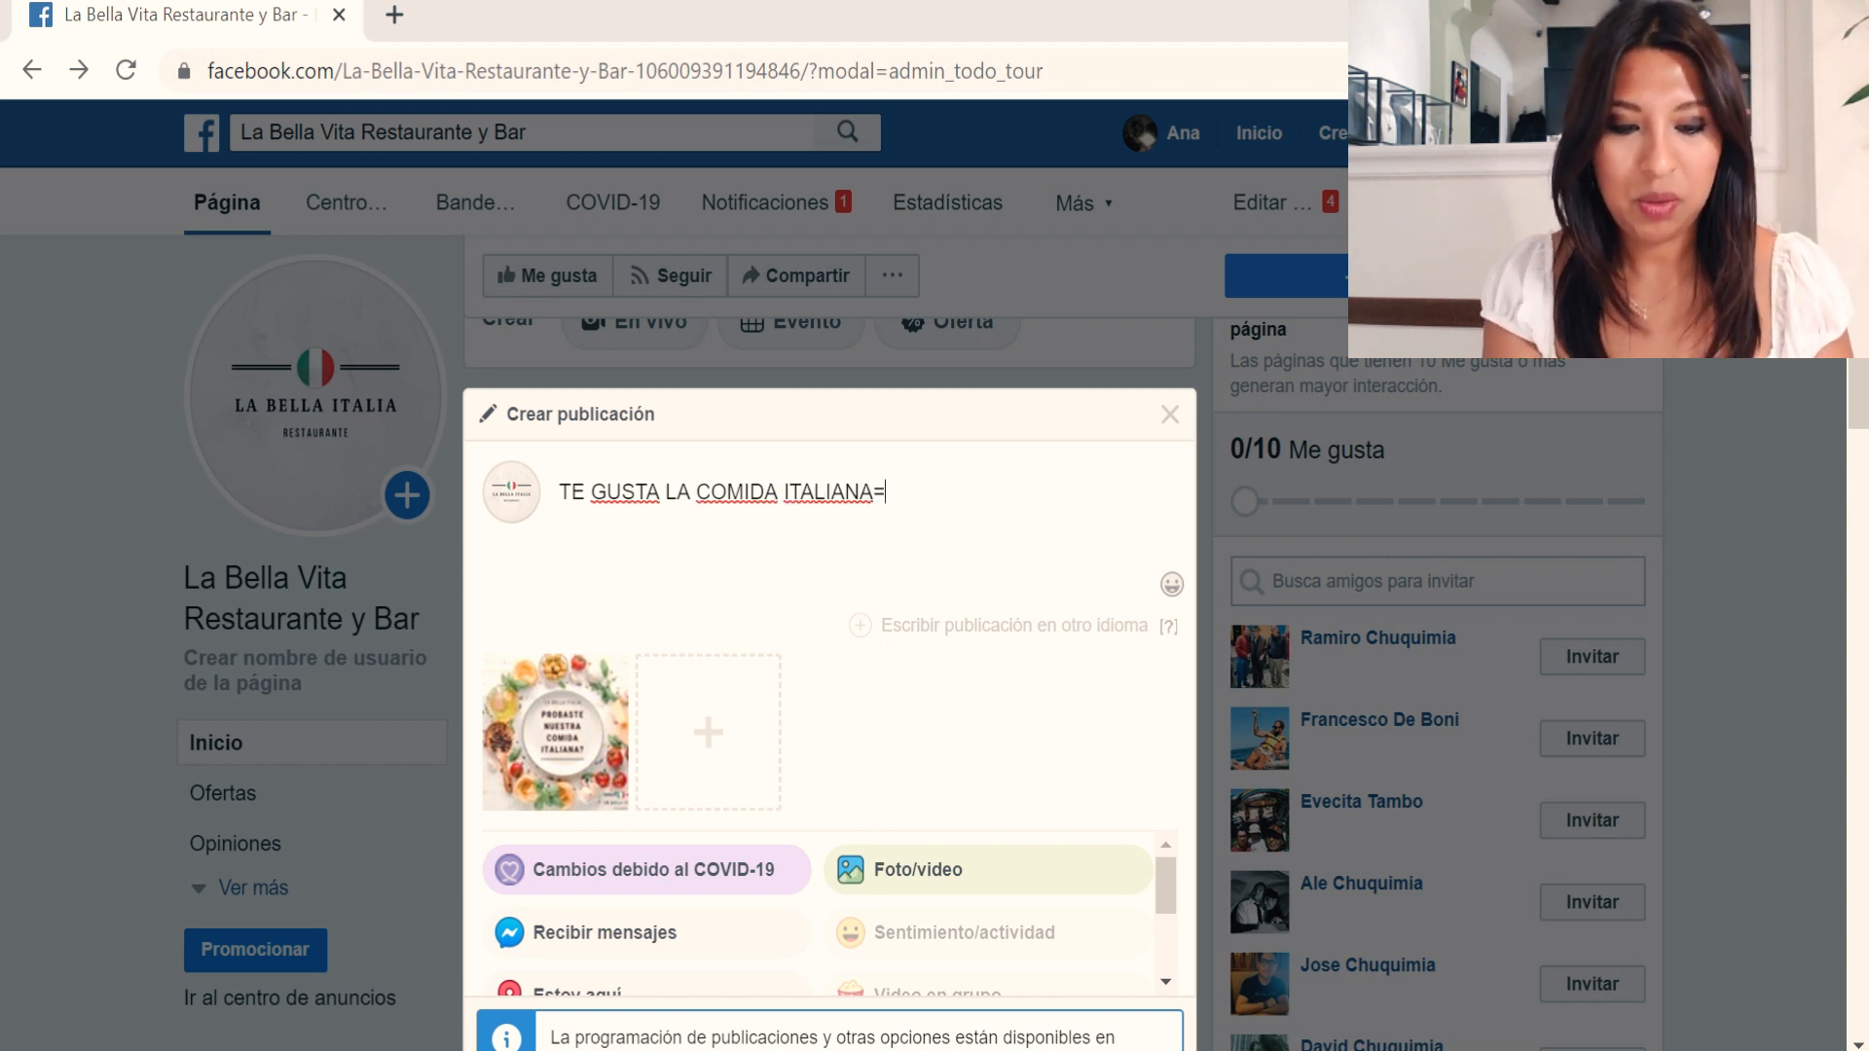
key(BackSpace)
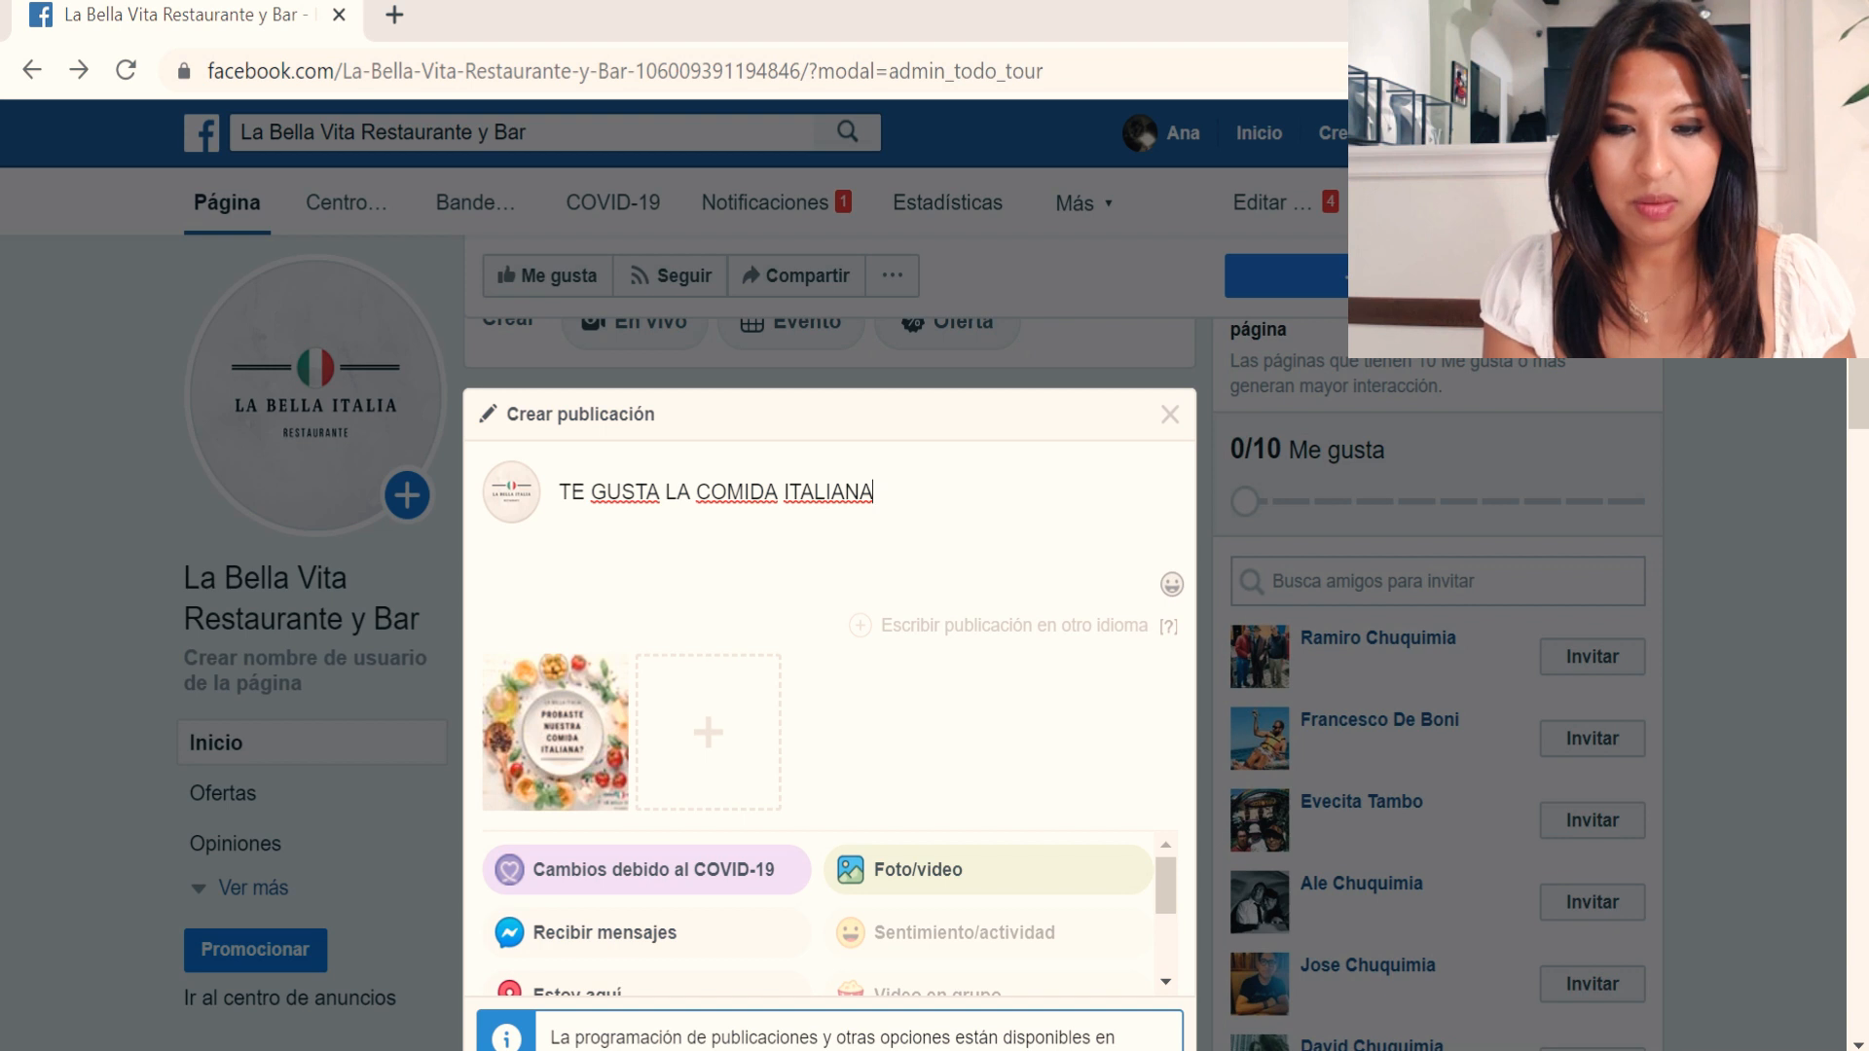
text(?)
key(Return)
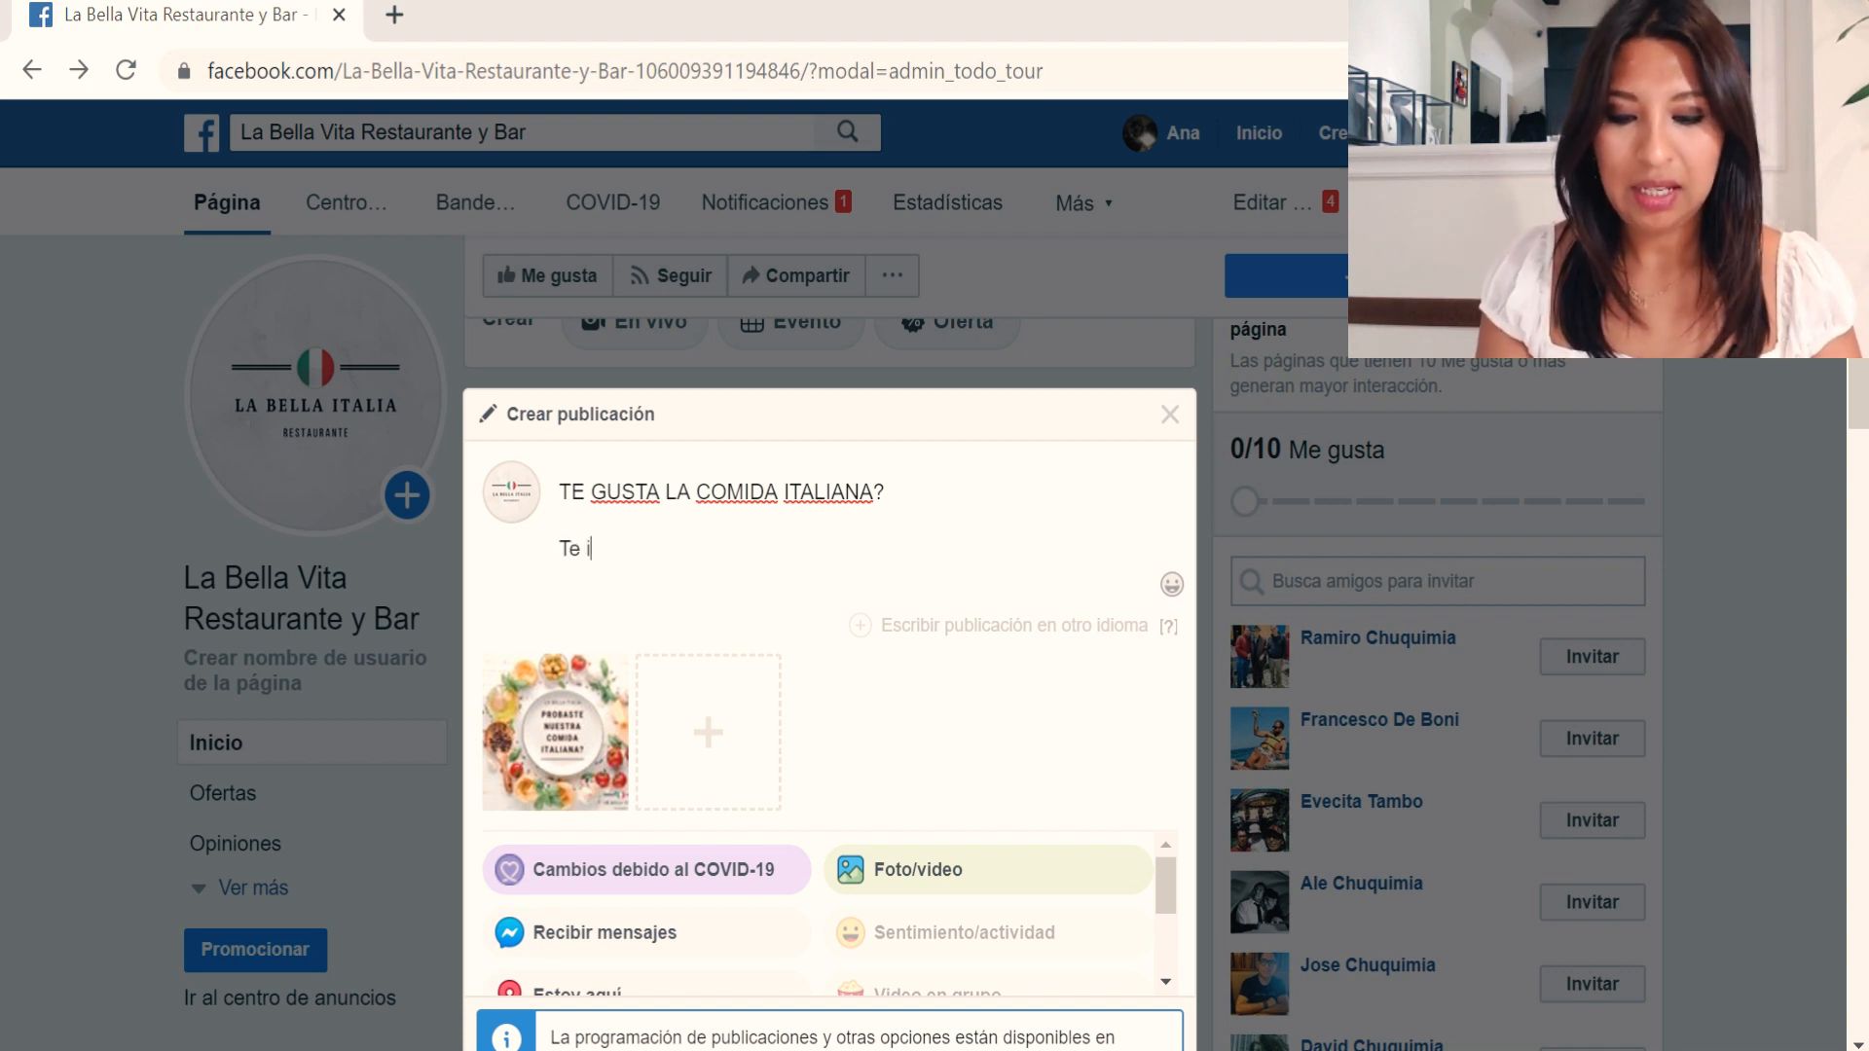
Write the invitation "Te invitamos al nuevo restaurante de Comida Gourmet" below the headline.
text(nvitamos a nue)
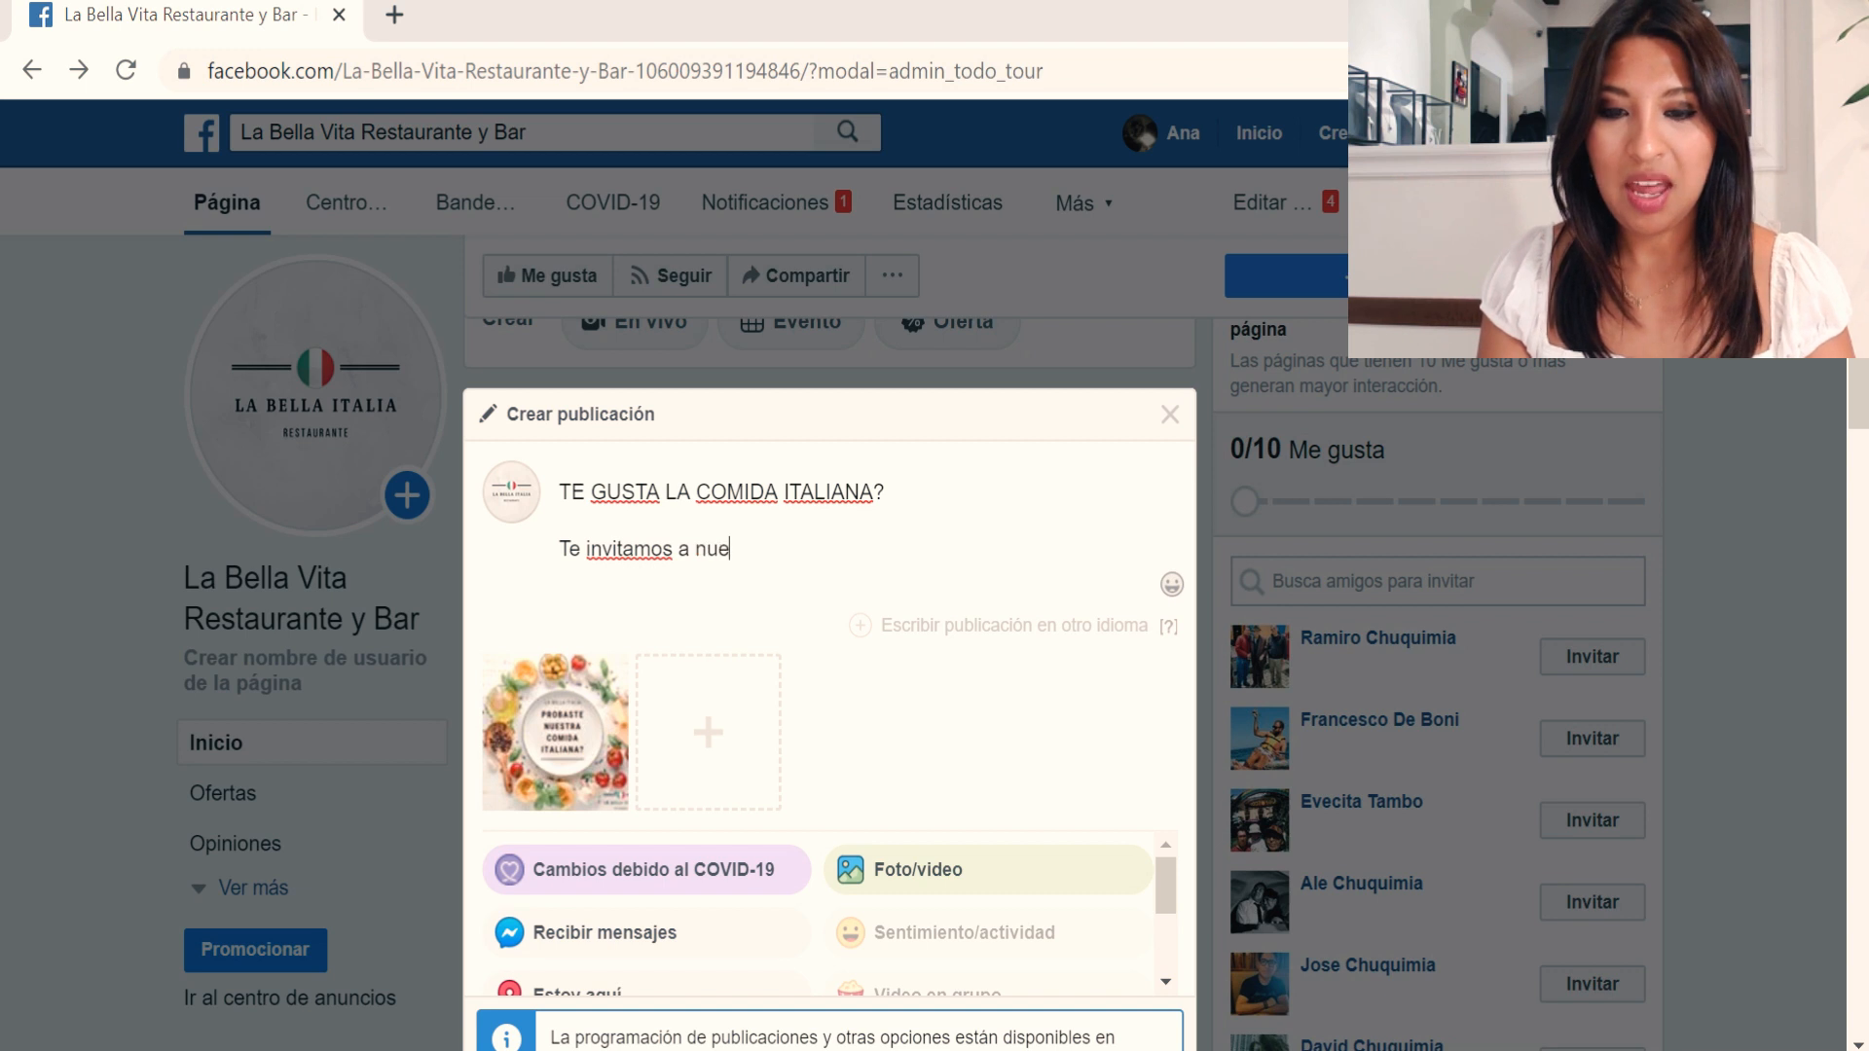
key(BackSpace)
key(BackSpace)
key(BackSpace)
key(BackSpace)
text(l )
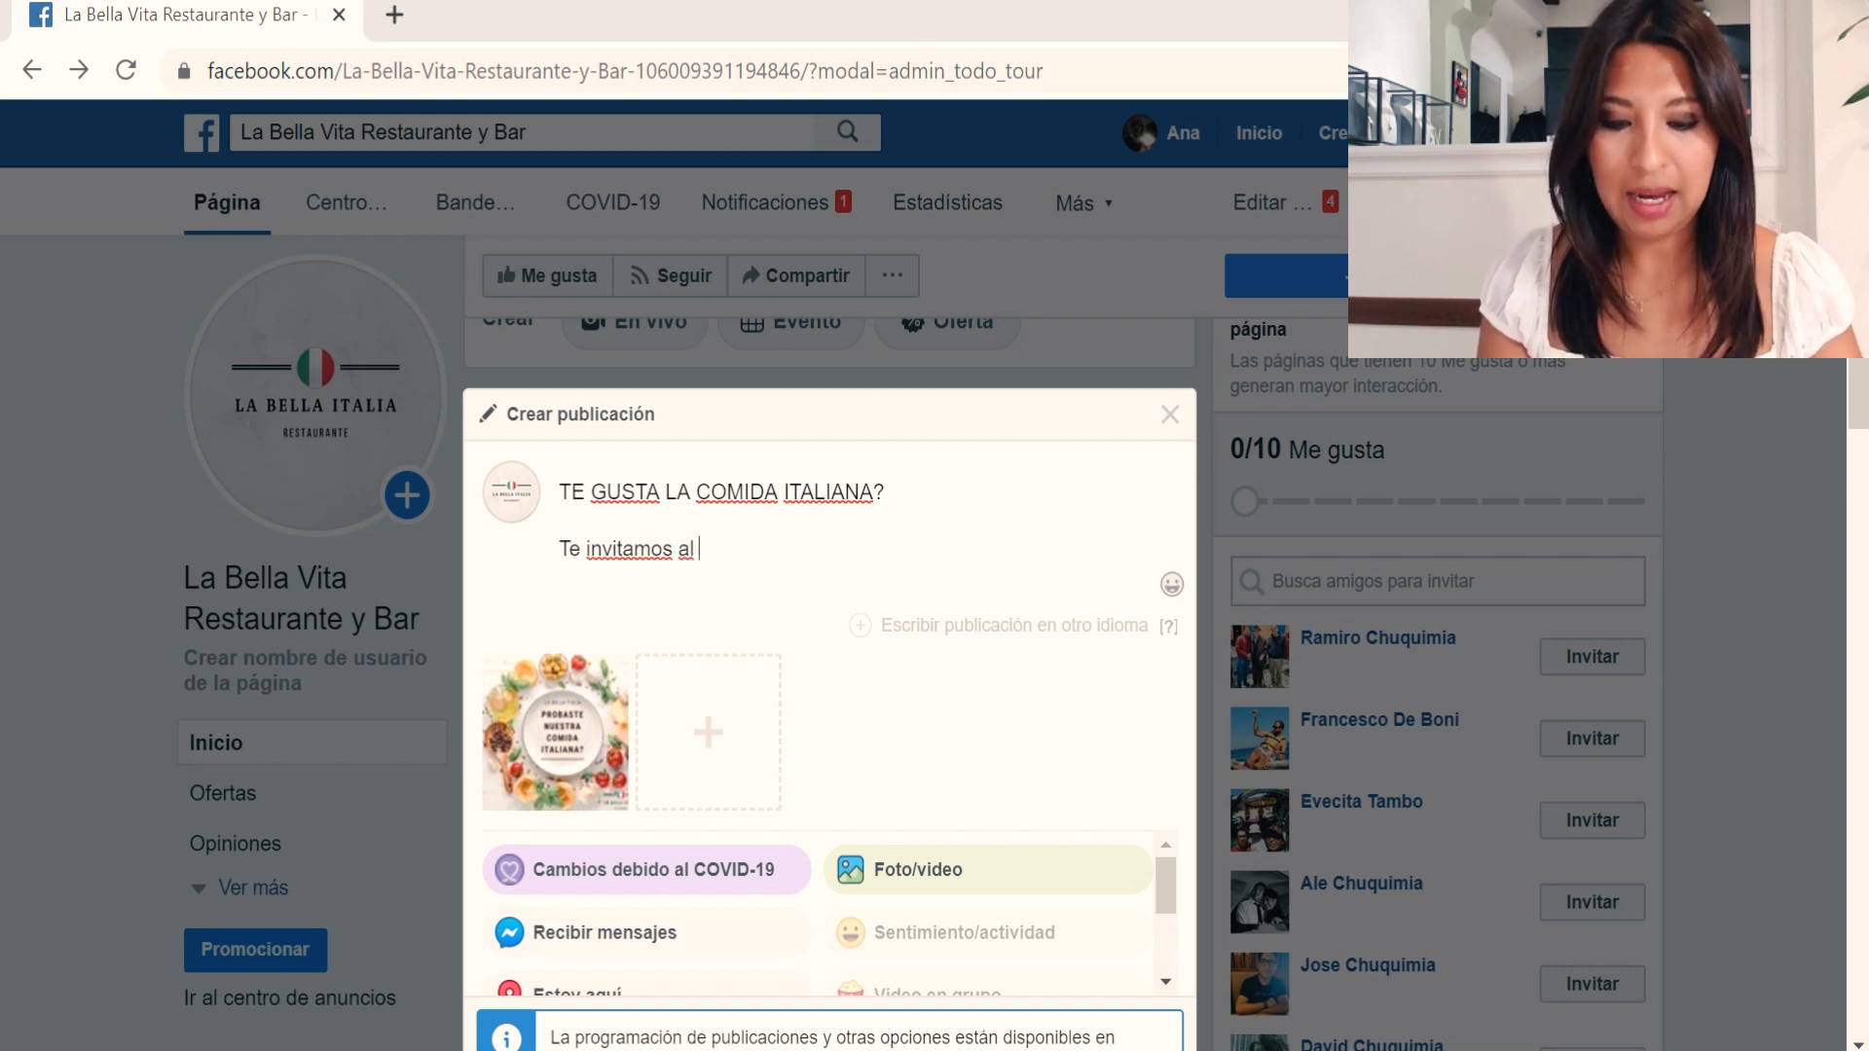
text(nuevo restaurante de COmida)
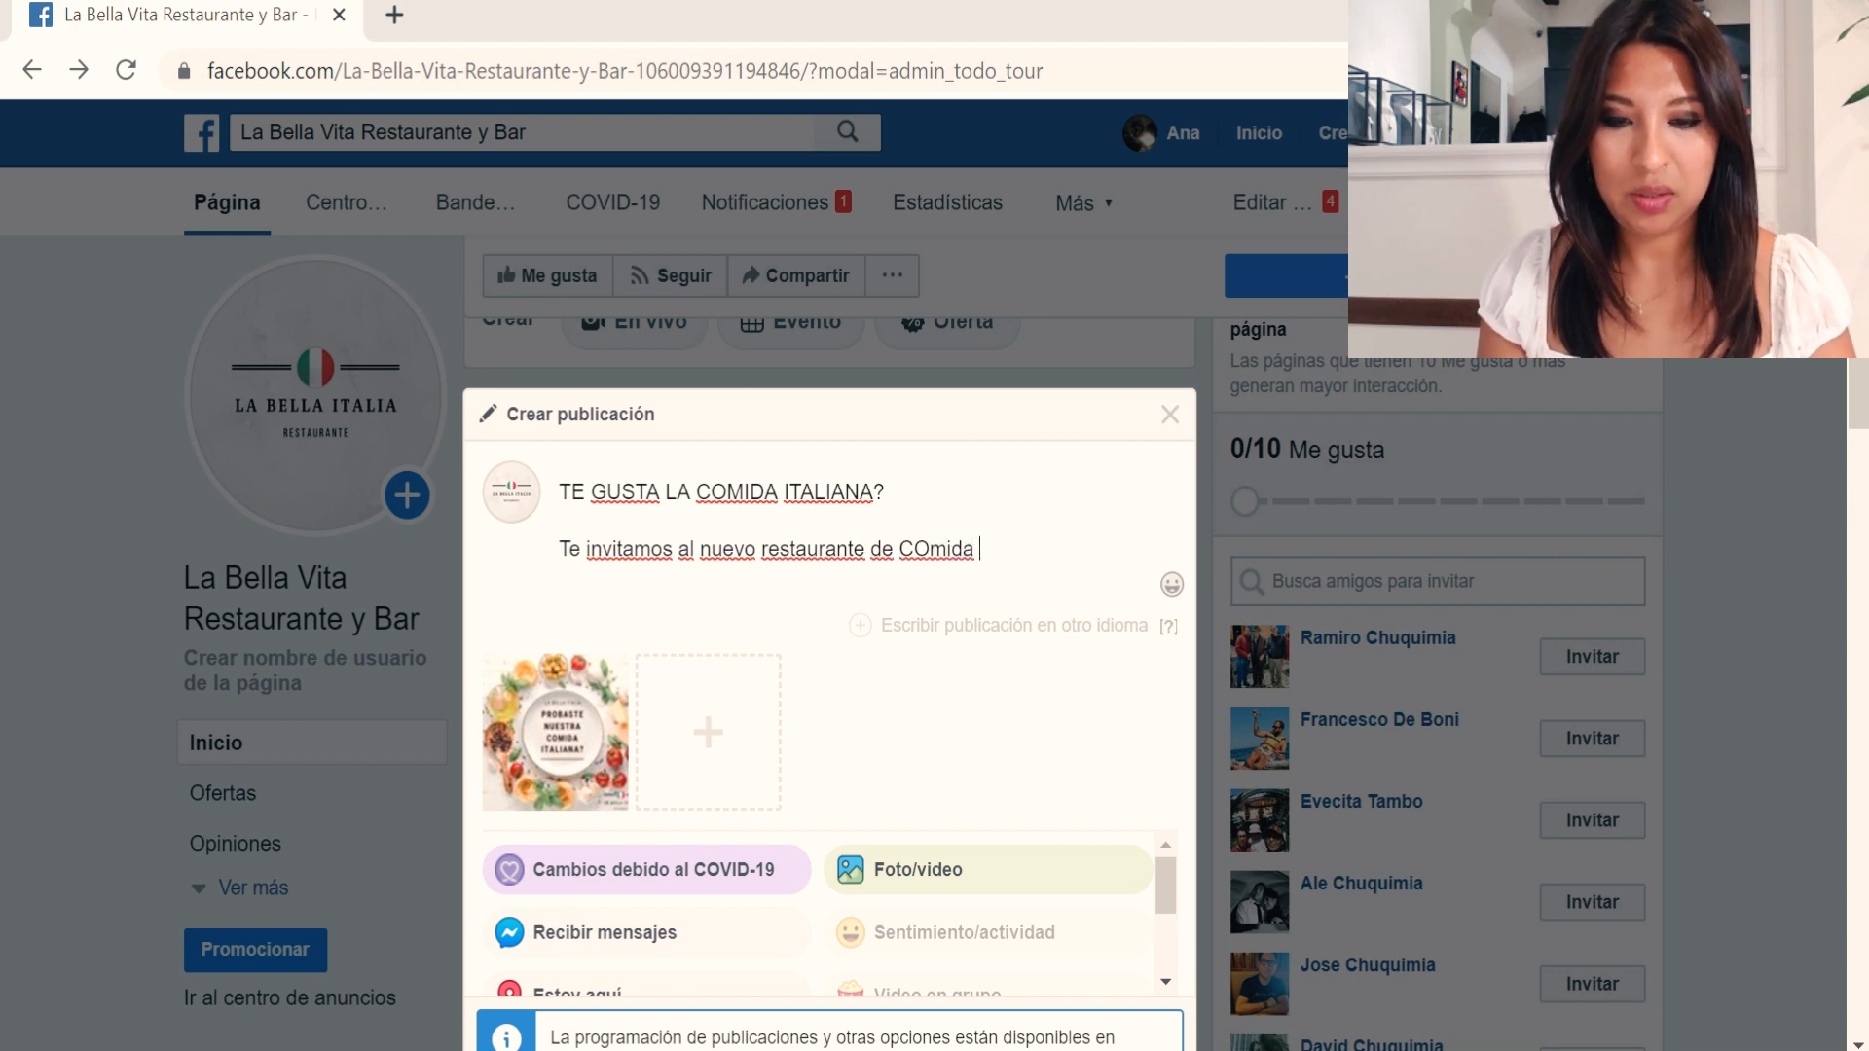
key(BackSpace)
key(BackSpace)
key(BackSpace)
key(BackSpace)
key(BackSpace)
text(omid)
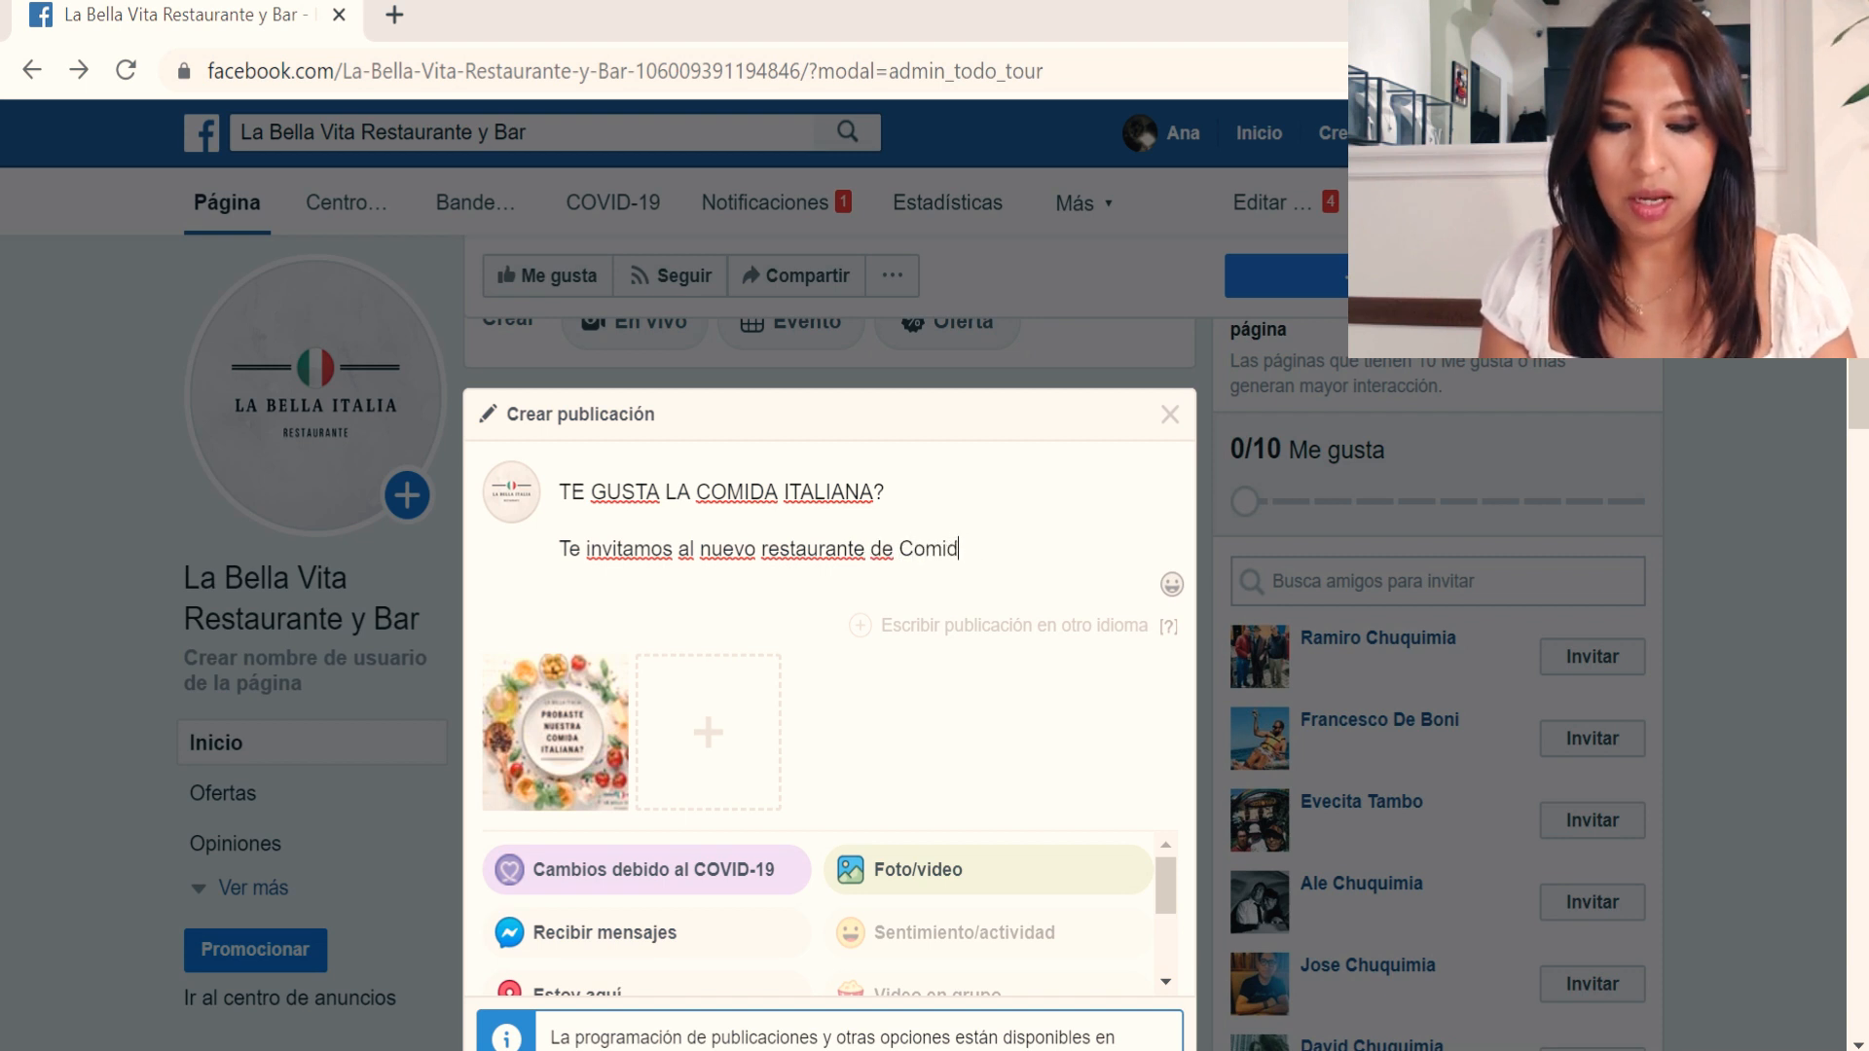
text(a Gourmet)
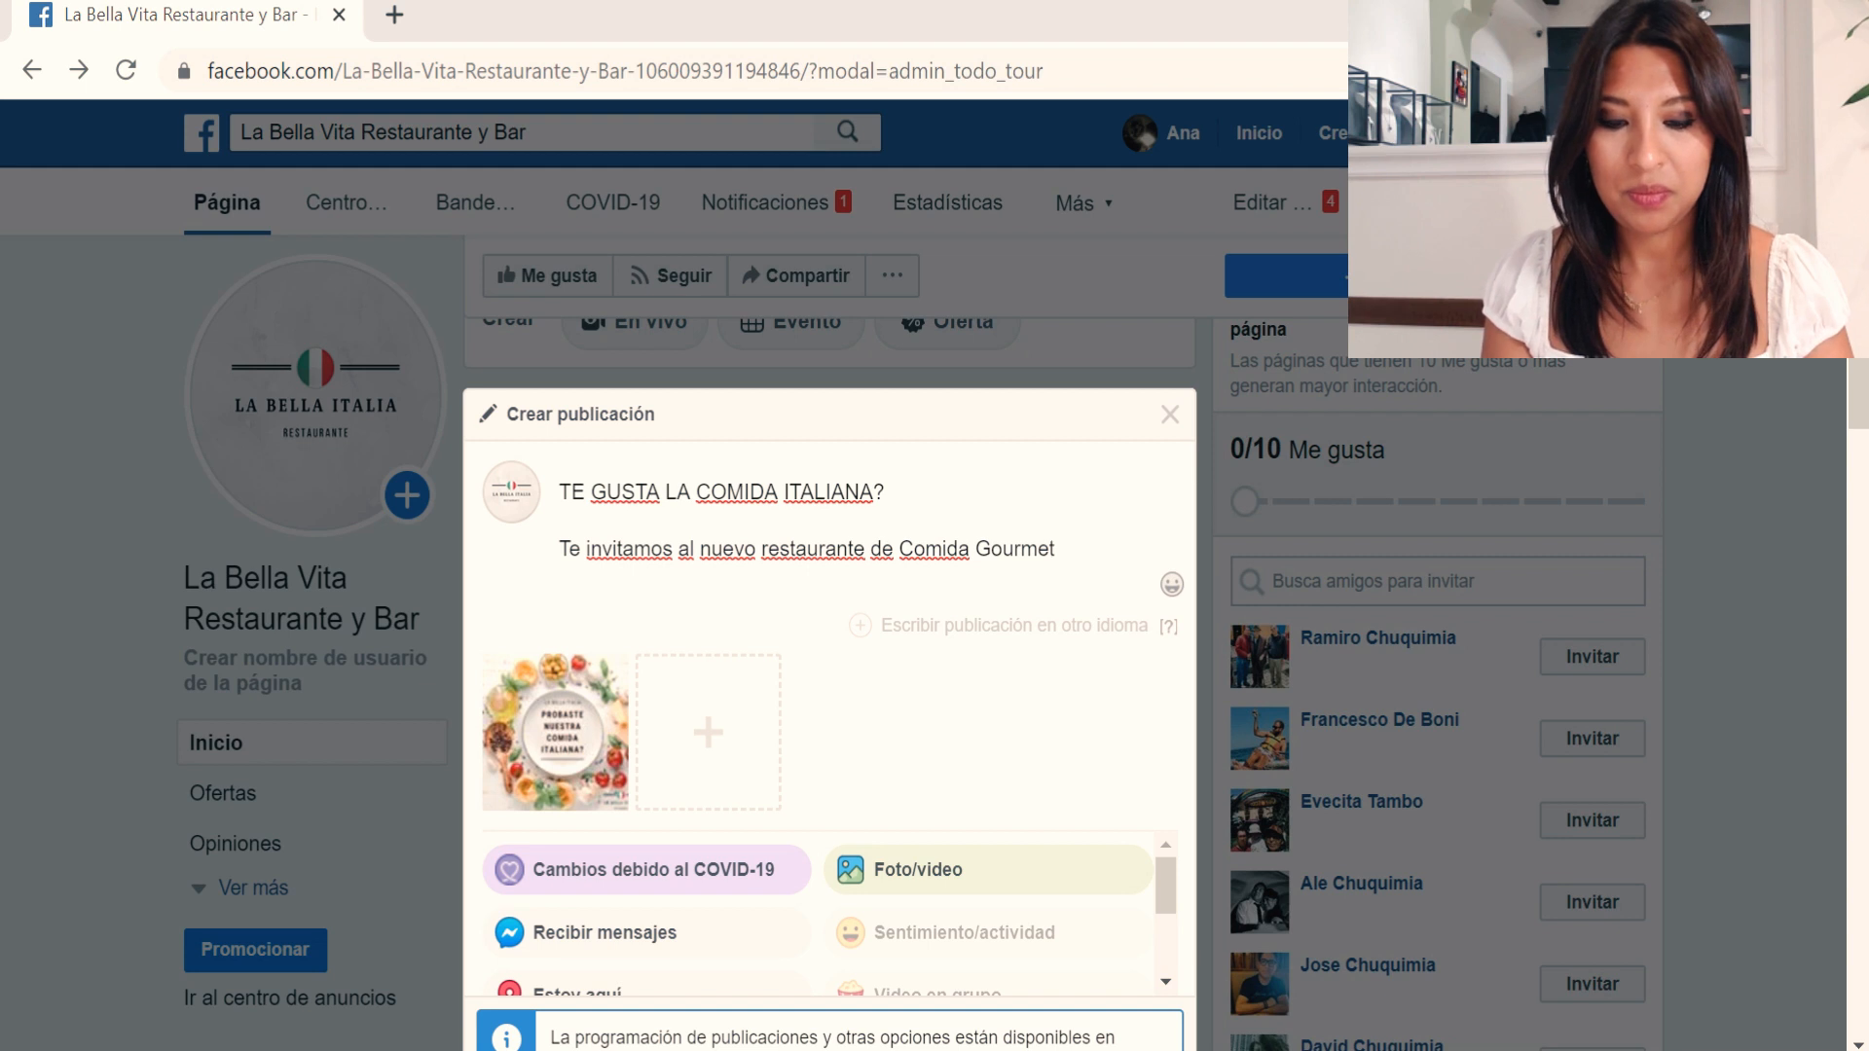
Complete the invitation sentence with the word "Italiano.".
text( ITalia)
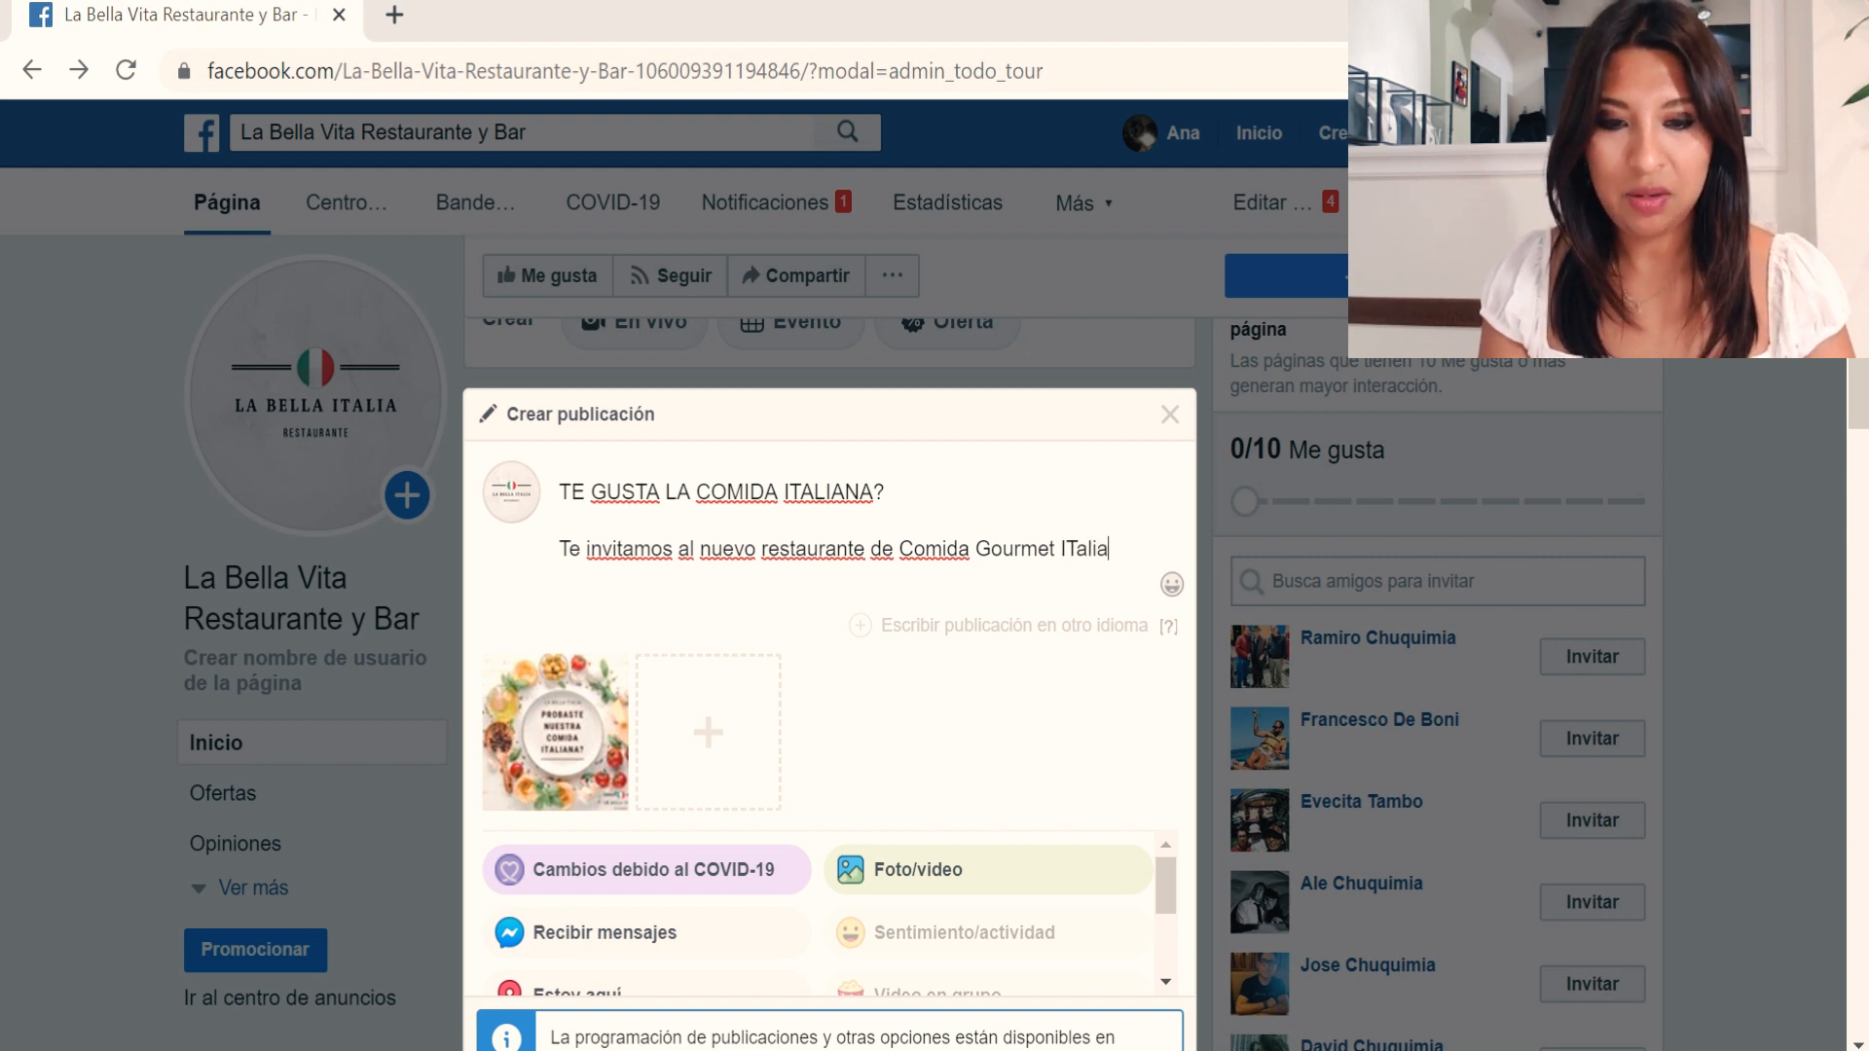
text(no Con)
key(BackSpace)
key(BackSpace)
key(BackSpace)
key(BackSpace)
key(BackSpace)
key(BackSpace)
key(BackSpace)
key(BackSpace)
key(BackSpace)
key(BackSpace)
key(BackSpace)
text(talin)
key(BackSpace)
text(ano,)
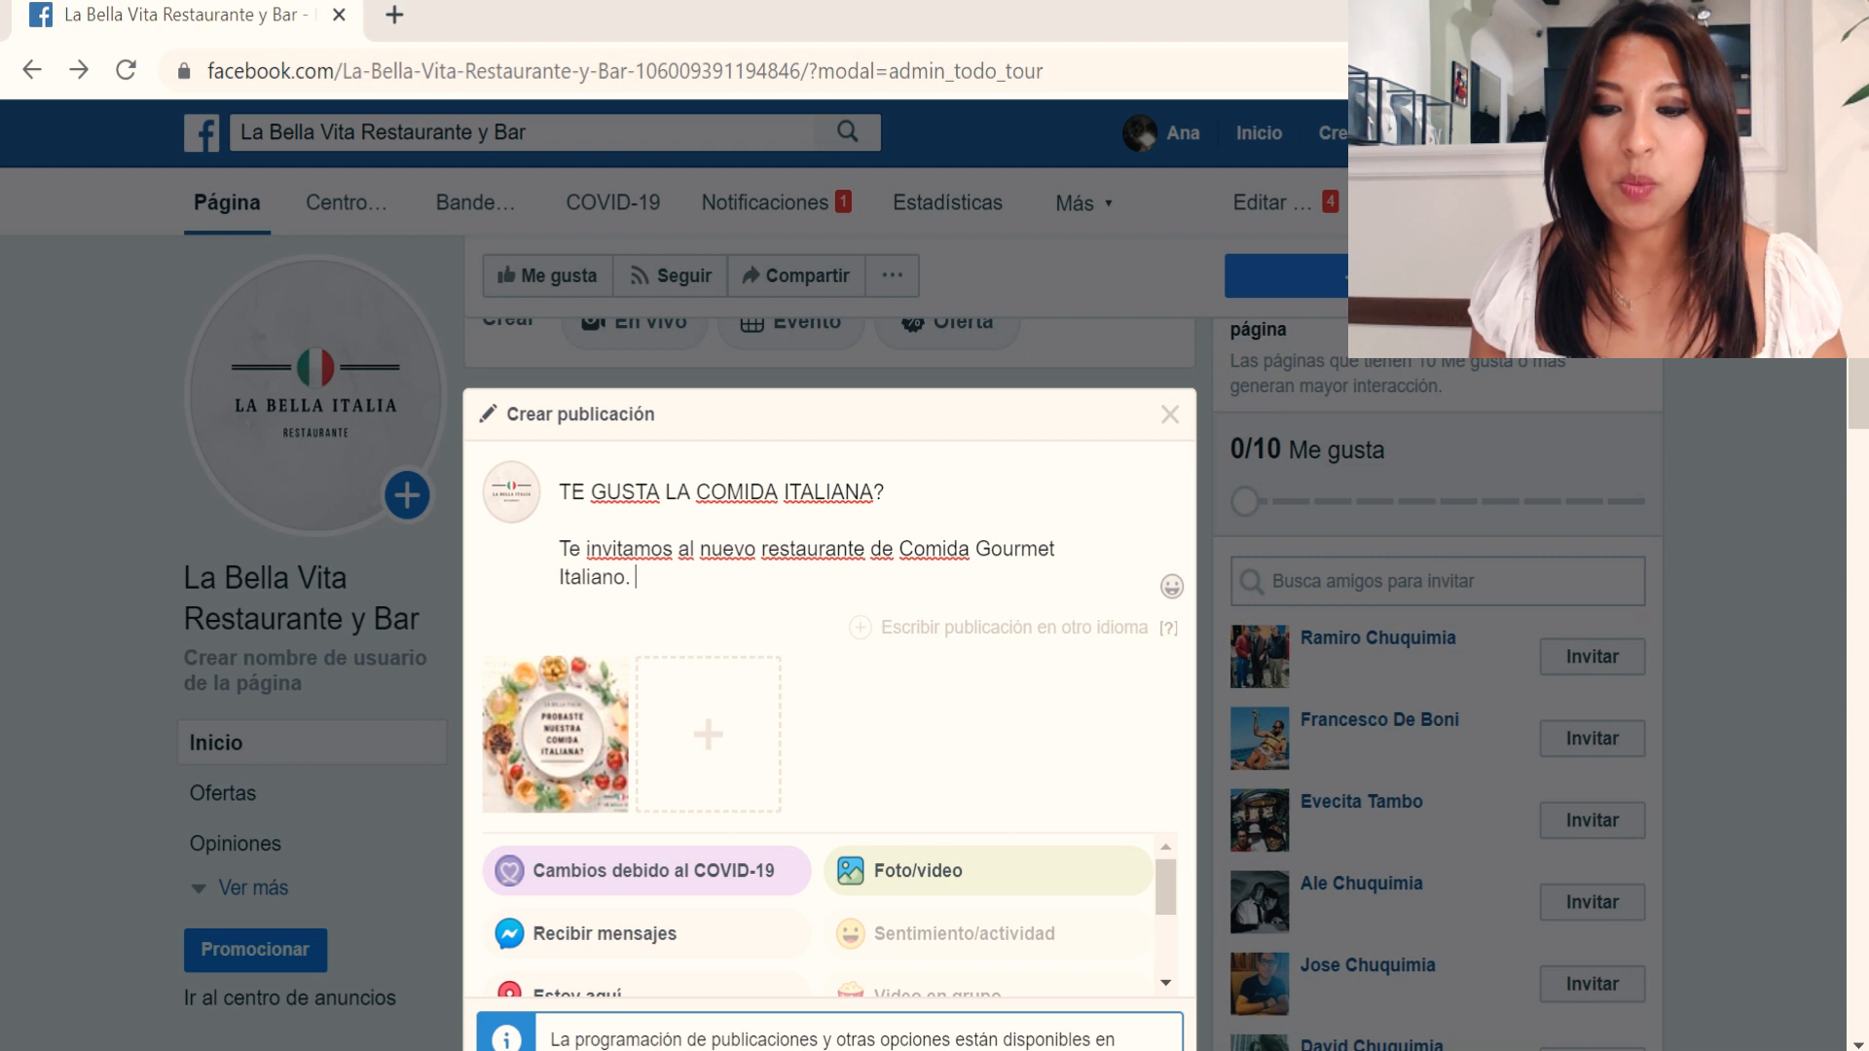
Add a separate closing line reading "LLama Ahora al", the restaurant's phone number, and "para reservar tu mesa!".
key(Return)
key(Return)
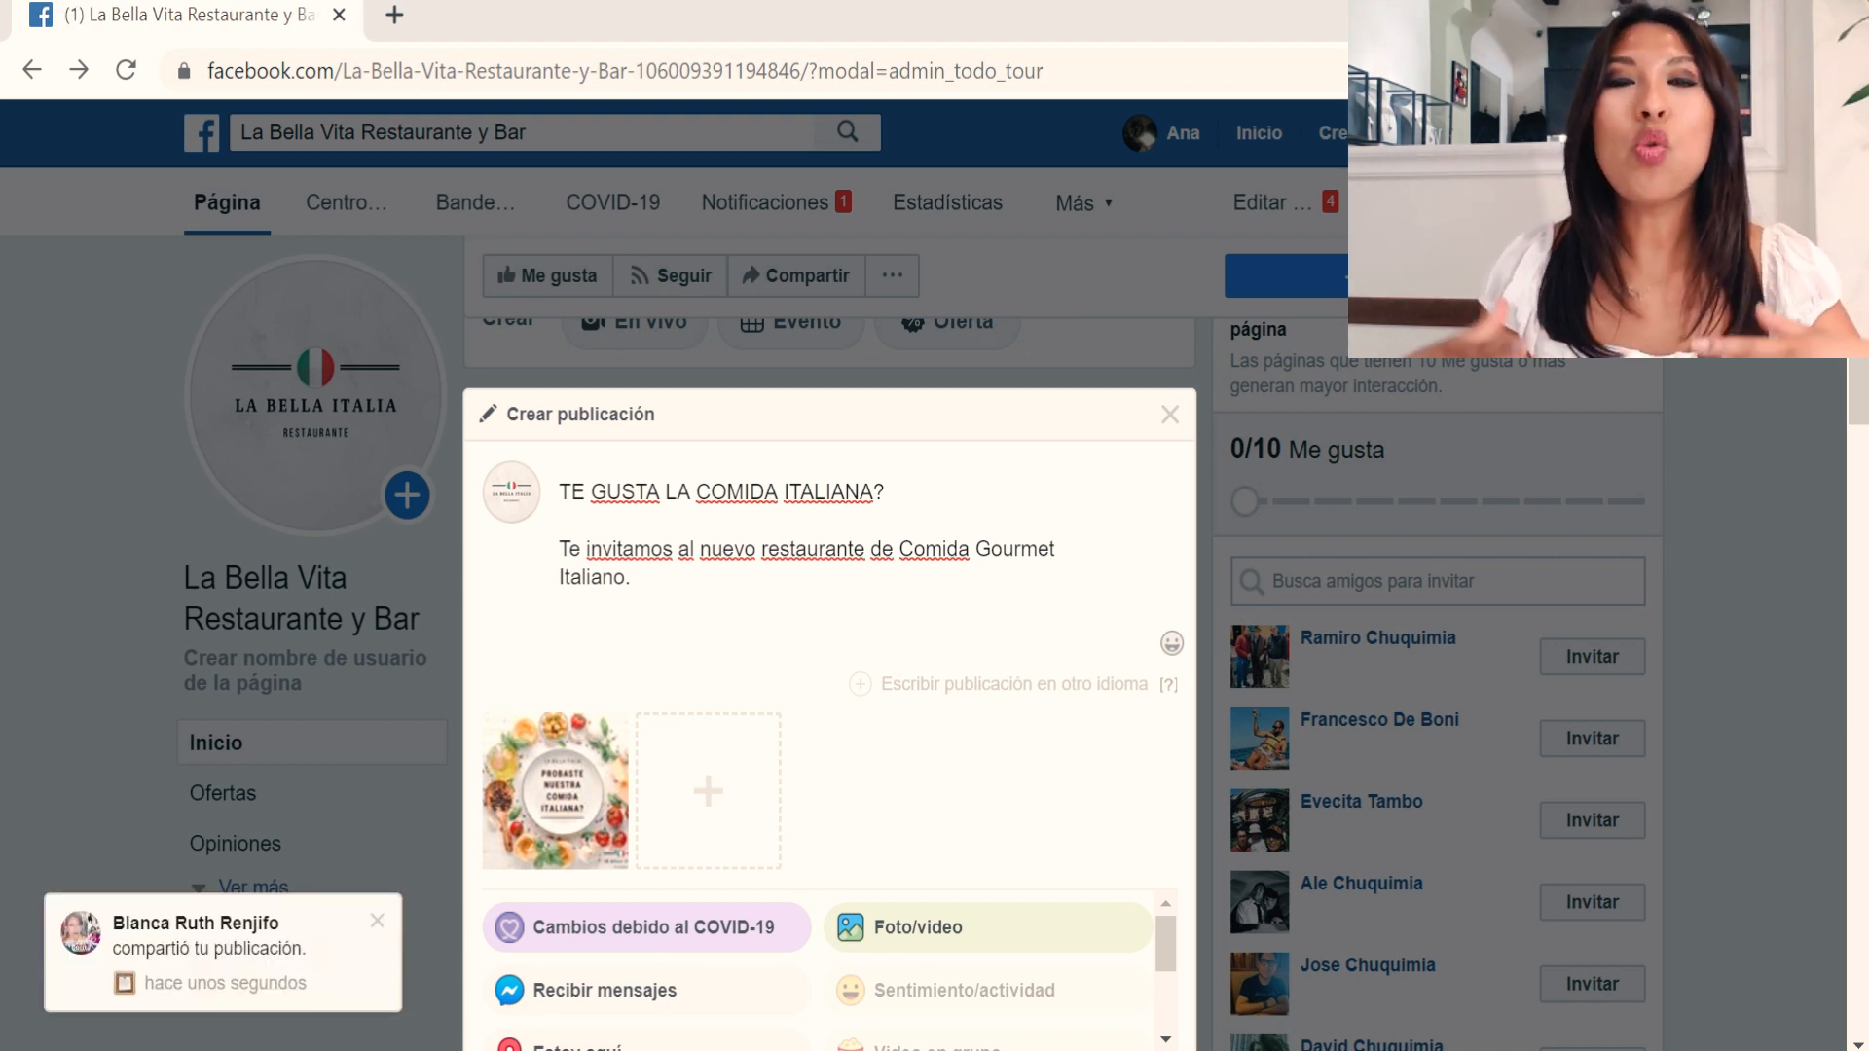
key(BackSpace)
key(BackSpace)
key(BackSpace)
key(BackSpace)
key(BackSpace)
key(BackSpace)
key(BackSpace)
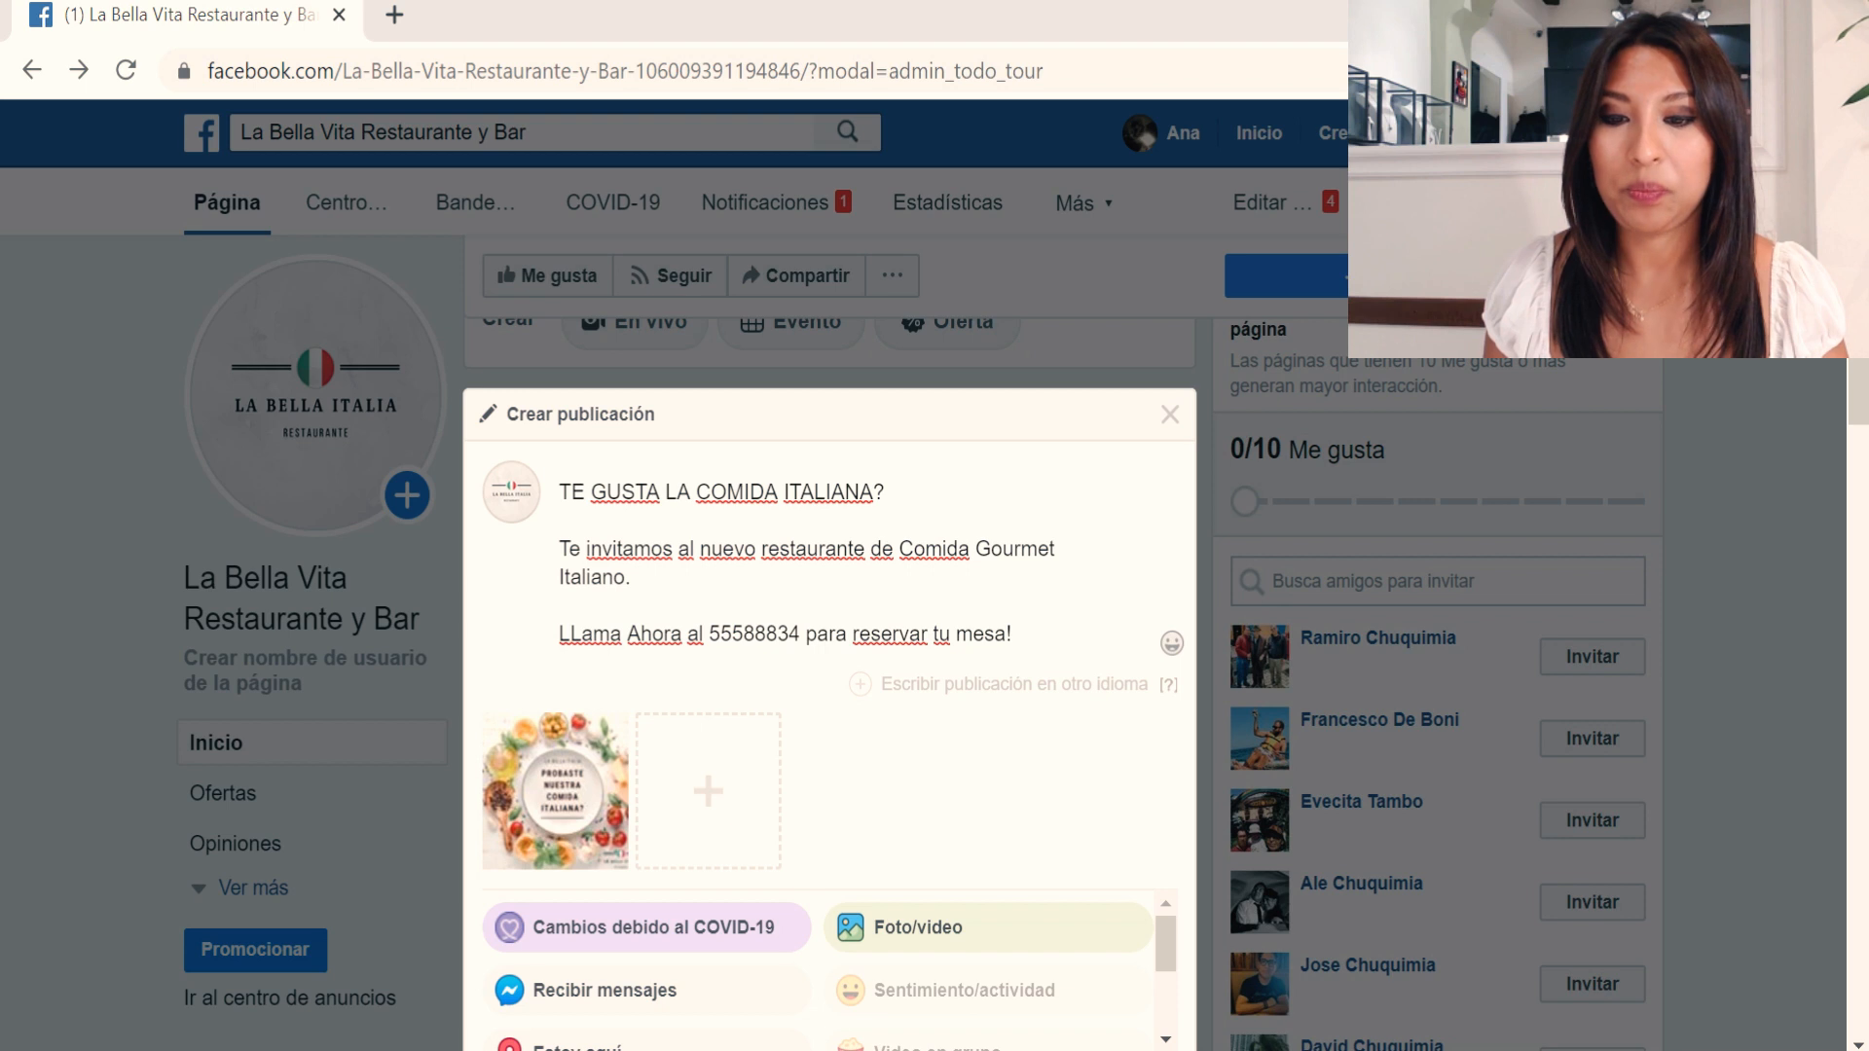
Insert the monocle face emoji in front of the headline "TE GUSTA LA COMIDA ITALIANA?".
click(1171, 642)
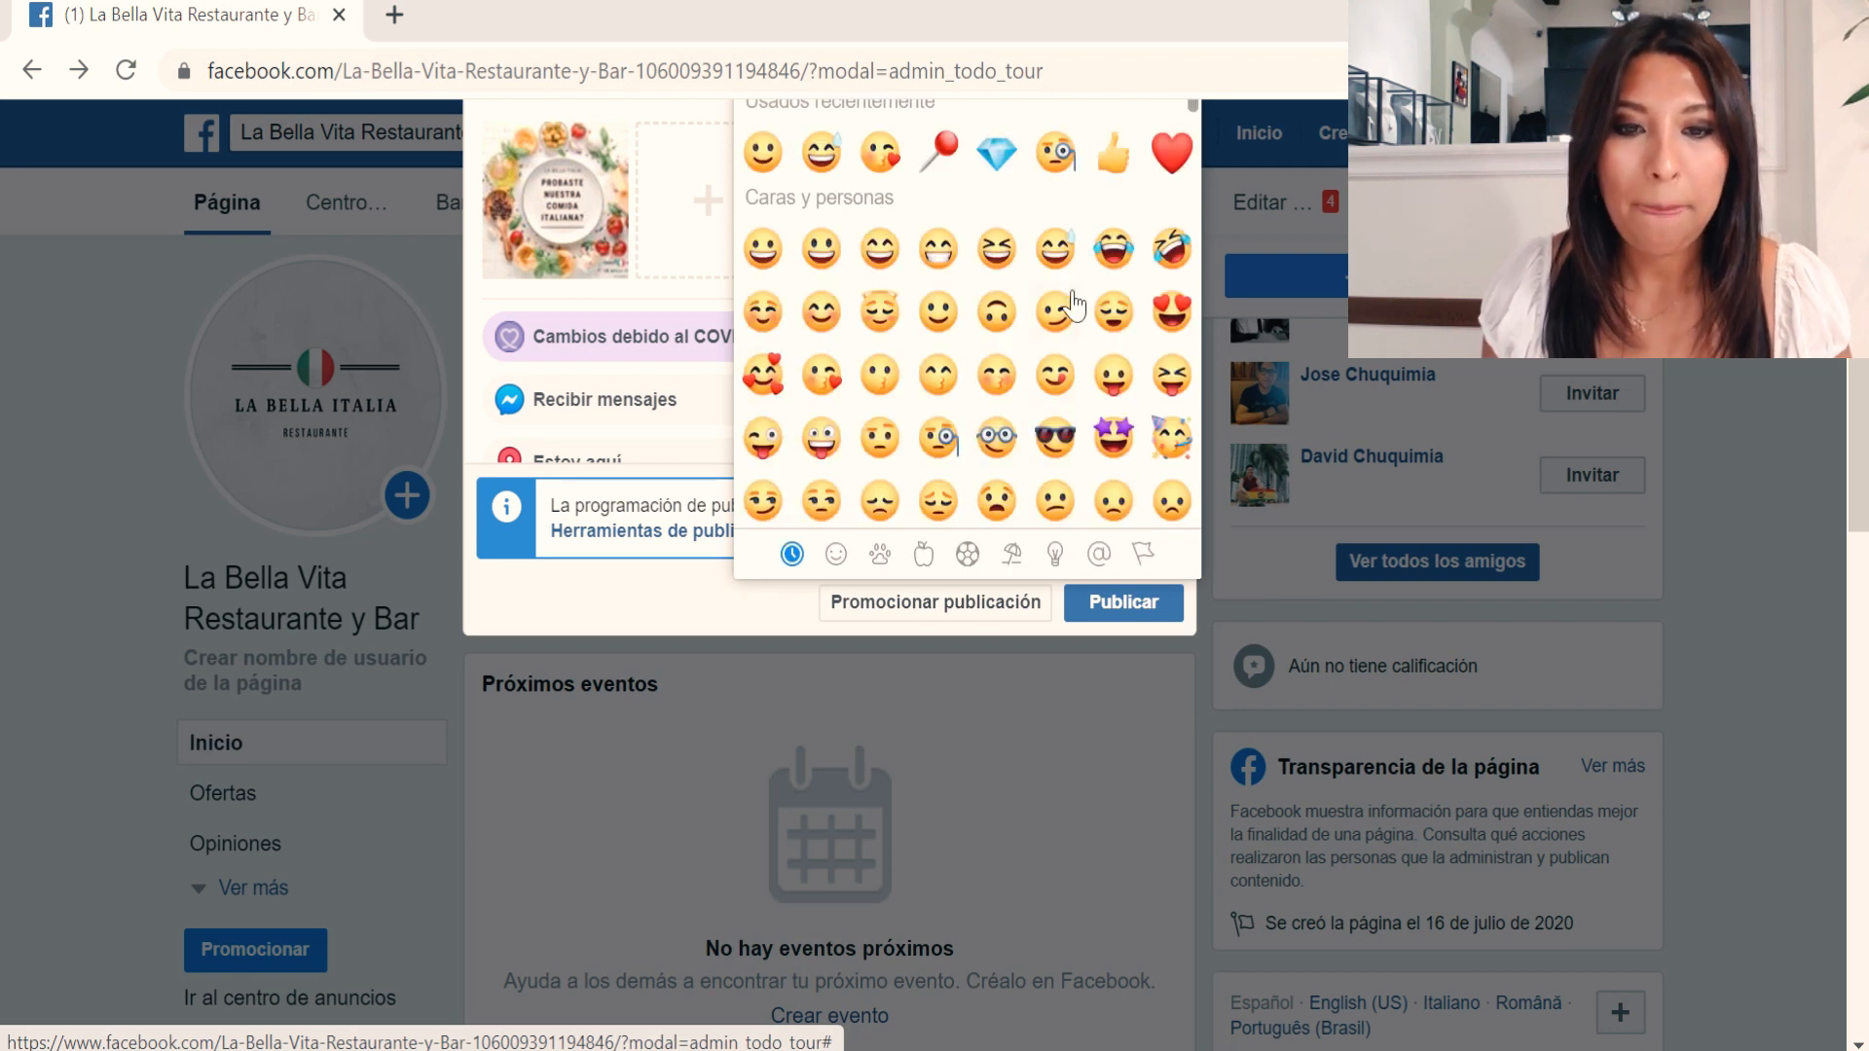
click(1059, 176)
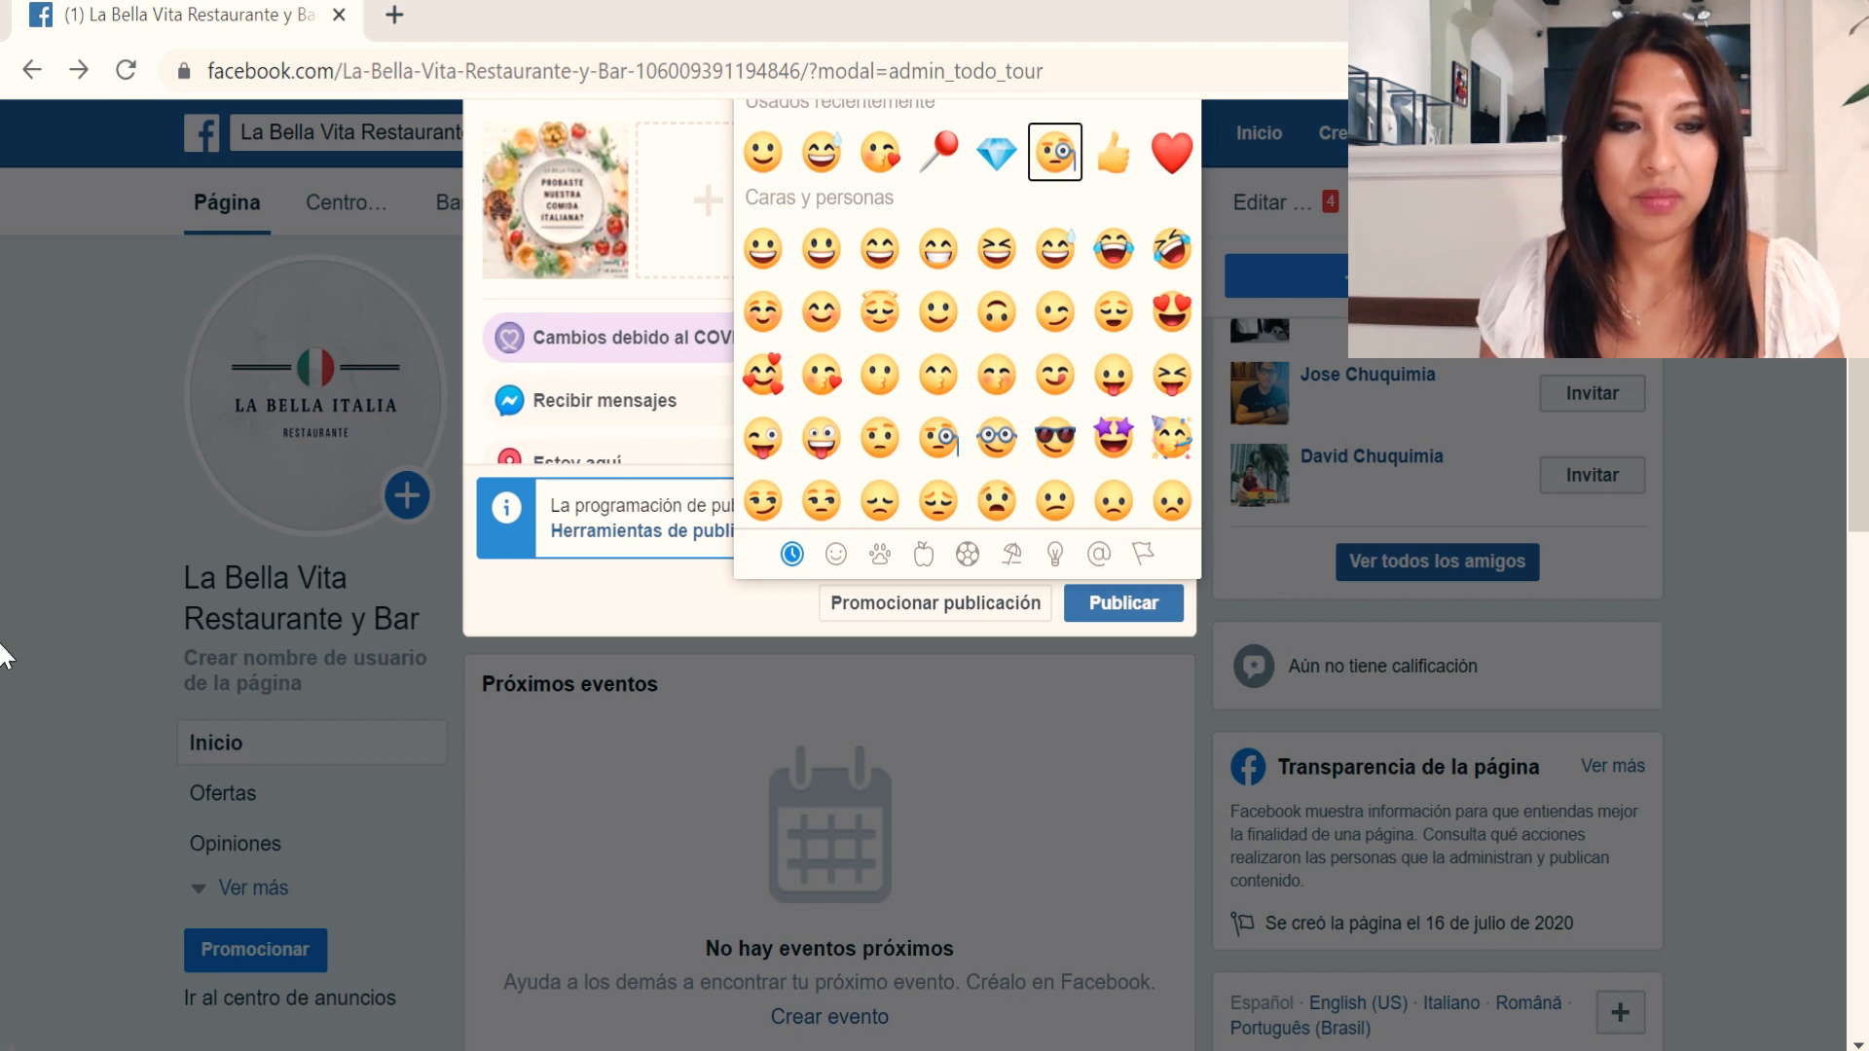
scroll(3, 526, up, 5)
Insert a grinning open-mouthed face emoji at the start of the "Te invitamos" line.
click(568, 601)
click(559, 581)
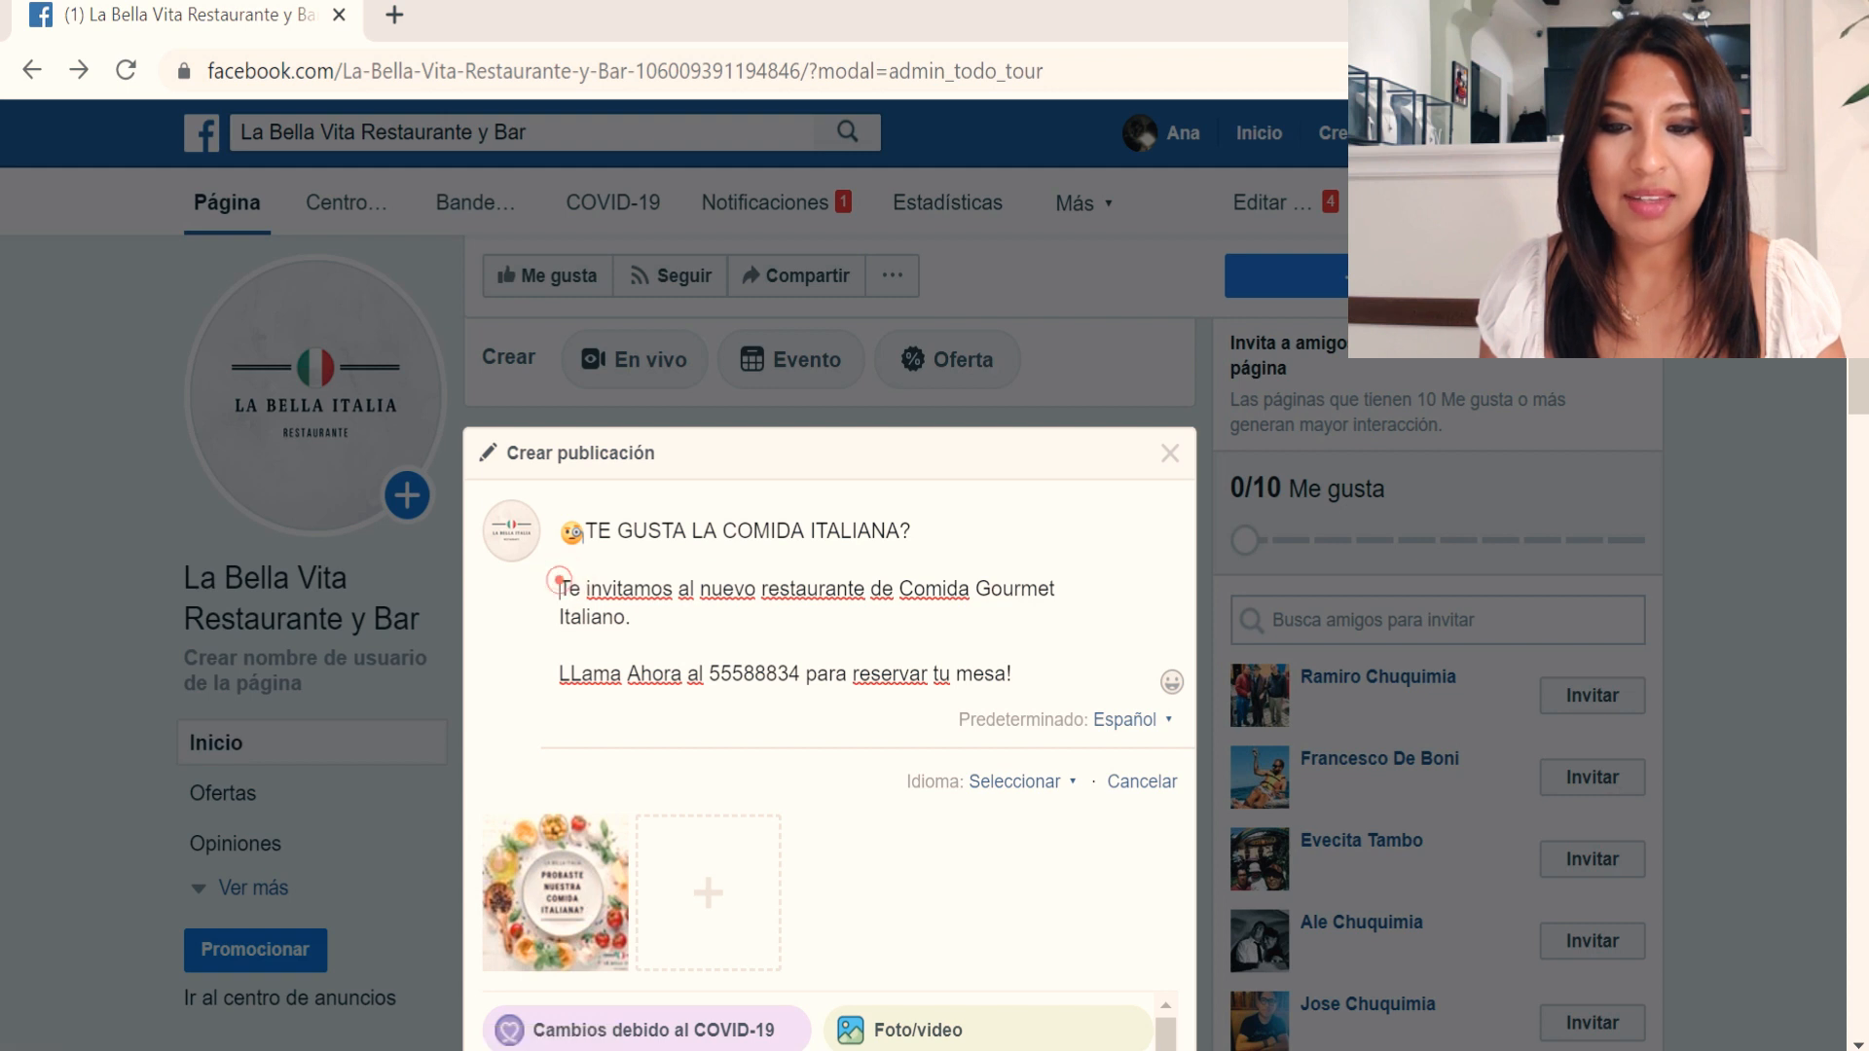
click(1173, 684)
scroll(1041, 869, down, 5)
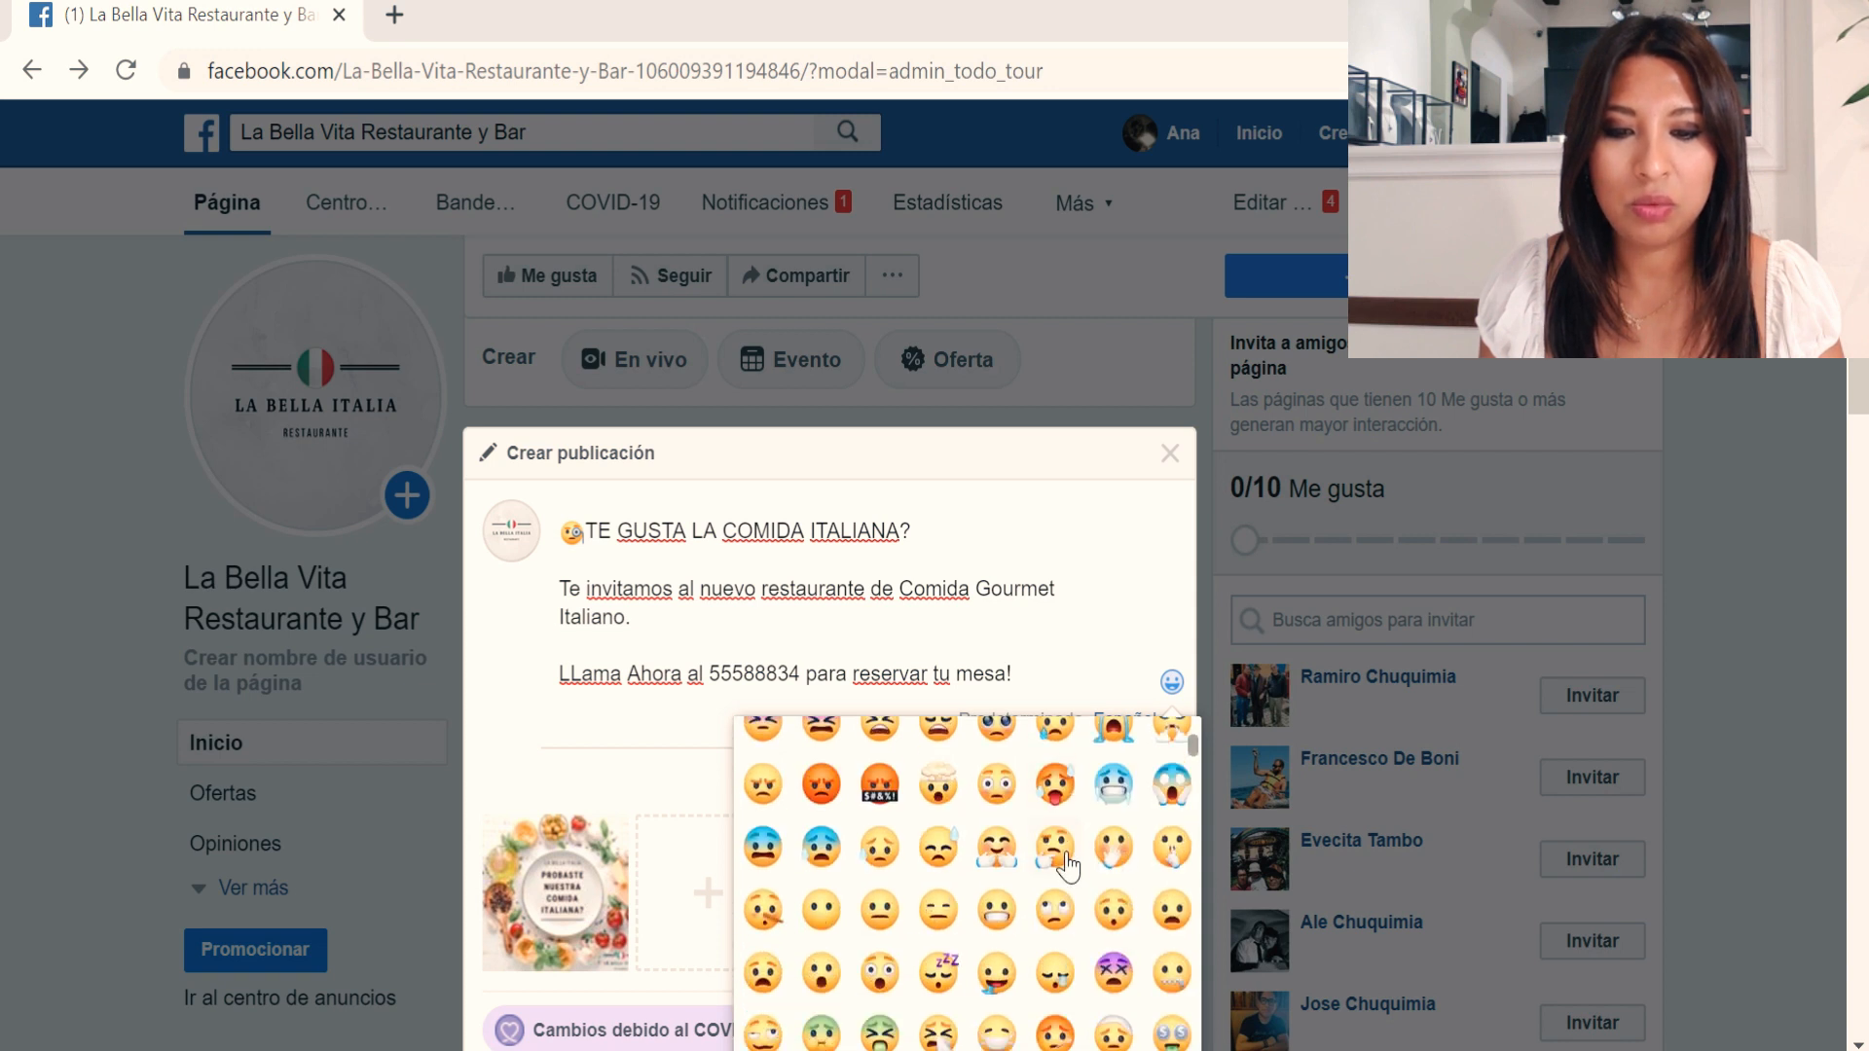
scroll(1068, 865, up, 5)
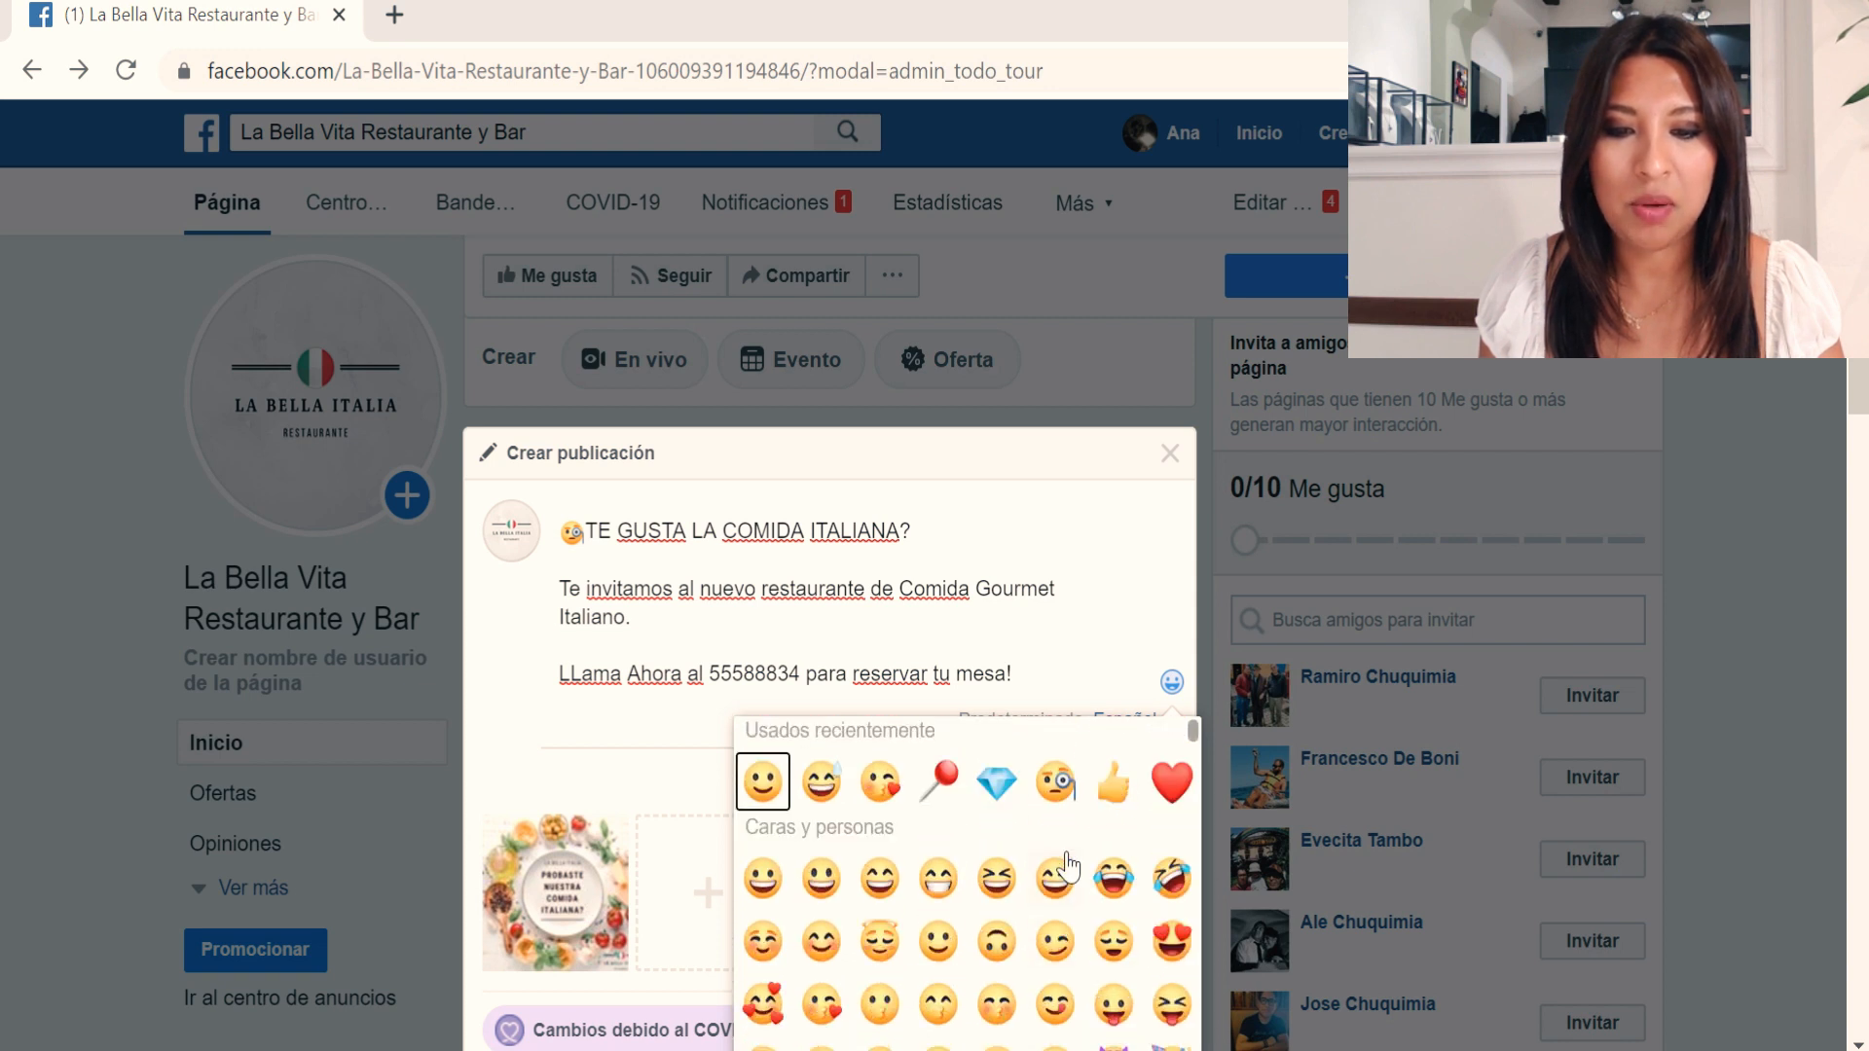
click(821, 879)
Insert a red telephone emoji at the start of the "LLama Ahora" line of the post.
click(559, 673)
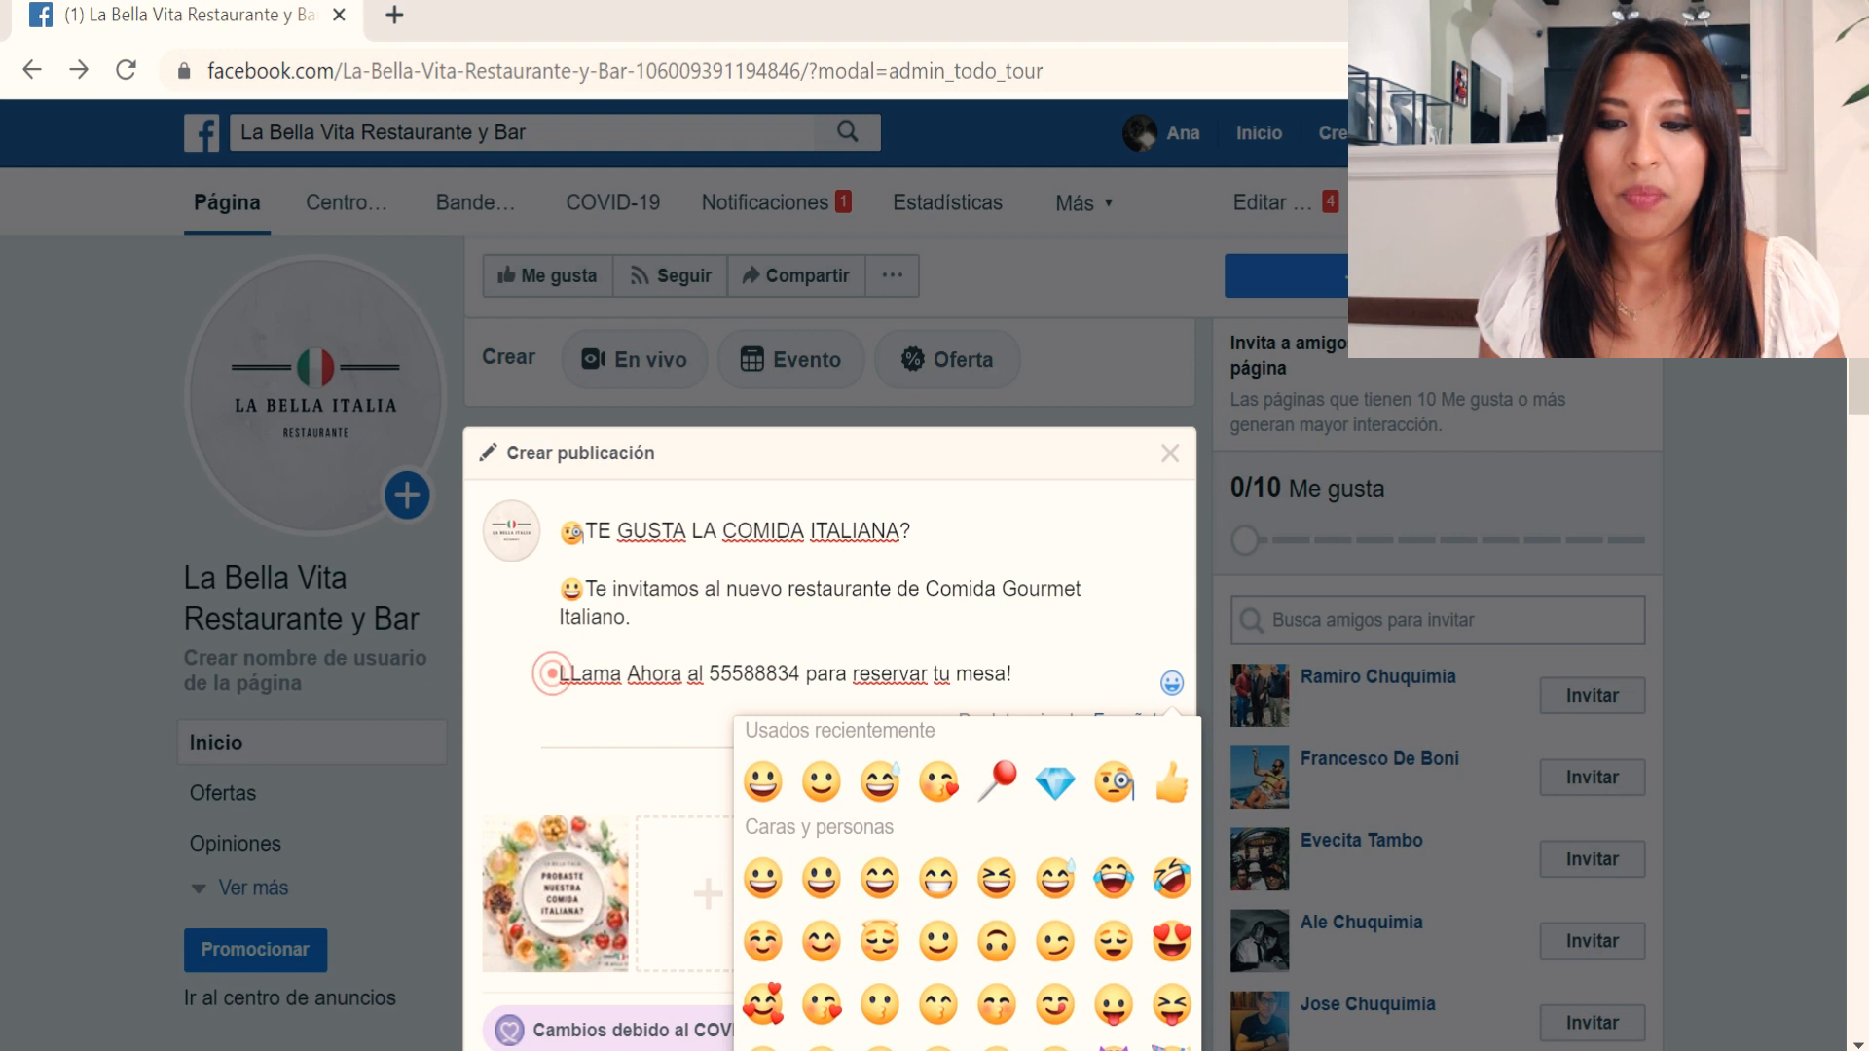
click(559, 672)
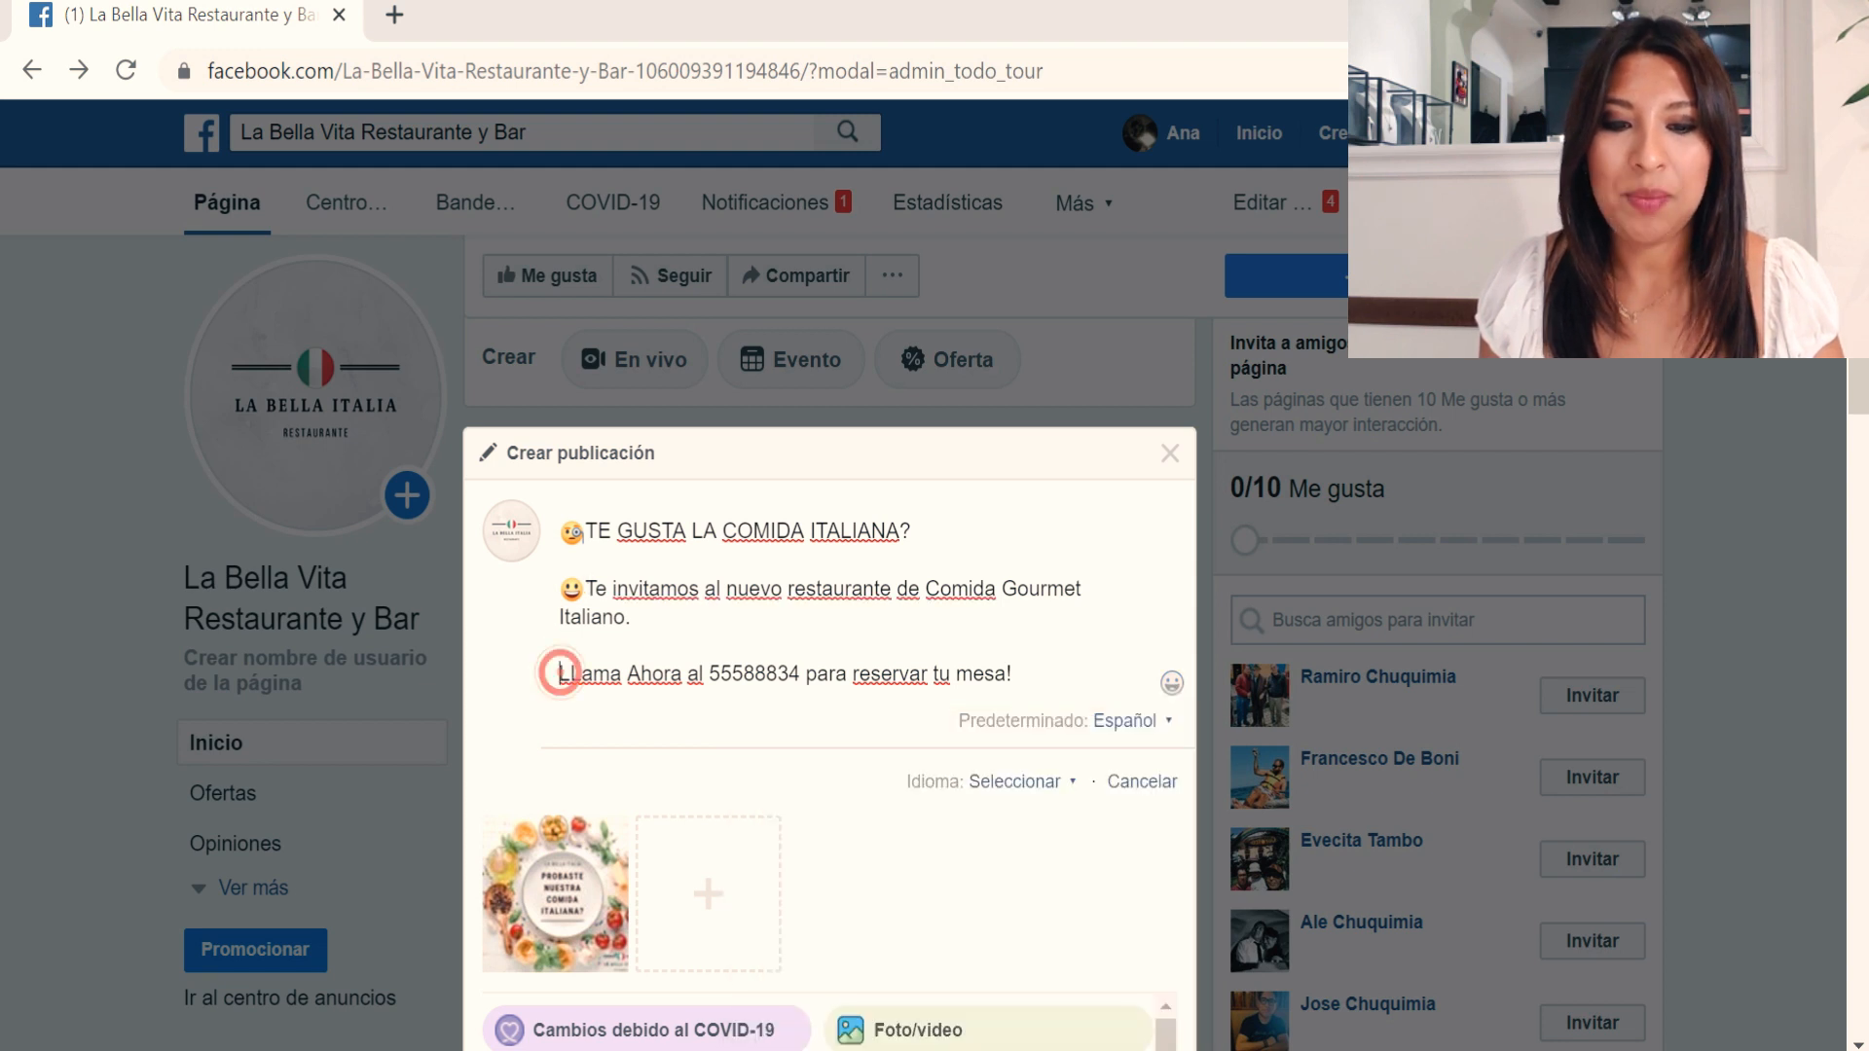
click(1172, 687)
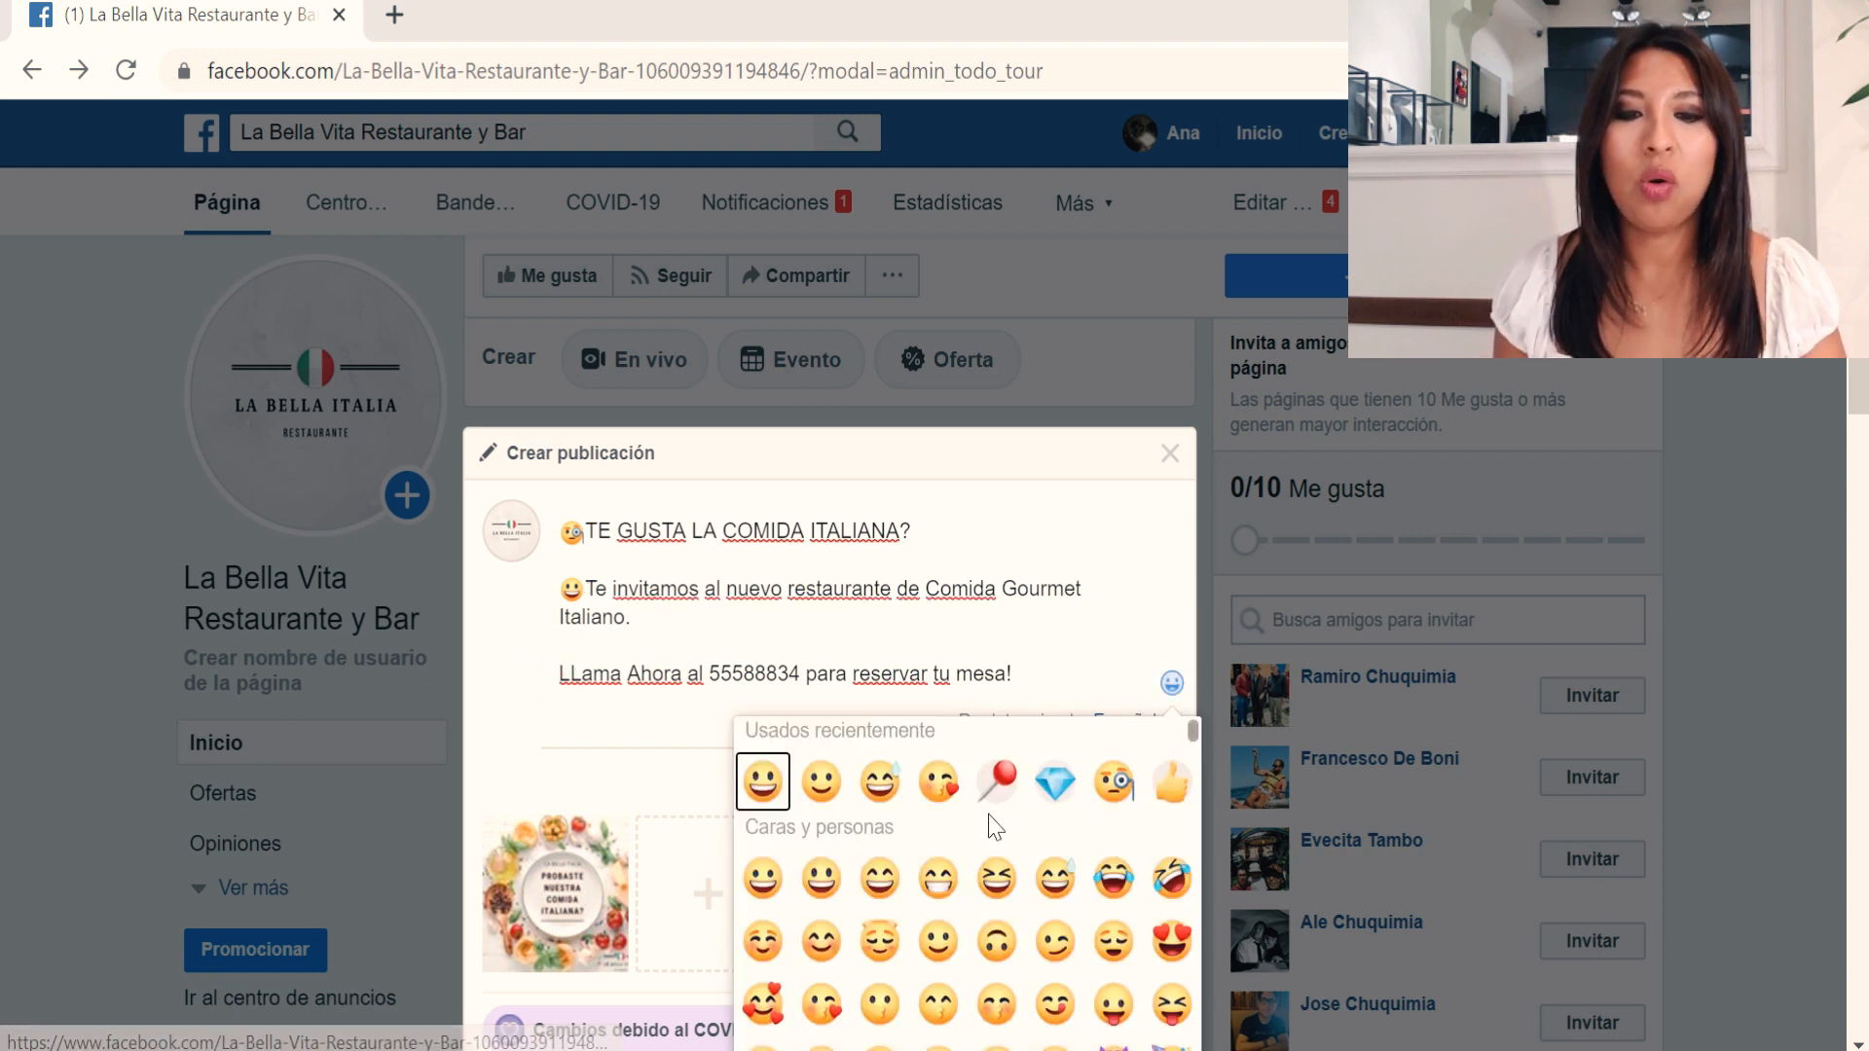
scroll(1047, 920, down, 10)
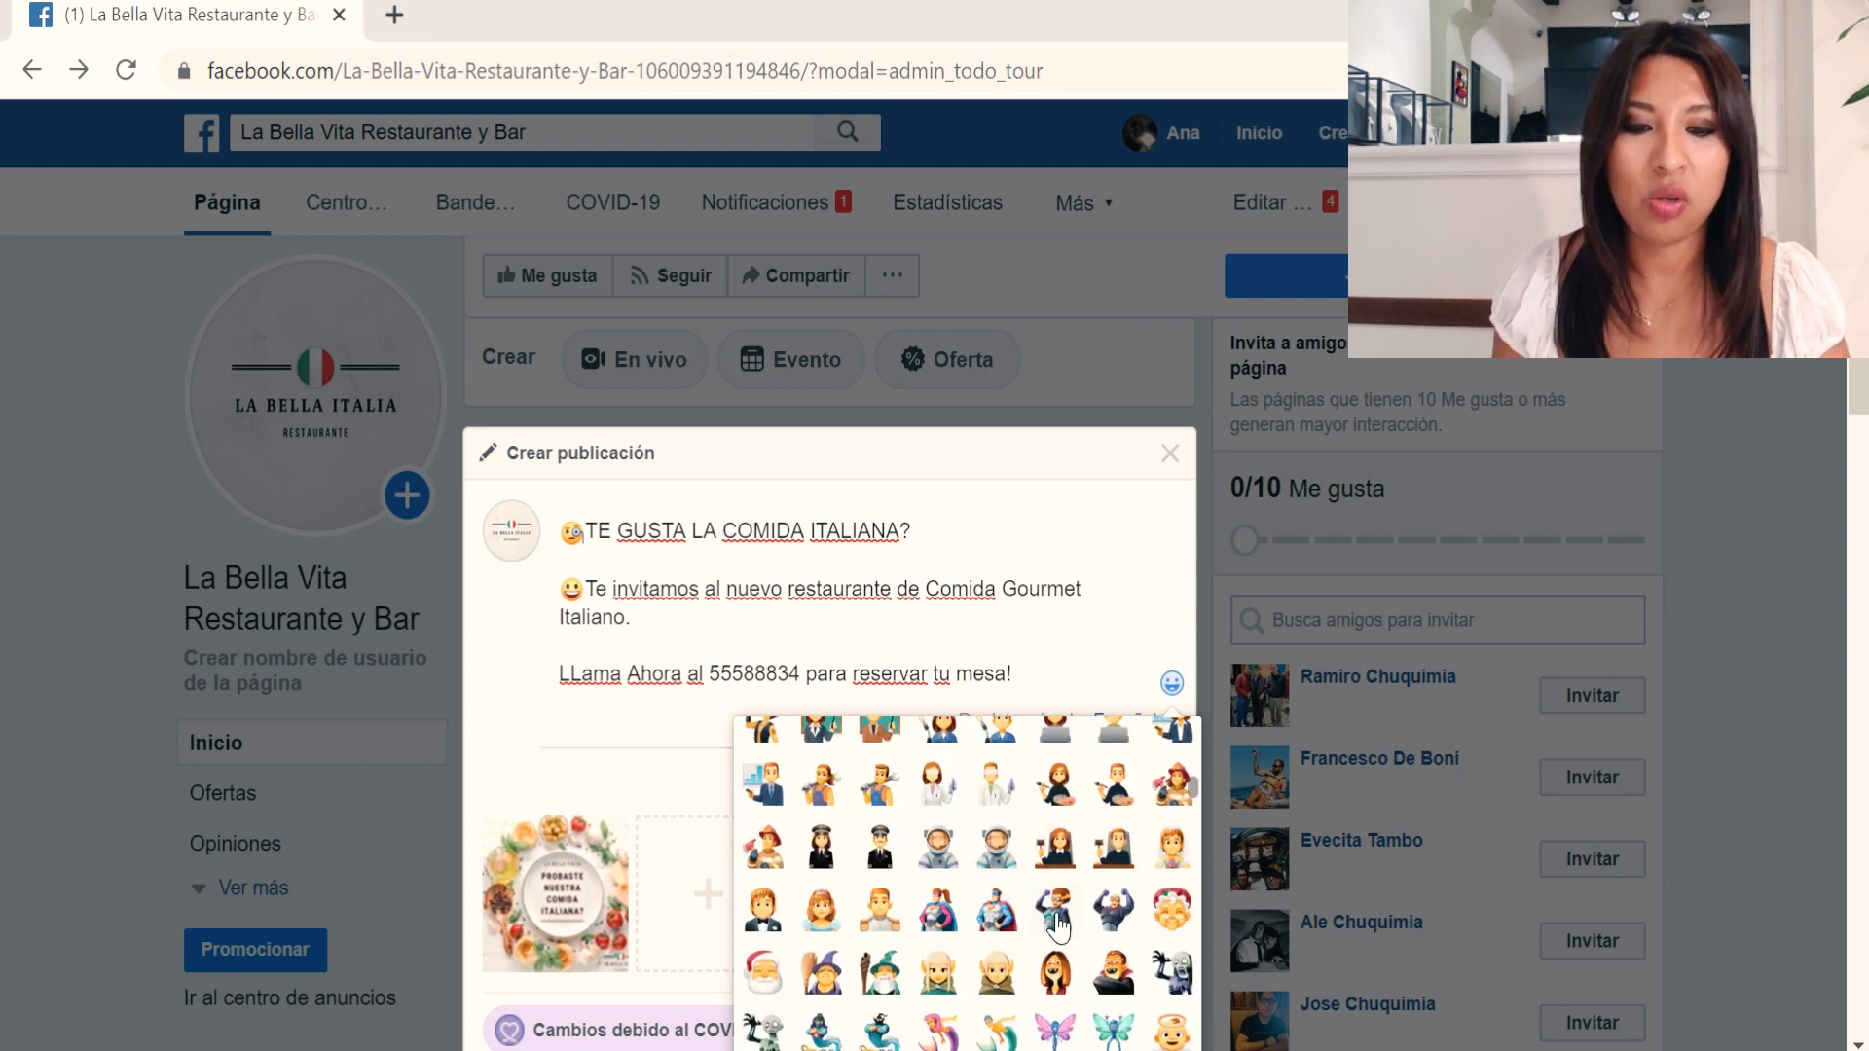
scroll(1058, 925, down, 15)
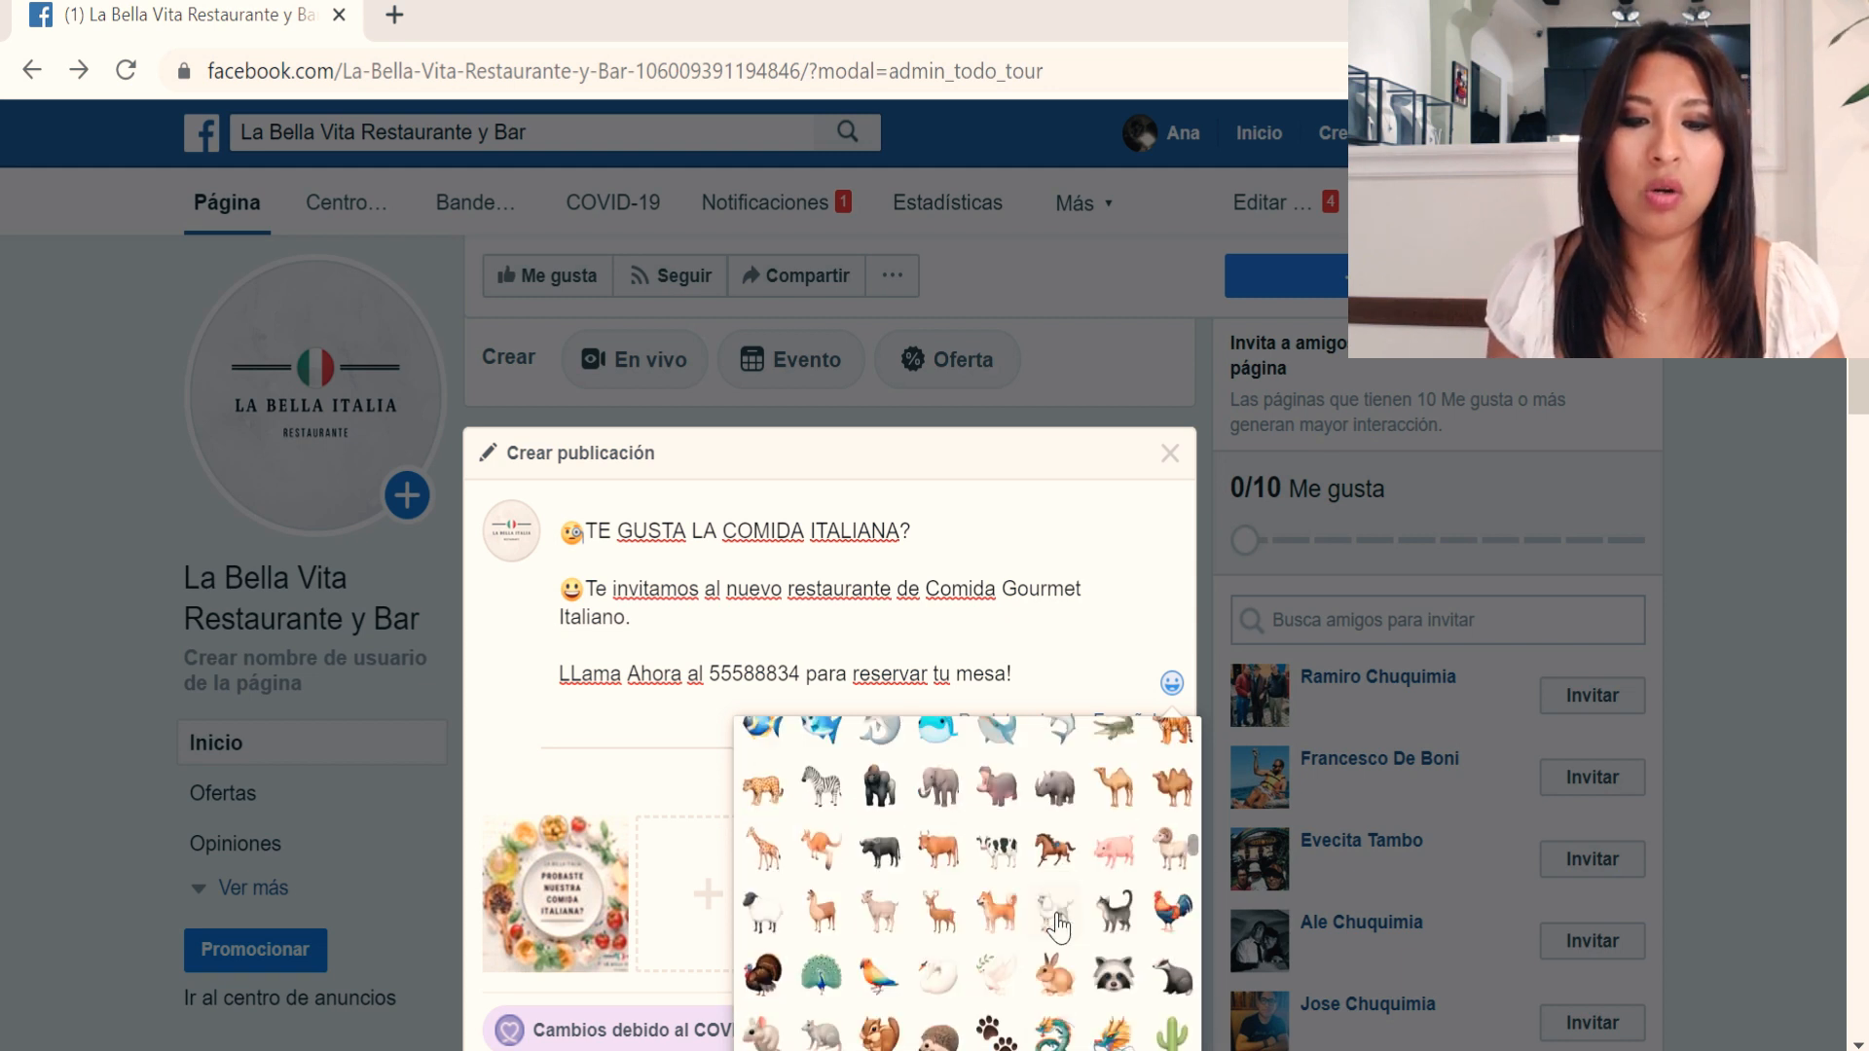
scroll(1058, 925, down, 10)
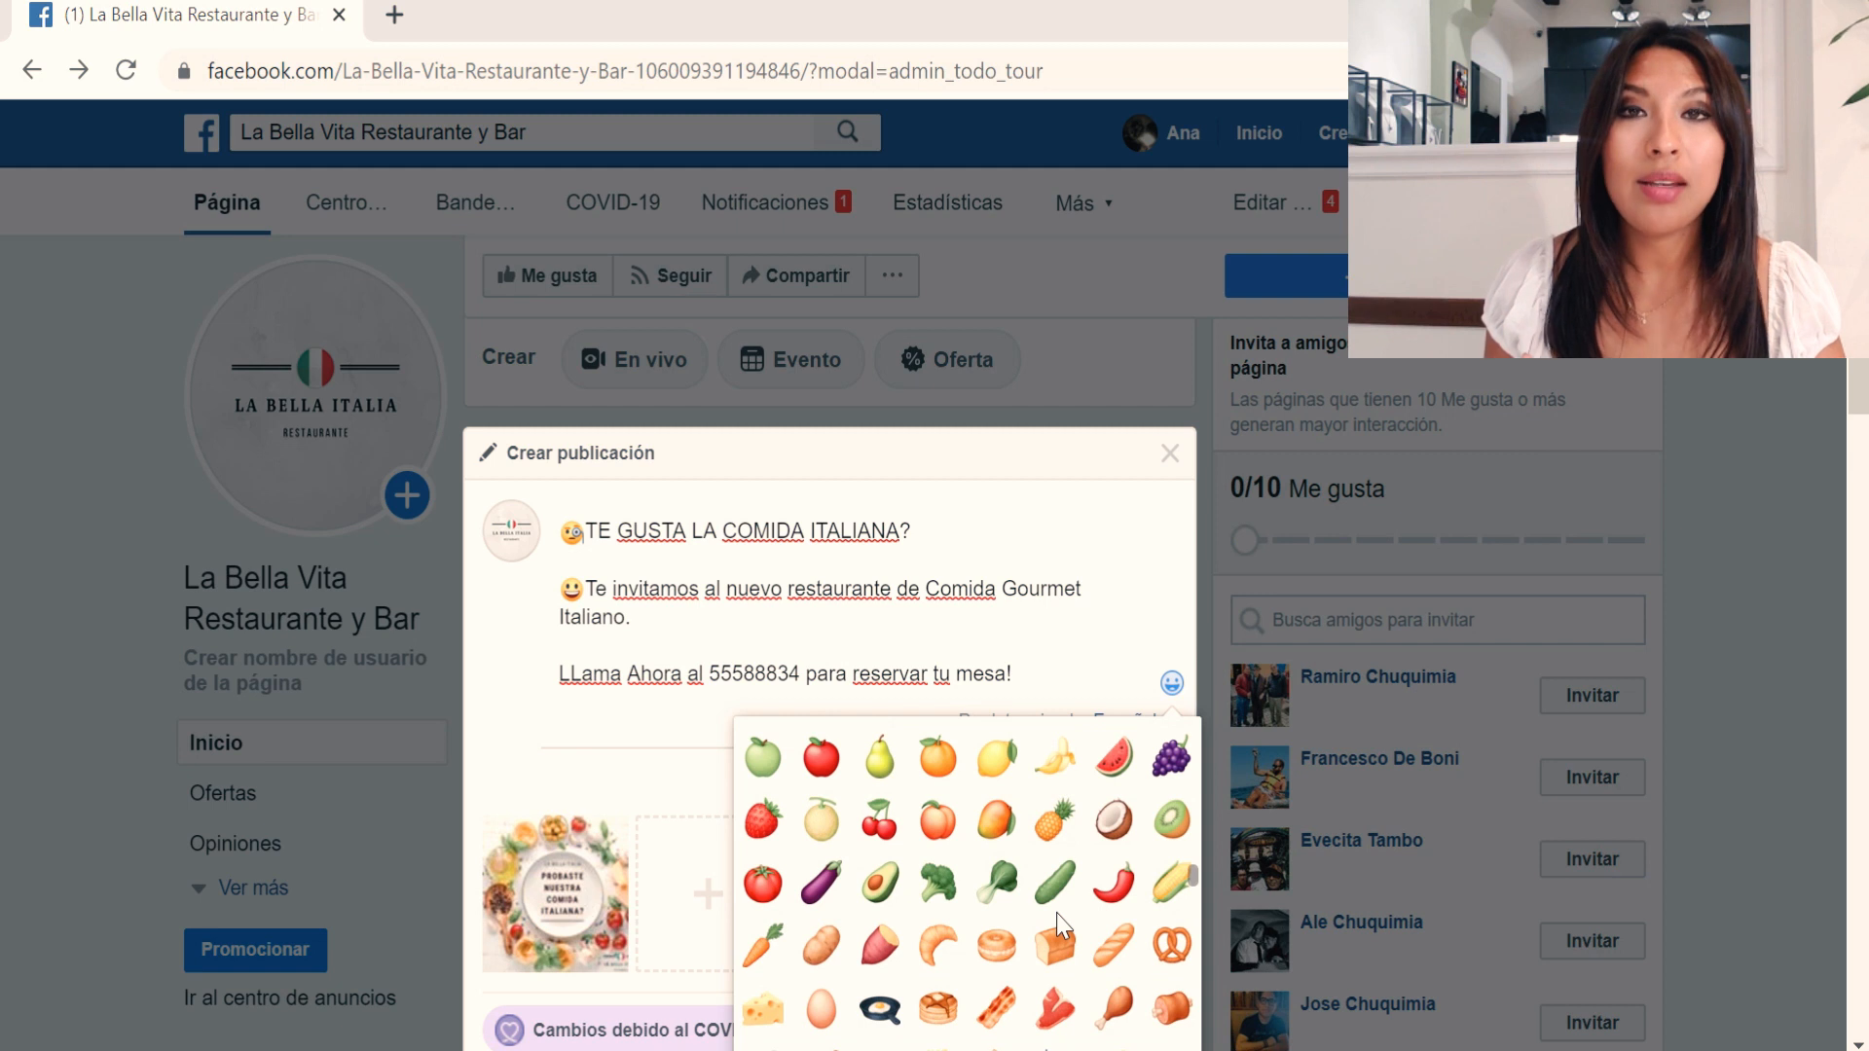
scroll(1058, 925, down, 10)
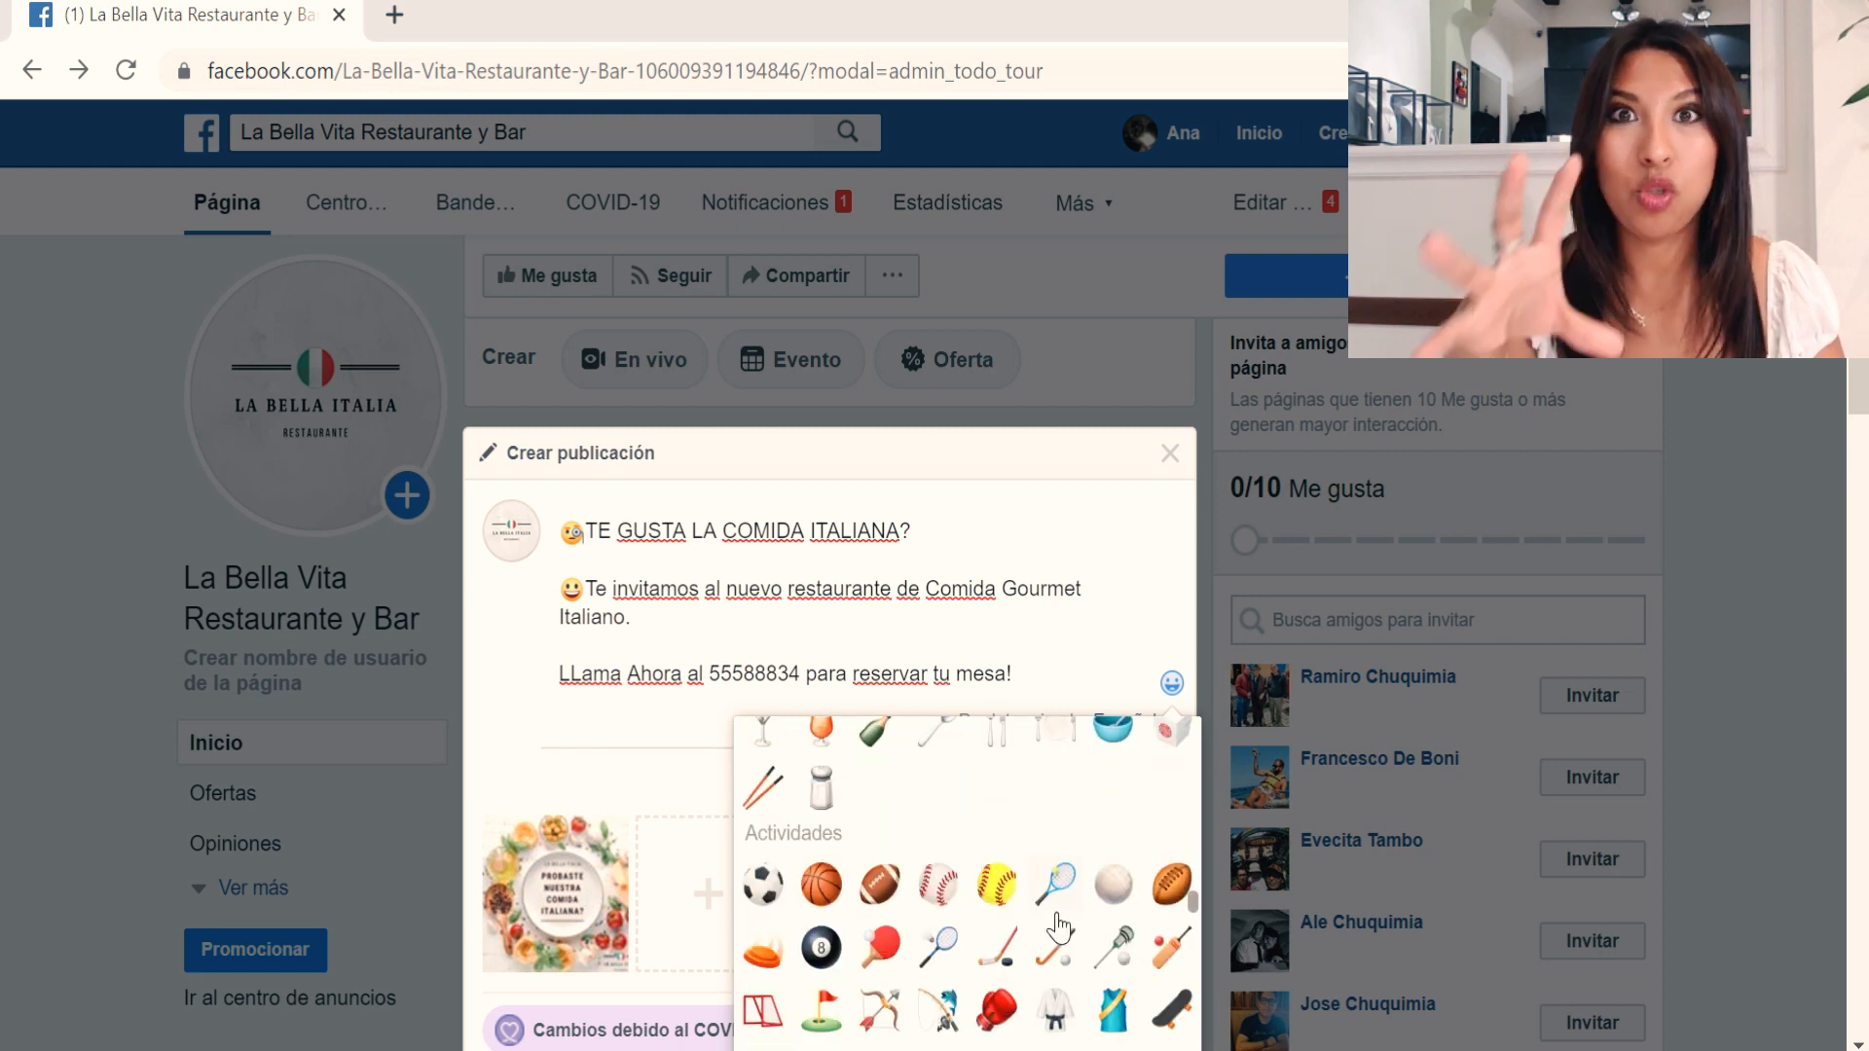
scroll(1058, 924, down, 10)
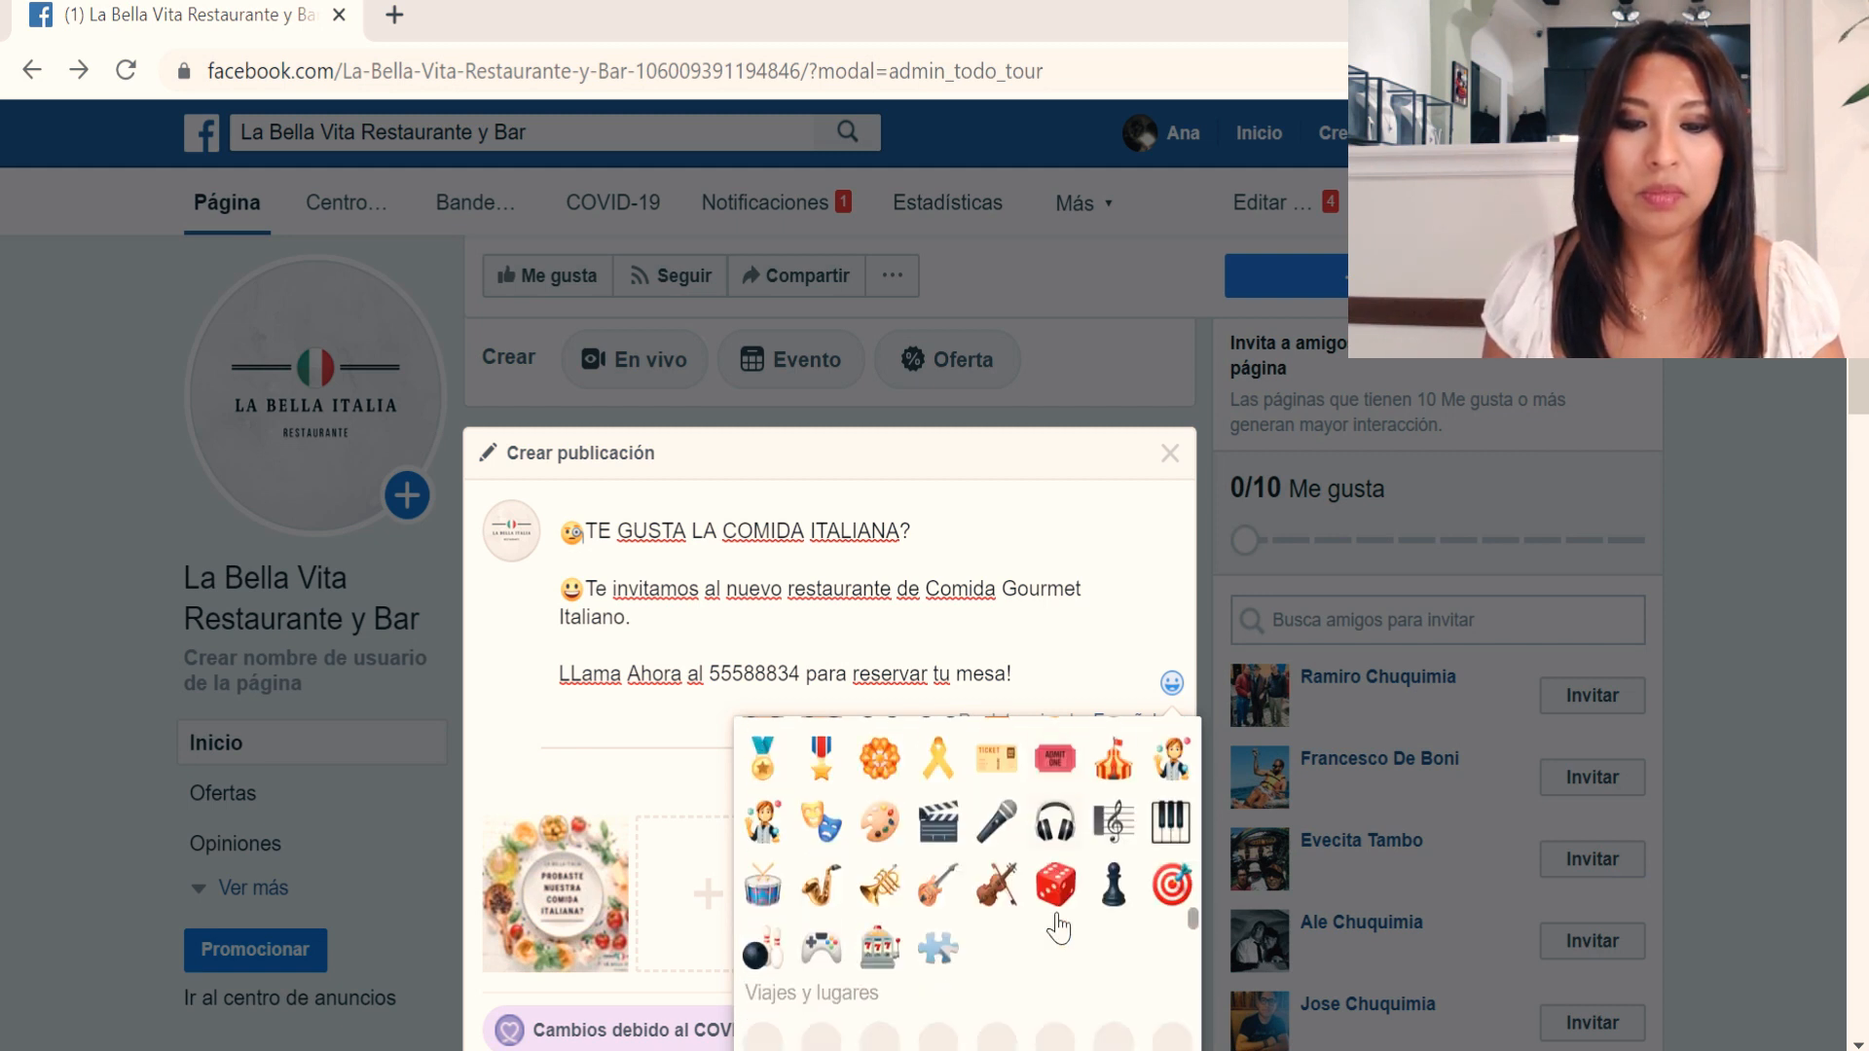
scroll(1058, 928, down, 10)
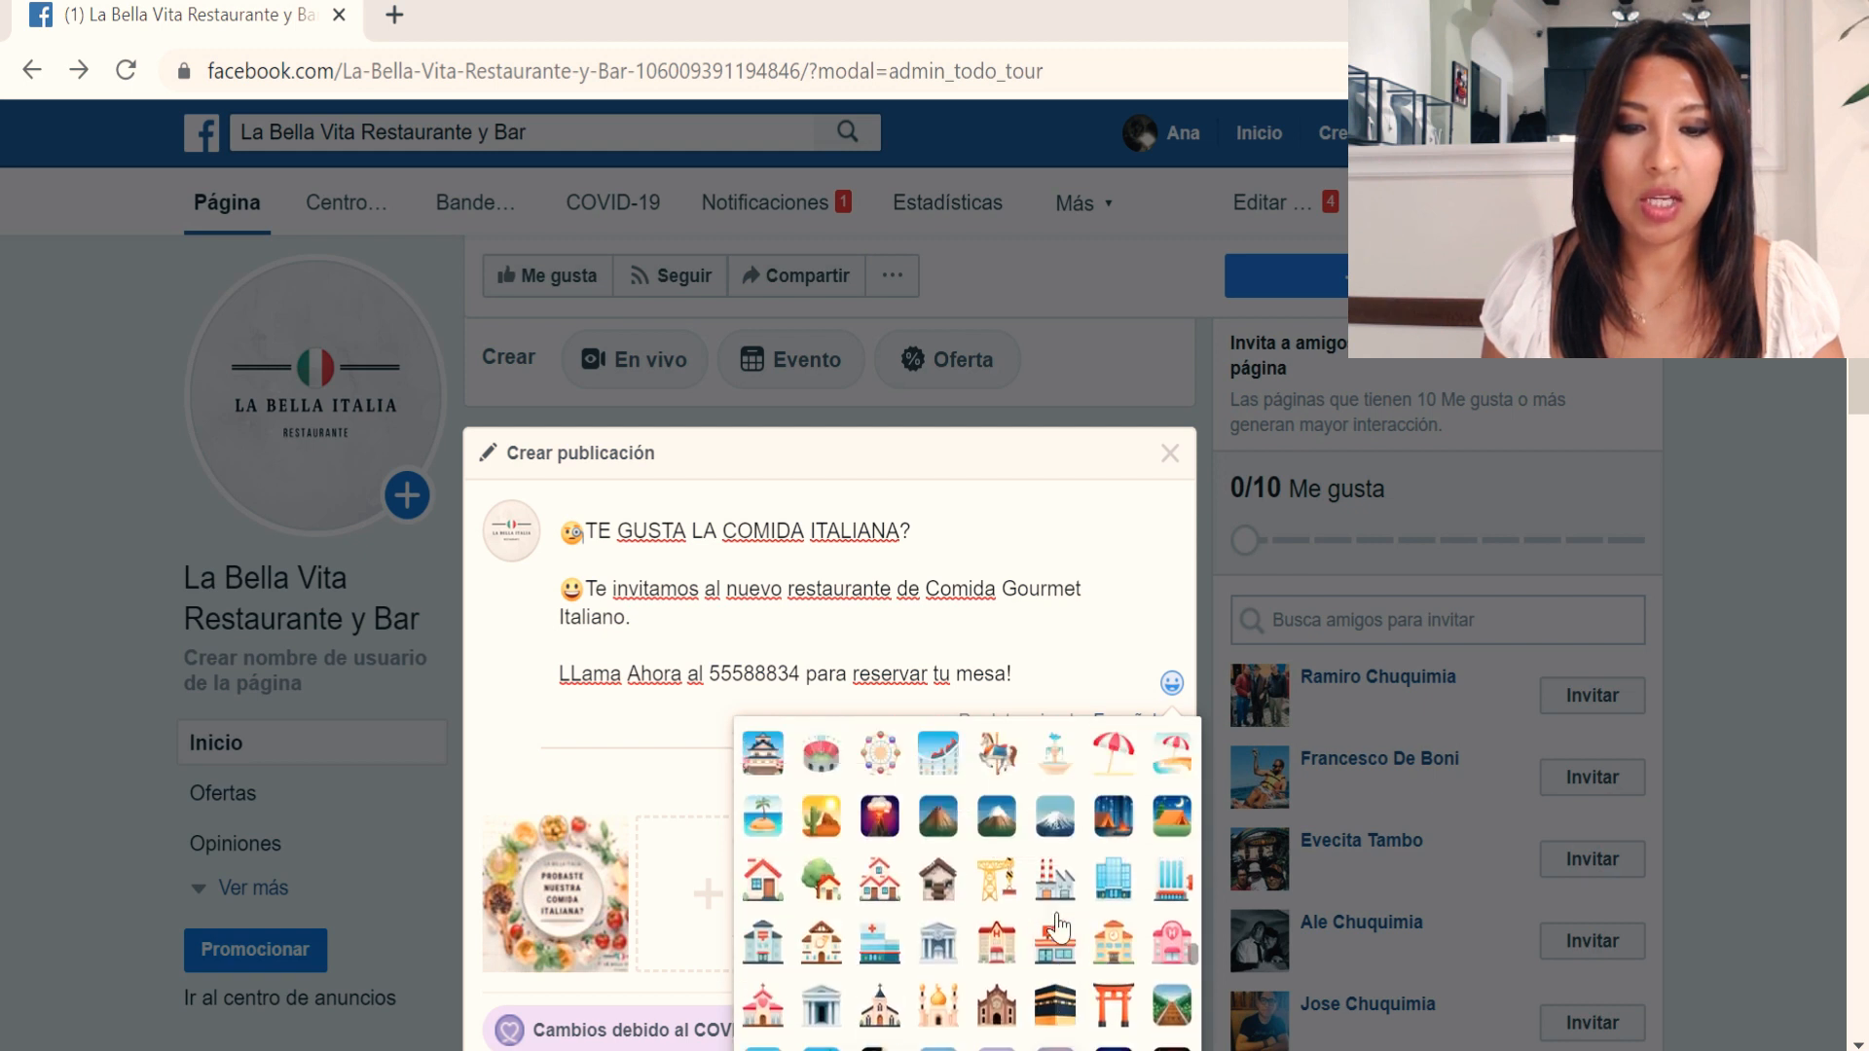
scroll(1058, 928, down, 3)
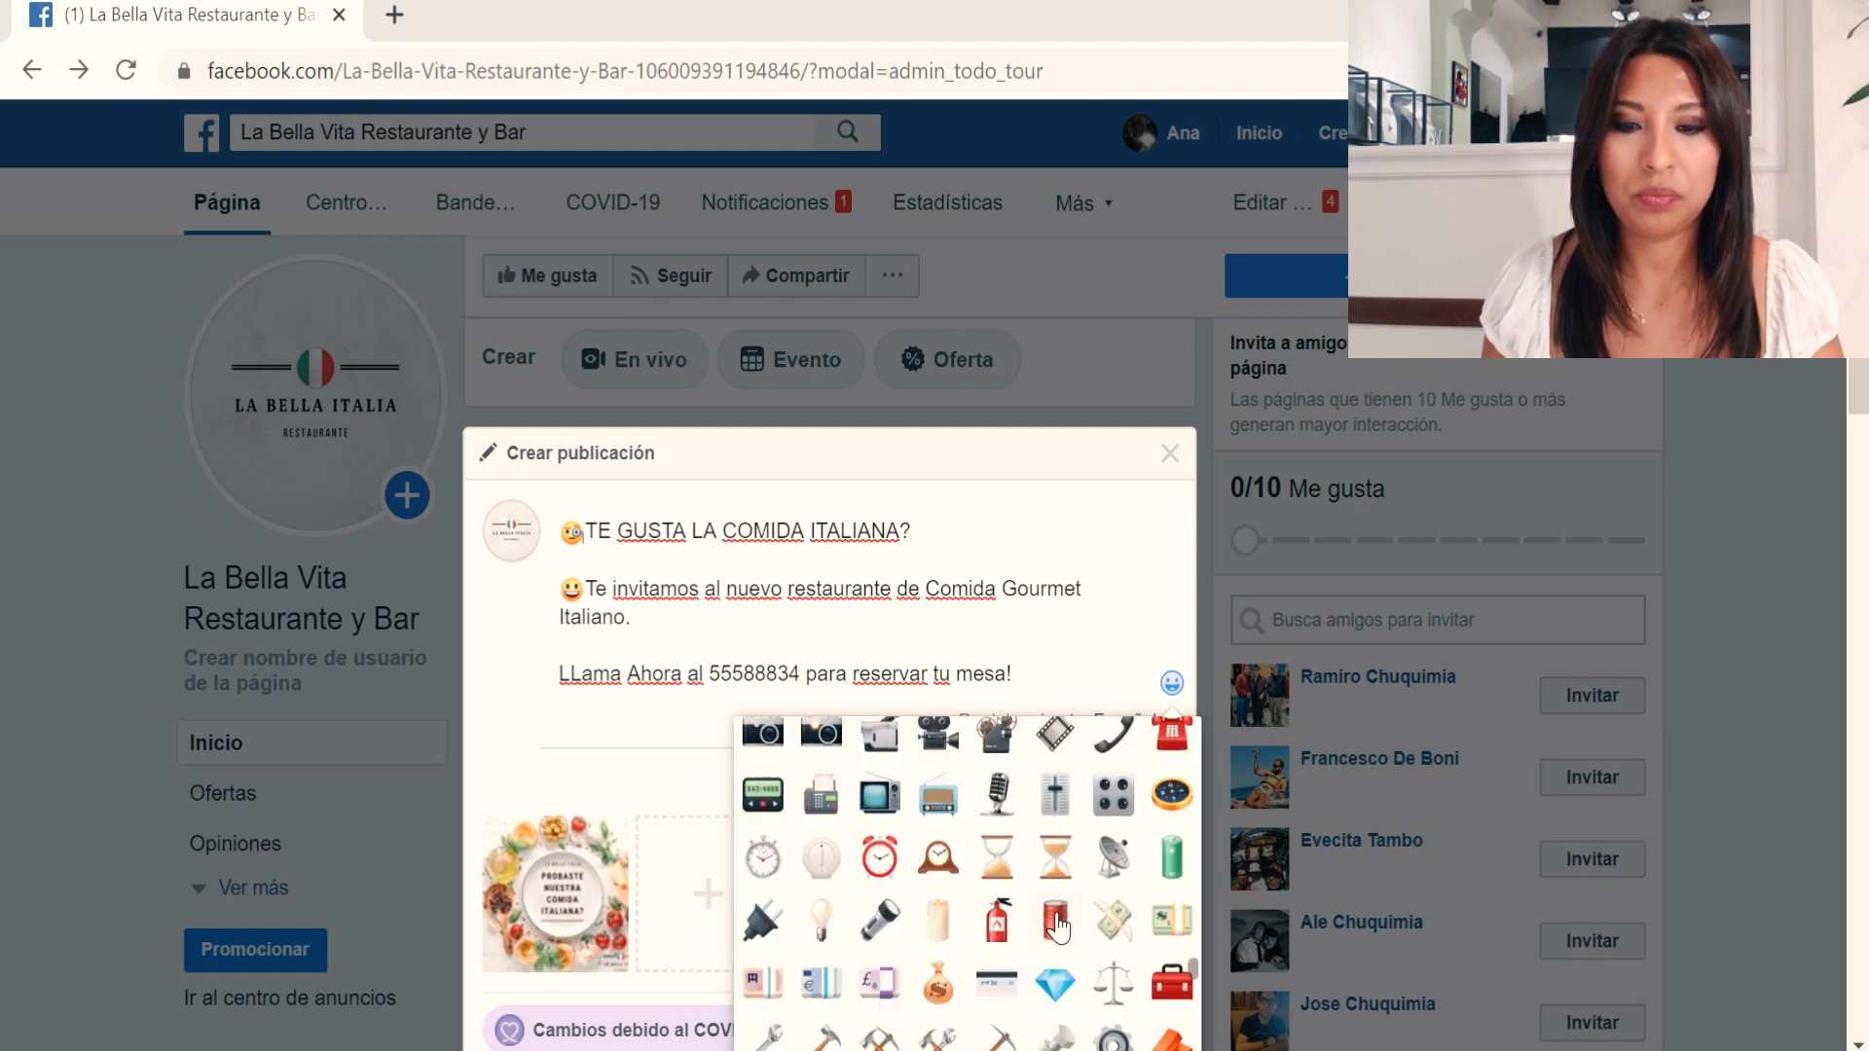
click(1164, 755)
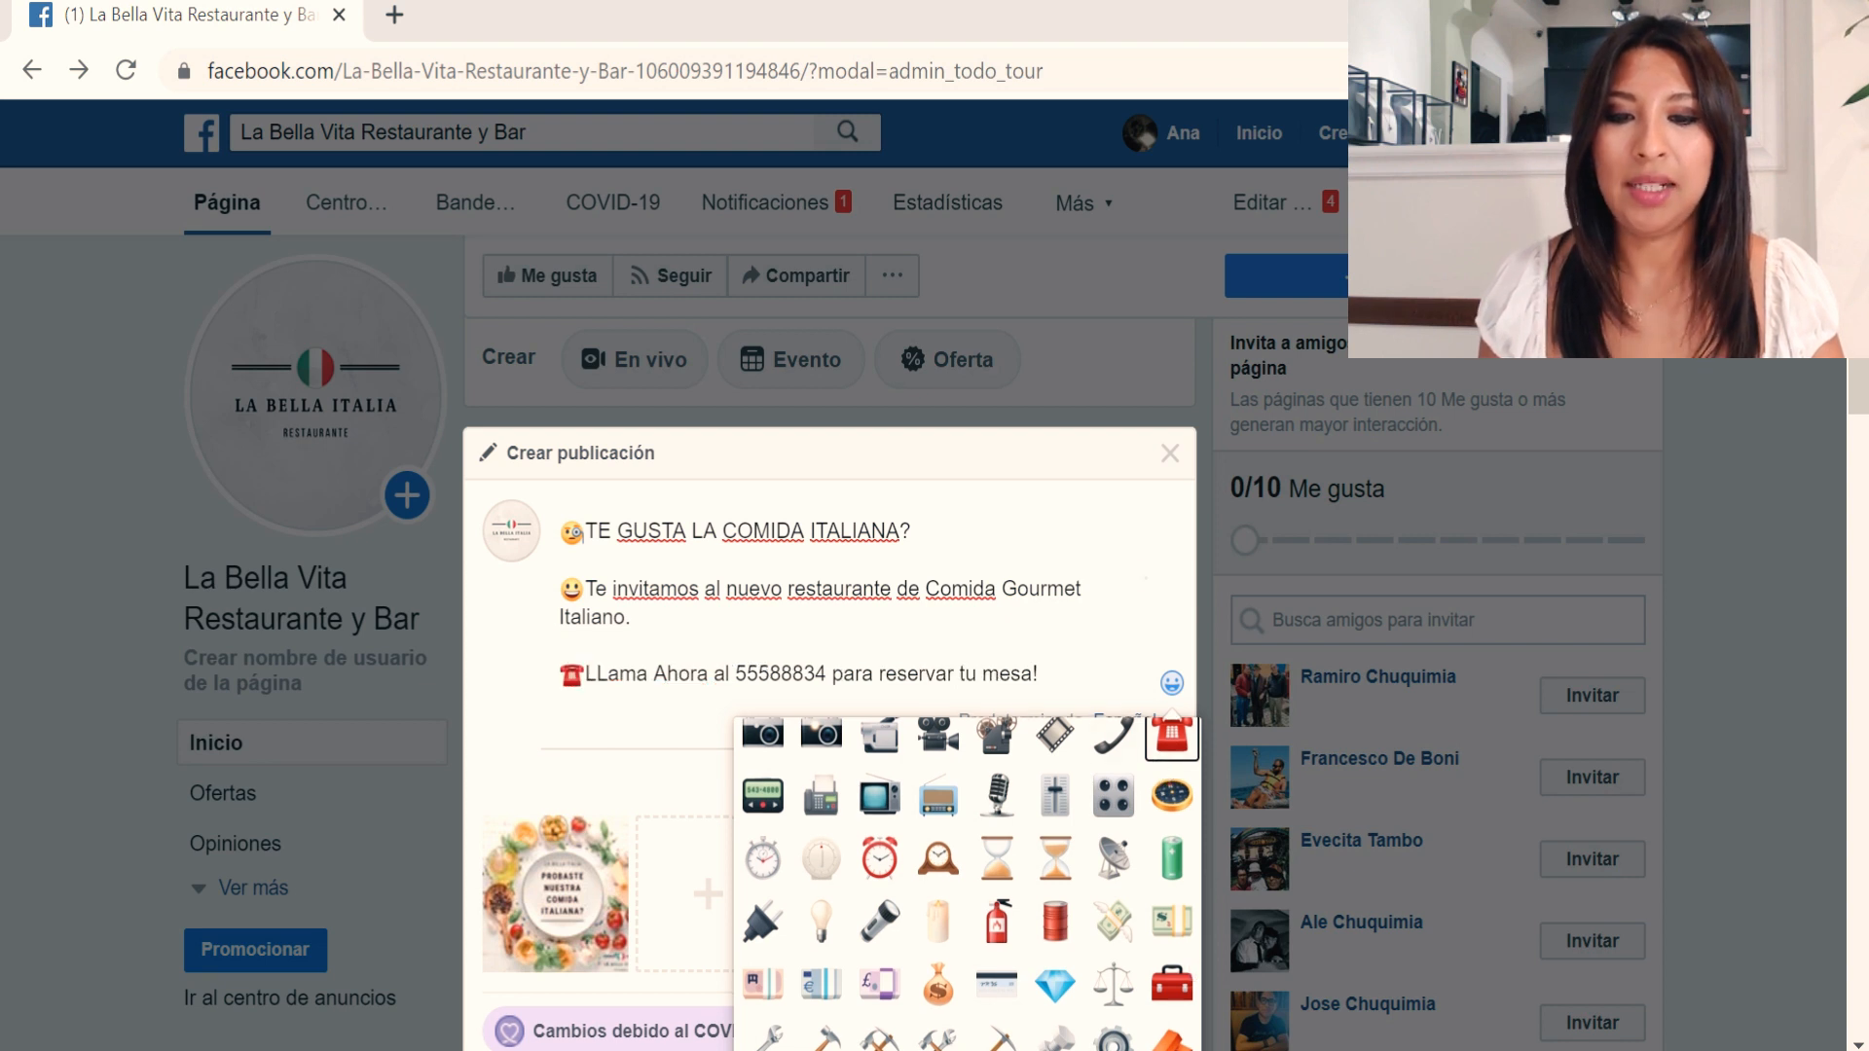
click(1145, 578)
Tag the city Bolonia as the post's location and publish the post on the page.
scroll(1118, 714, down, 3)
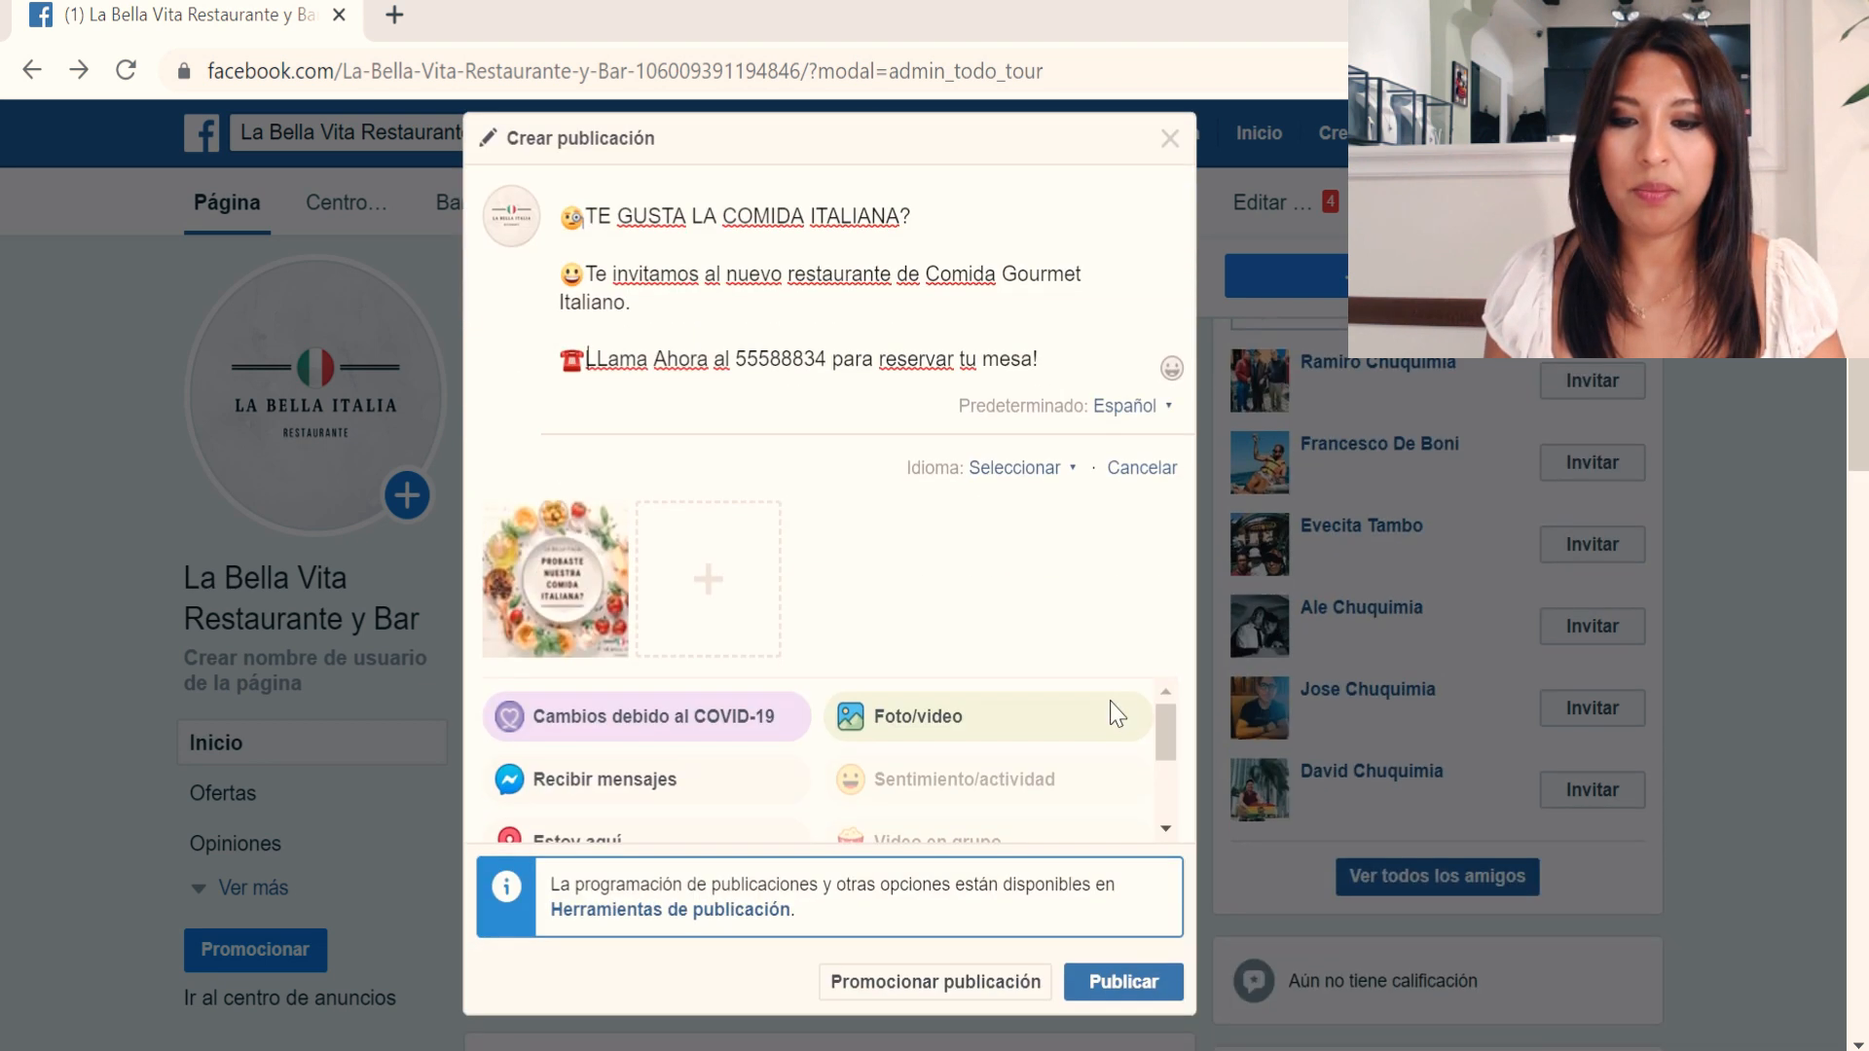
scroll(717, 763, down, 2)
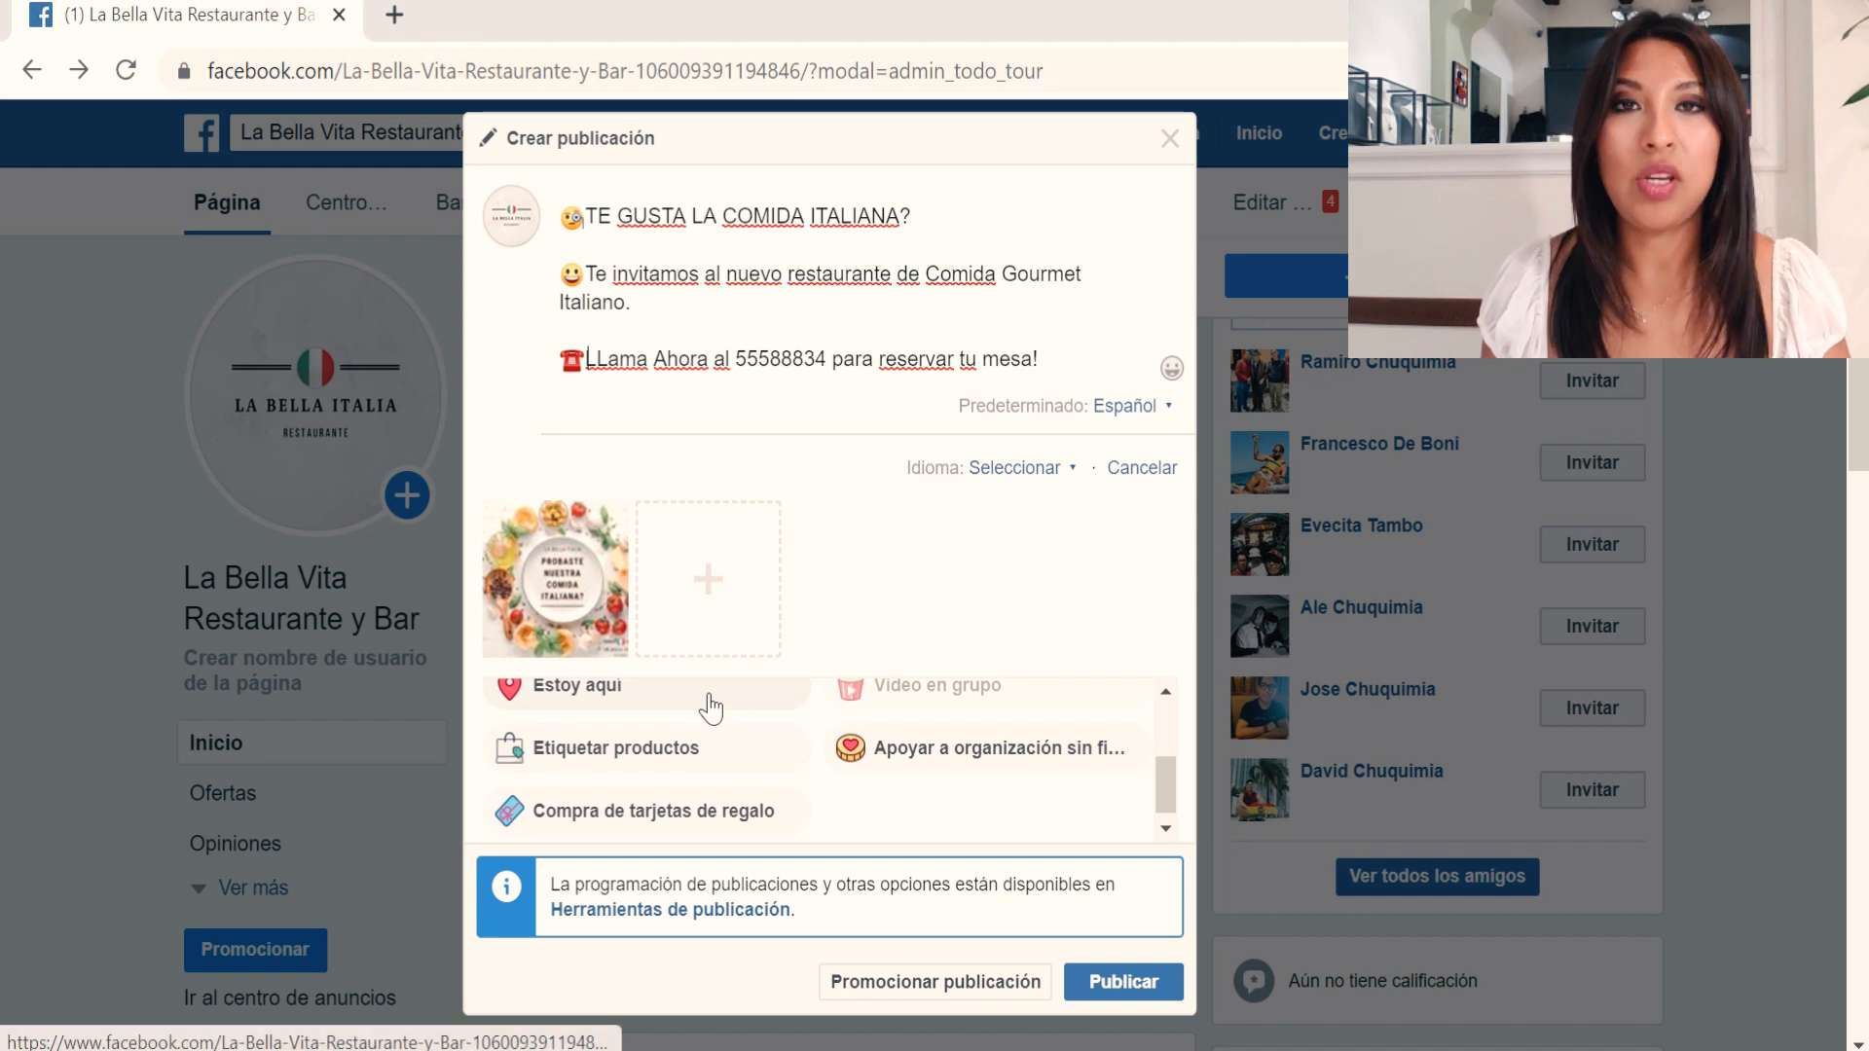
click(631, 711)
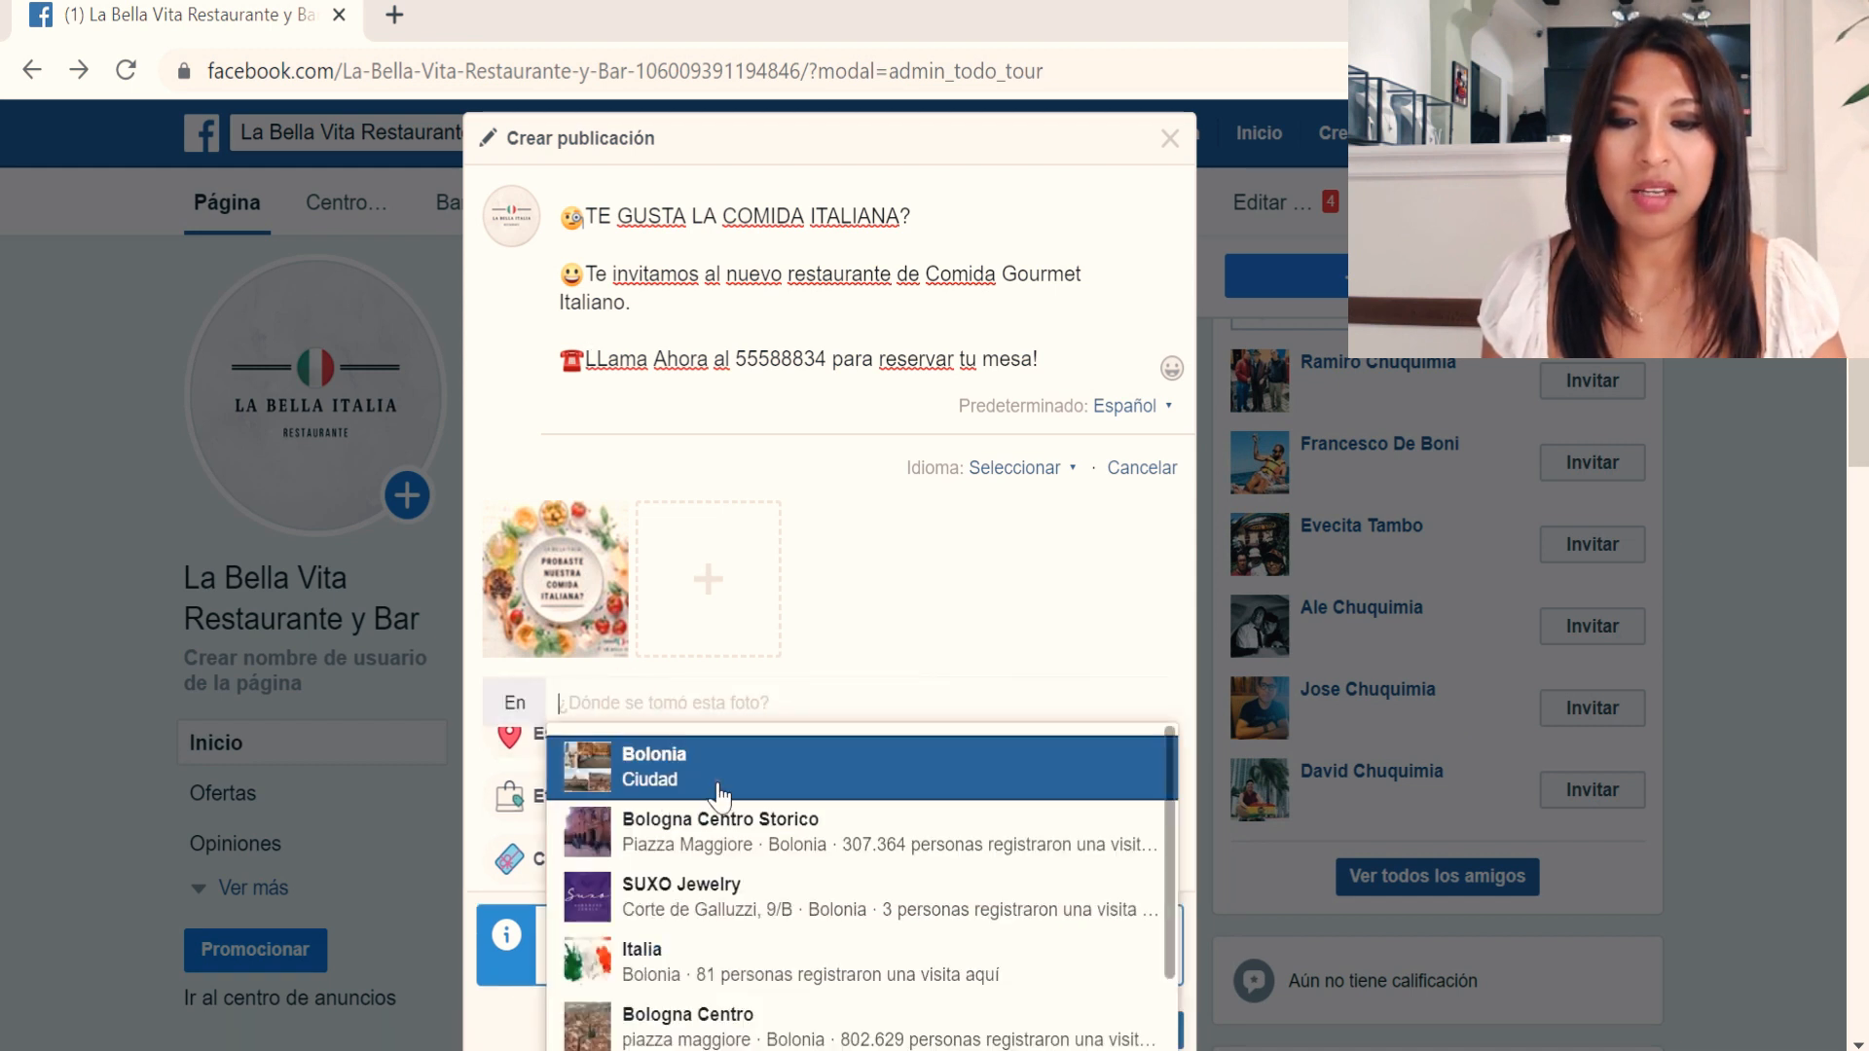
click(717, 784)
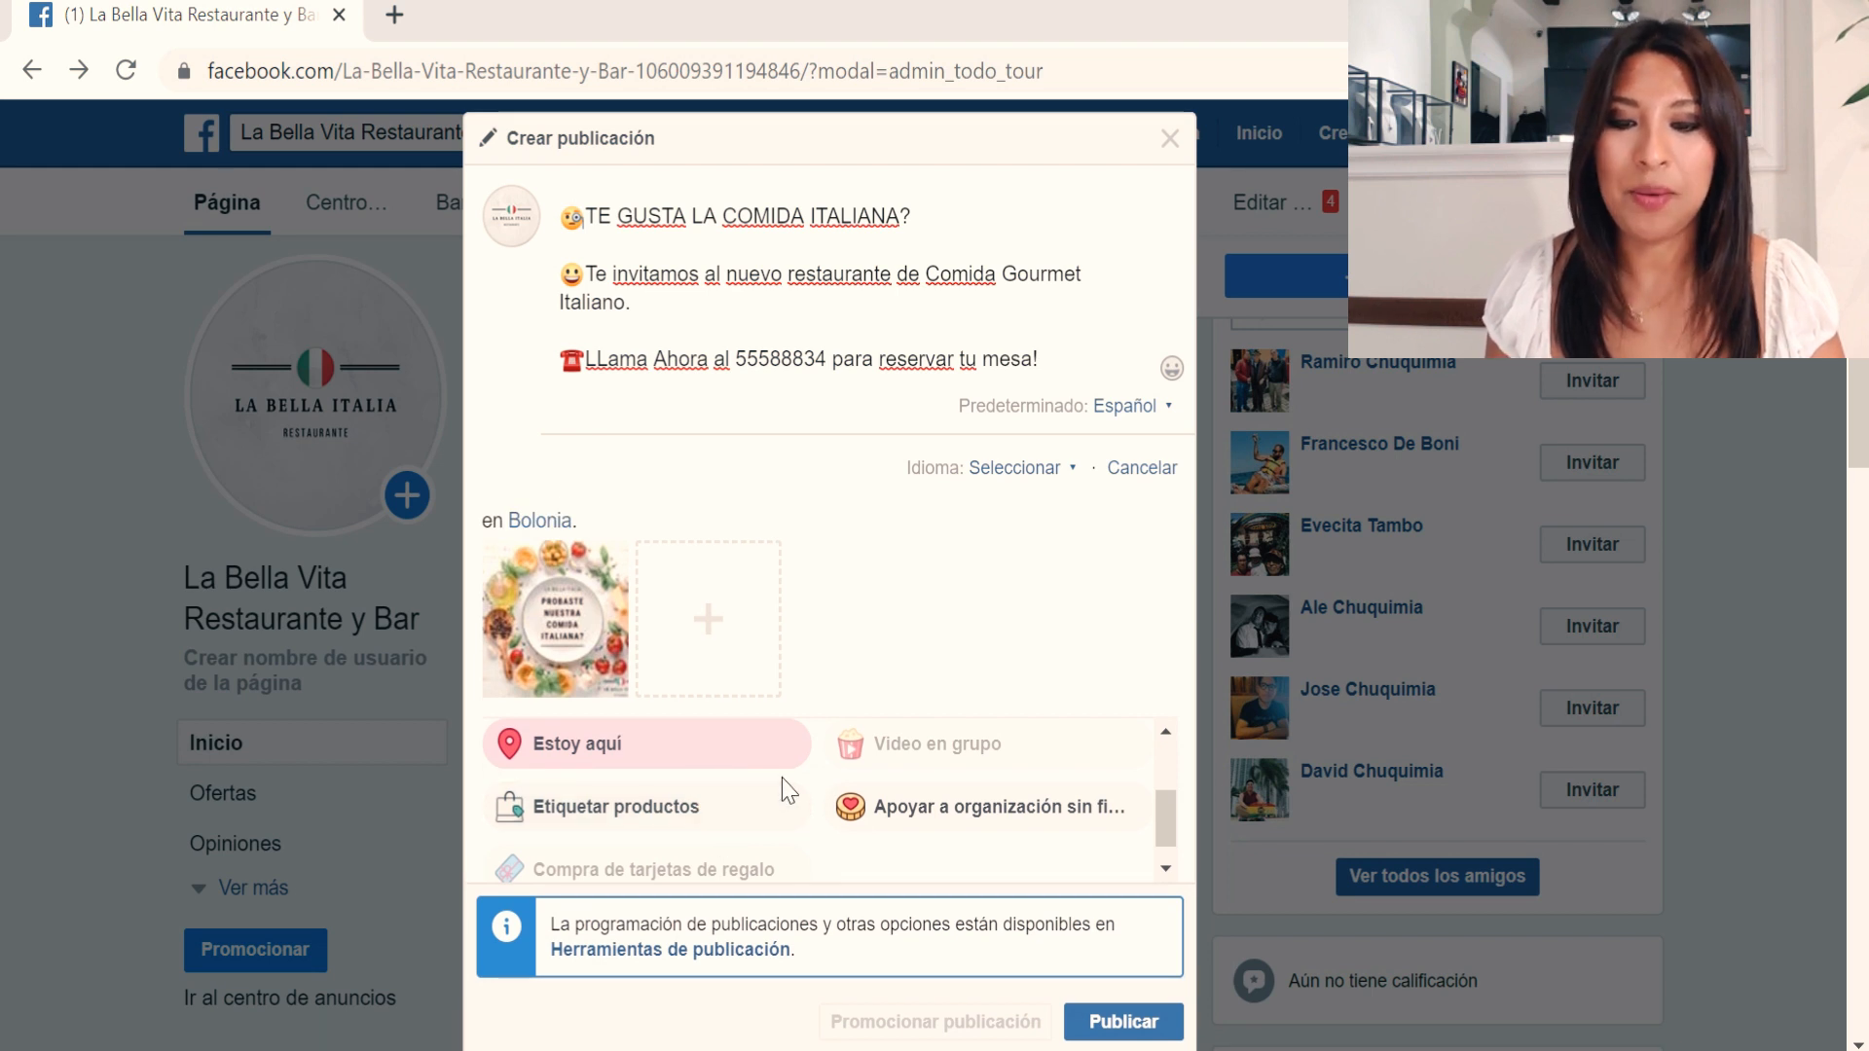
scroll(794, 791, down, 1)
click(1156, 1039)
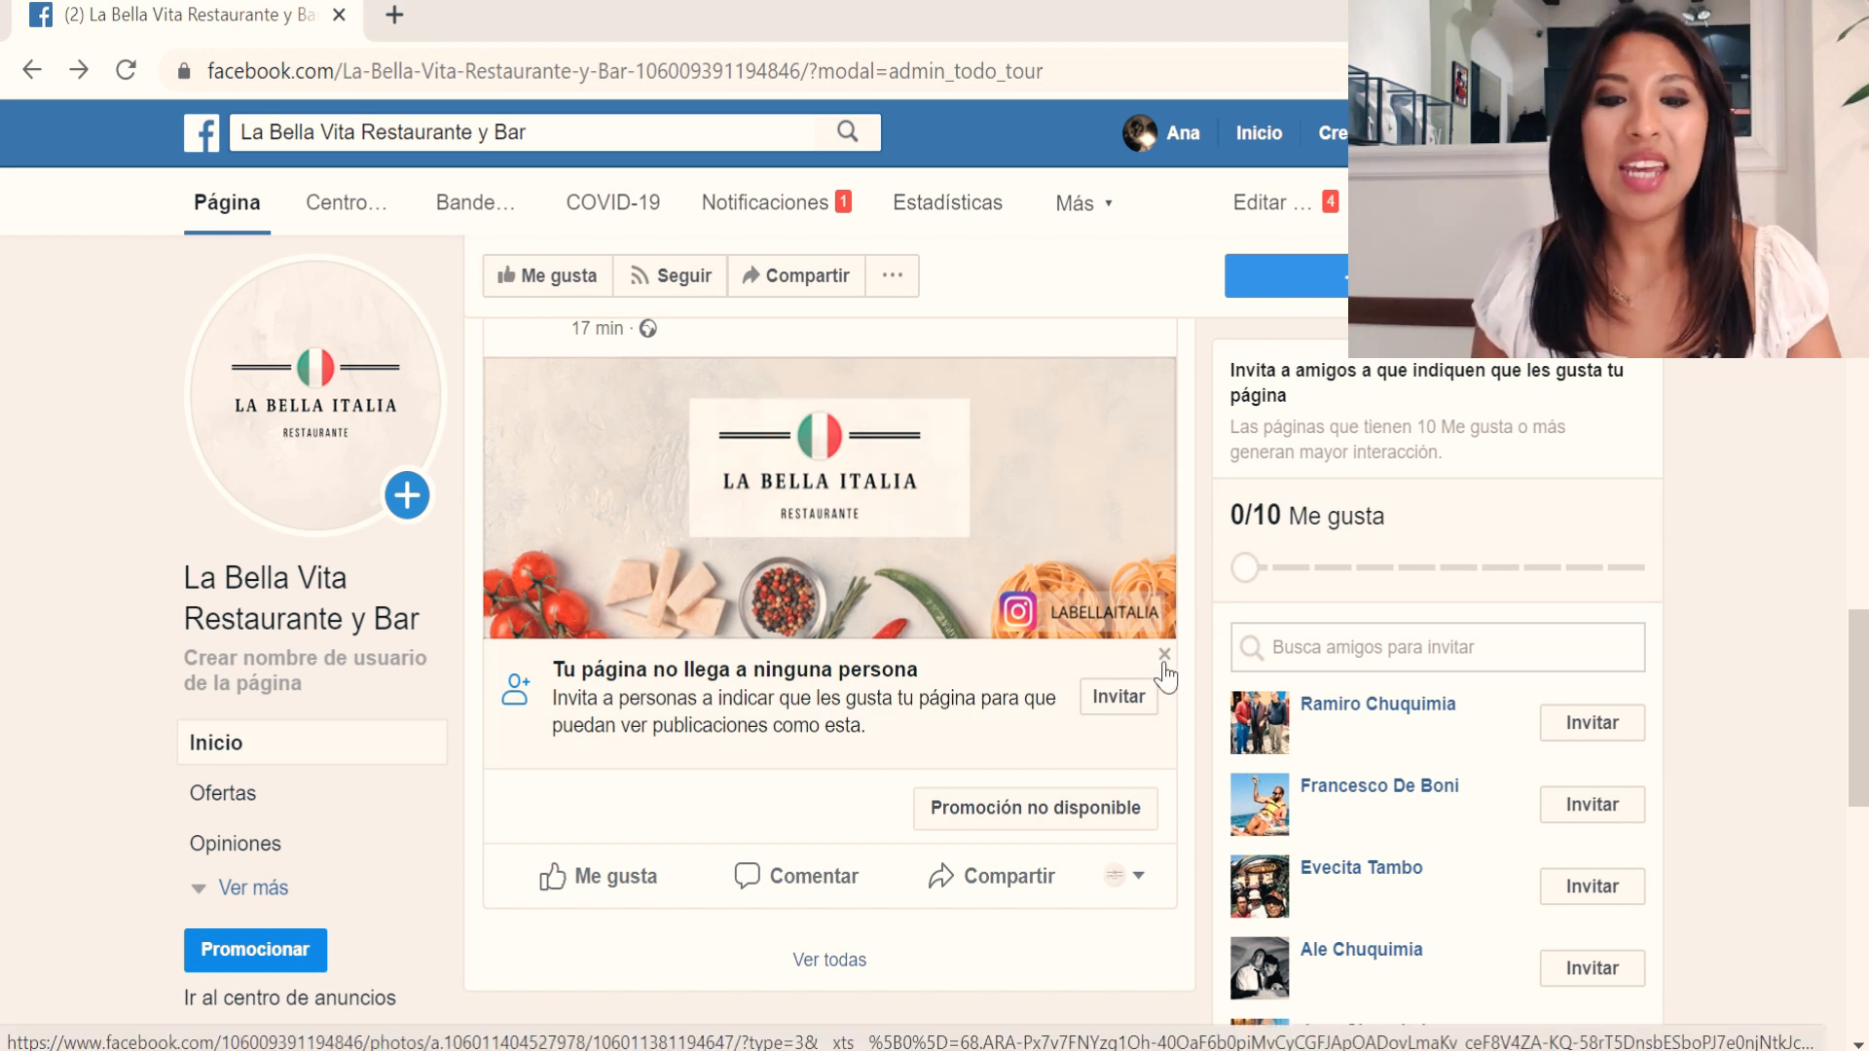
Review the newly published post in the page's feed, checking its text, emojis, location tag and photo.
scroll(1168, 672, down, 8)
scroll(1168, 676, up, 3)
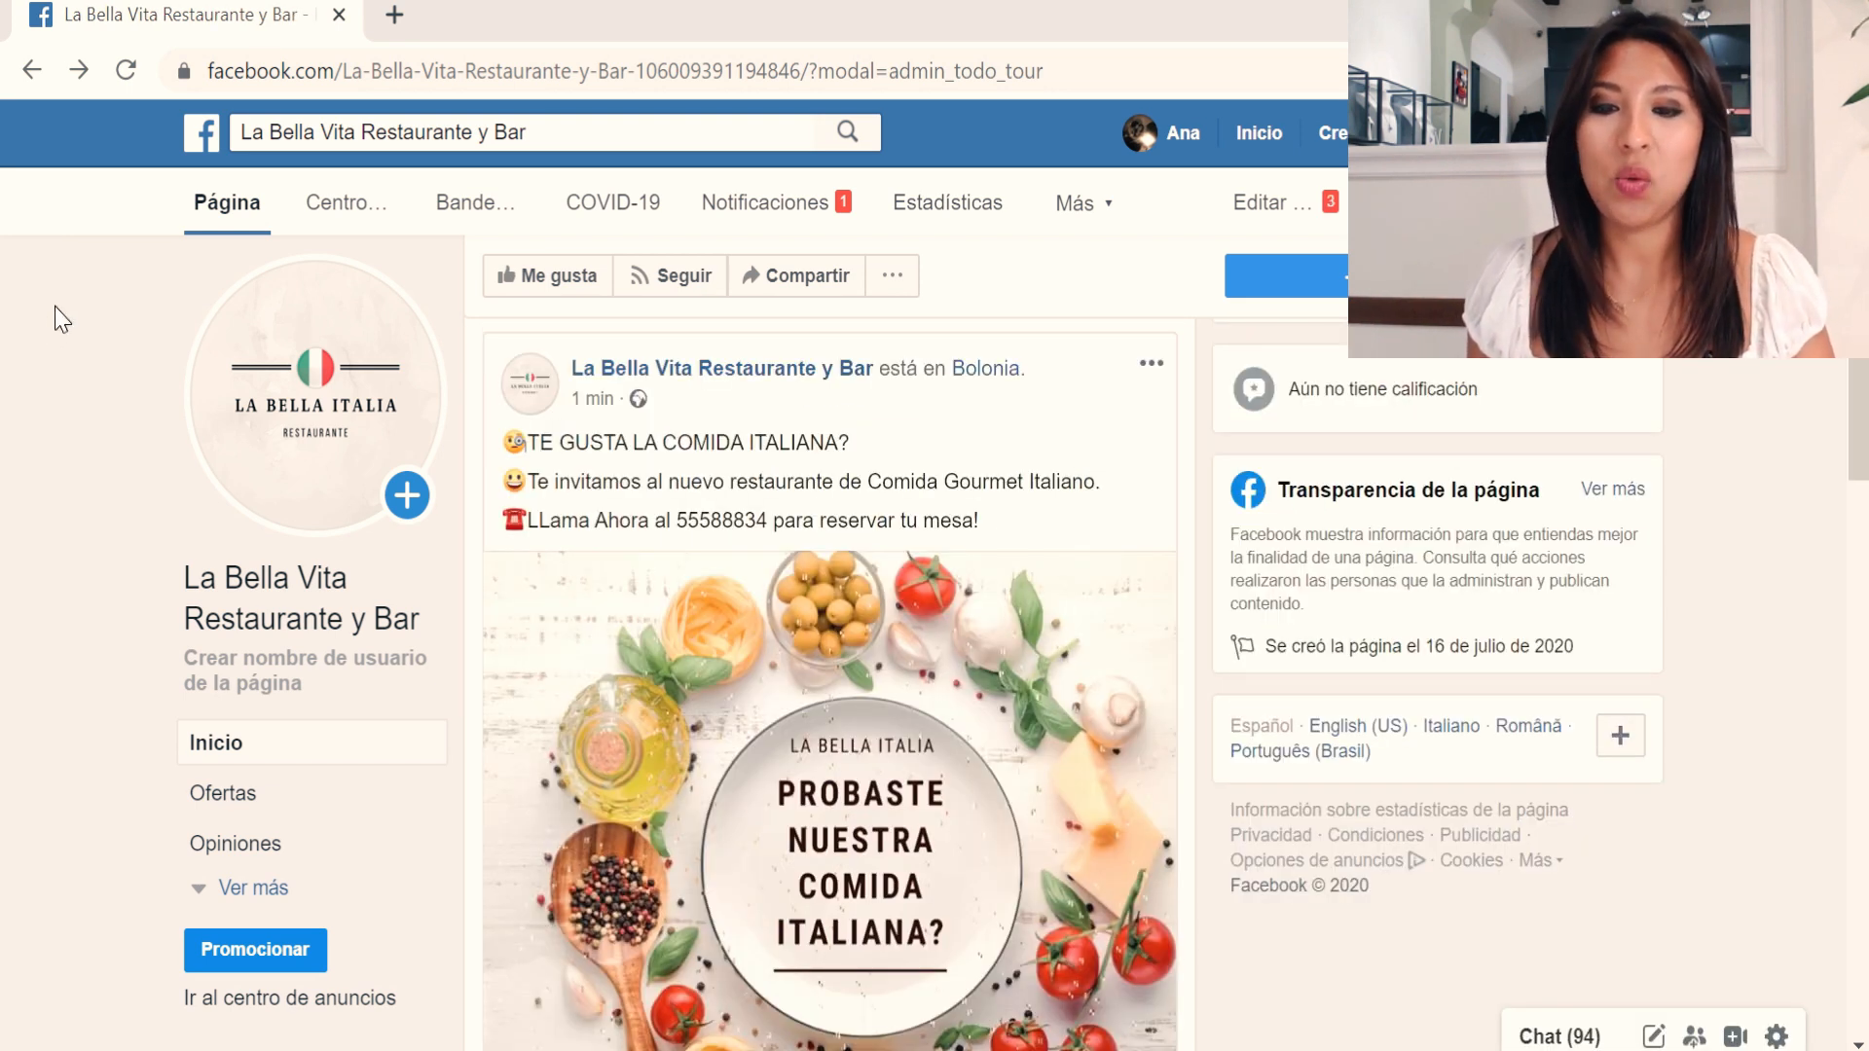
scroll(65, 475, down, 3)
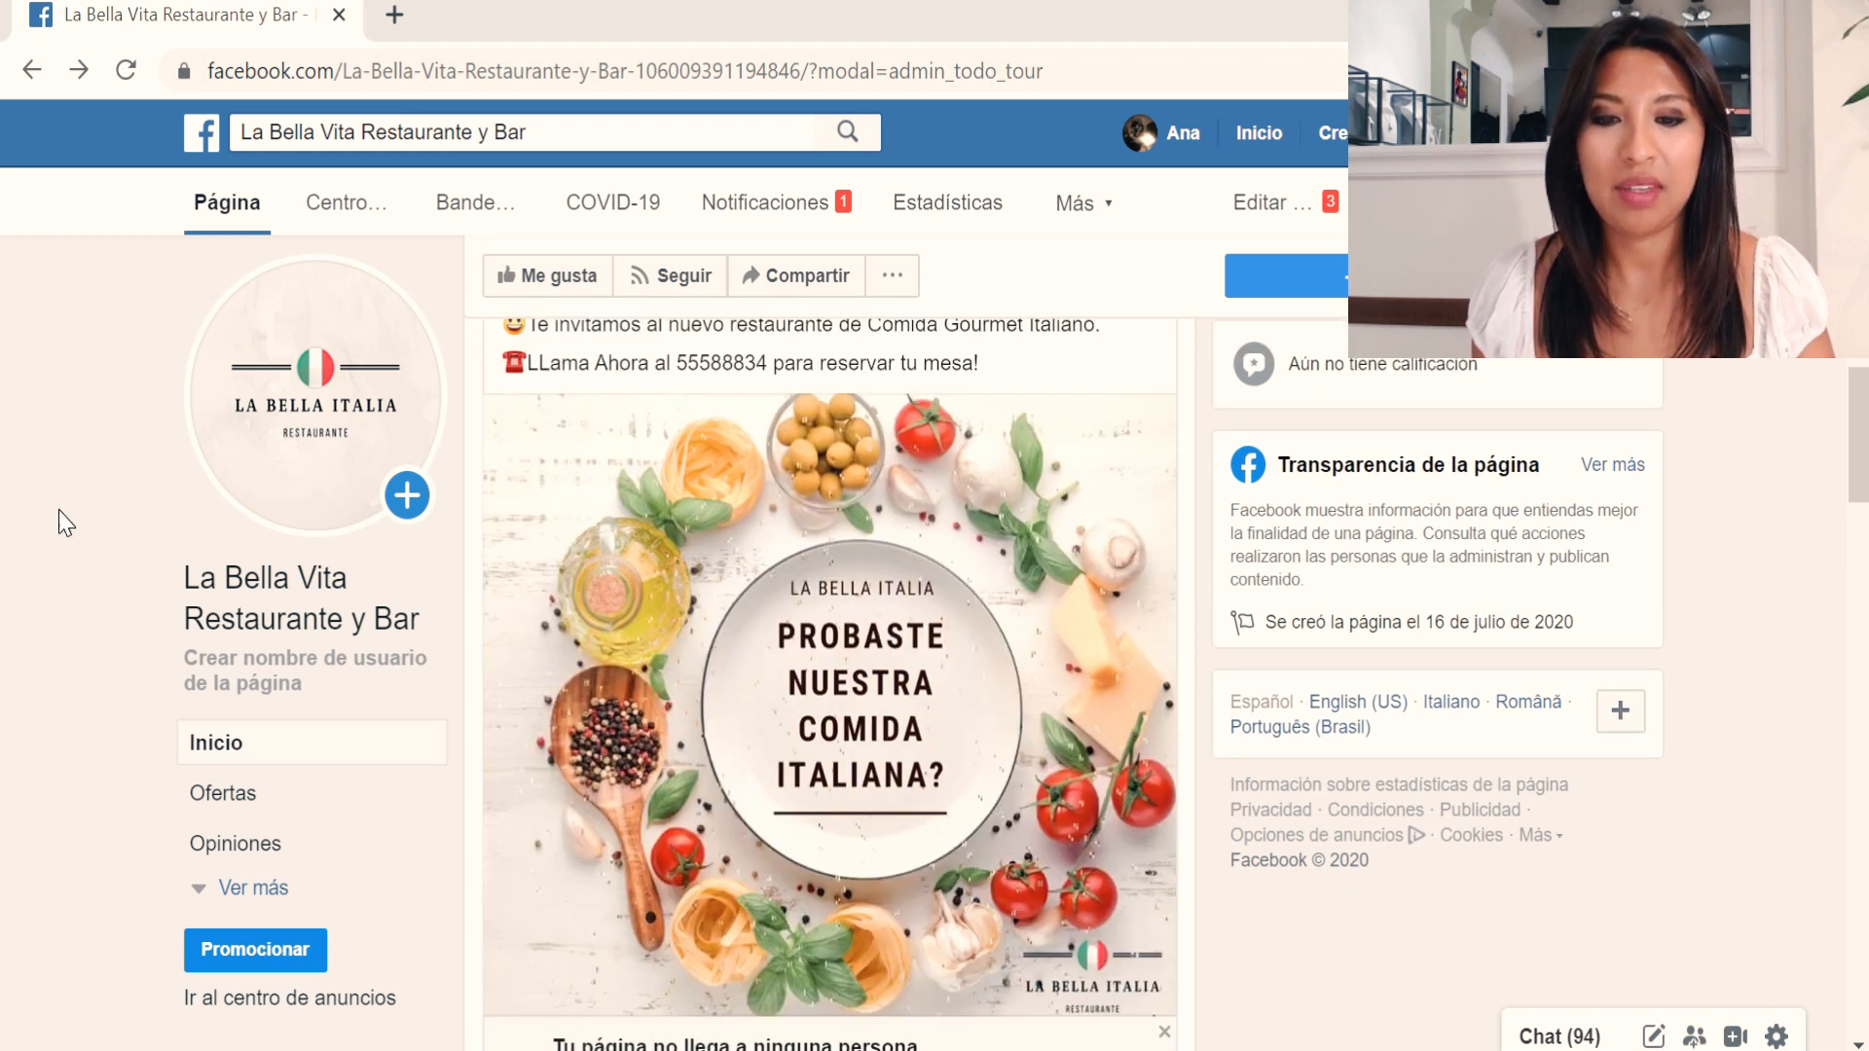
scroll(49, 555, up, 5)
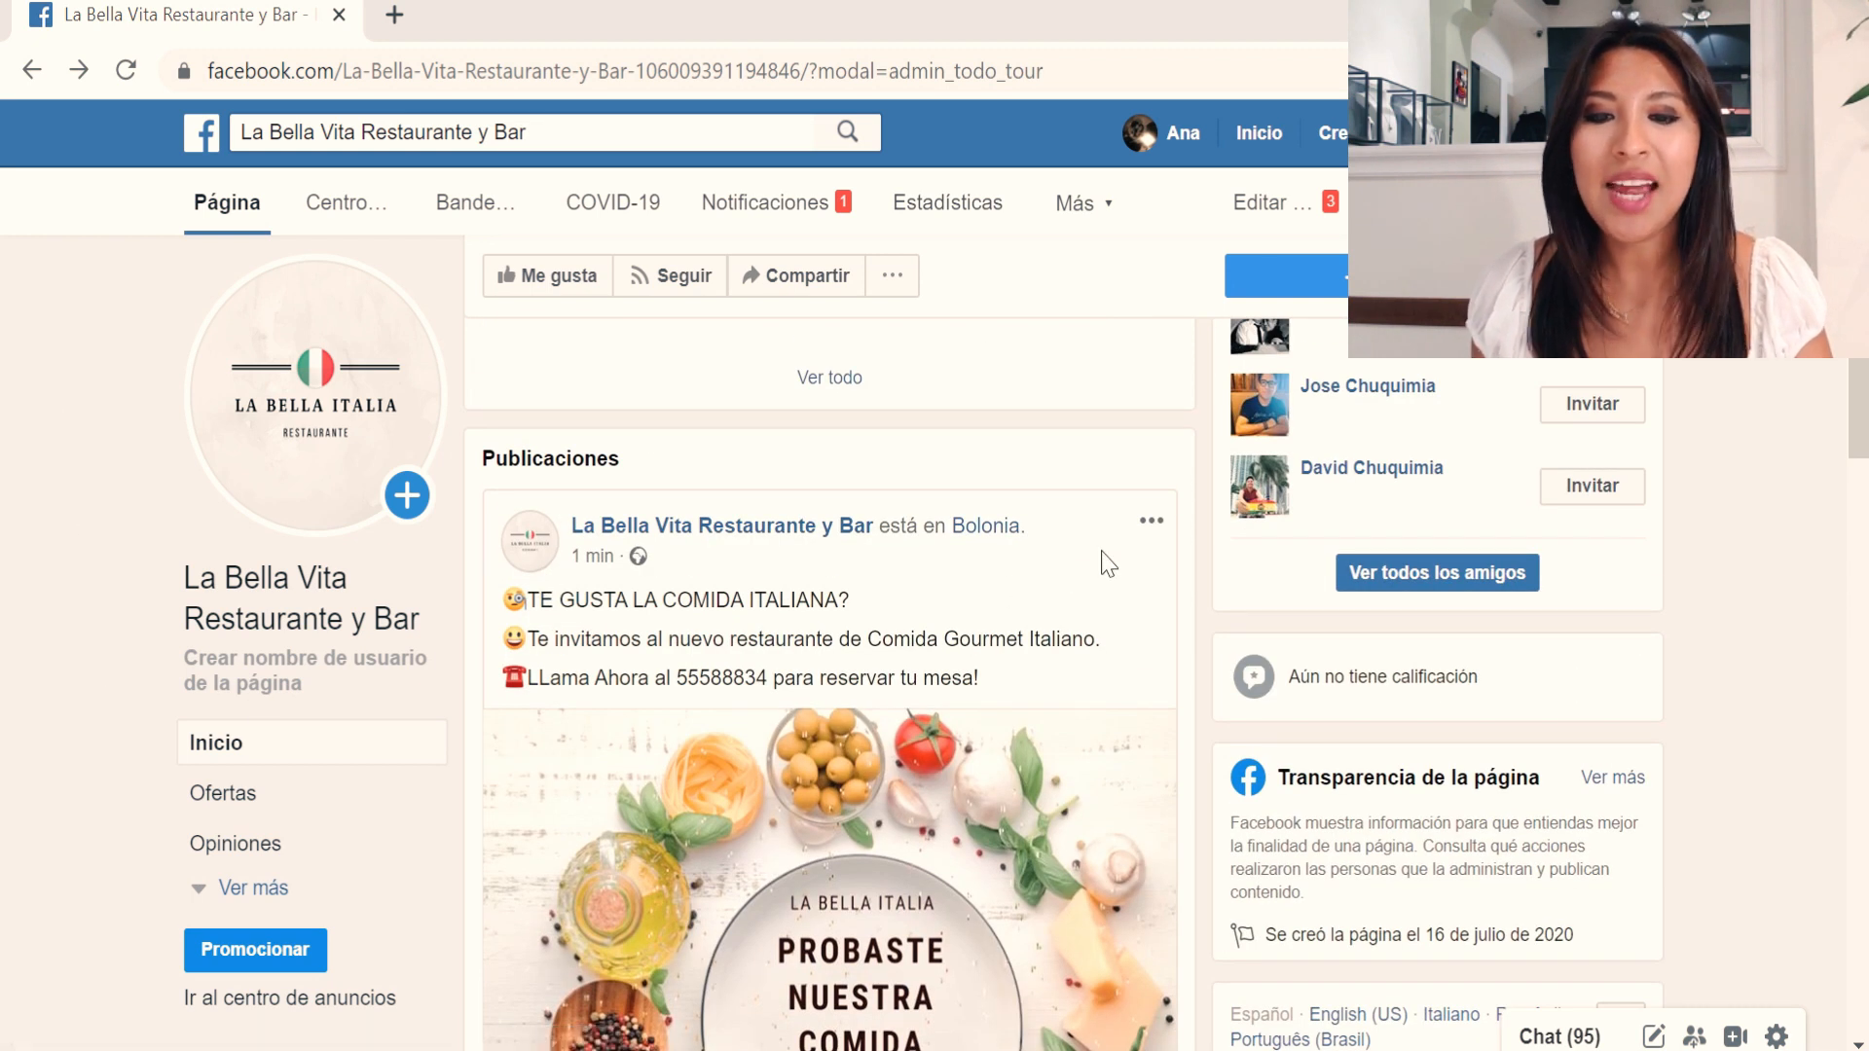
scroll(1108, 557, down, 2)
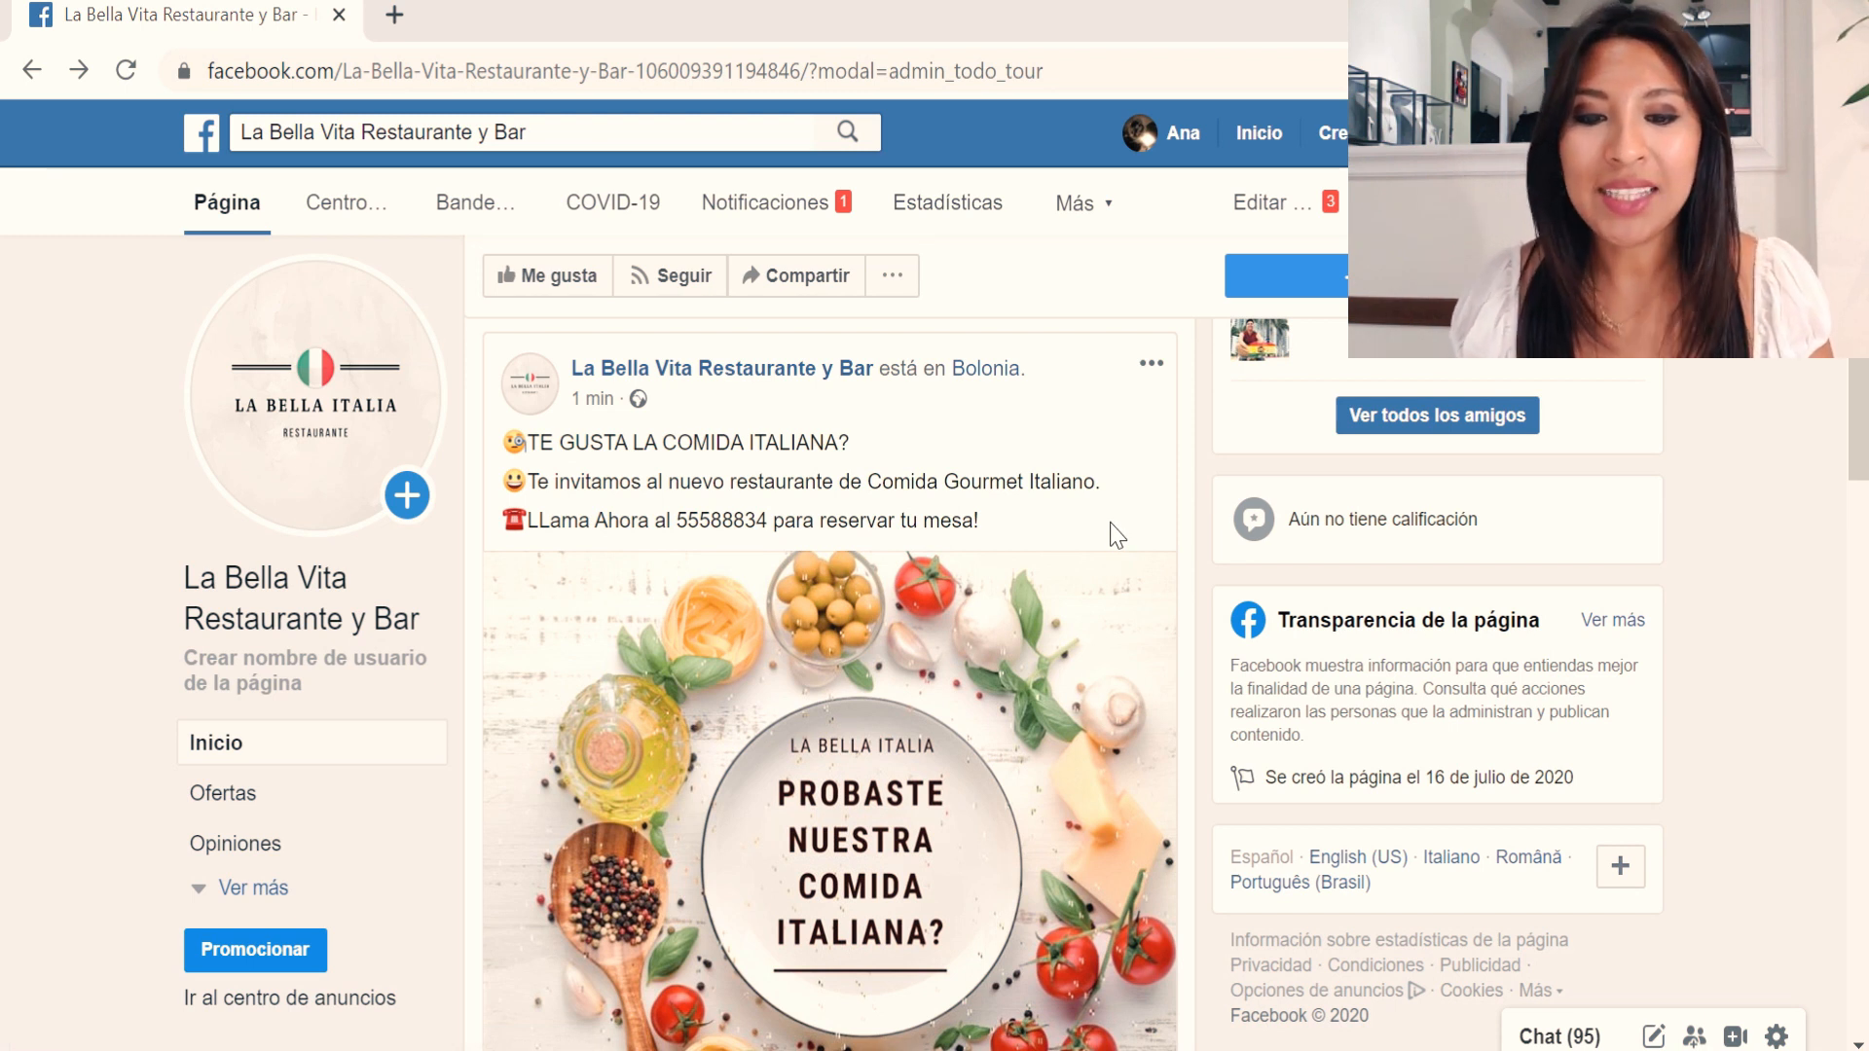
scroll(1117, 536, down, 2)
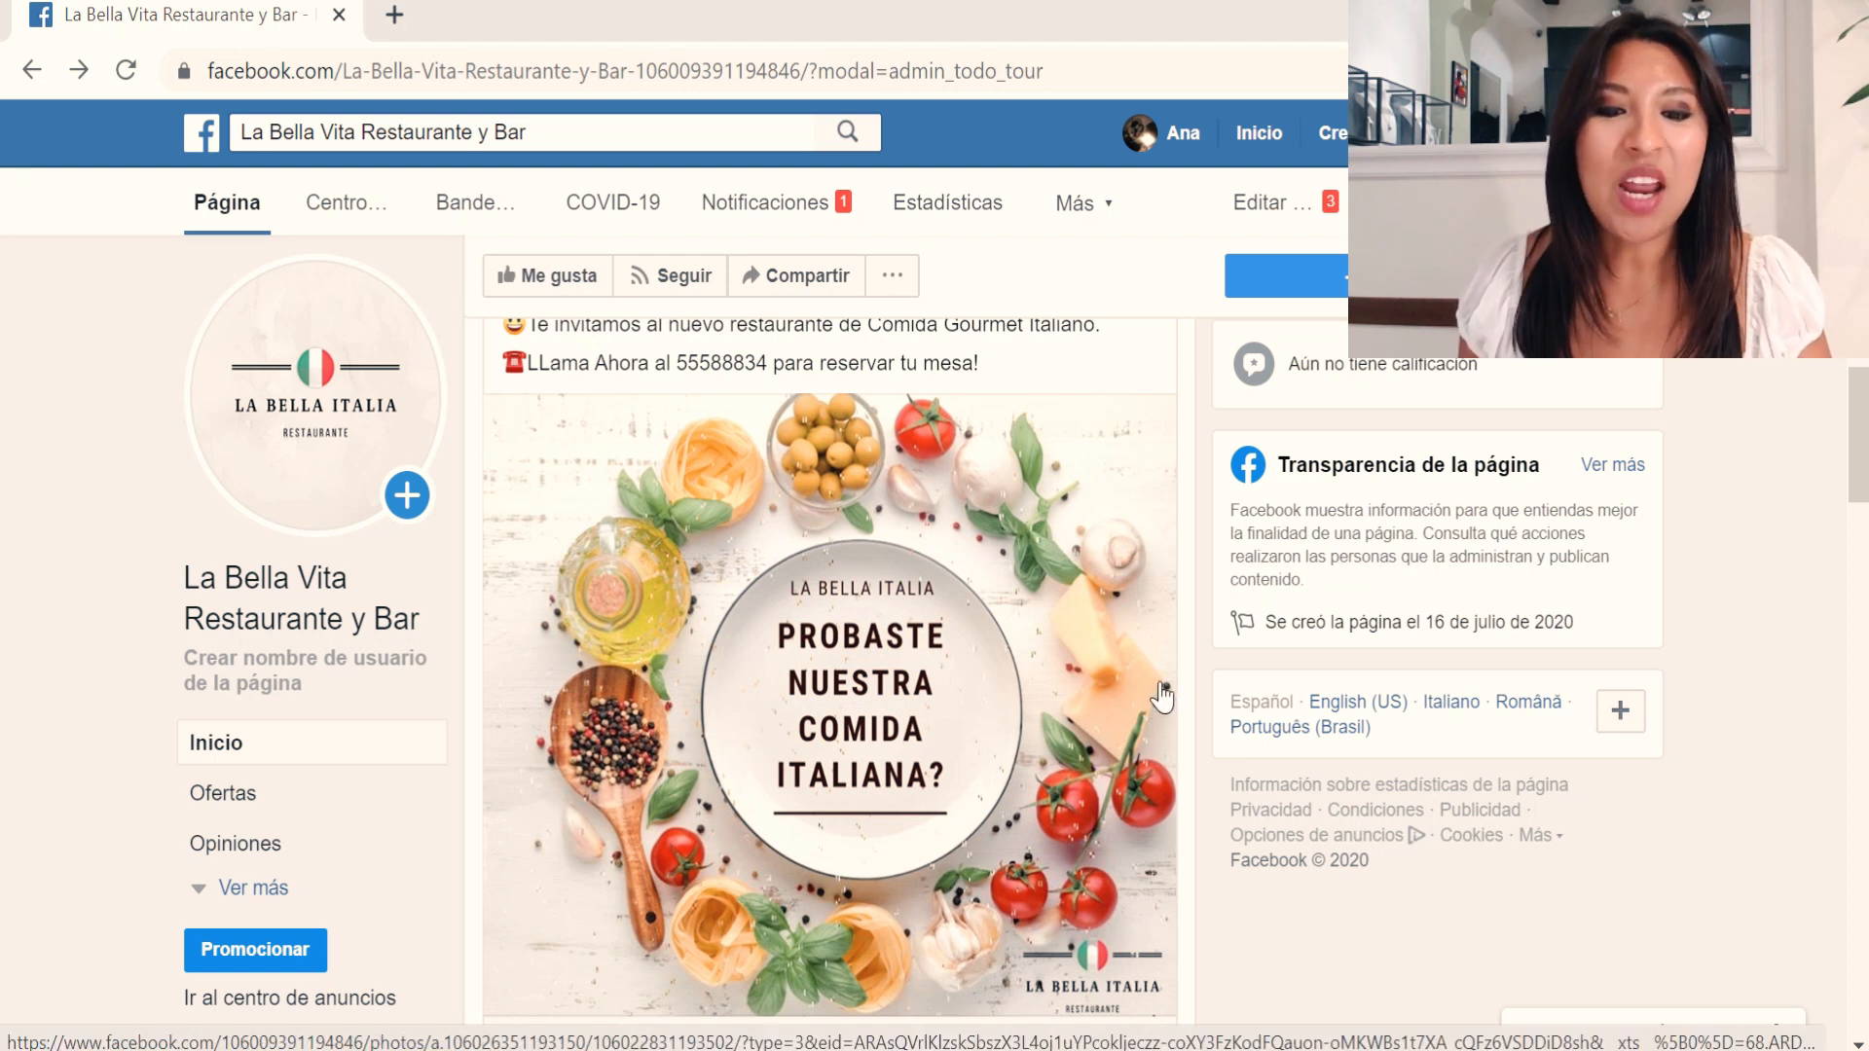
scroll(1136, 796, down, 2)
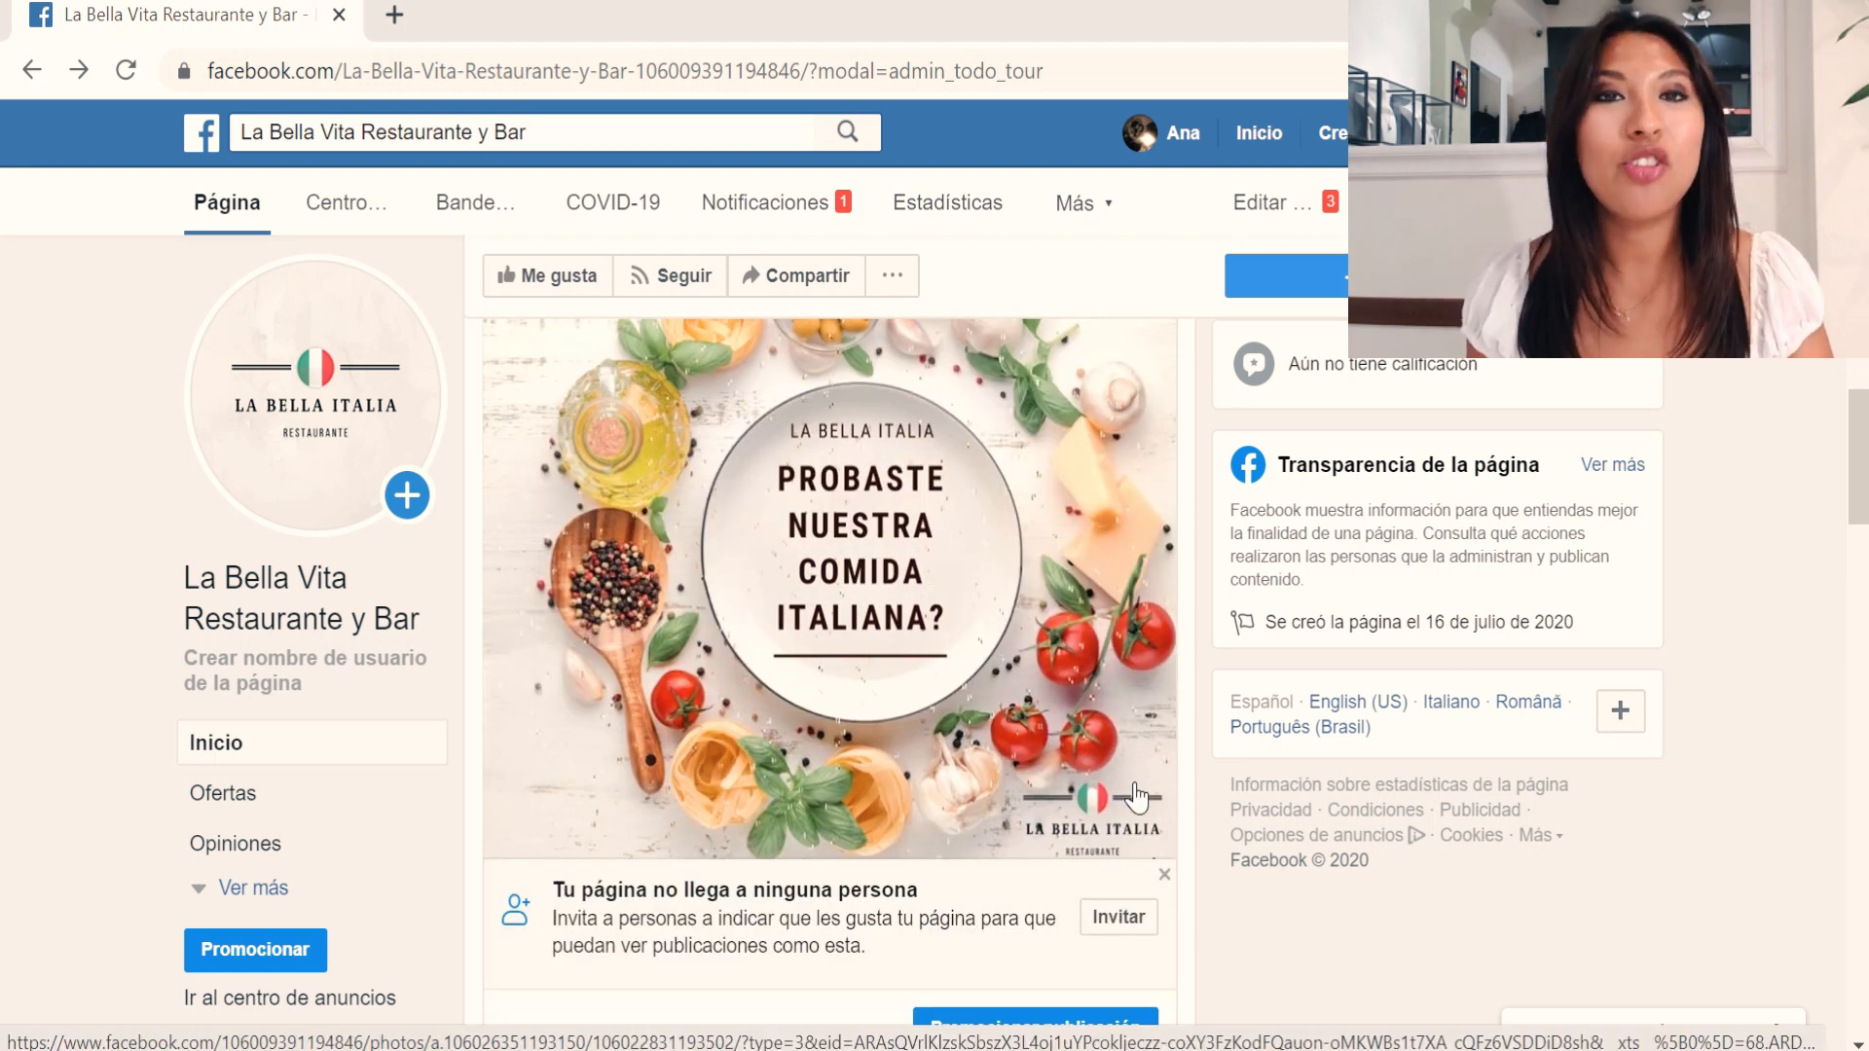